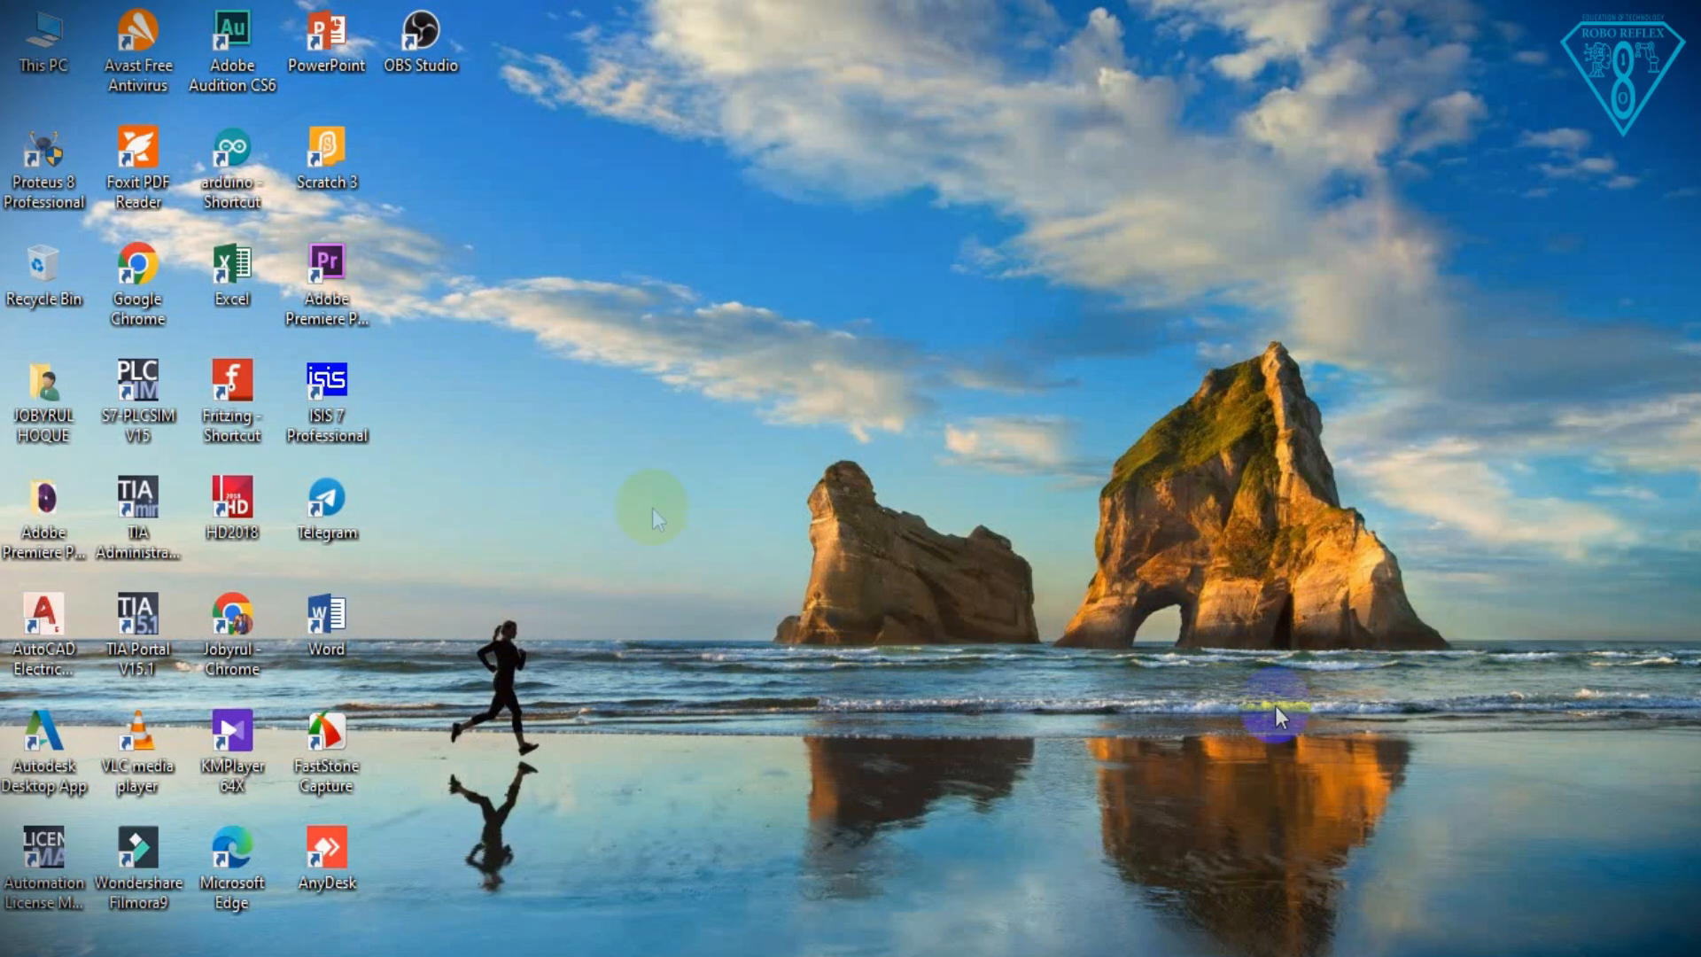
# - Start ISIS 7 Professional without viewing the sample designs and set the sheet size to A1, 32in by 21in
pyautogui.doubleClick(329, 394)
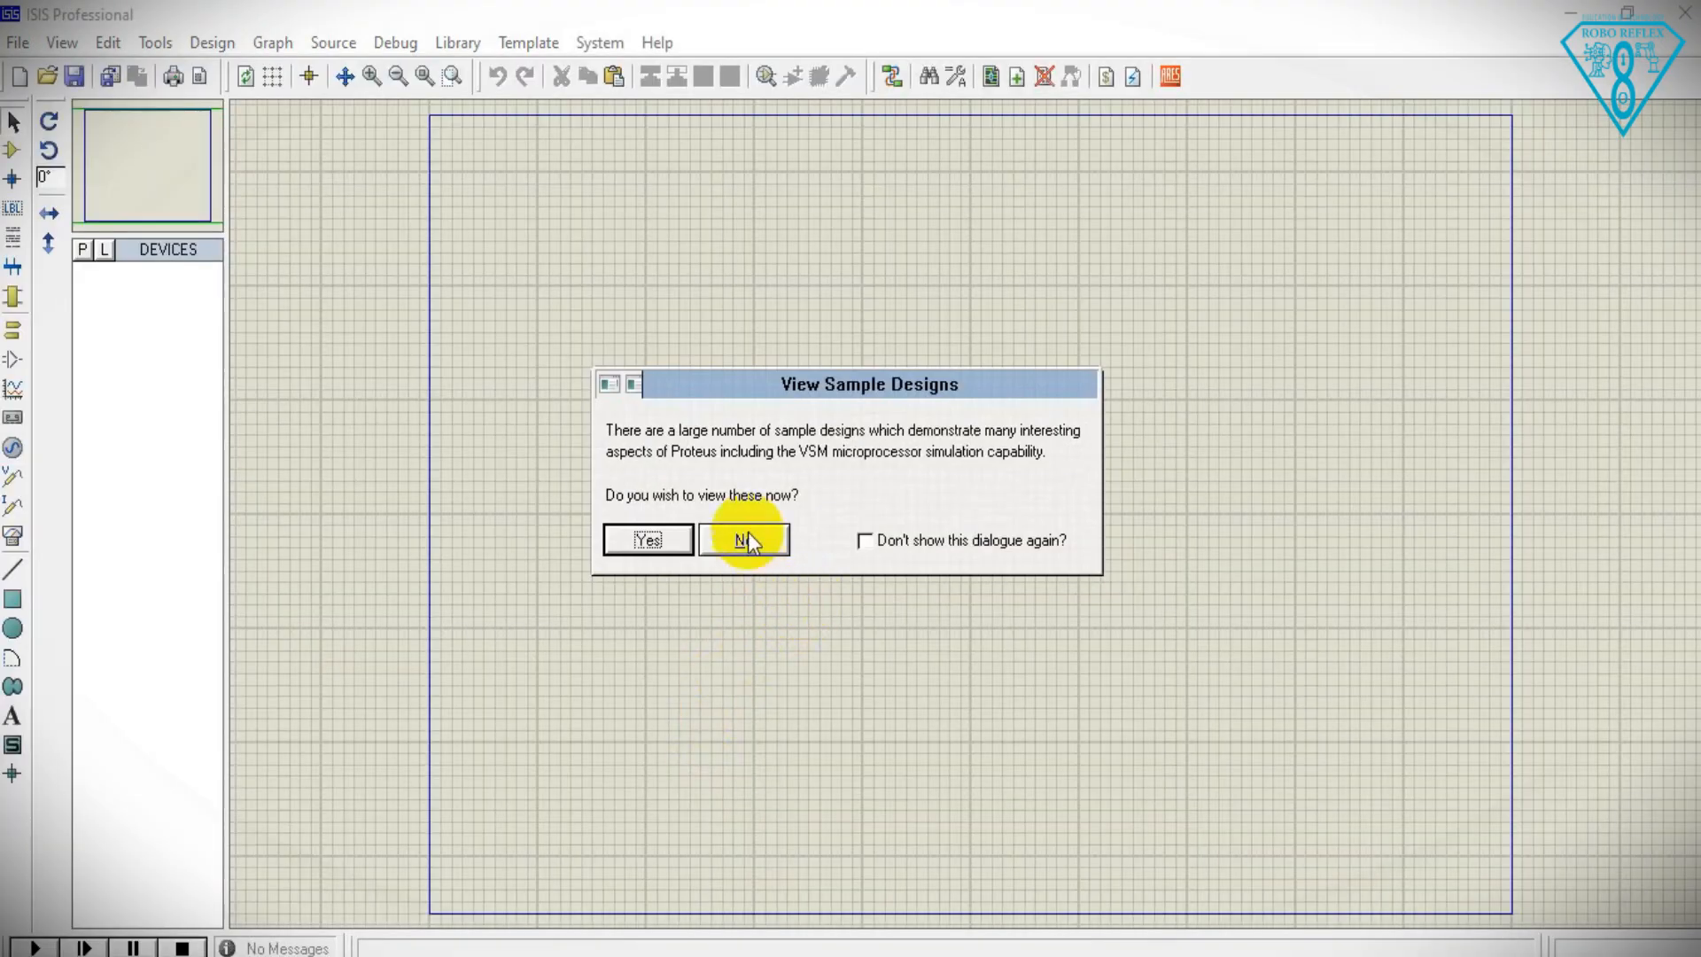
pyautogui.click(747, 538)
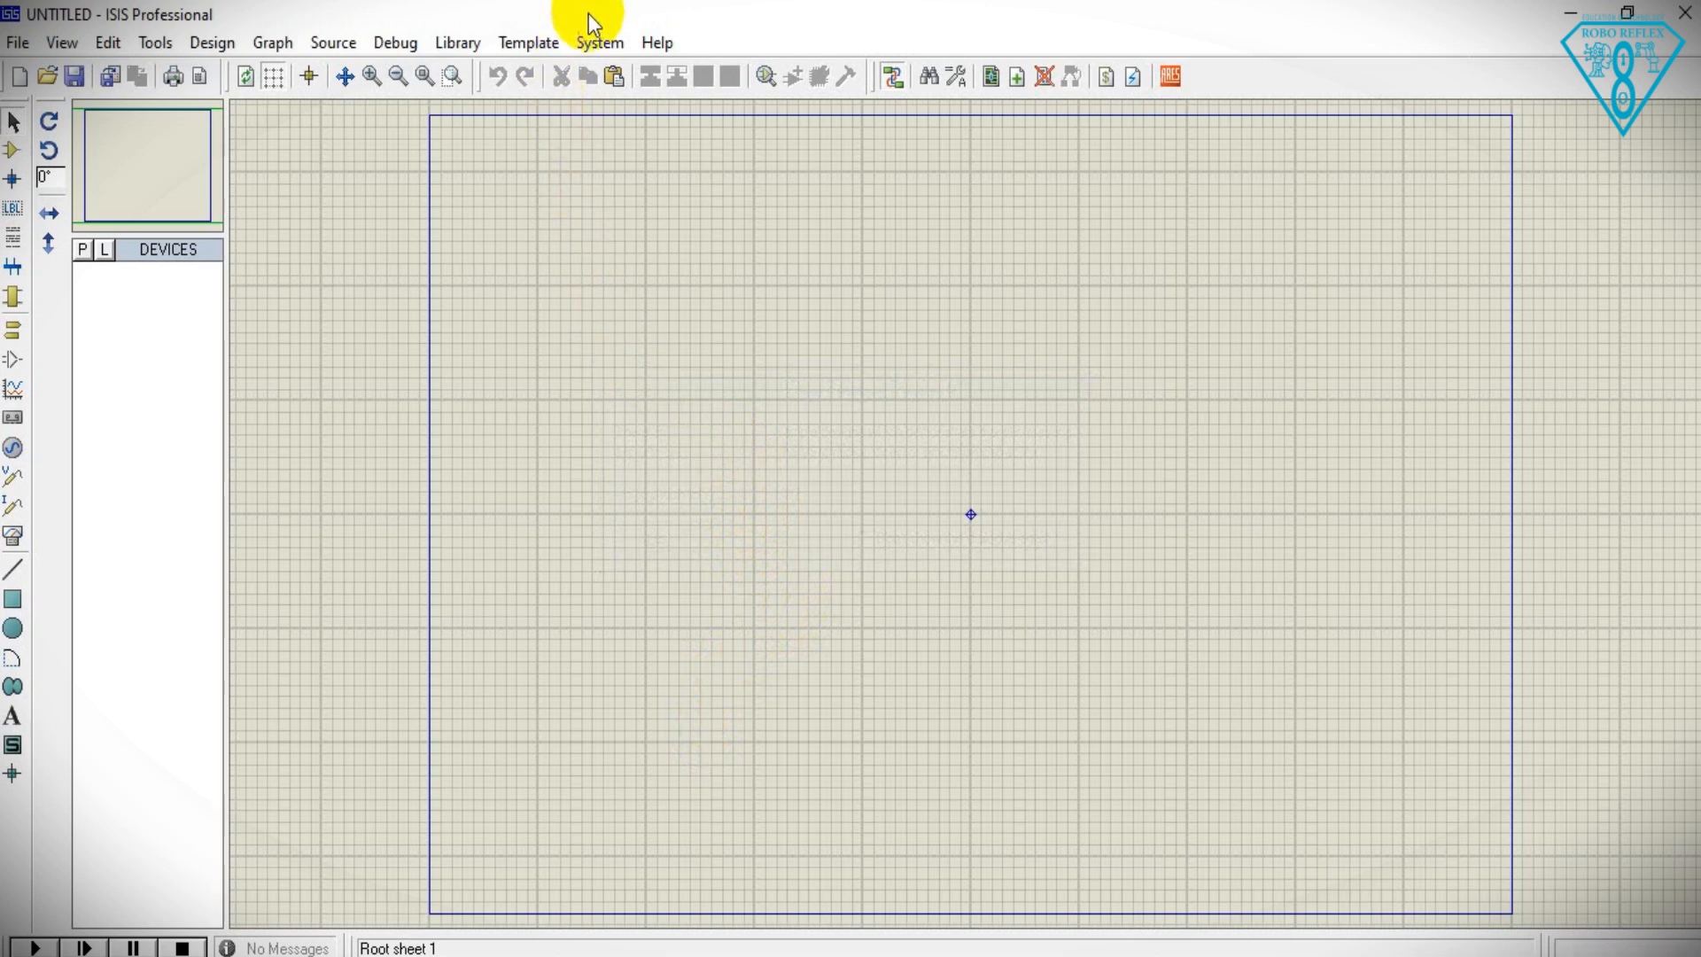
pyautogui.click(596, 42)
pyautogui.click(638, 348)
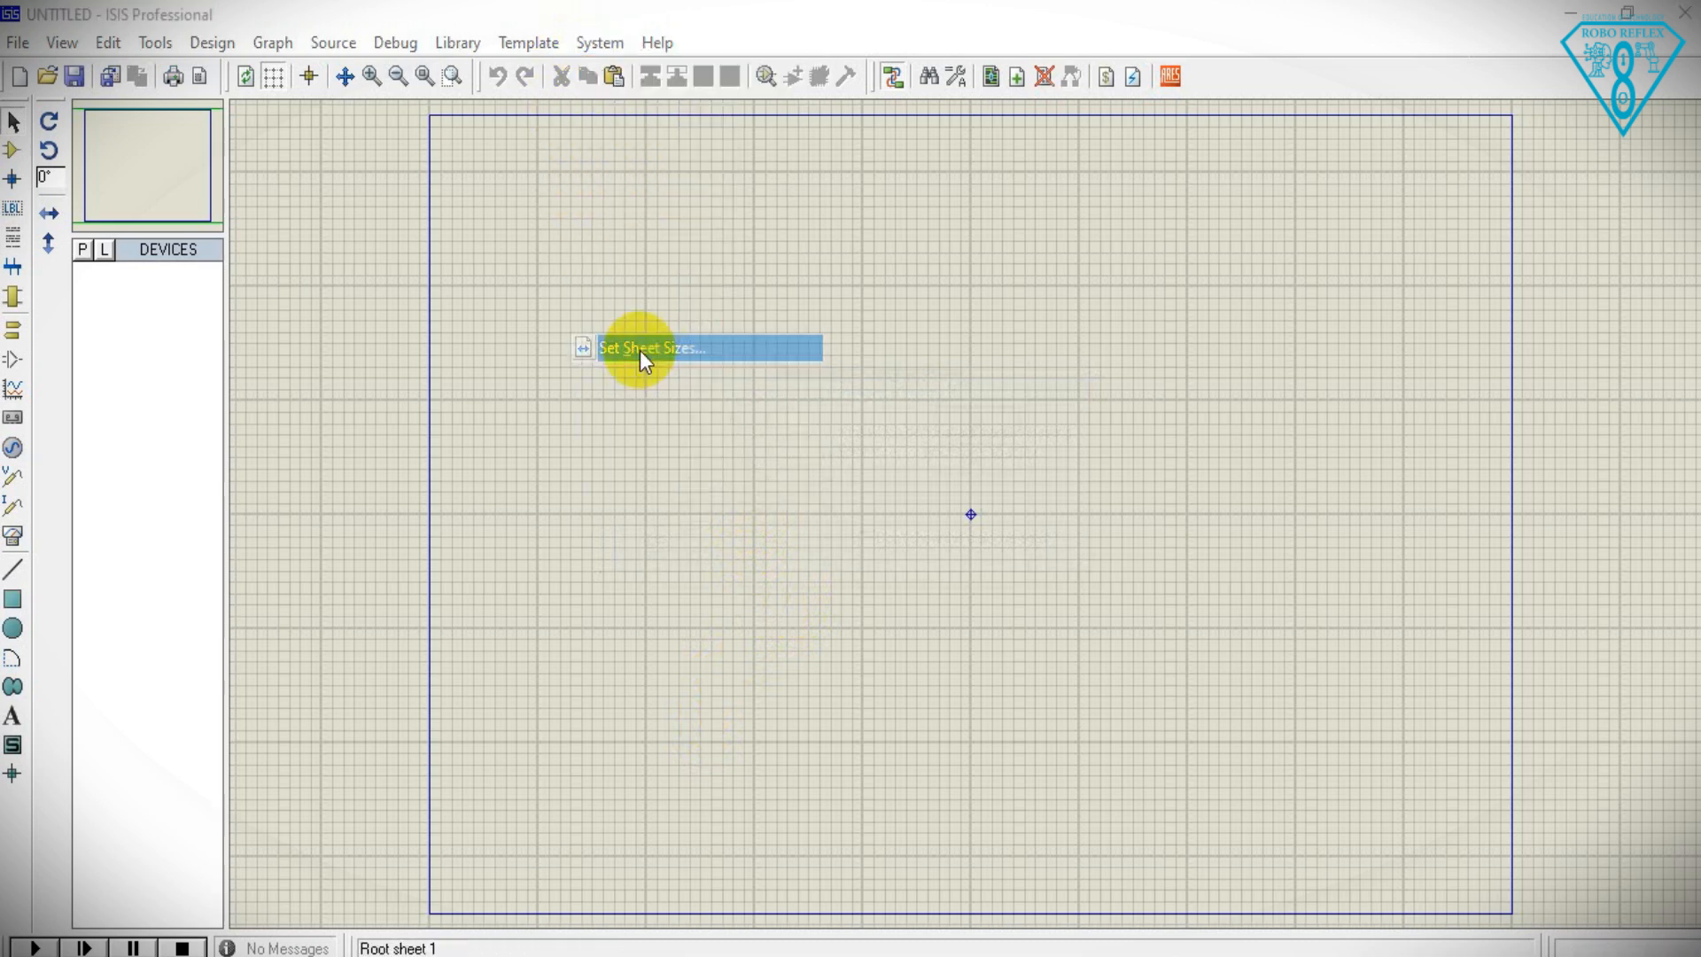
pyautogui.click(728, 507)
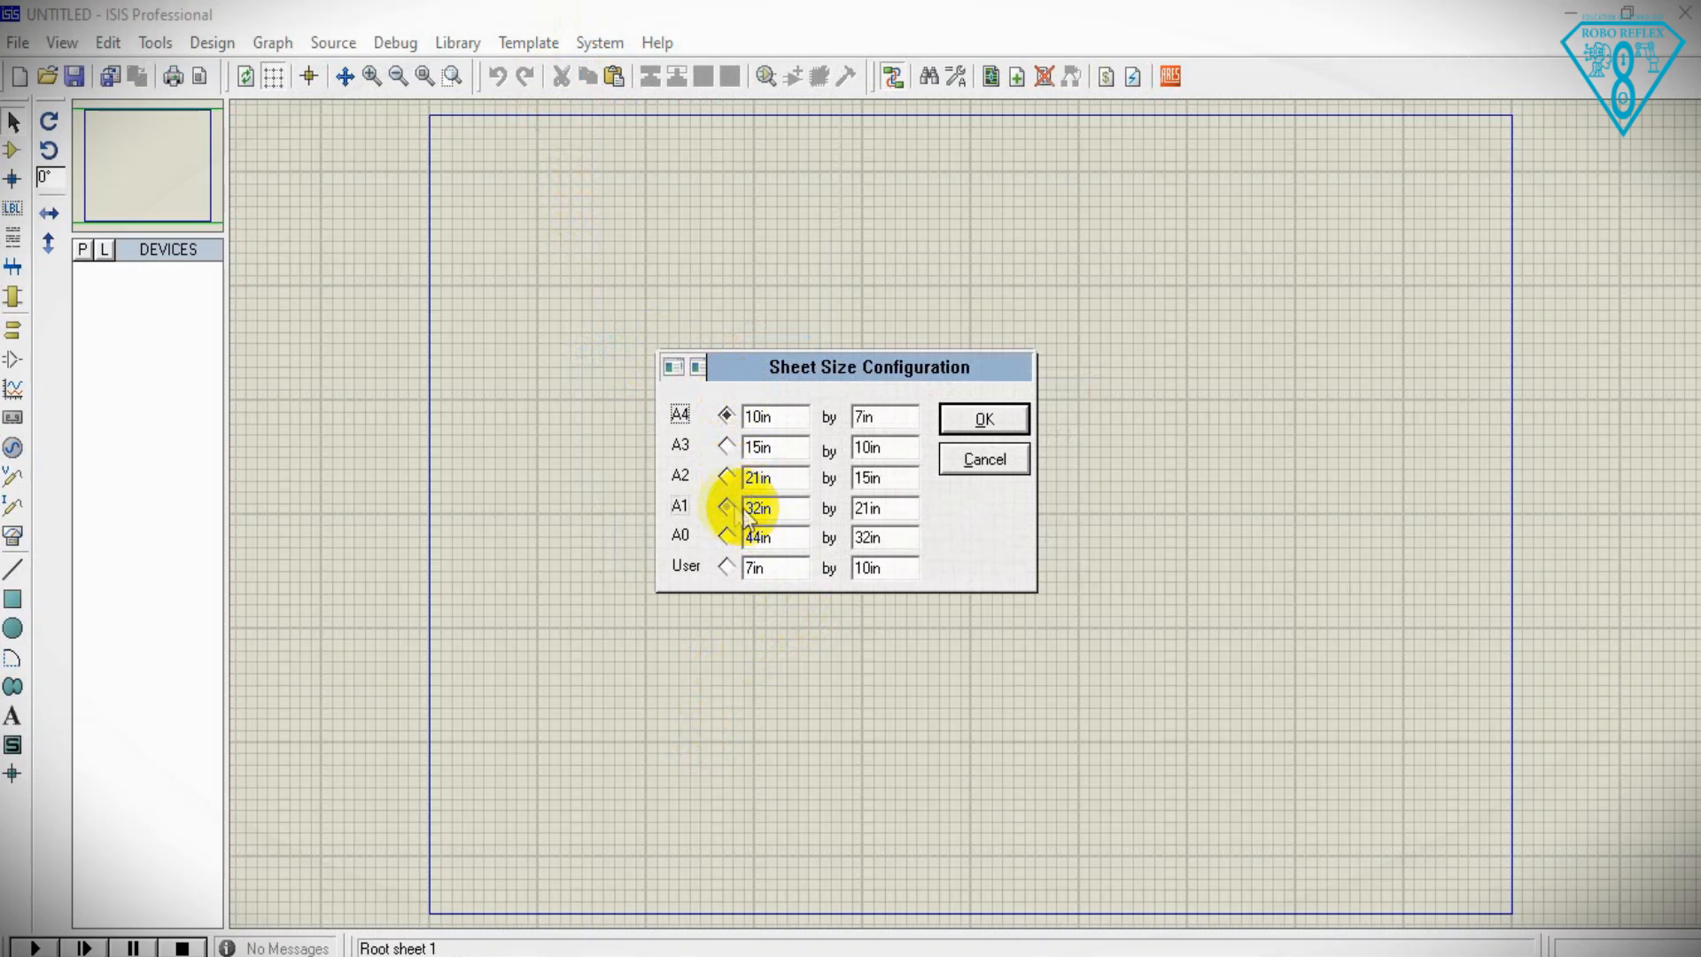
pyautogui.click(1001, 420)
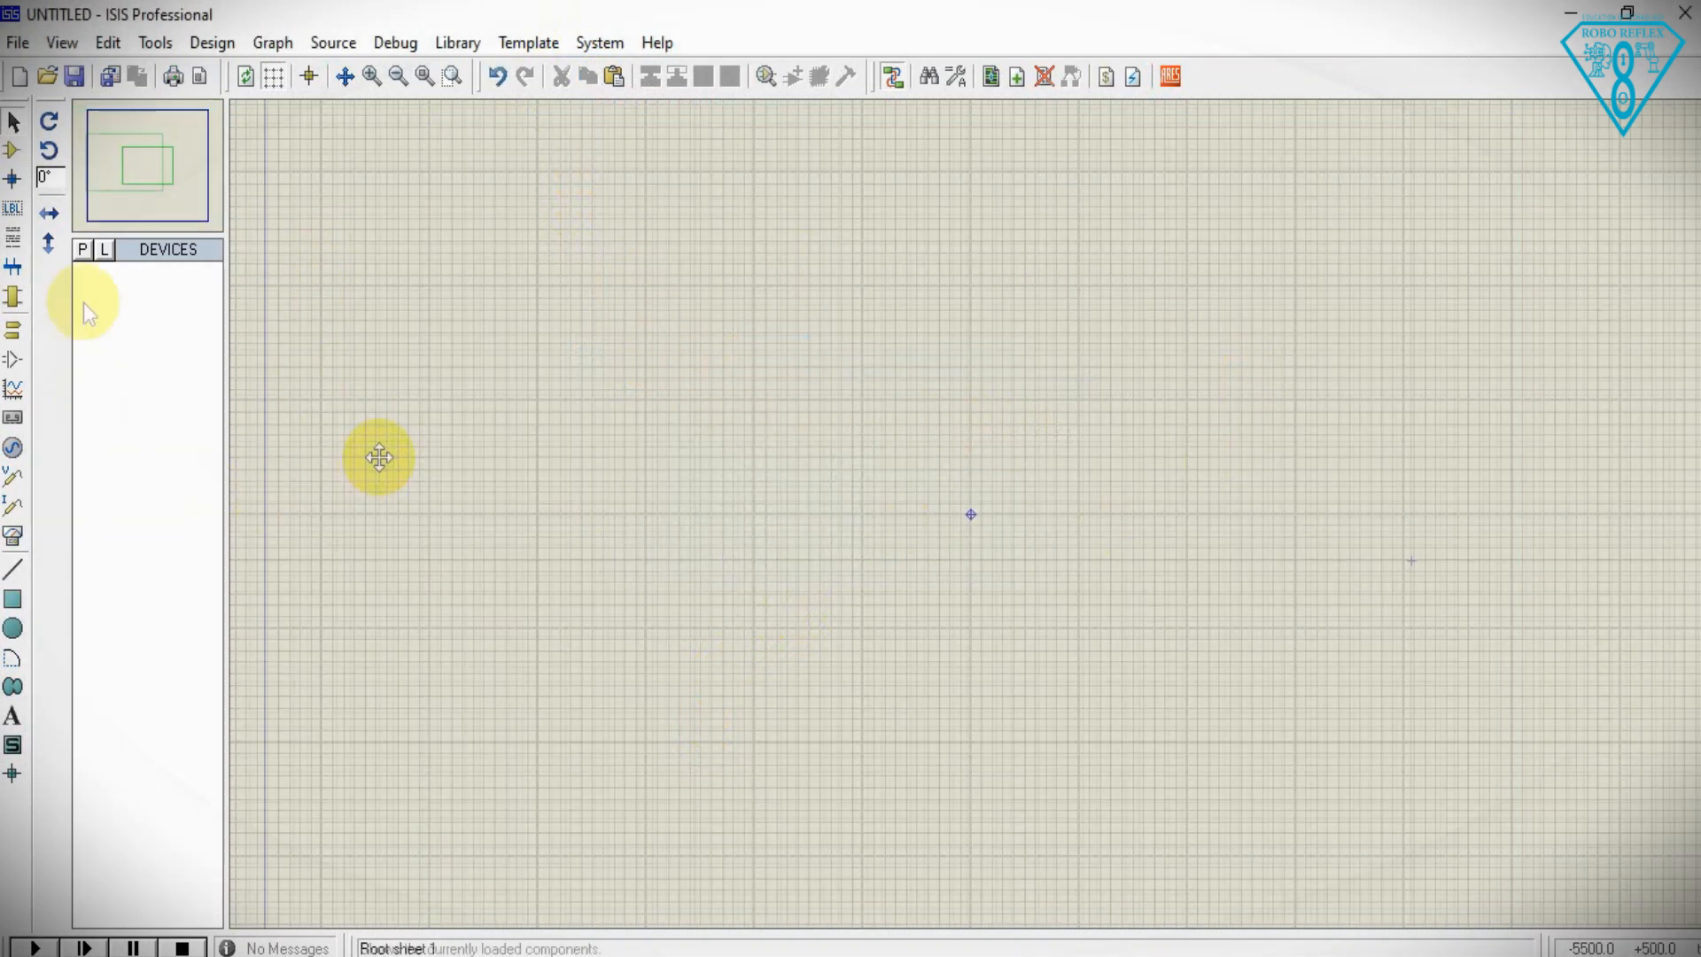
# - Search the device library for "ac source" and add the ALTERNATOR from the ACTIVE library to the device list
pyautogui.click(80, 250)
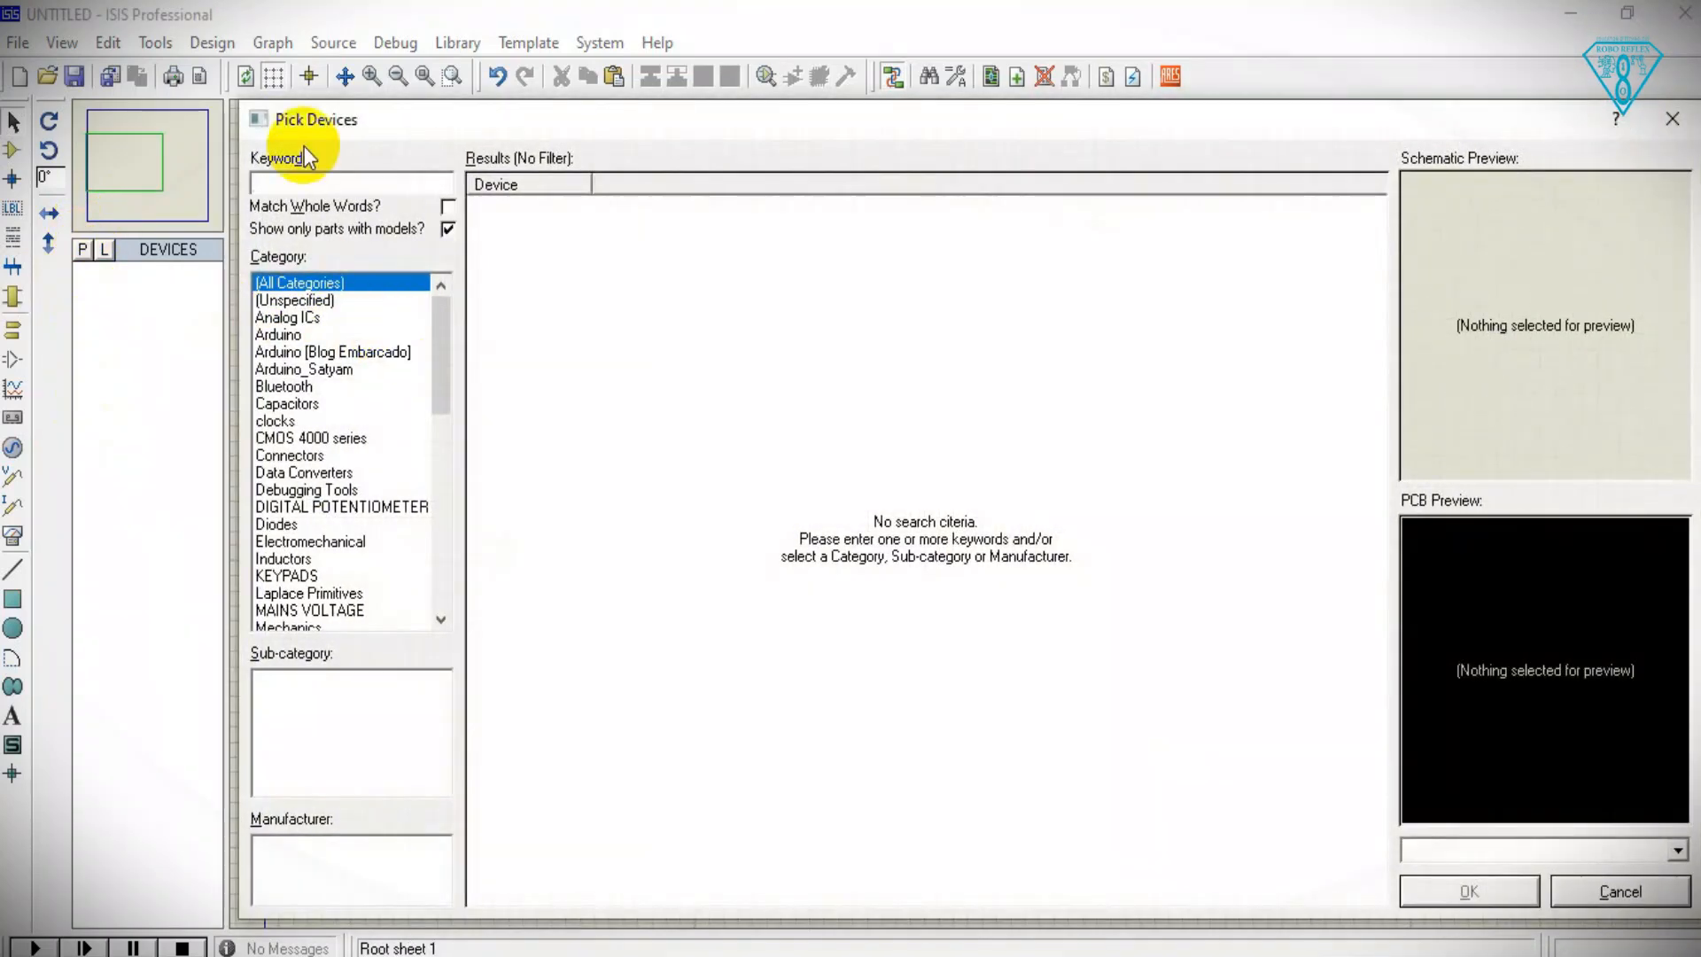
pyautogui.write('a')
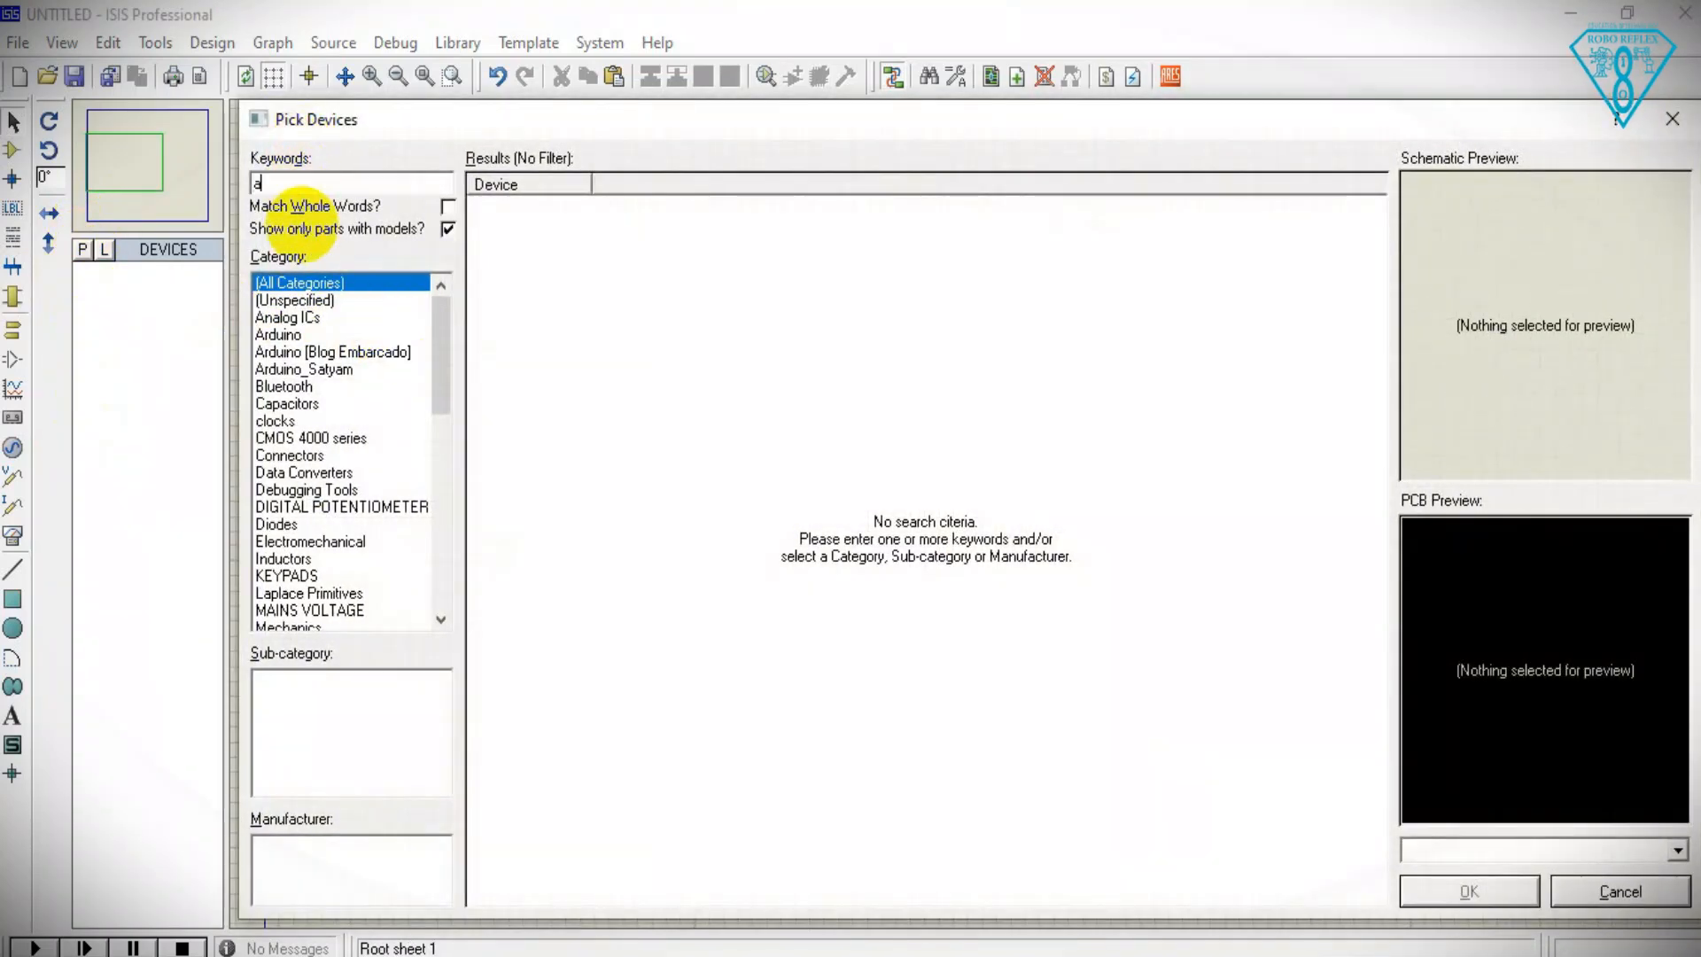
pyautogui.write('c source')
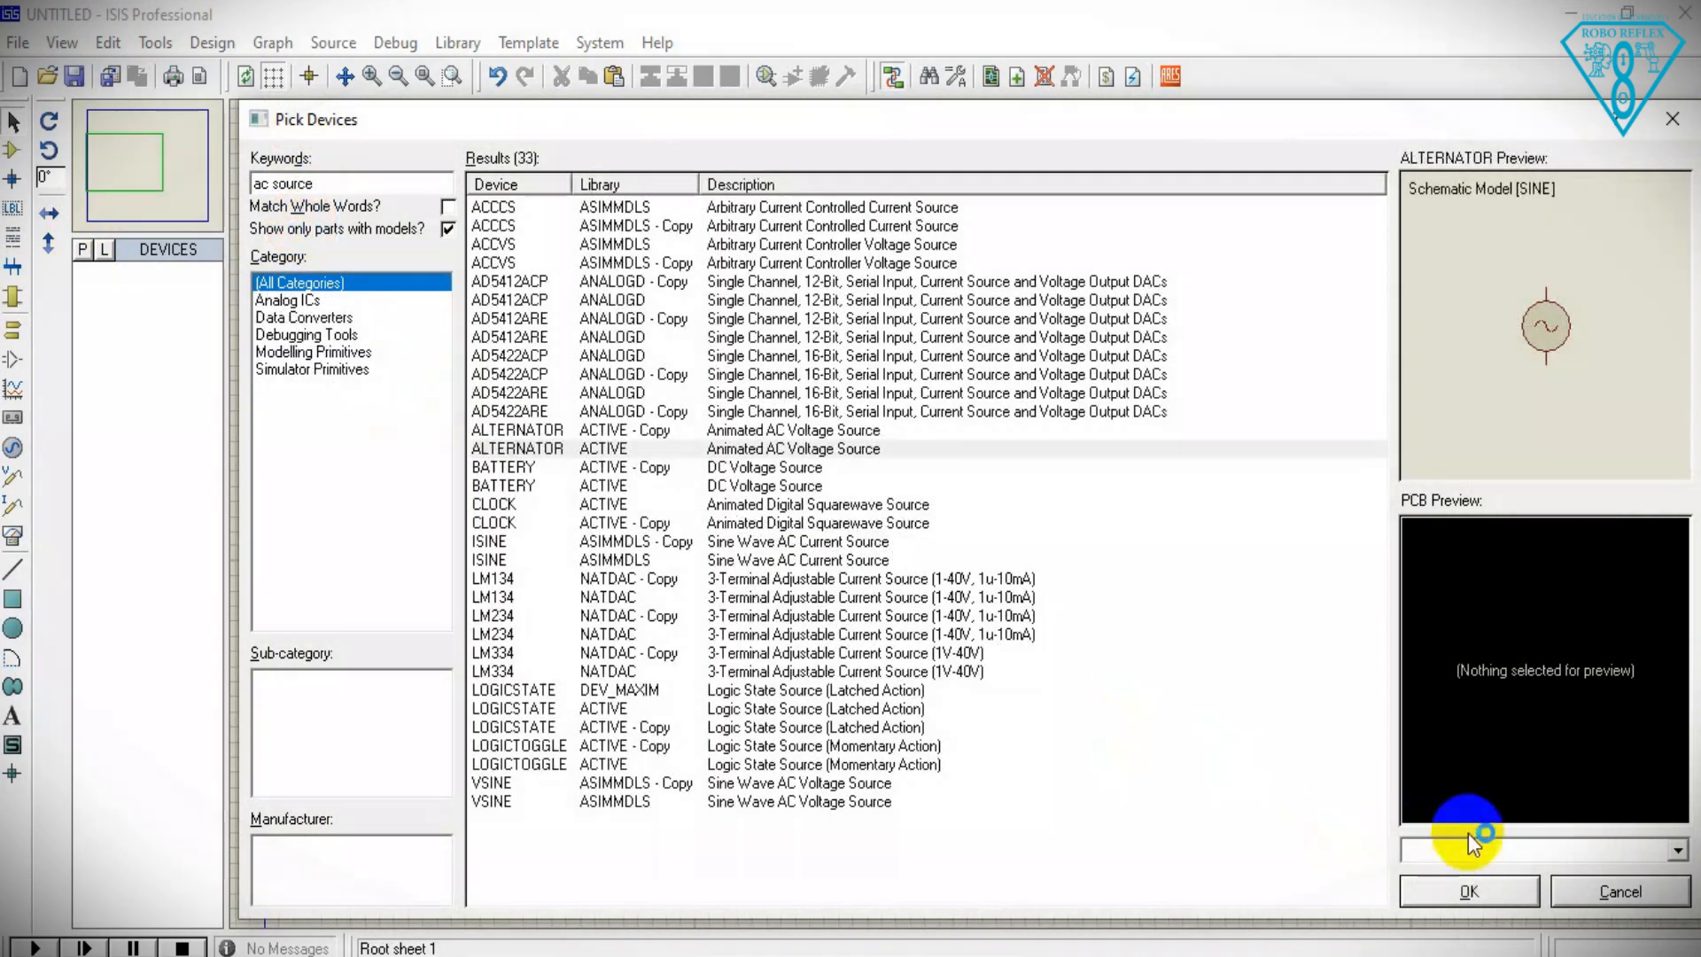
pyautogui.click(1449, 885)
# - Search the device library for "transfor" and add the centre-tapped TRAN-2P3S transformer from the DEVICE library
pyautogui.click(82, 251)
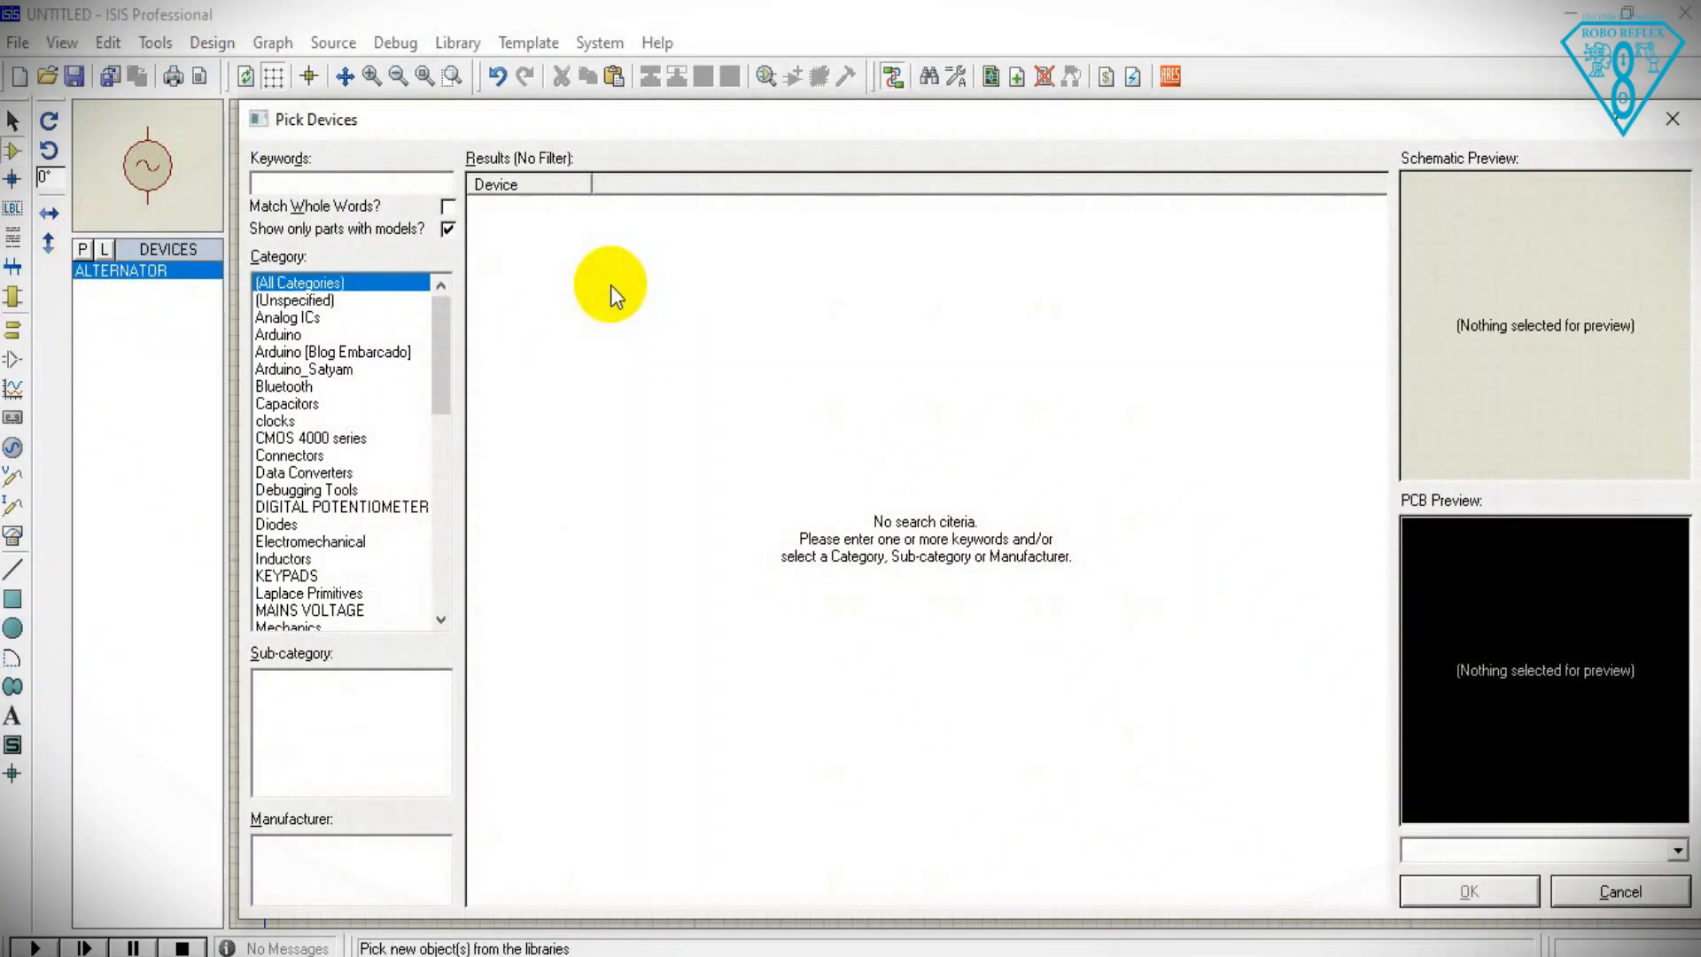
pyautogui.write('trans')
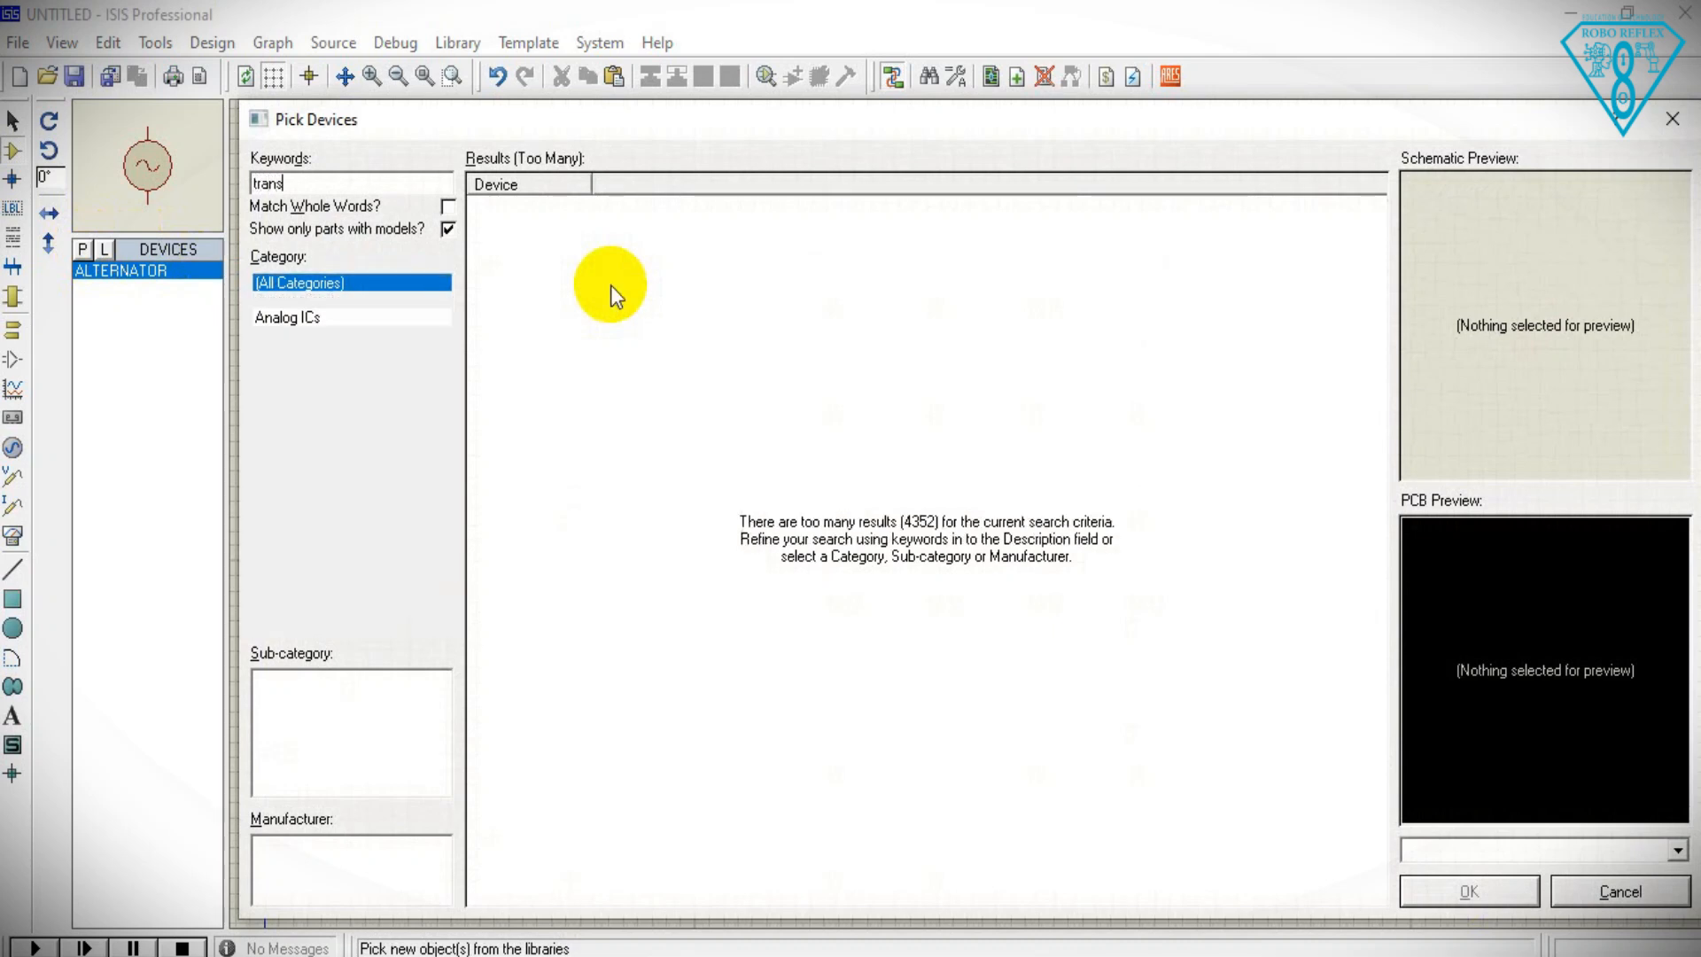
pyautogui.write('for')
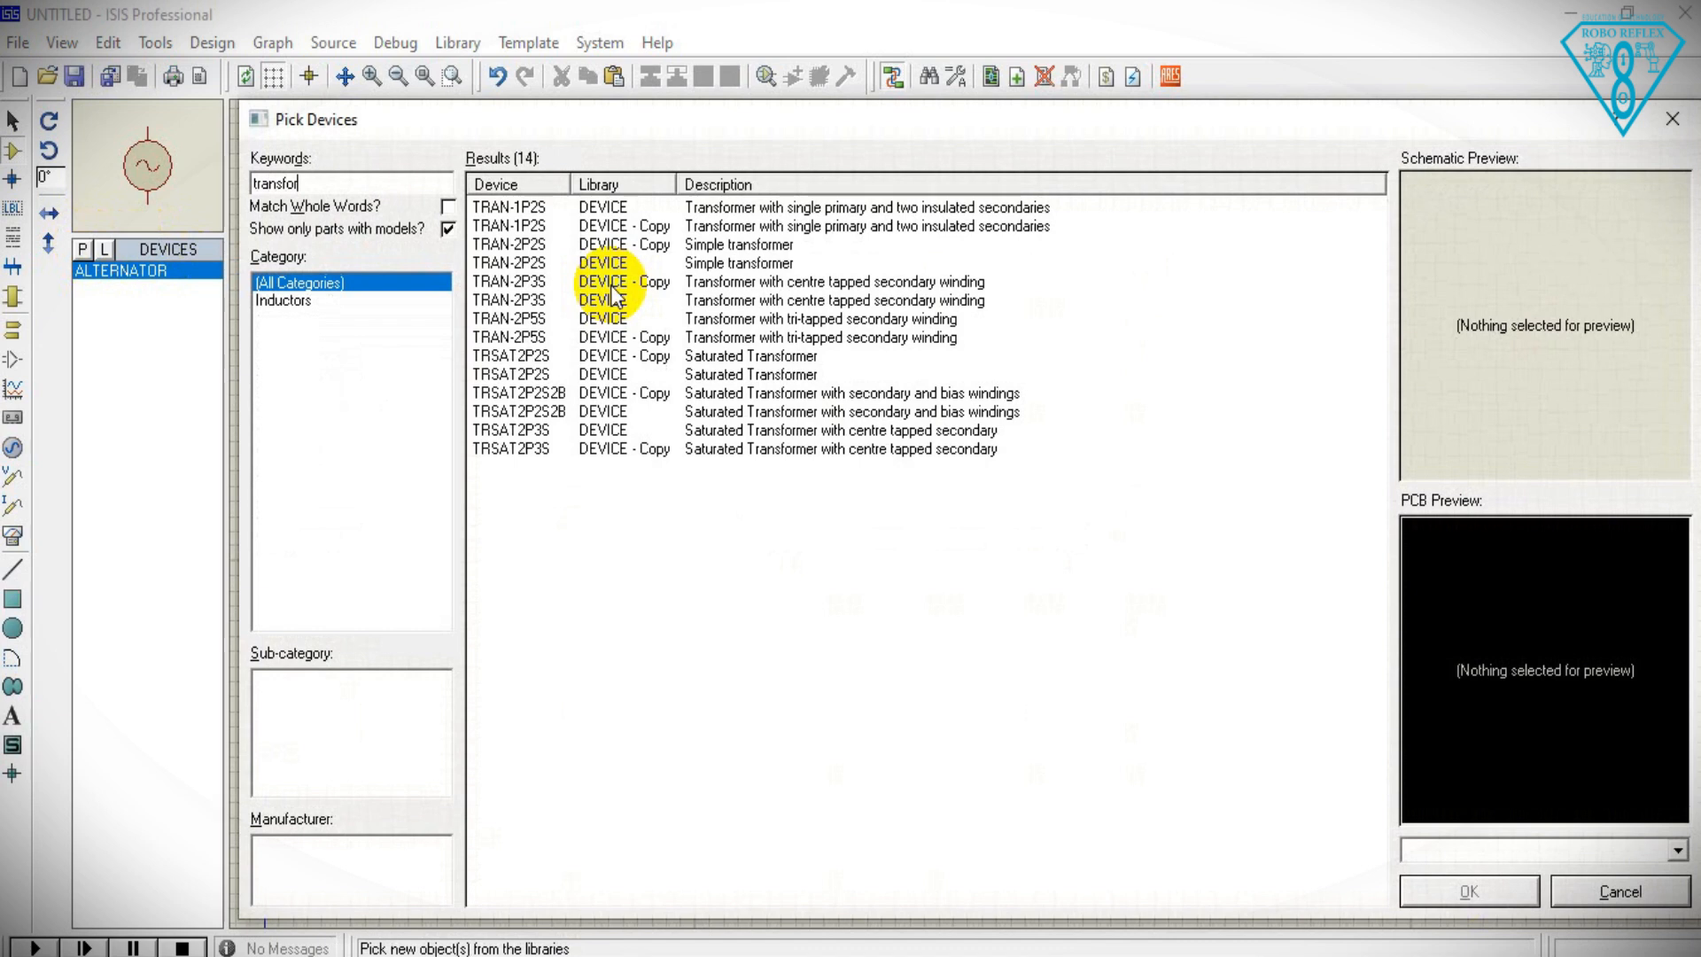
pyautogui.click(524, 321)
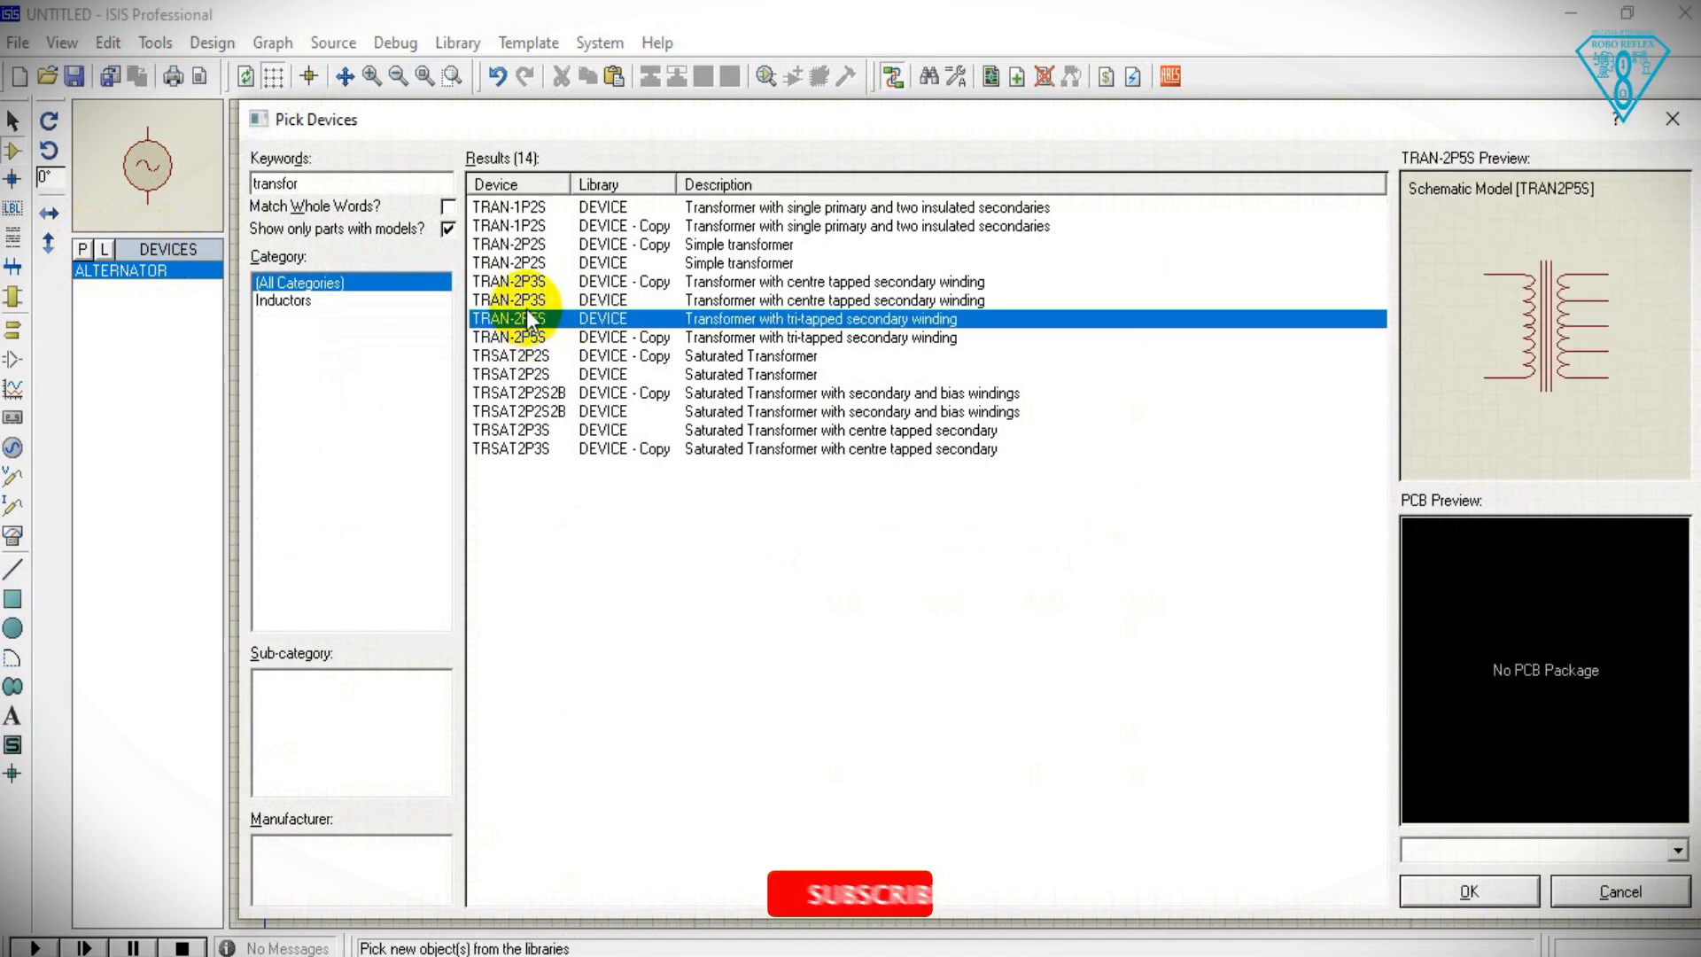
pyautogui.click(530, 301)
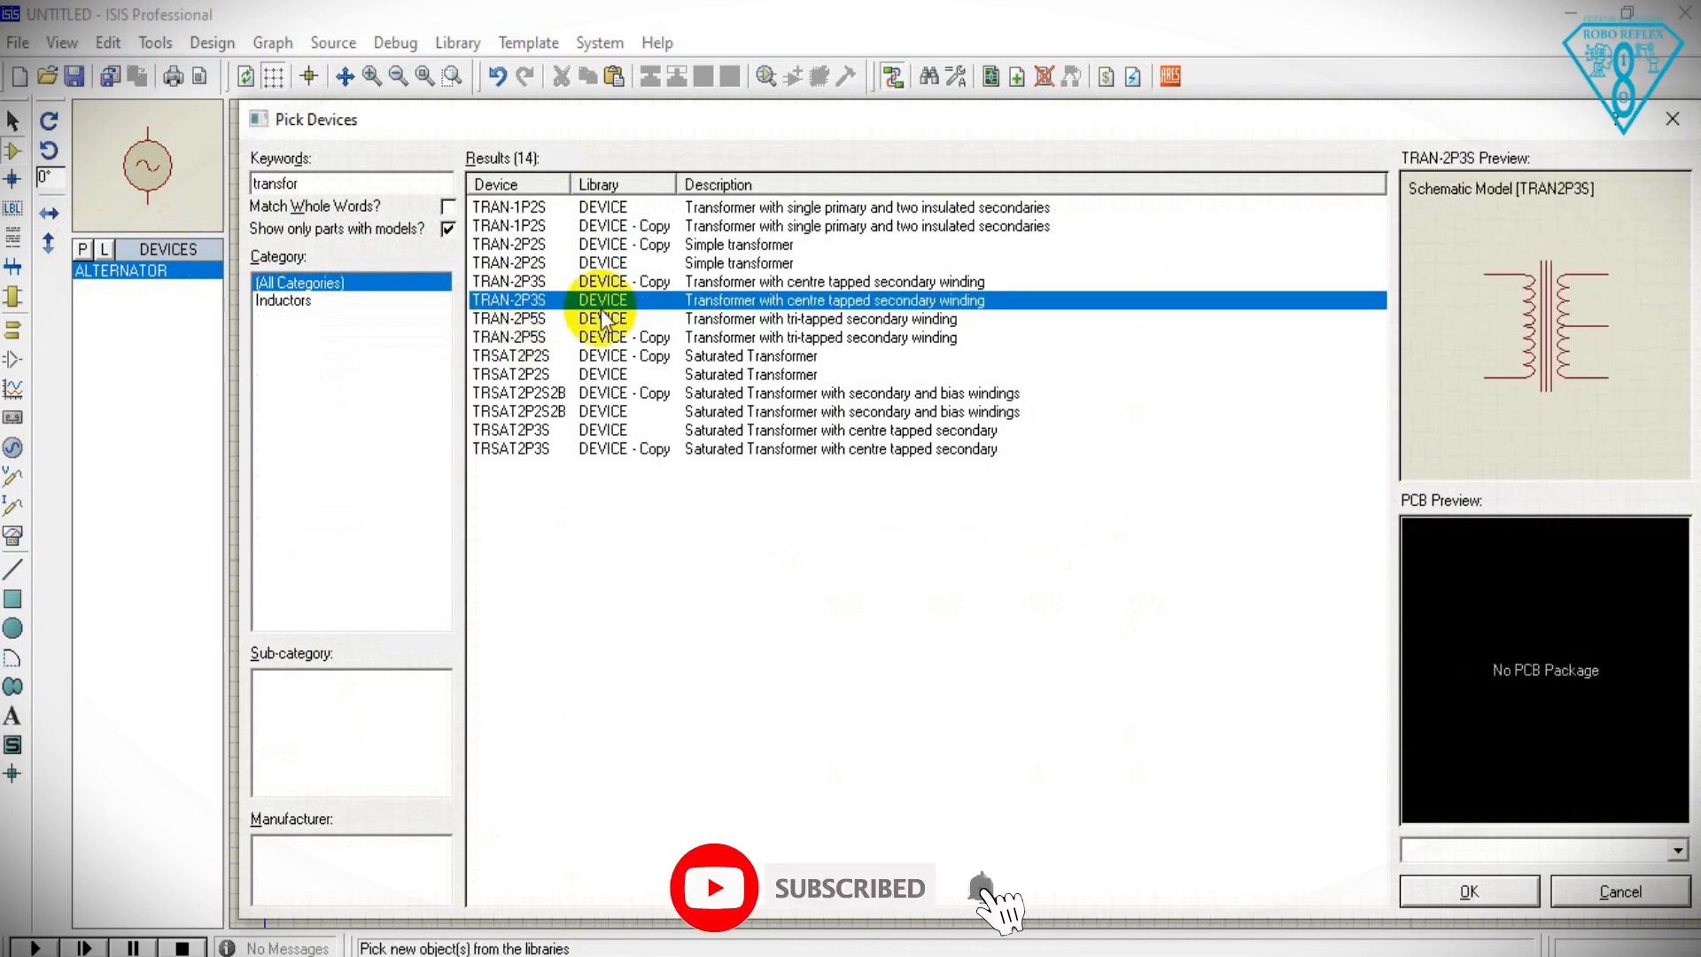
pyautogui.click(1458, 890)
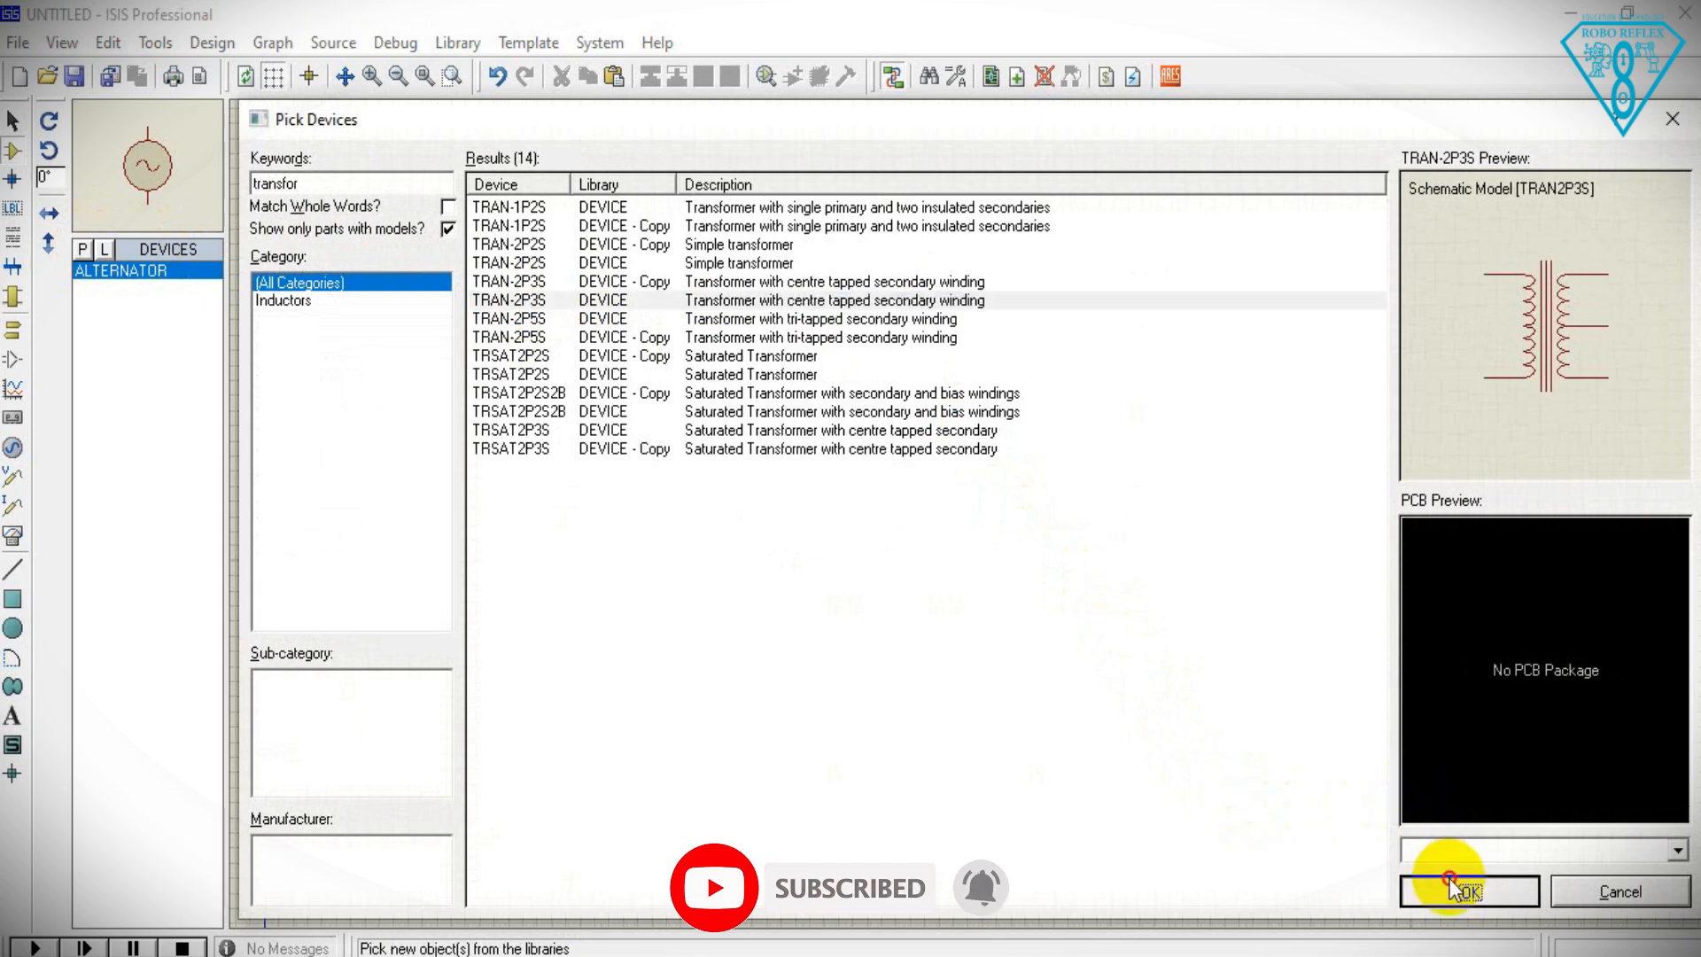
# - Search the device library for "cap" and add the generic non-electrolytic CAP from the DEVICE - Copy library
pyautogui.click(83, 251)
pyautogui.write('cap')
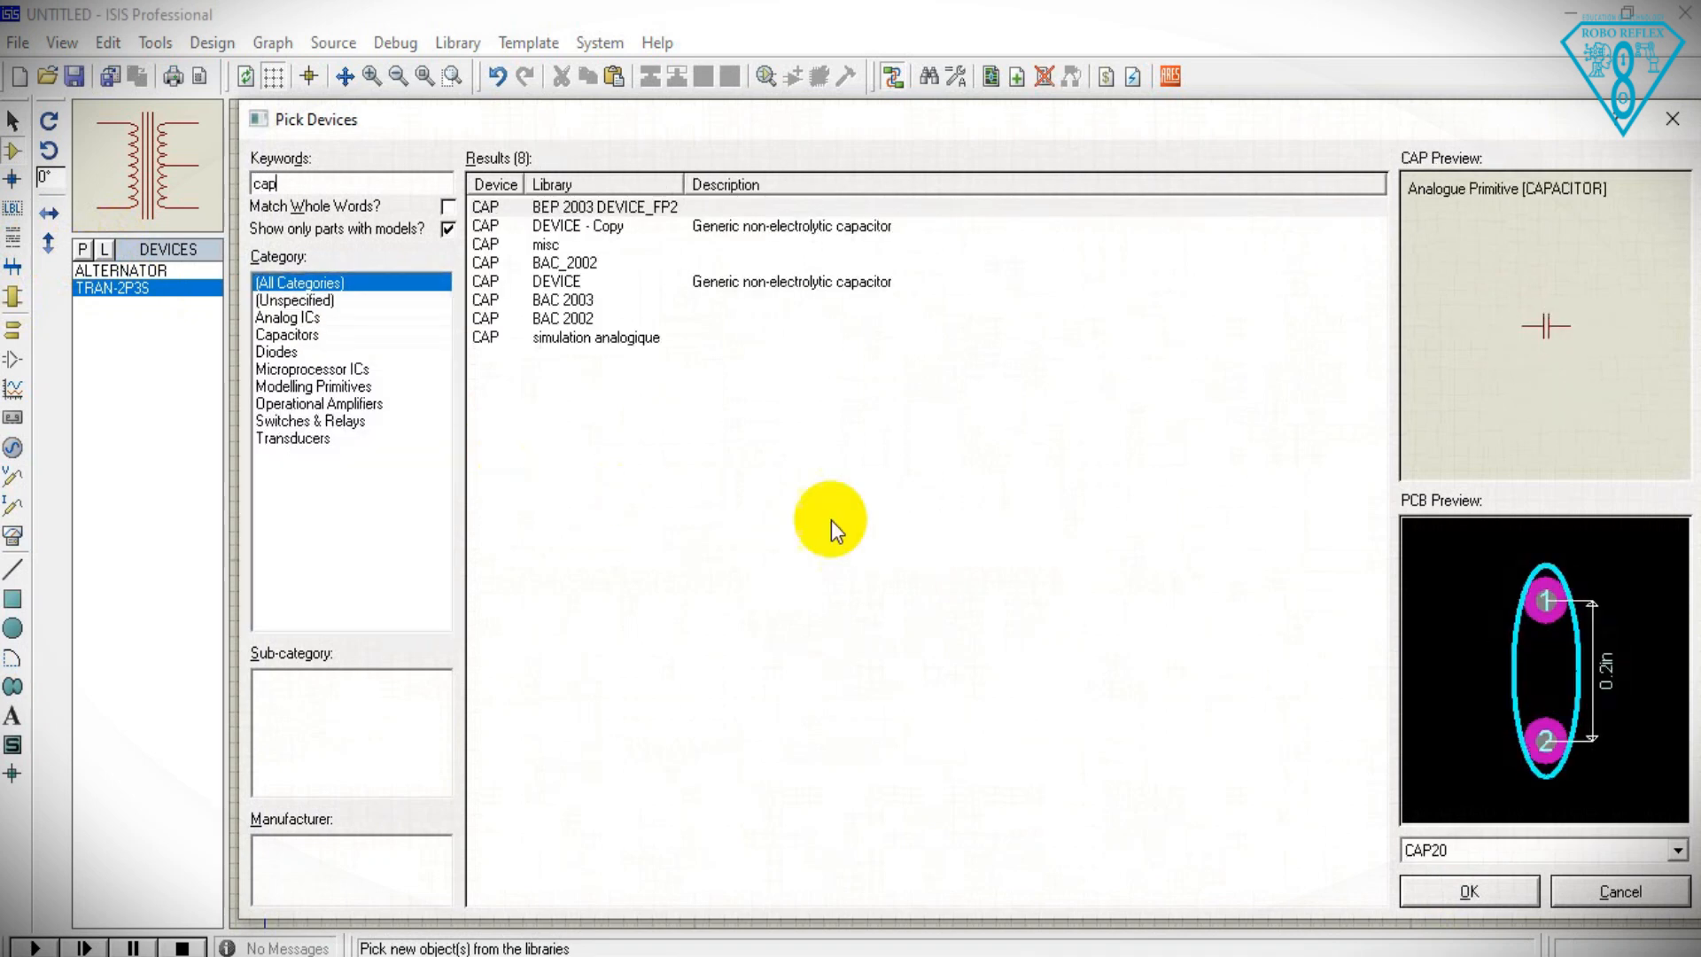
pyautogui.click(571, 227)
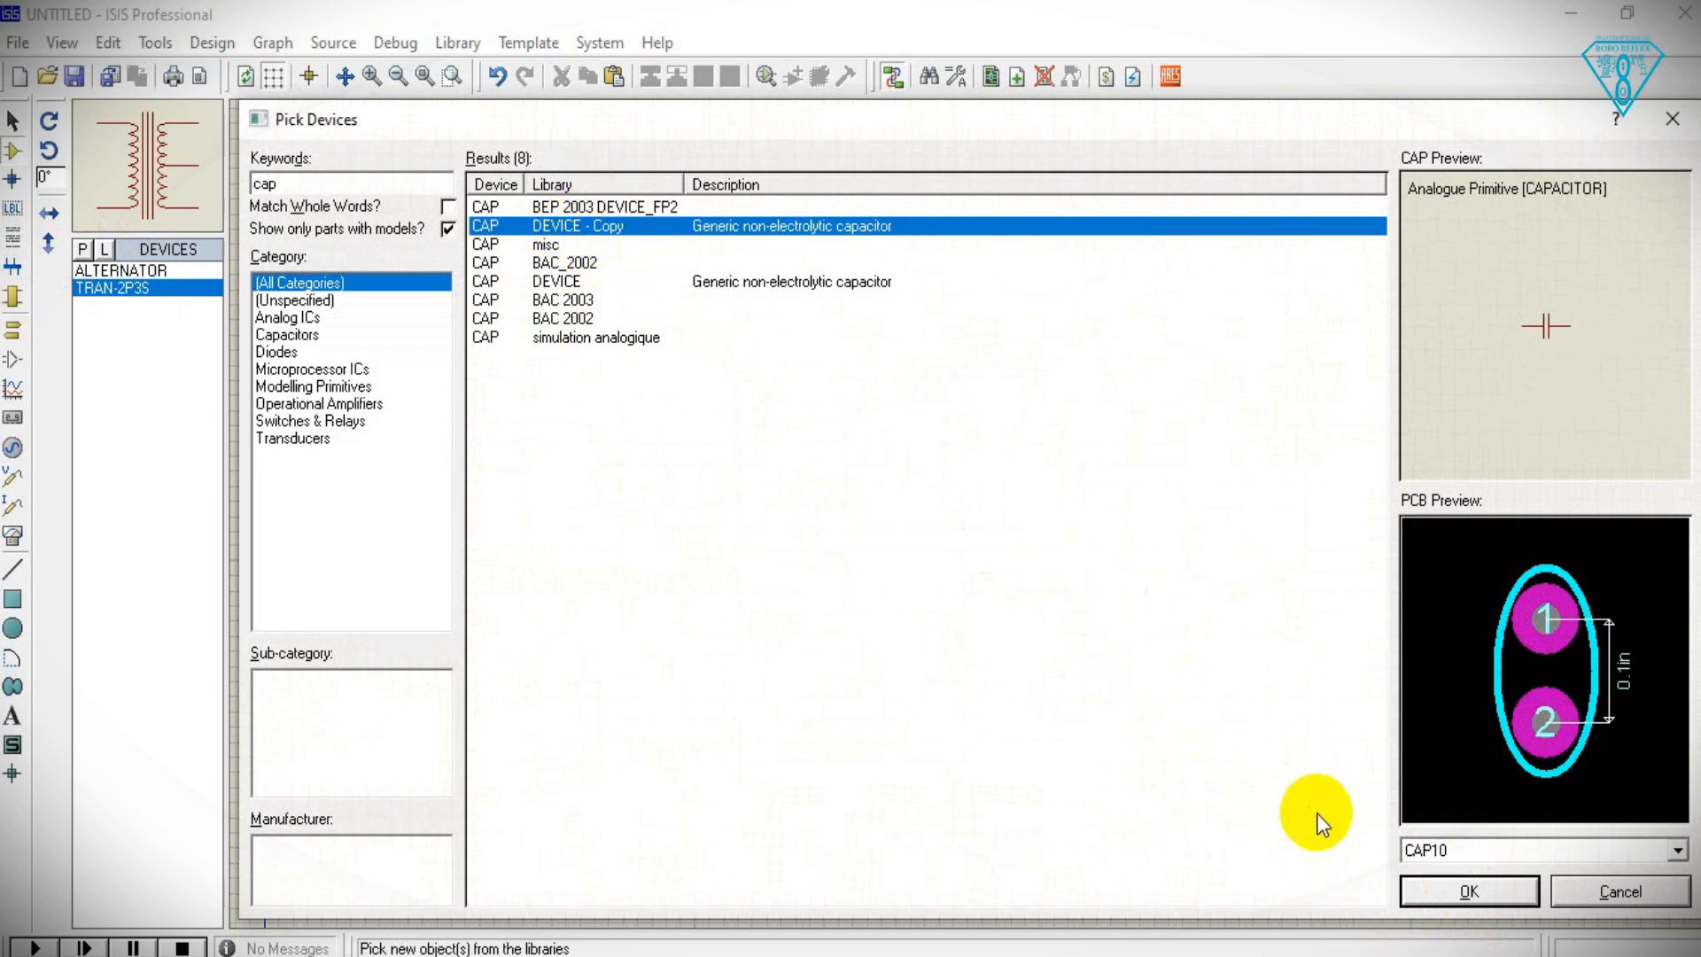
pyautogui.click(1468, 891)
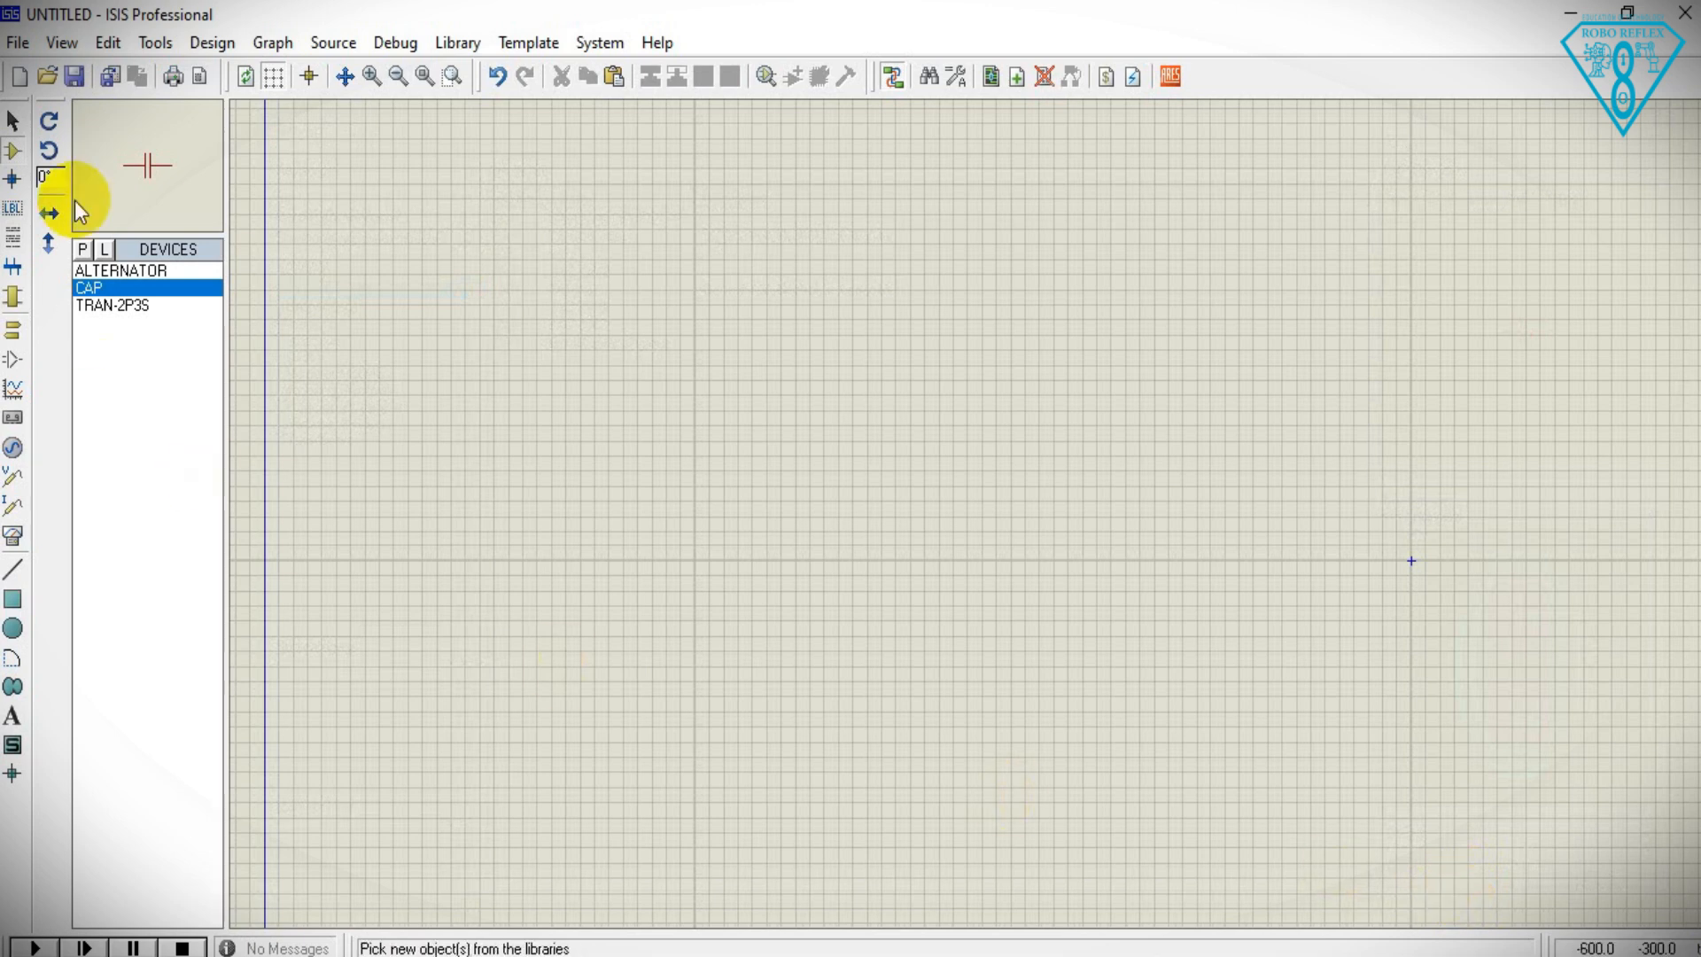
# - Find the 1N4007 diode in the device library and add the BAC 2002 version to the device list
pyautogui.click(83, 249)
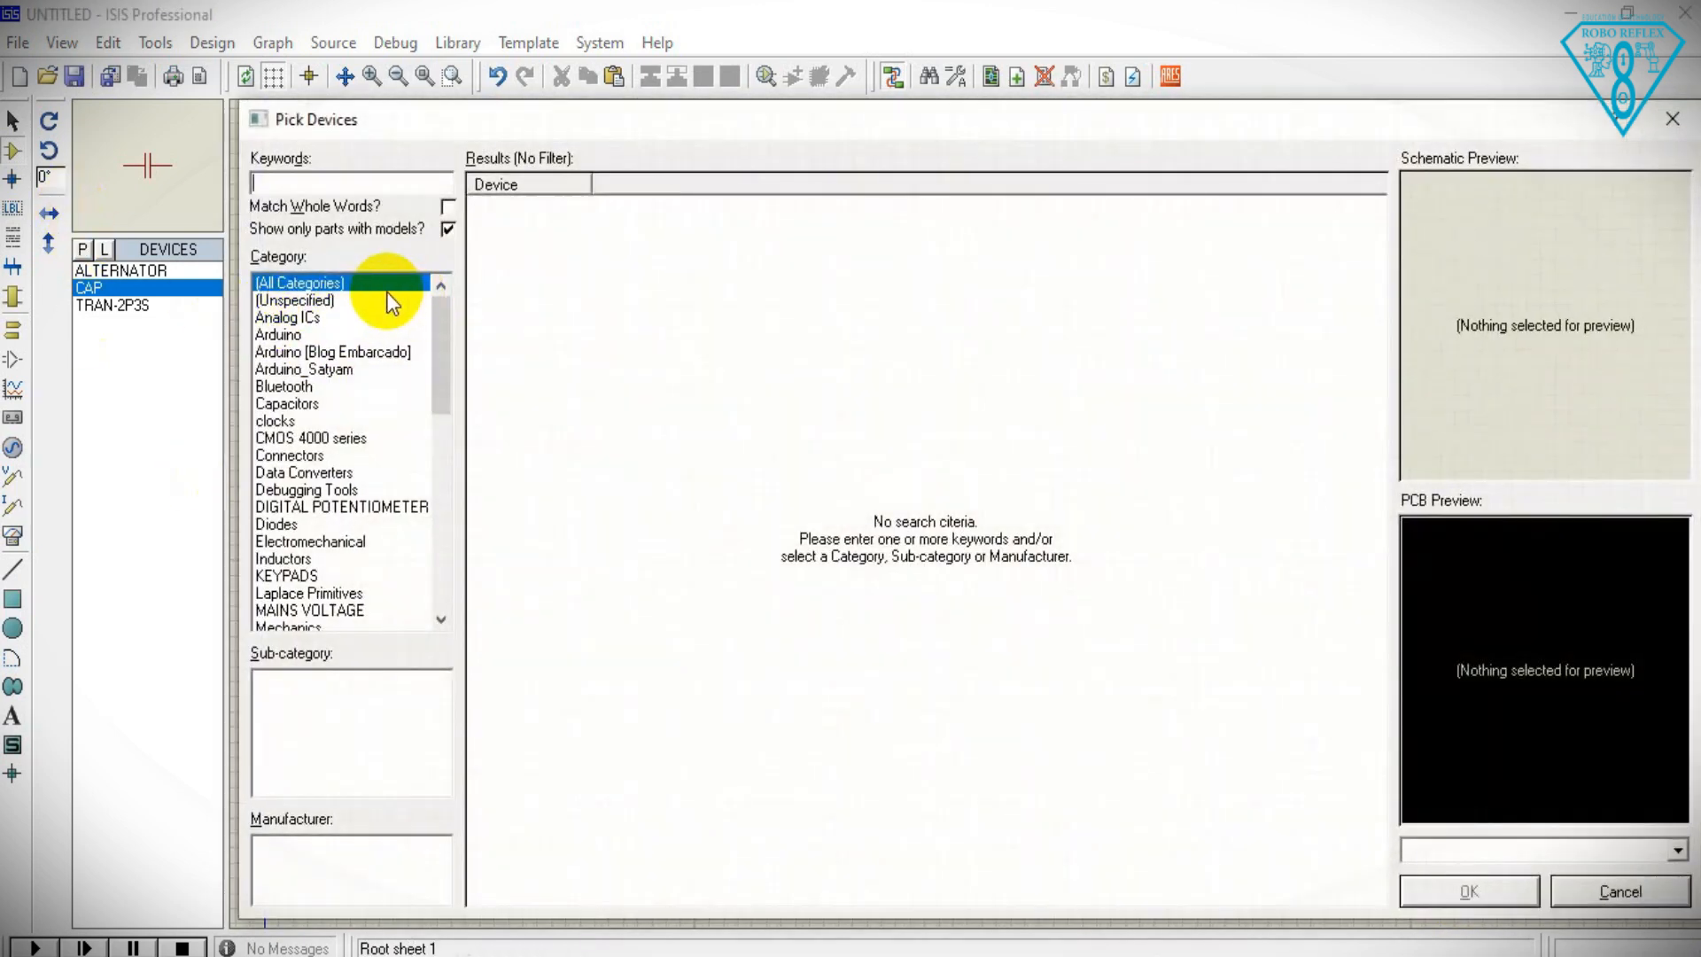
pyautogui.write('1n4007')
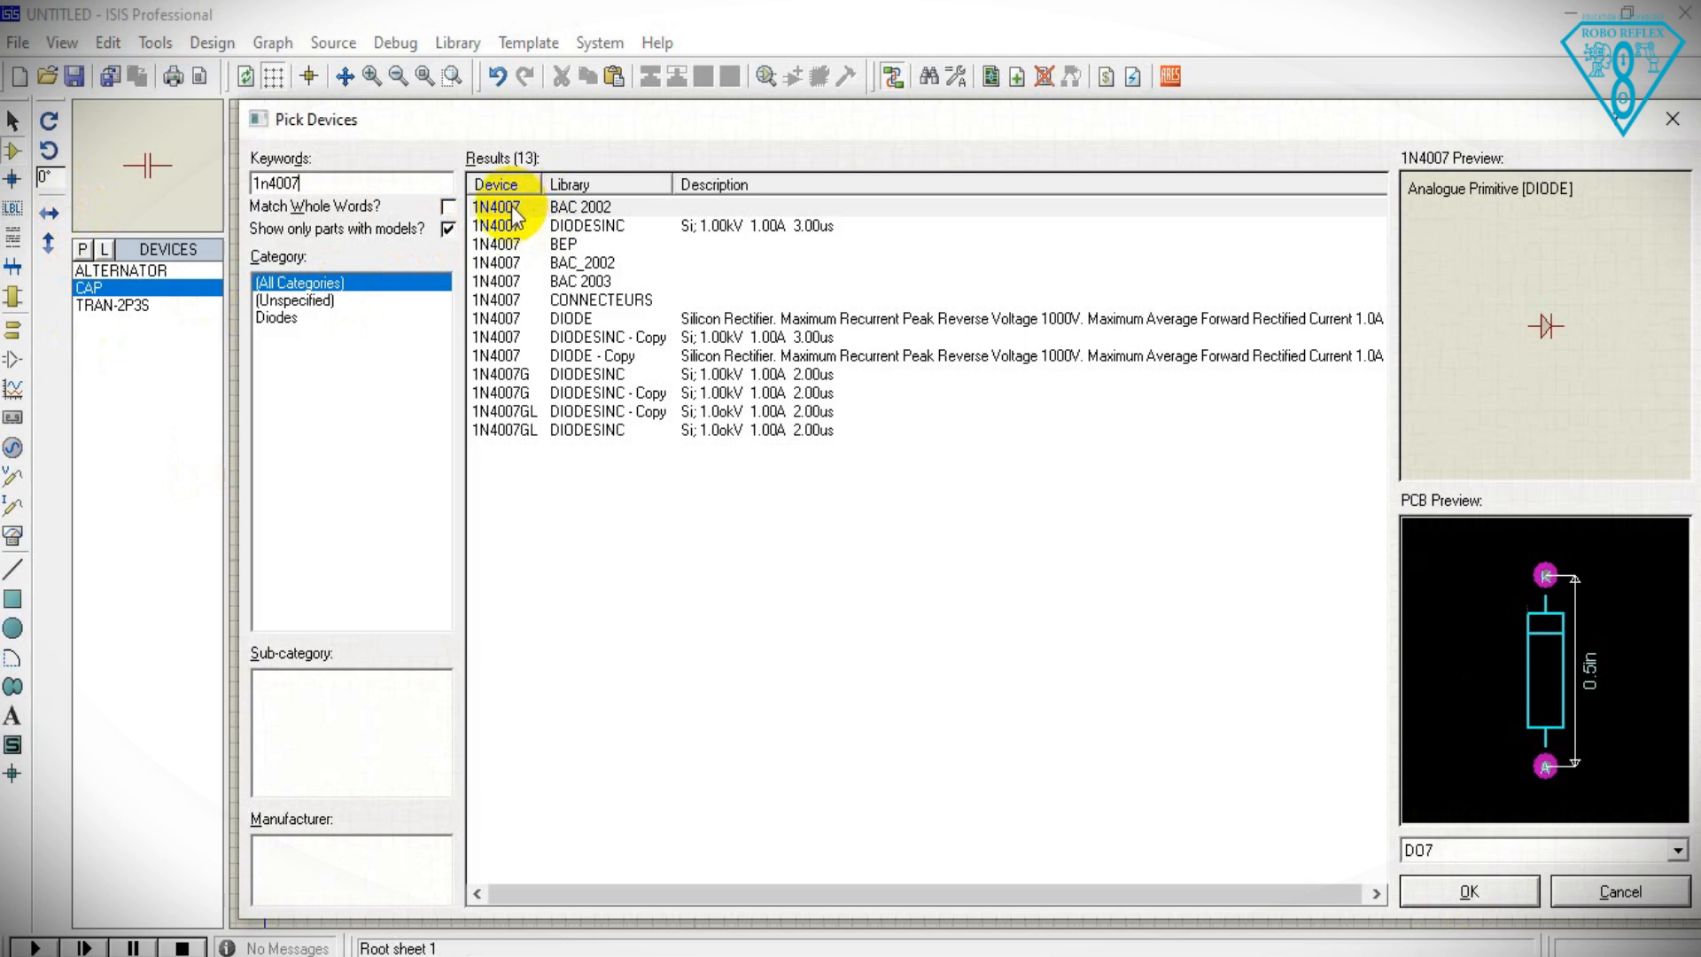
pyautogui.click(514, 208)
pyautogui.click(1474, 890)
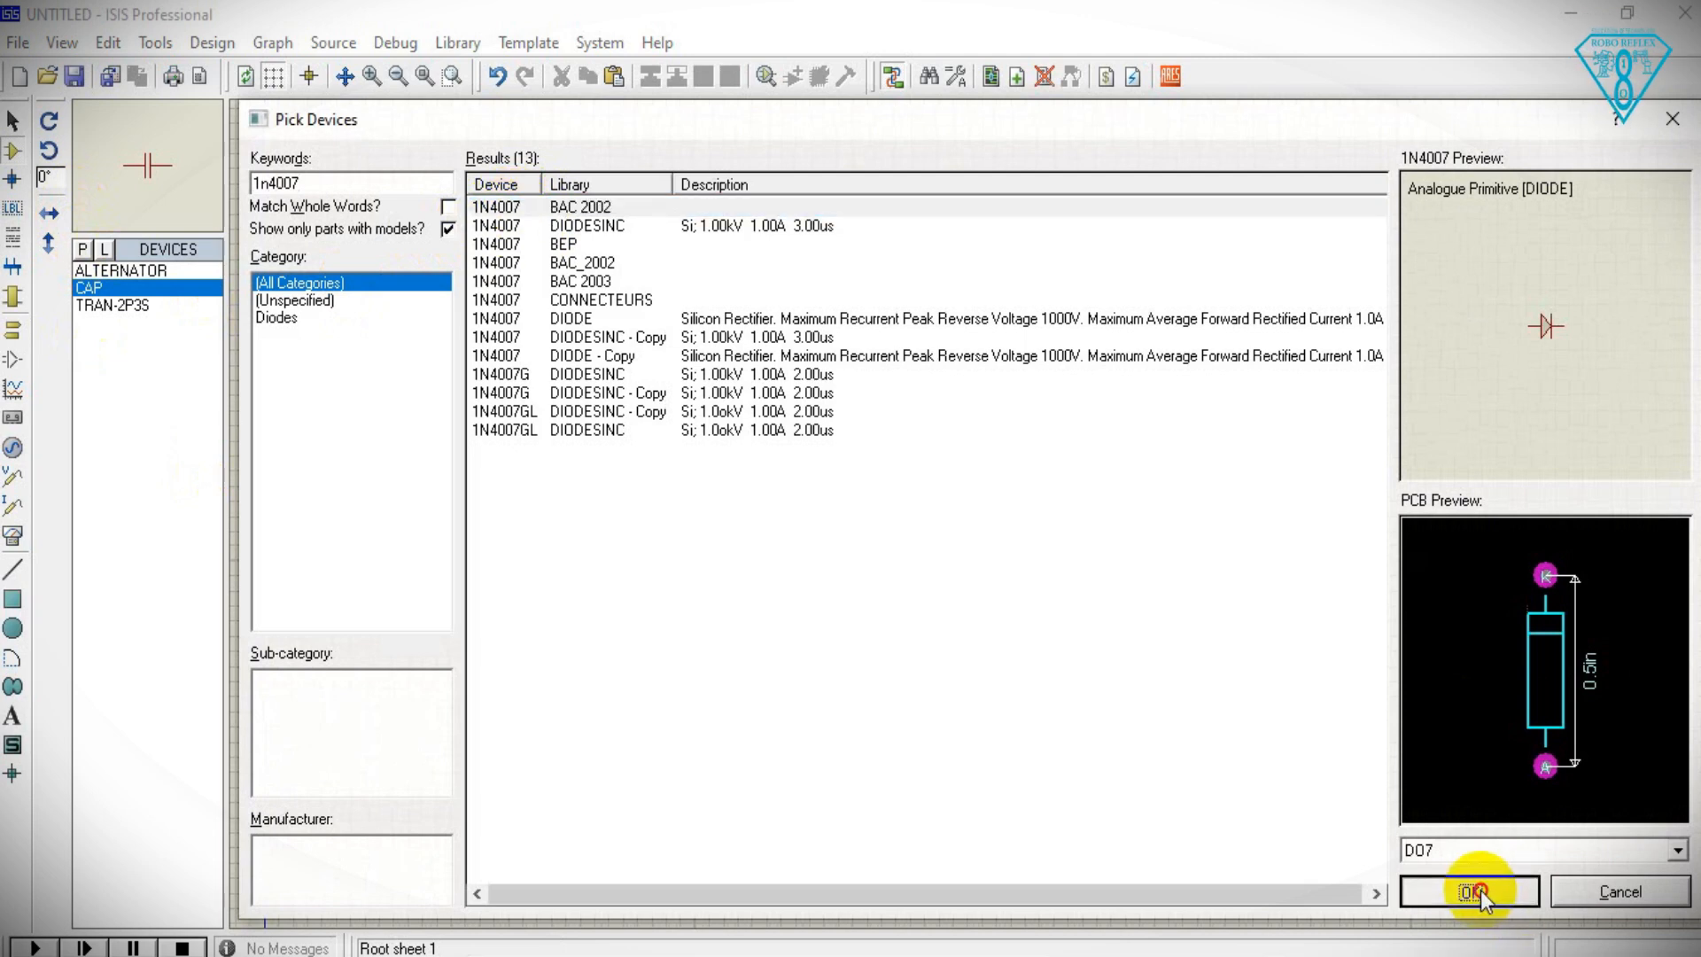
# - Find the 7824 voltage regulator in the device library and add the Regulateur version to the device list
pyautogui.click(82, 251)
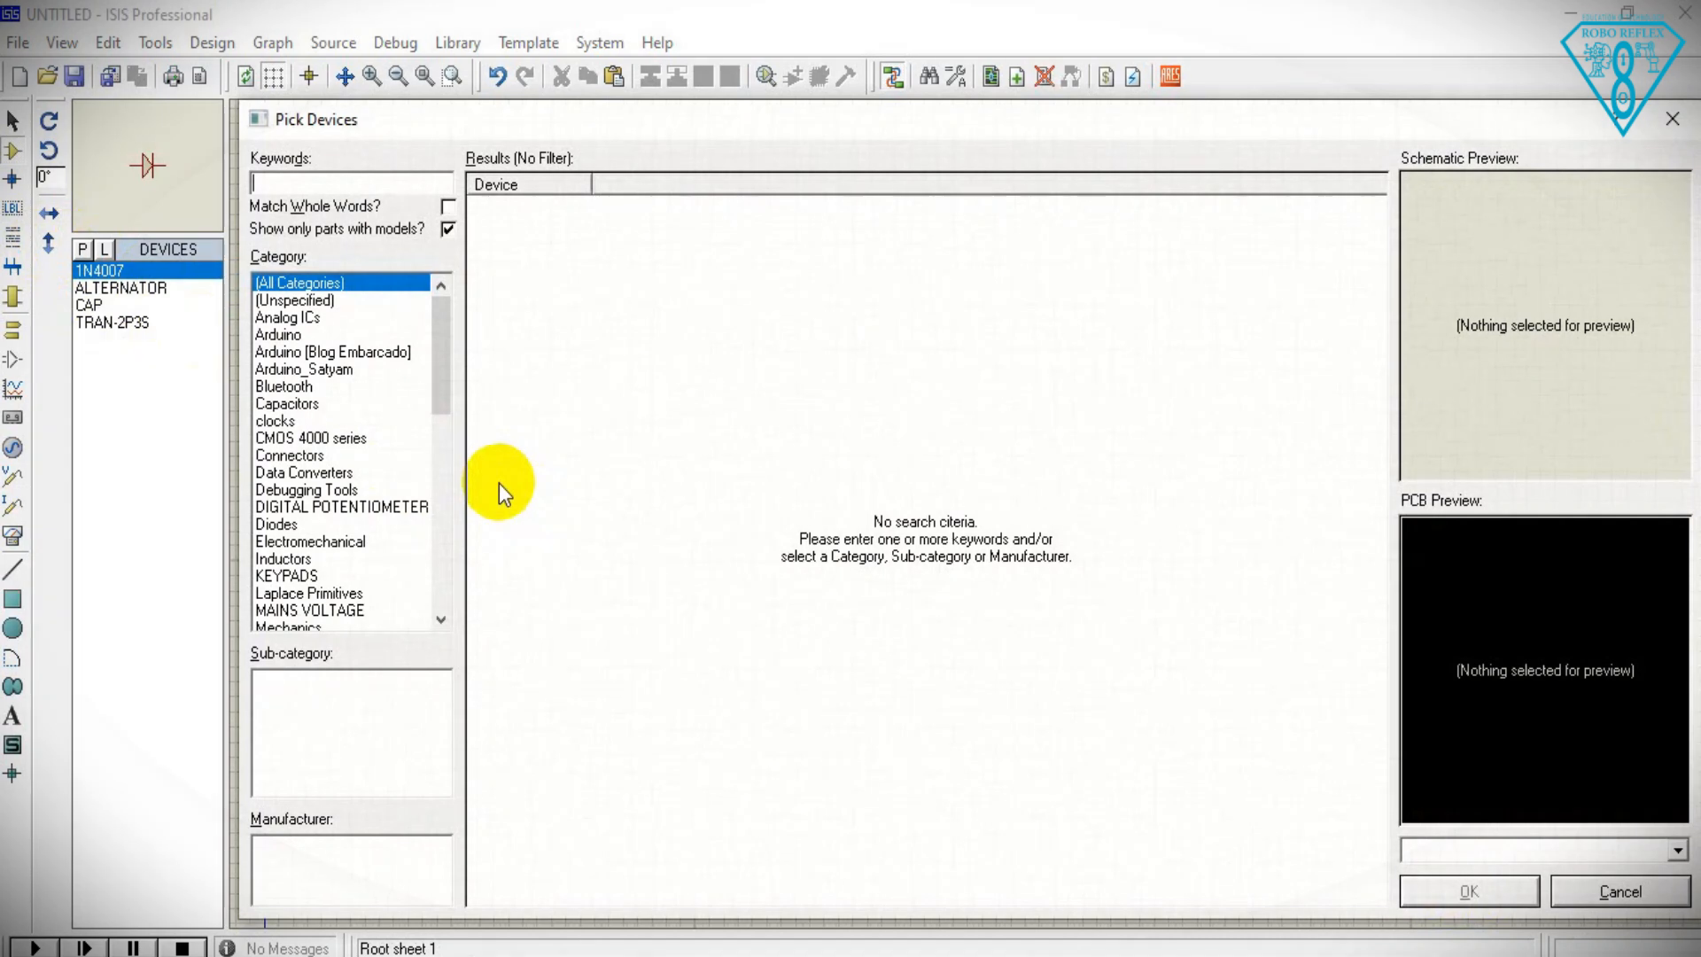
pyautogui.write('7824')
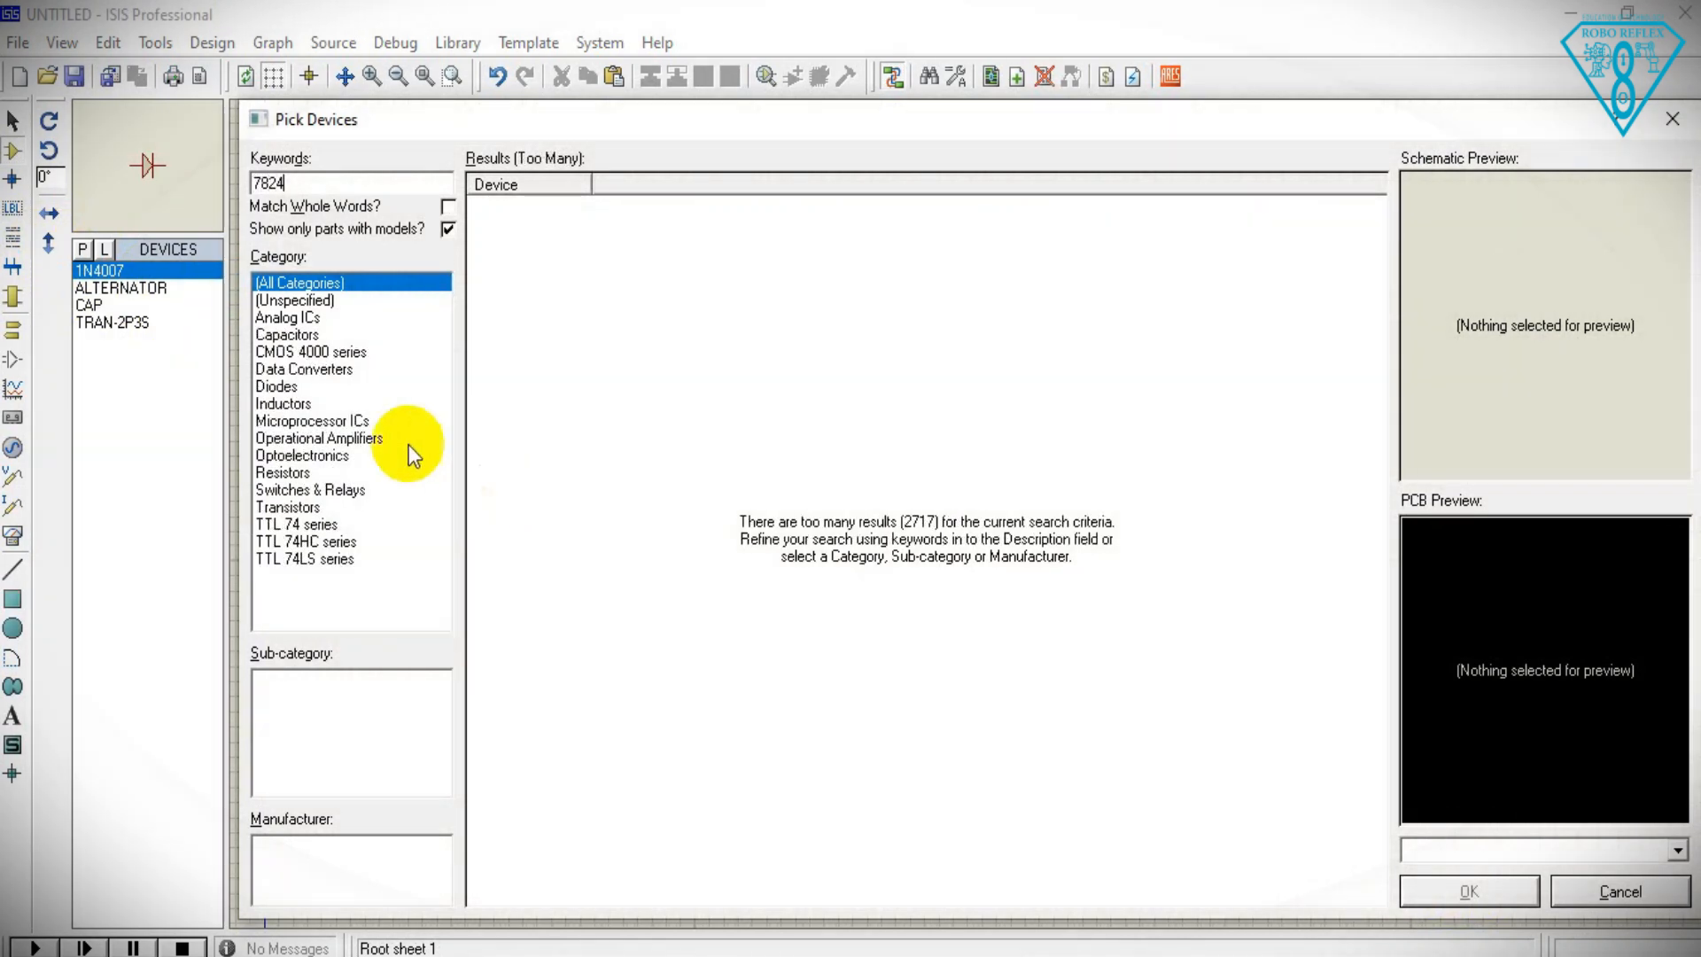
pyautogui.click(574, 226)
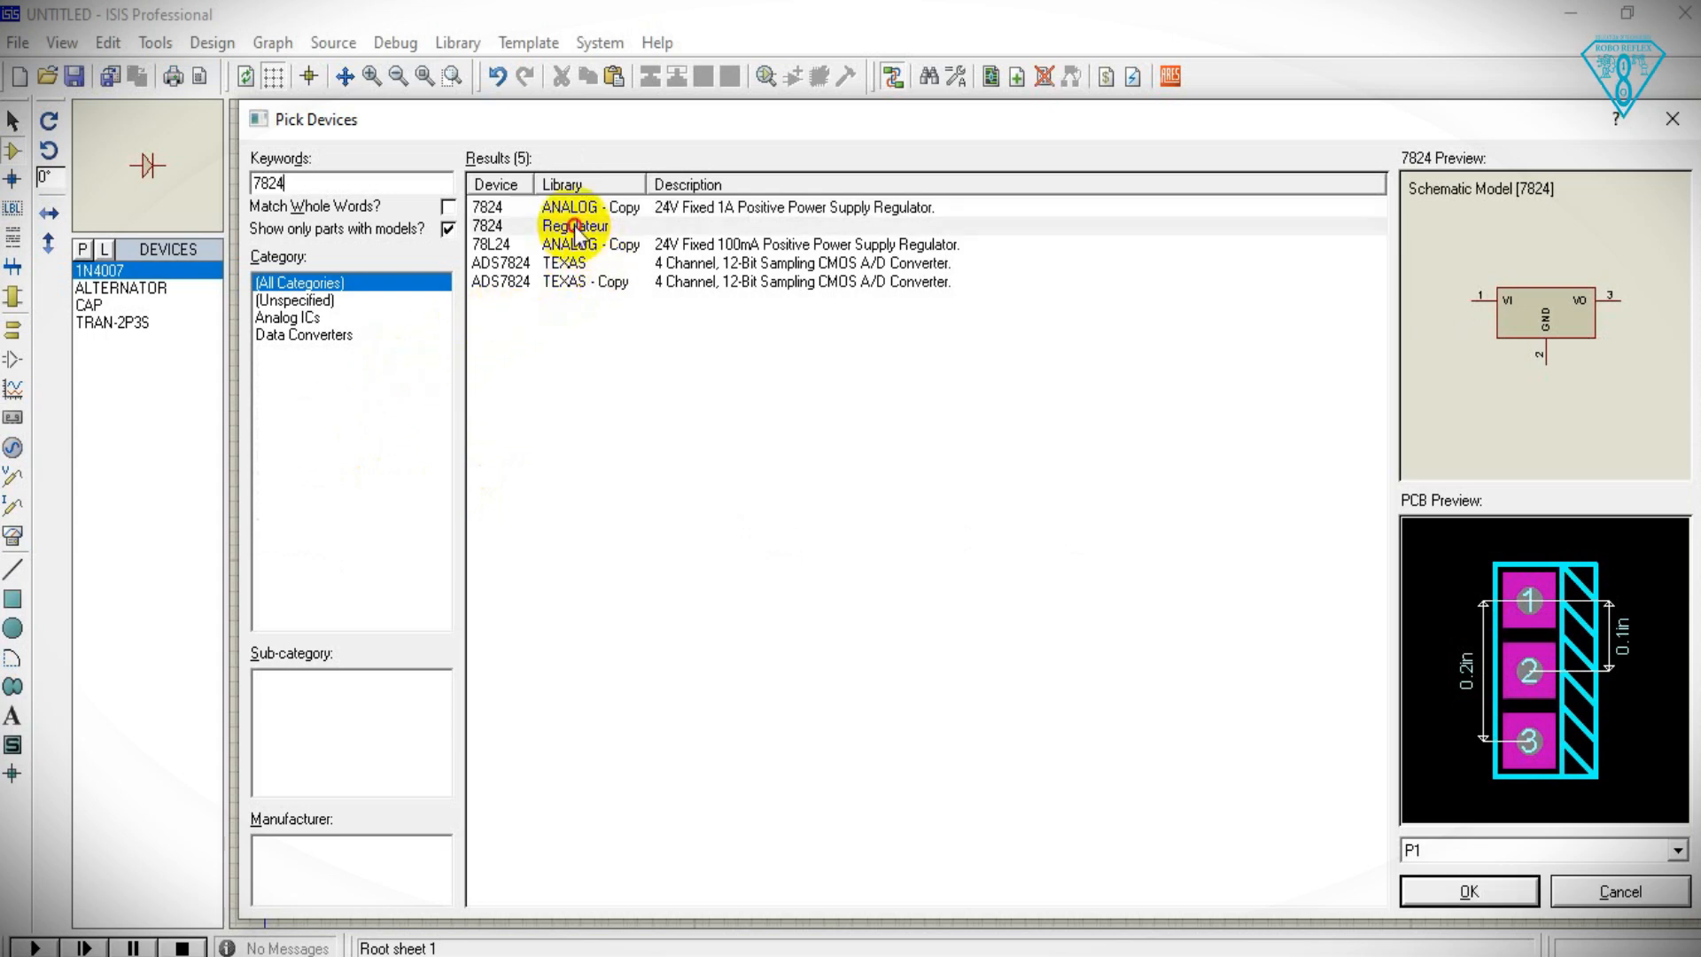
pyautogui.click(1464, 892)
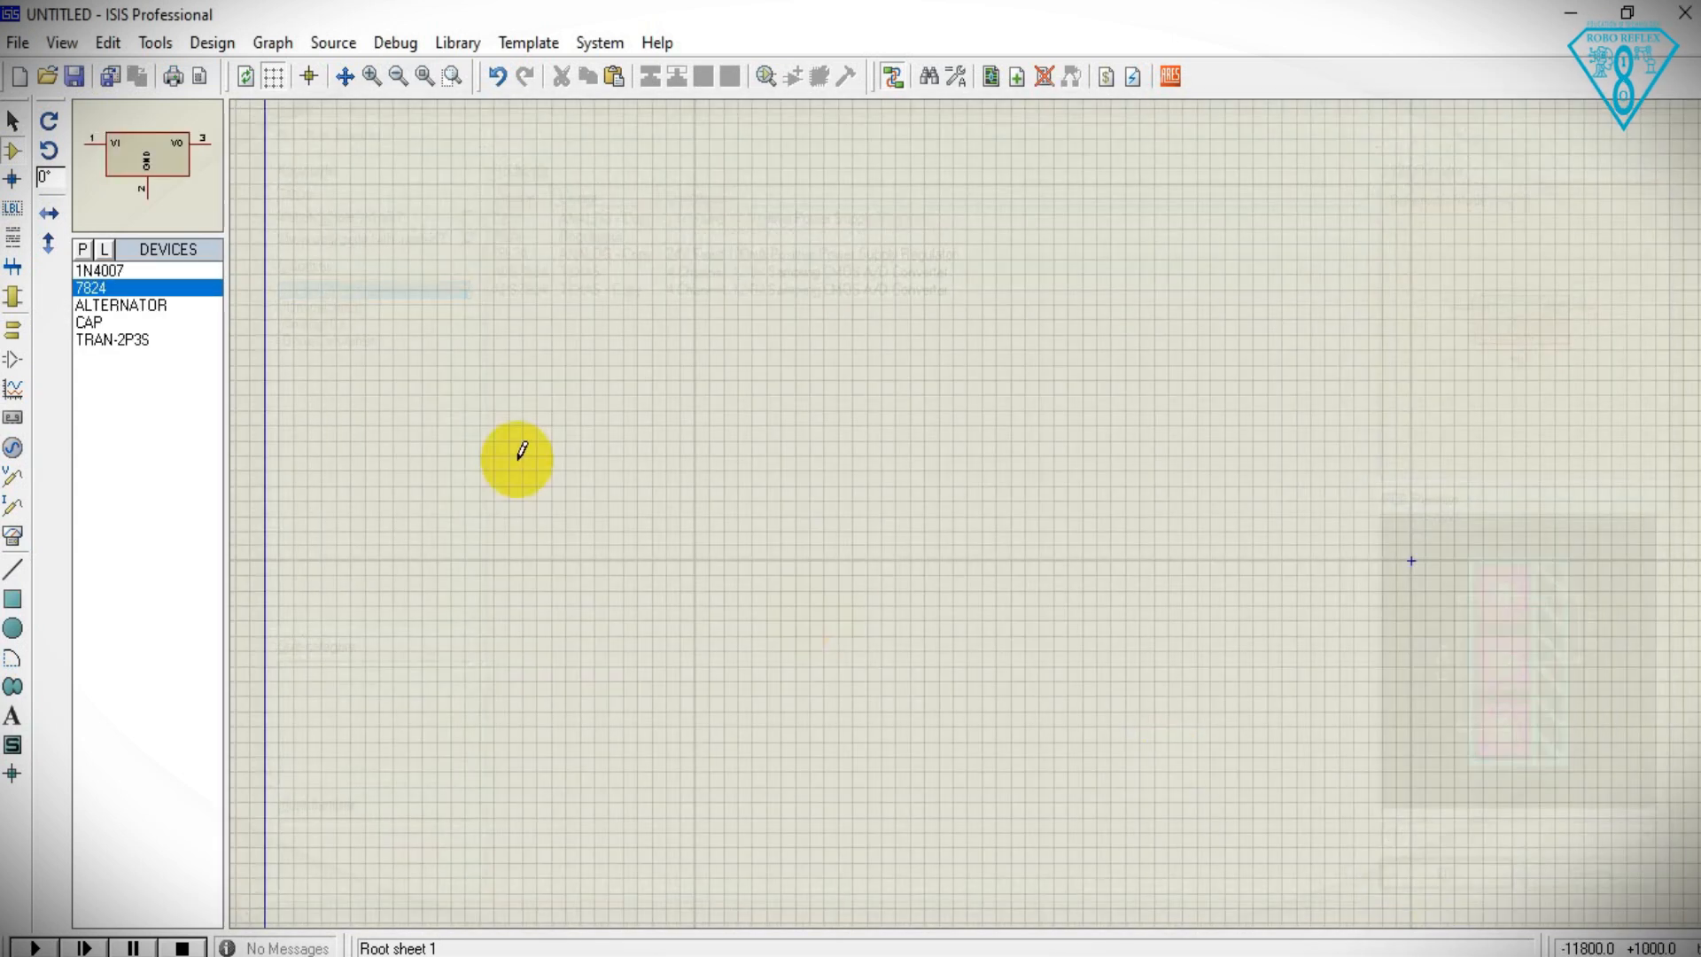
# - Find the 7818 voltage regulator in the device library and add the ANALOG - Copy version to the device list
pyautogui.click(86, 246)
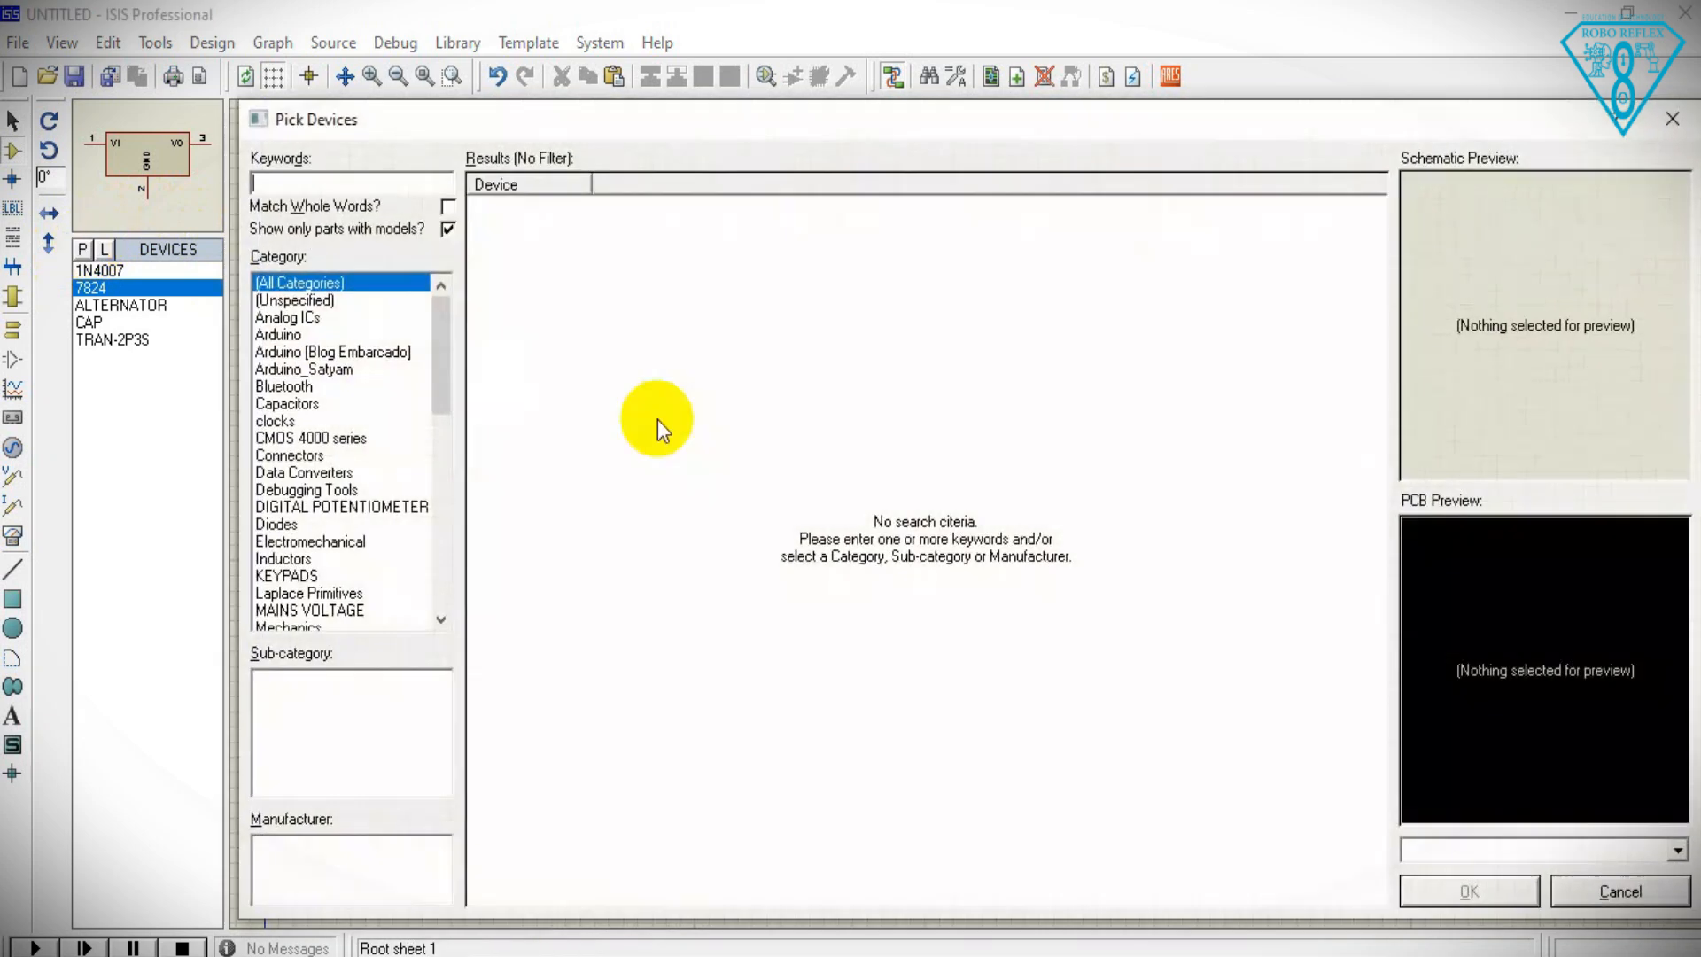
pyautogui.write('78')
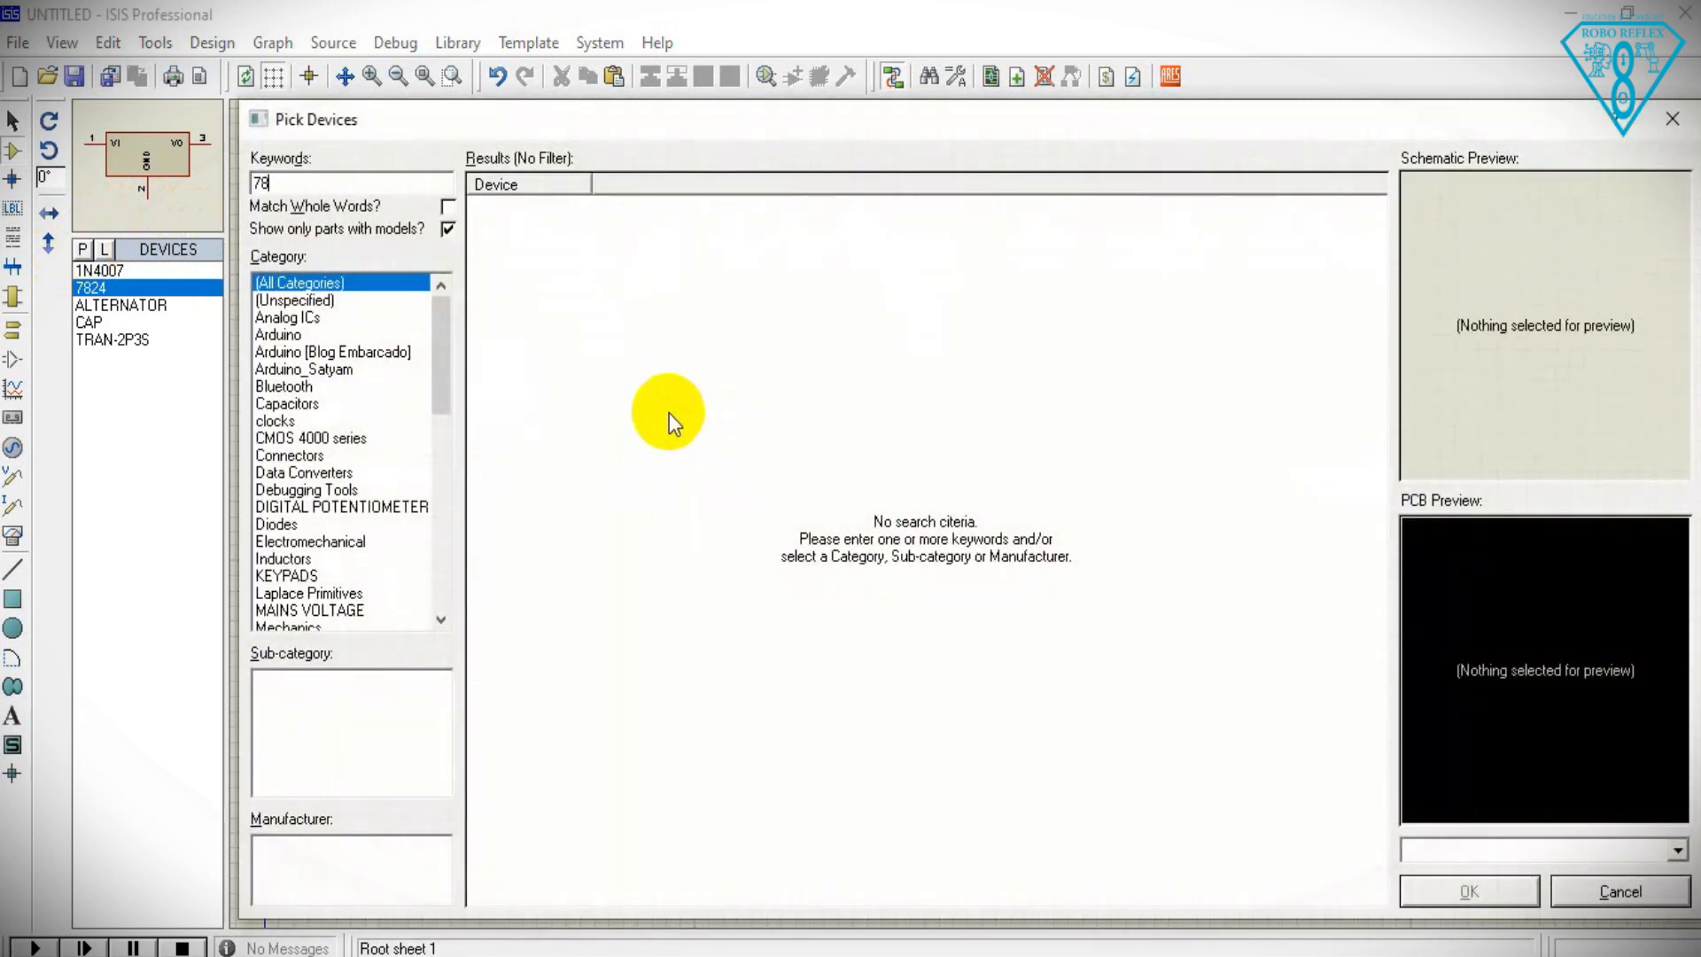
pyautogui.write('1')
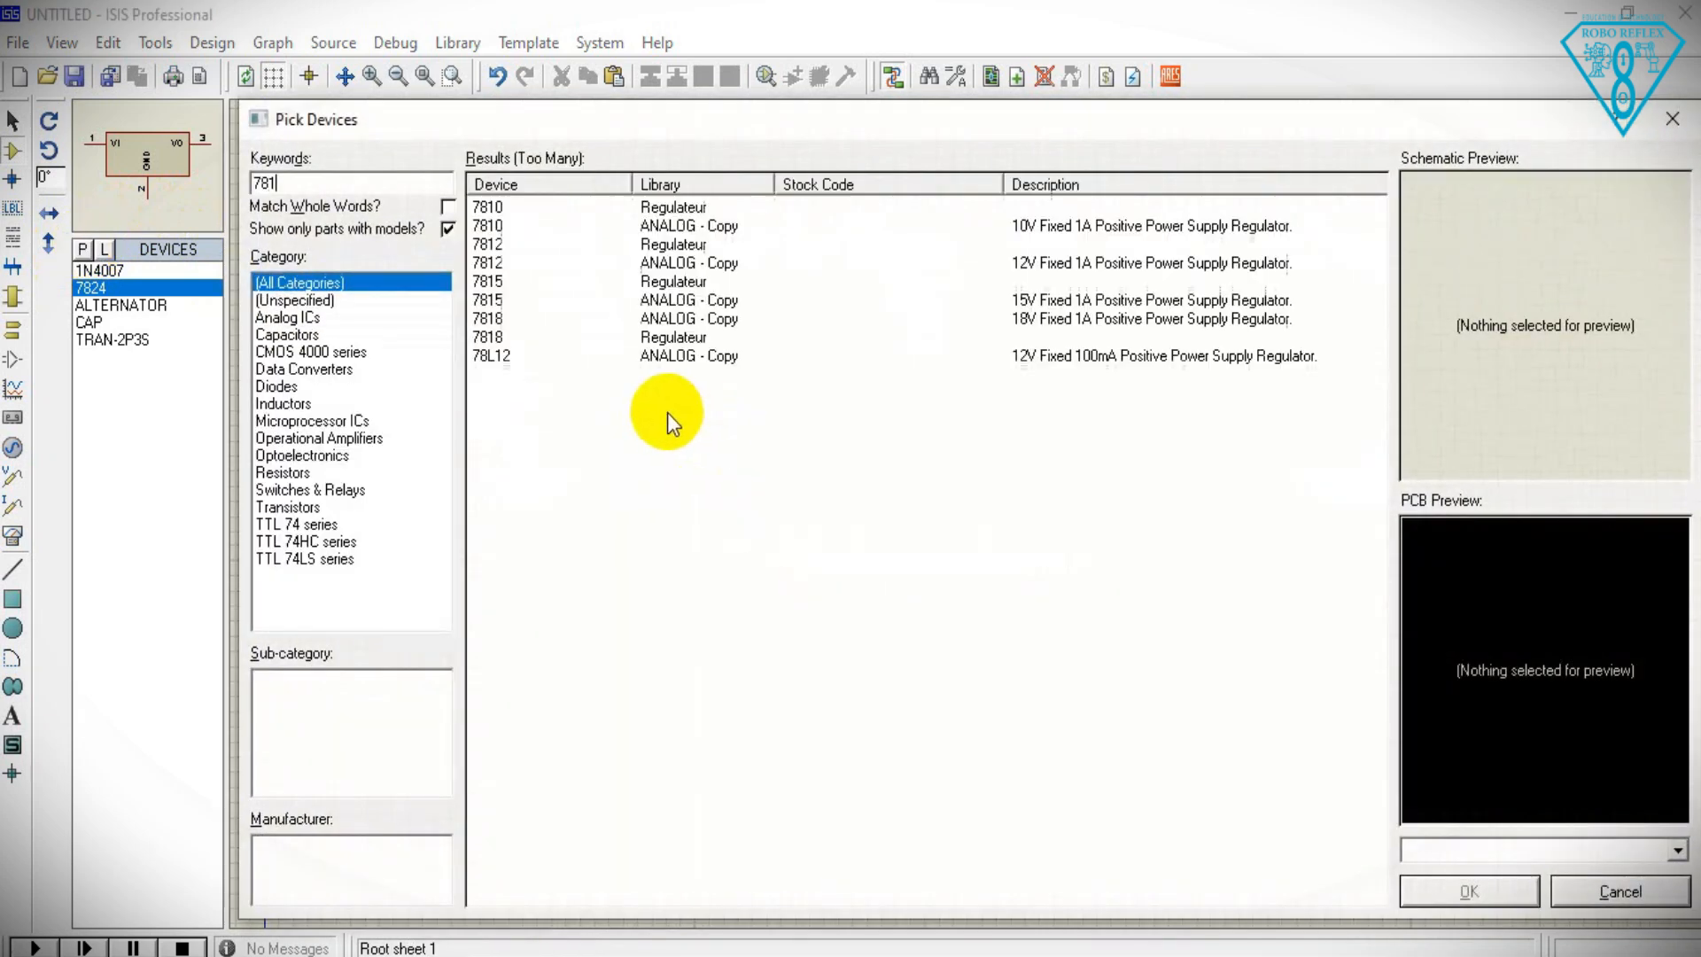
pyautogui.write('8')
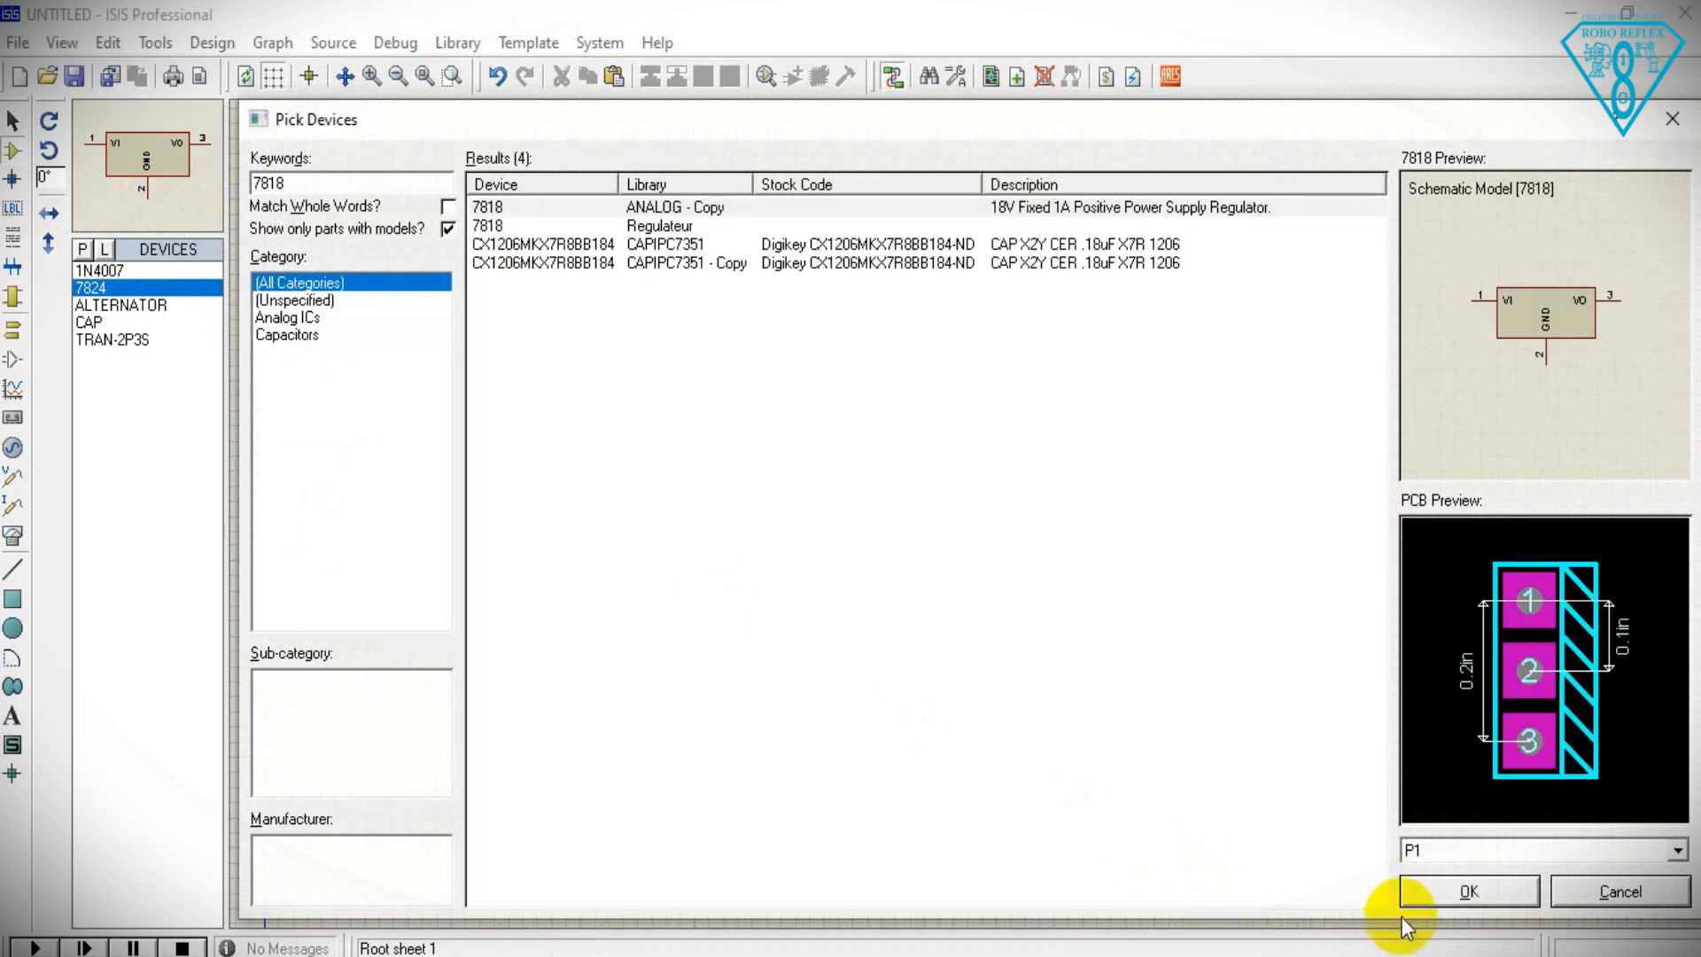
pyautogui.click(1460, 893)
# - Find the 7815 voltage regulator in the device library and add the Regulateur version to the device list
pyautogui.click(82, 248)
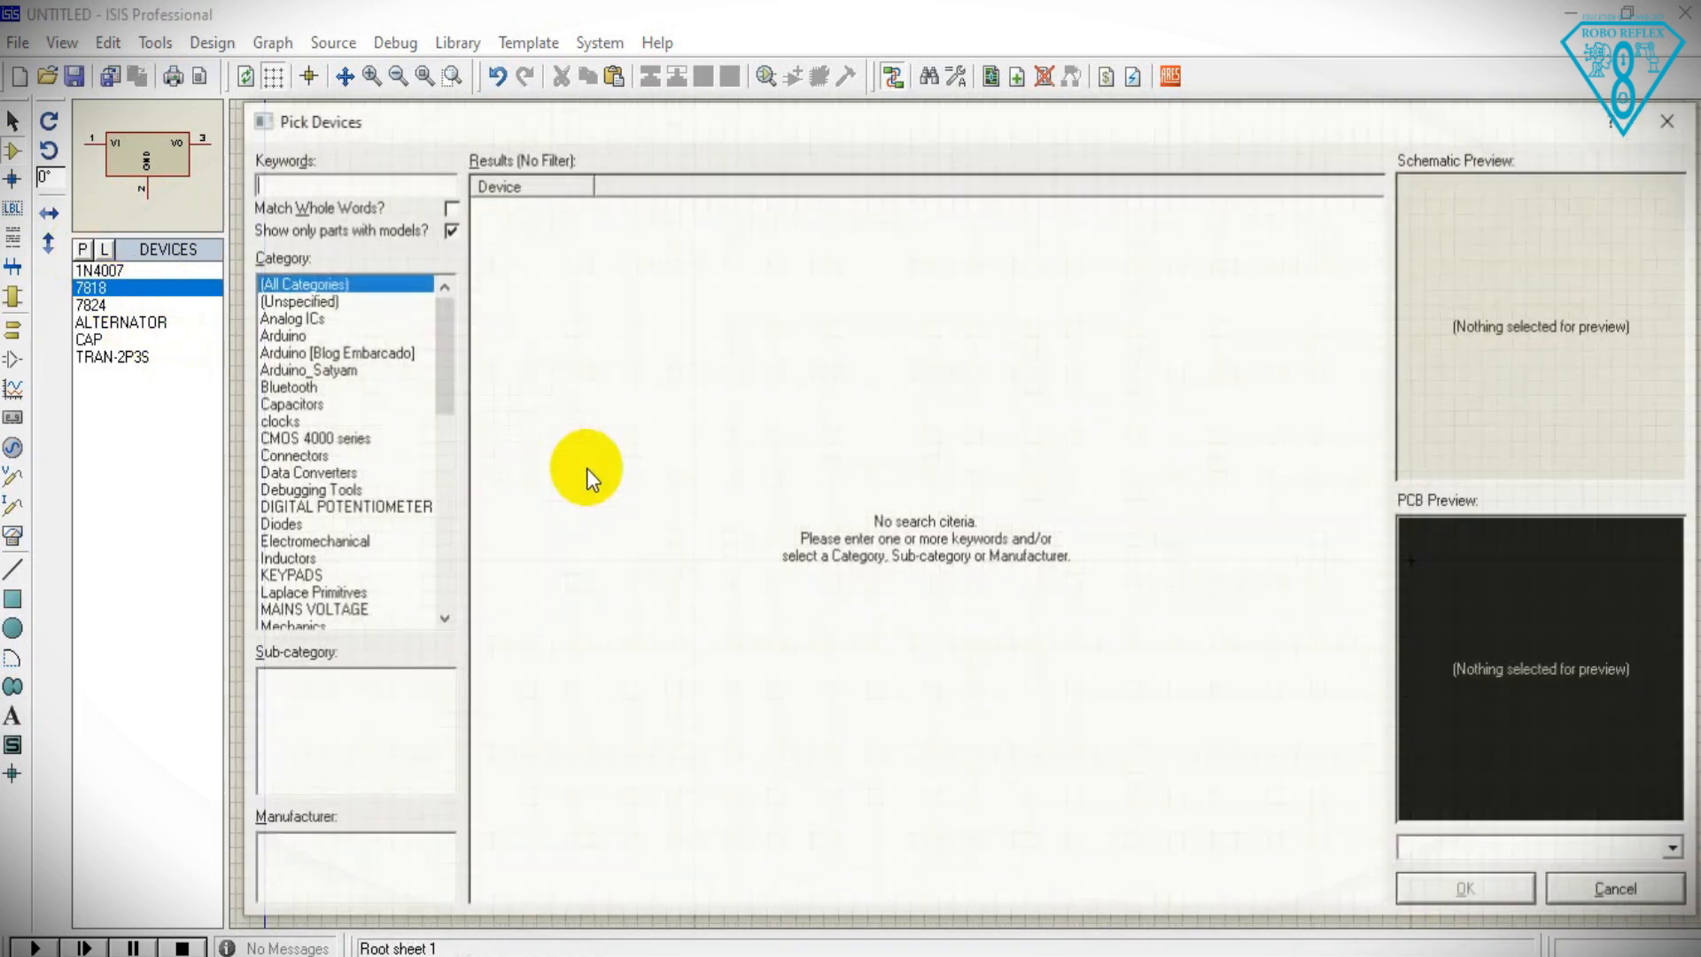
pyautogui.write('78')
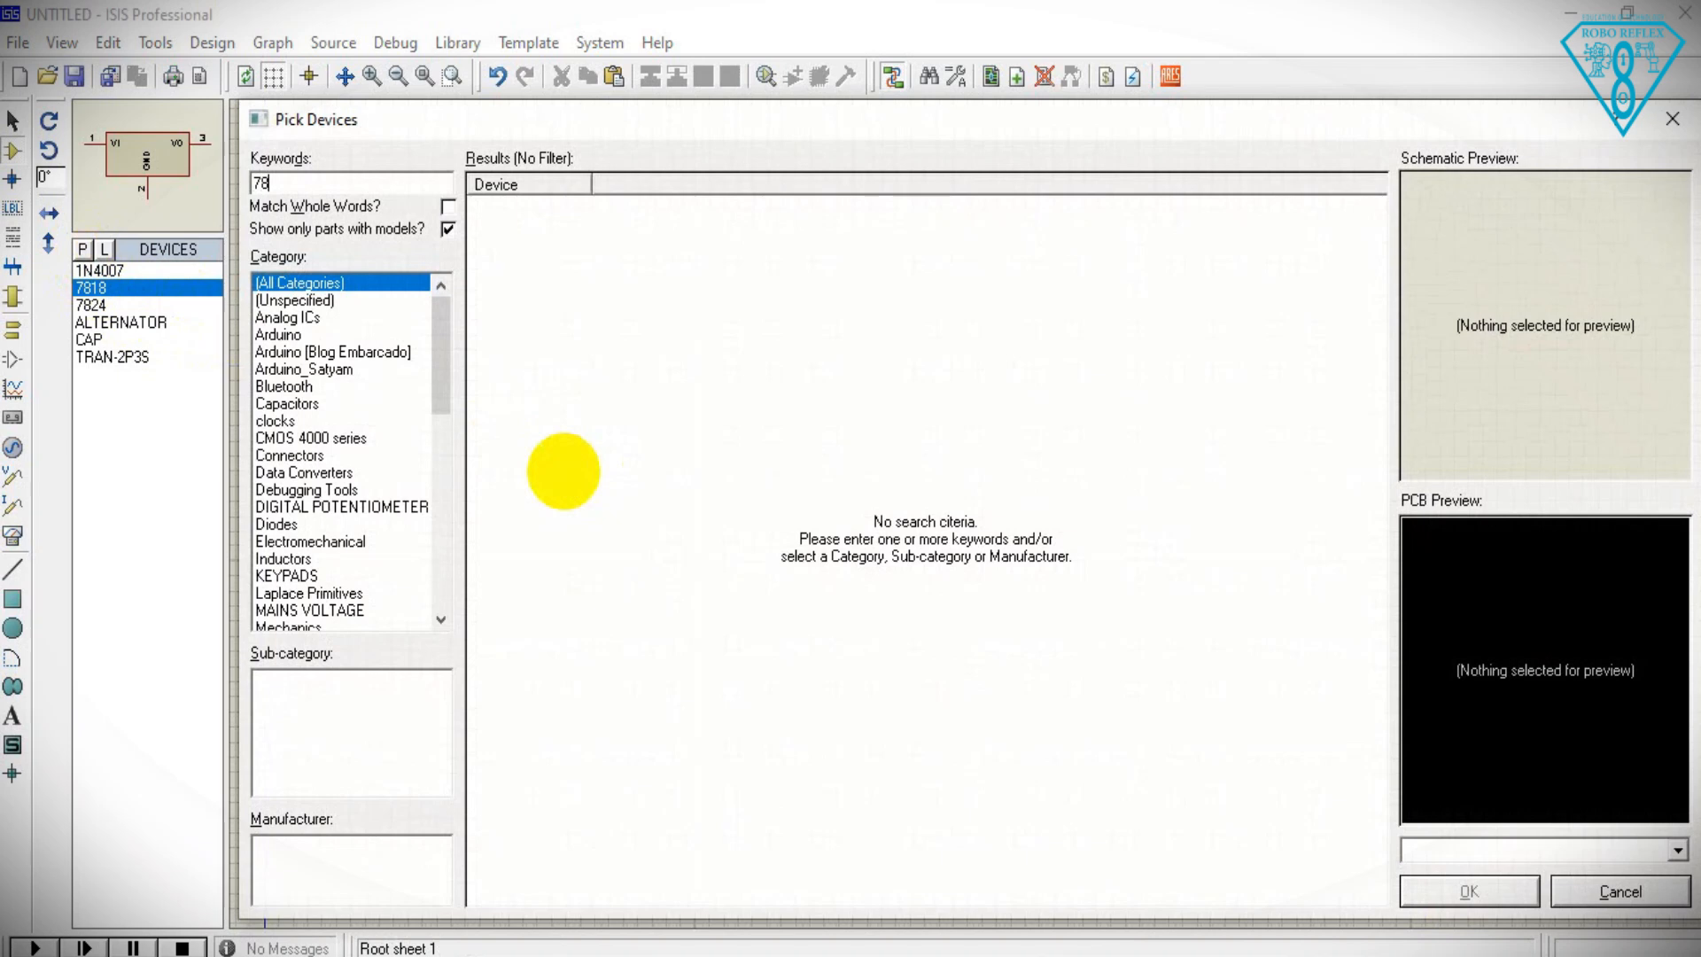
pyautogui.write('15')
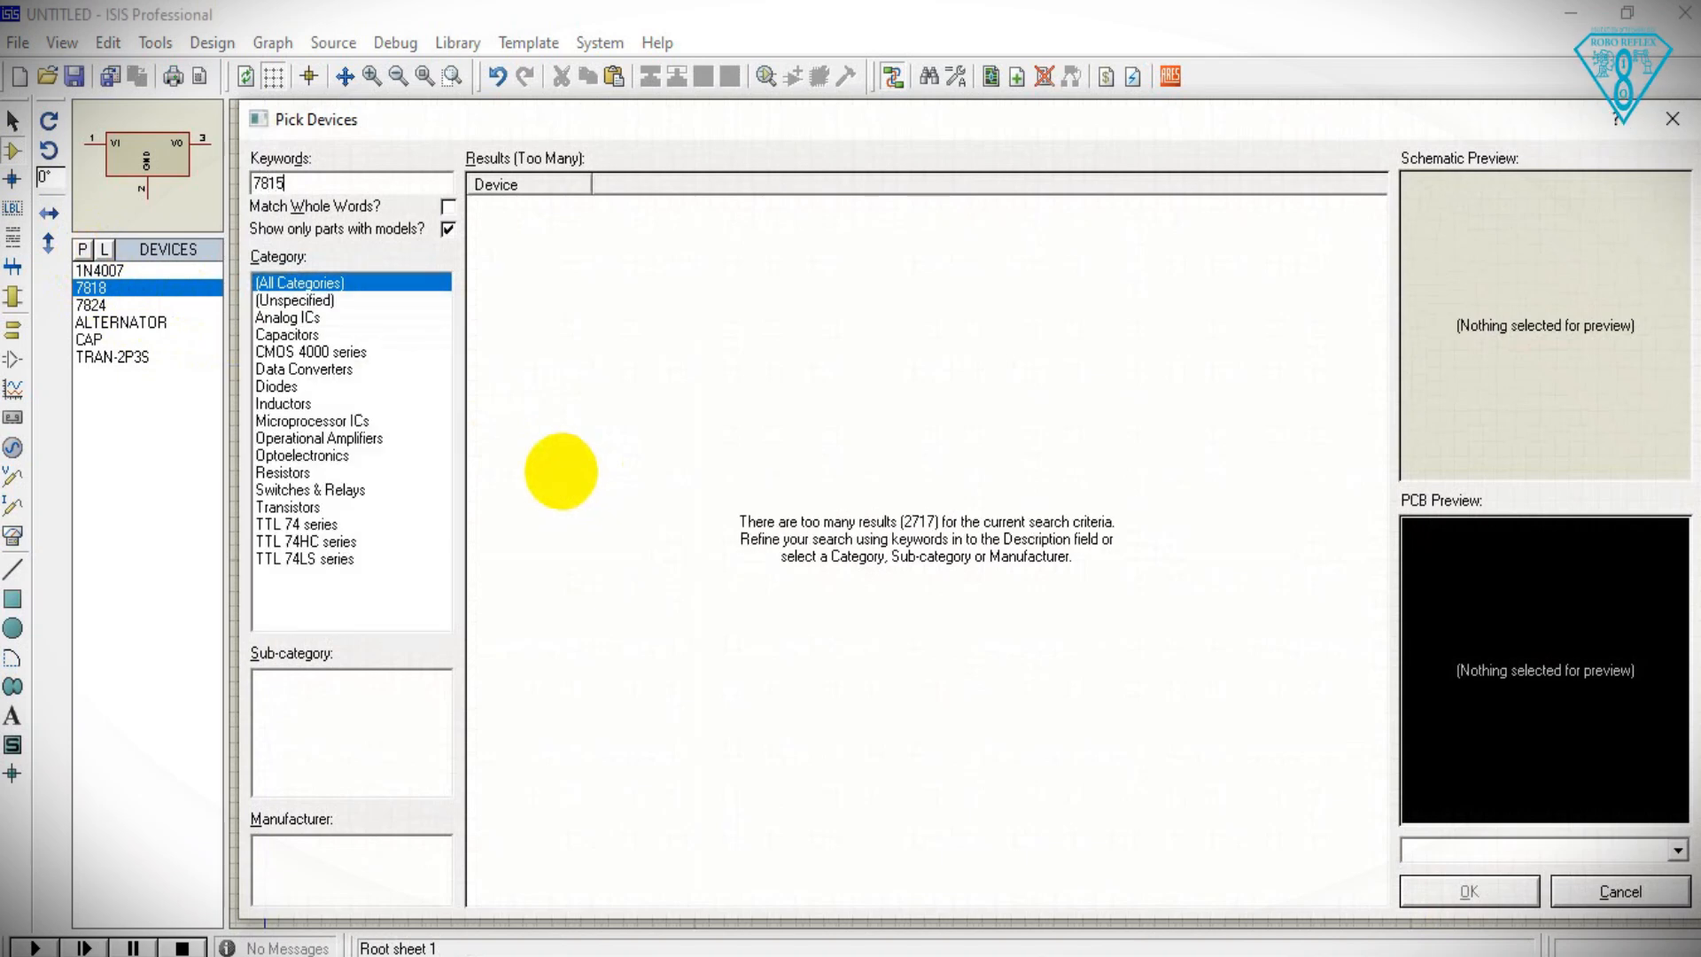
pyautogui.click(549, 228)
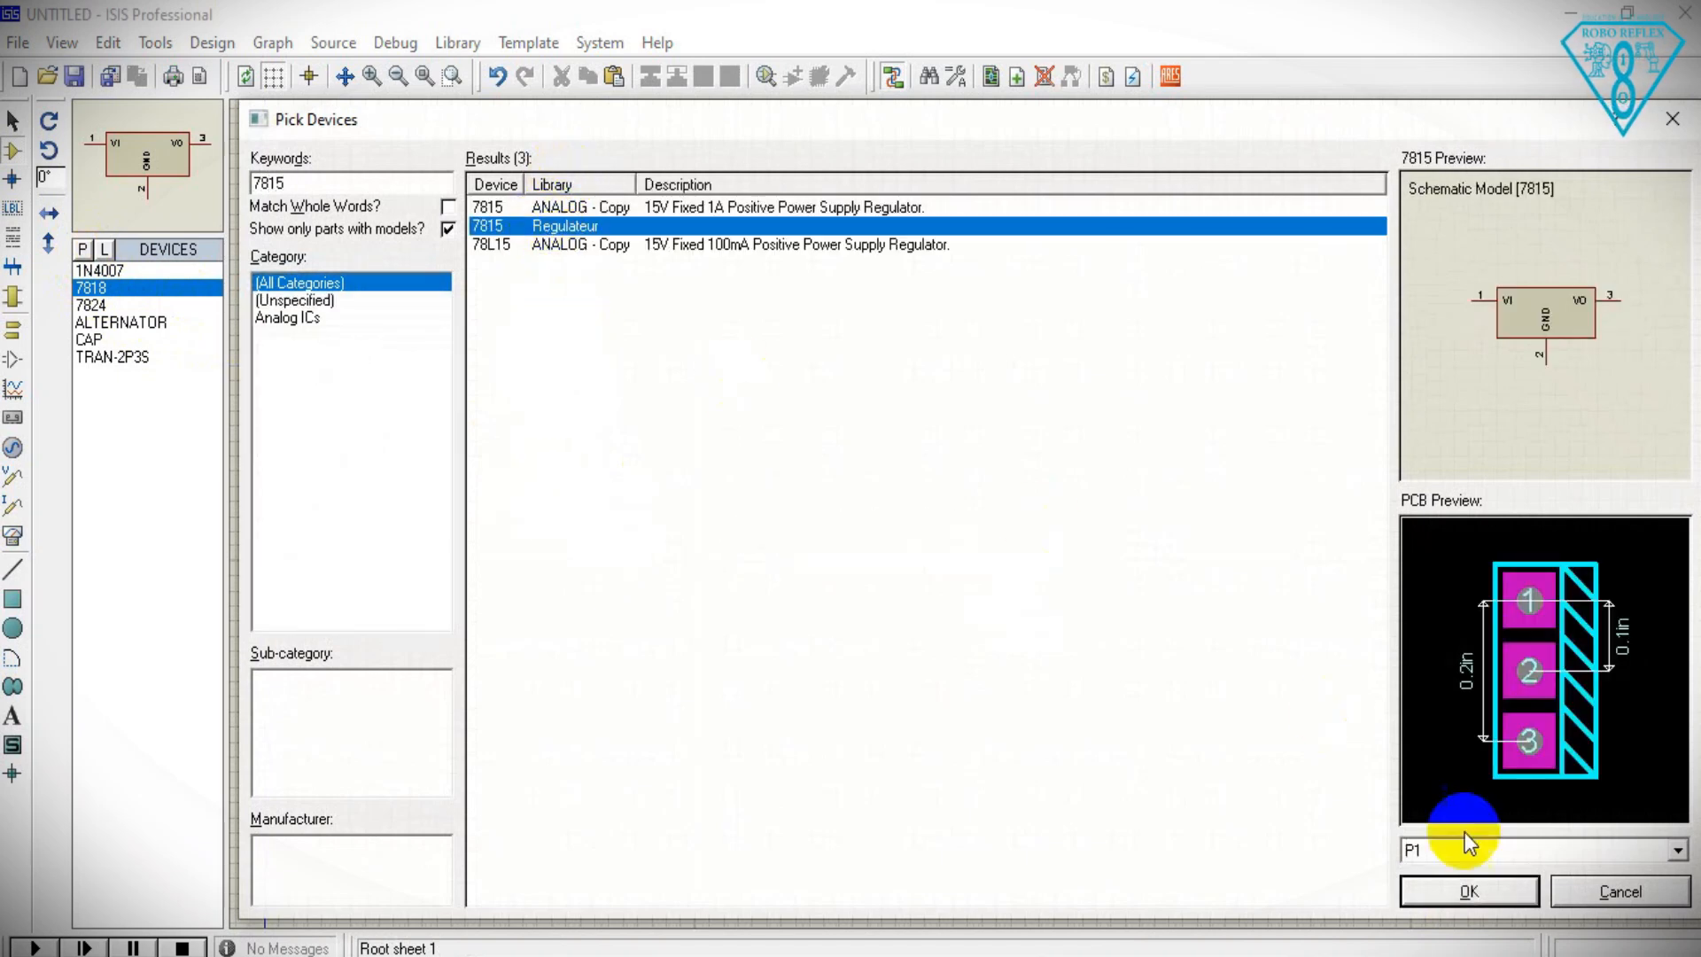
pyautogui.click(1463, 891)
# - Find the 7812 voltage regulator in the device library and add the Regulateur version to the device list
pyautogui.click(82, 249)
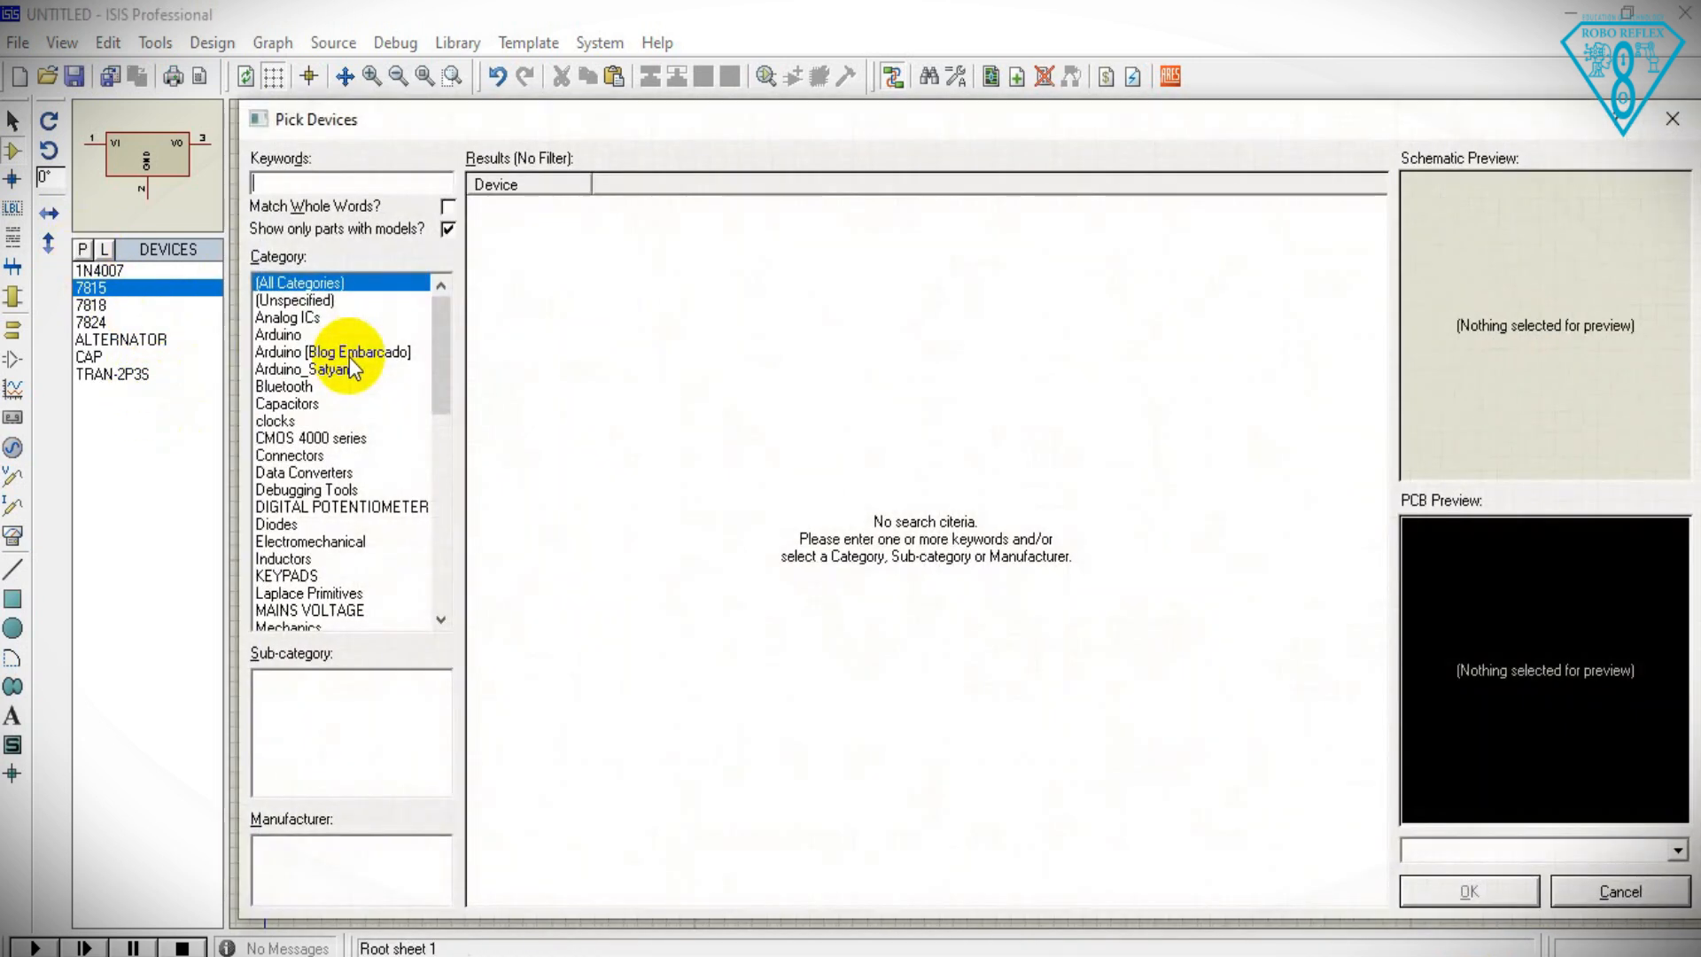
pyautogui.write('78')
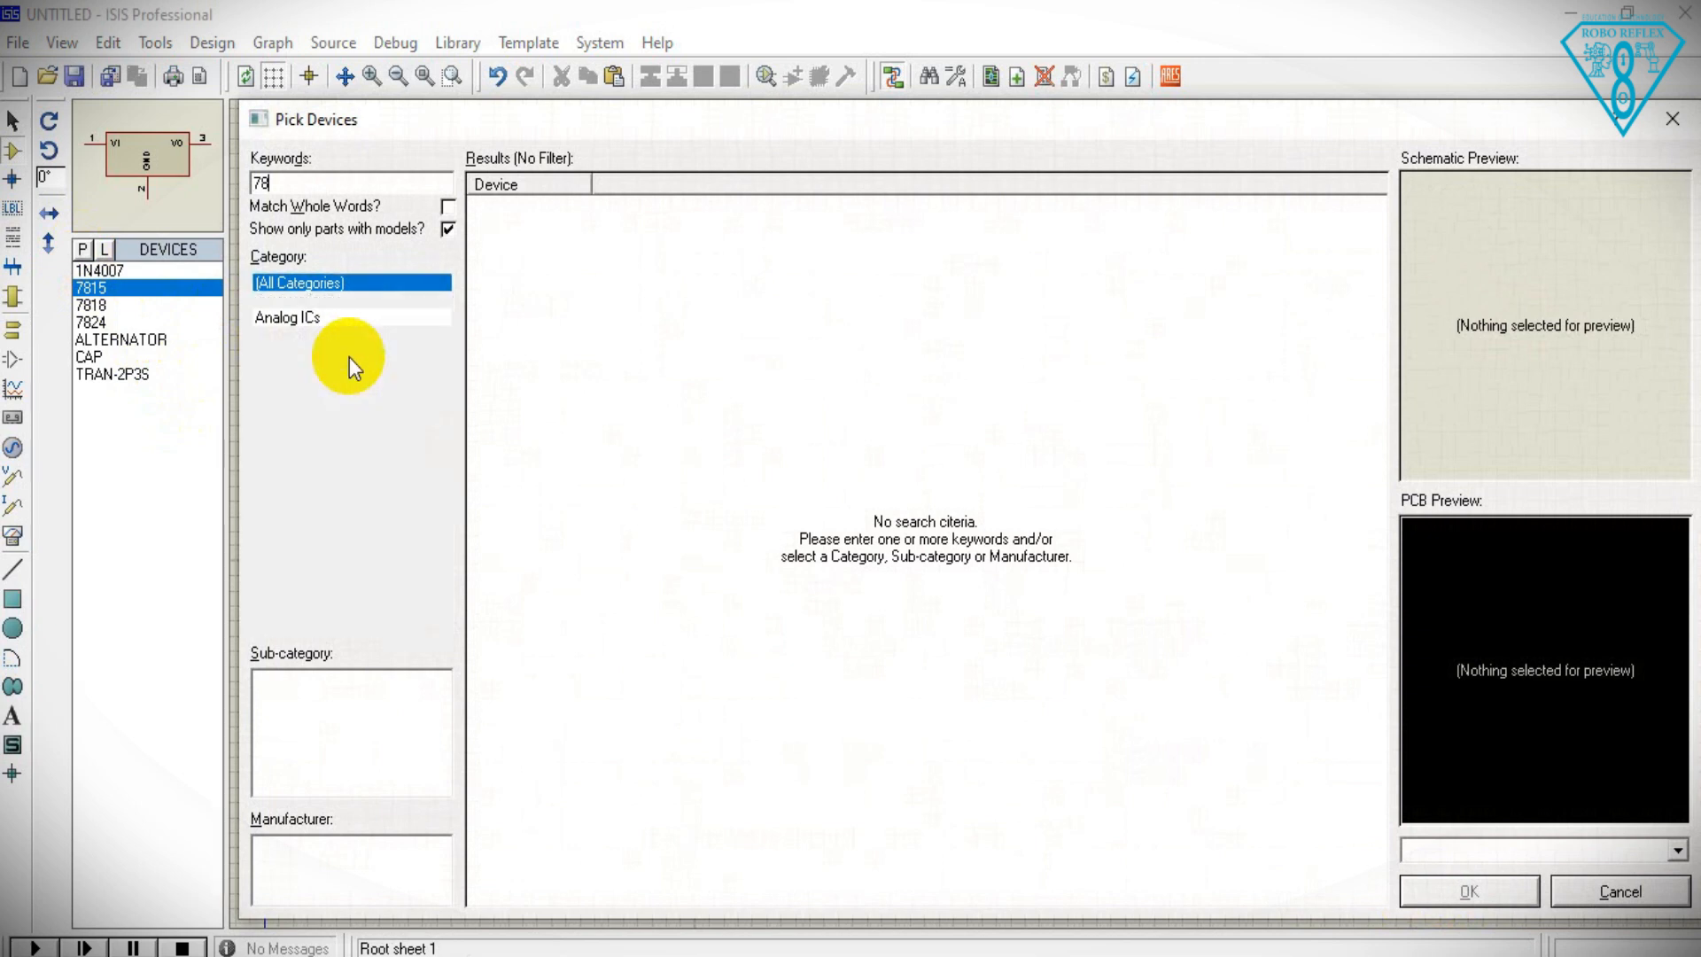
pyautogui.write('12')
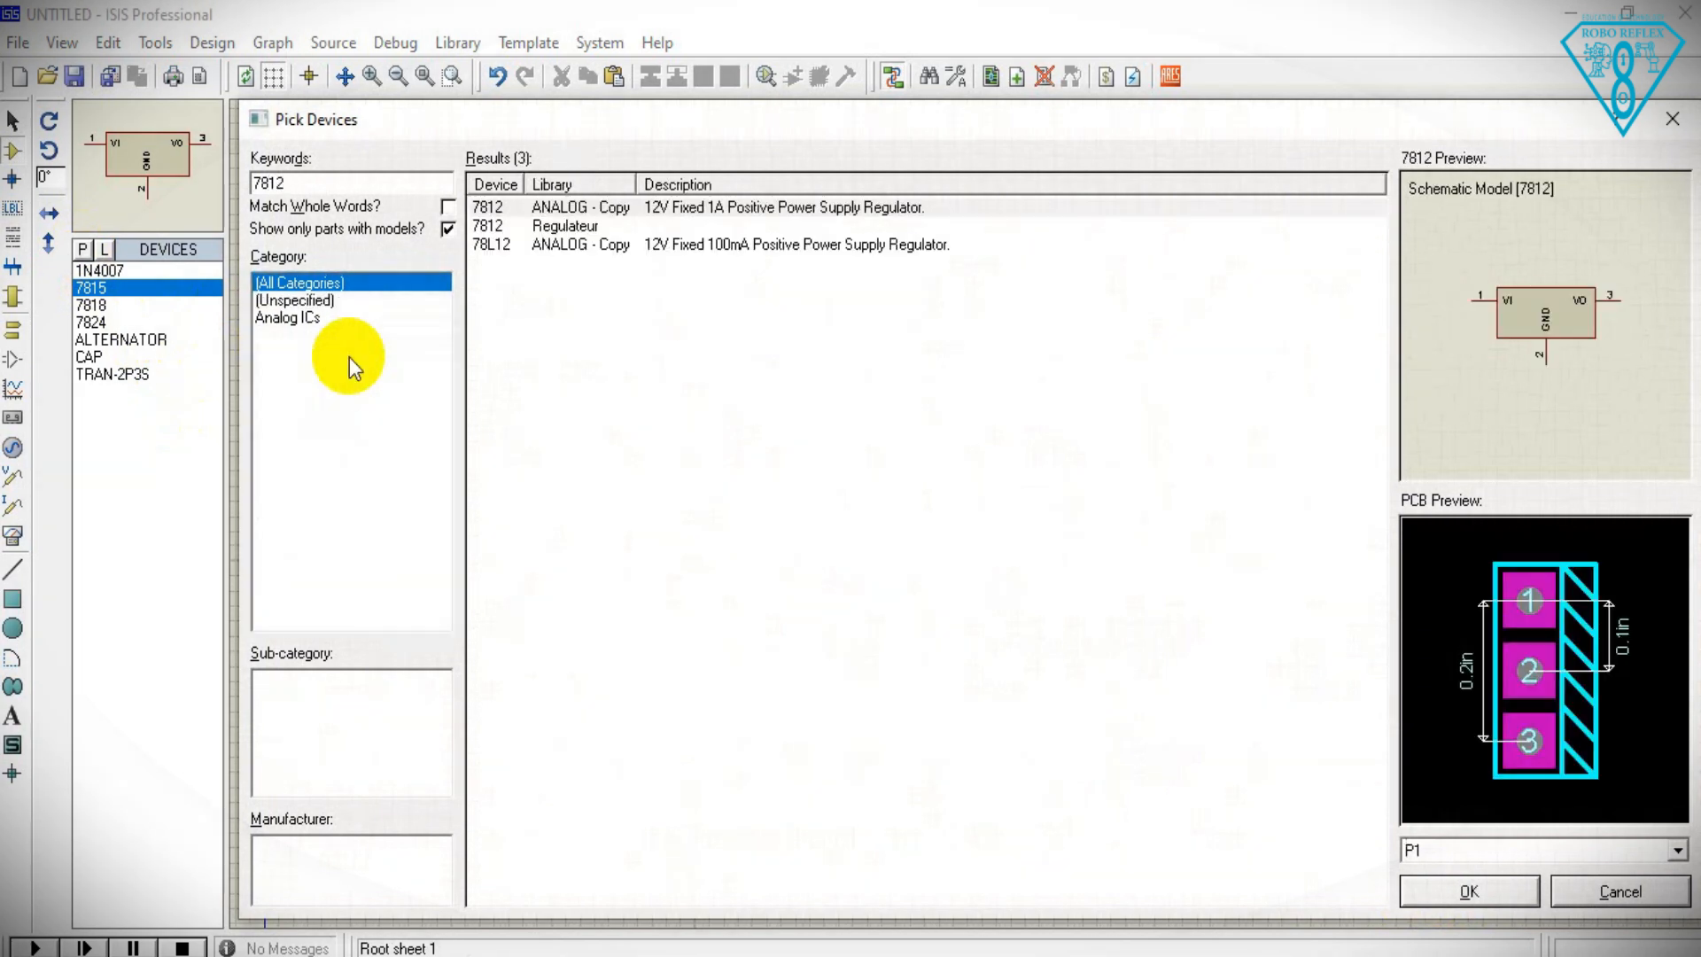
pyautogui.click(567, 228)
pyautogui.click(1452, 893)
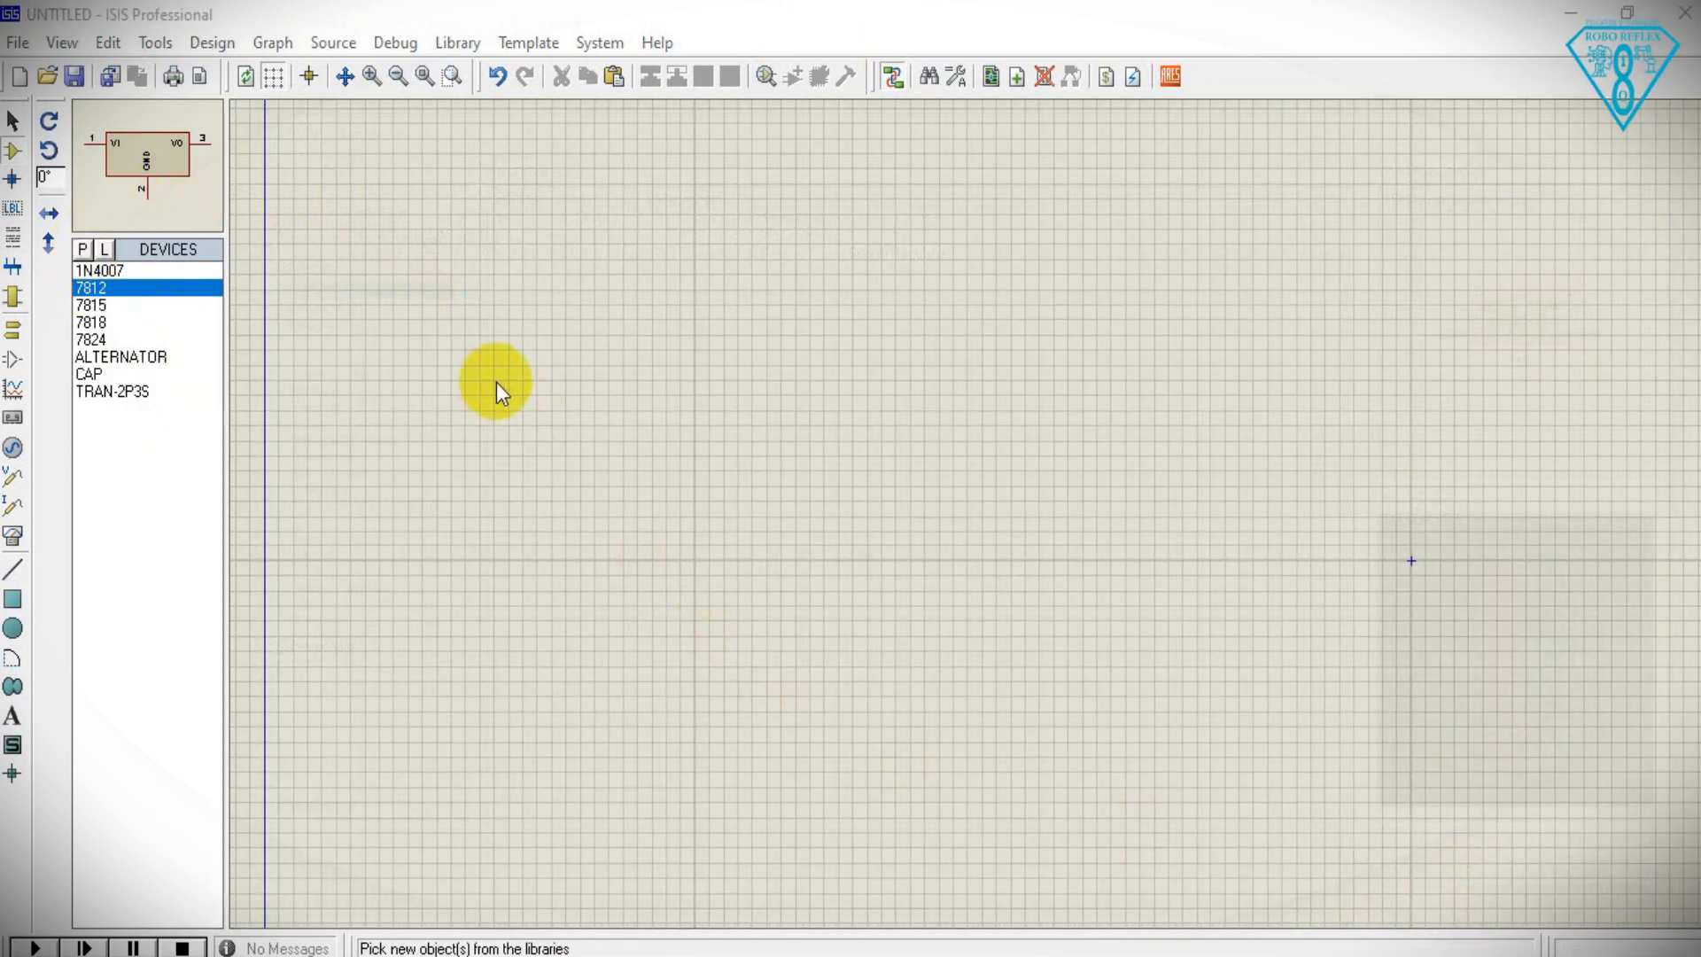
# - Find the 7810 voltage regulator in the device library and add the Regulateur version to the device list
pyautogui.press('p')
pyautogui.write('7810')
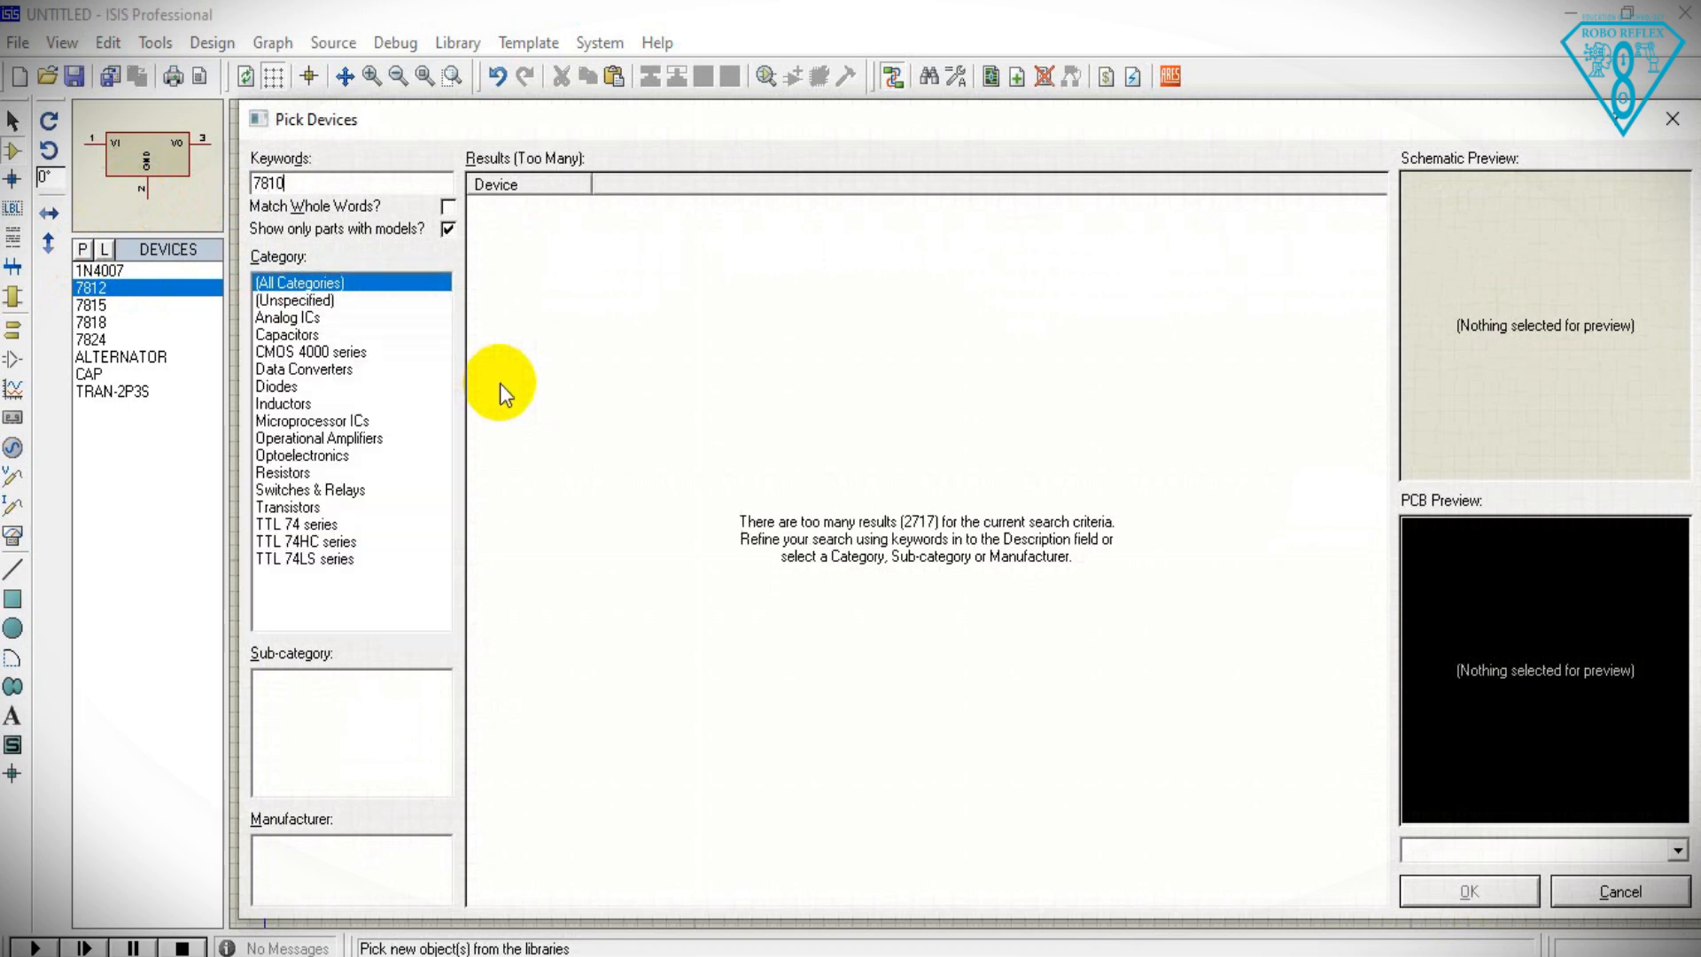
pyautogui.click(507, 225)
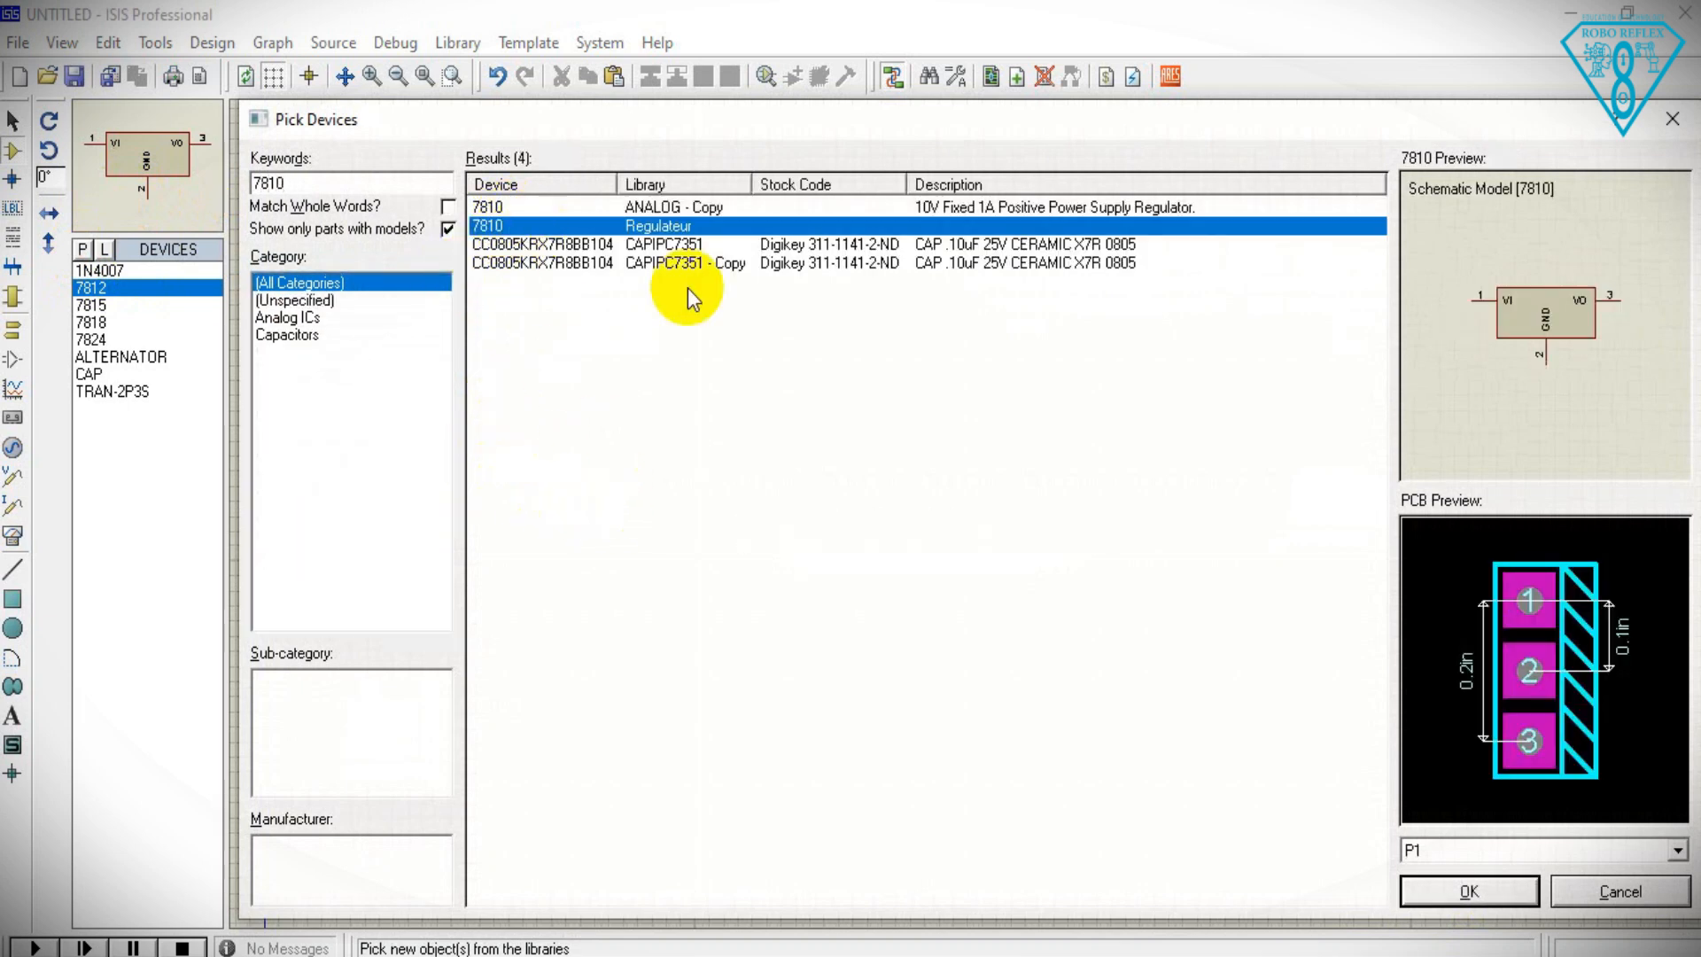
pyautogui.click(1437, 894)
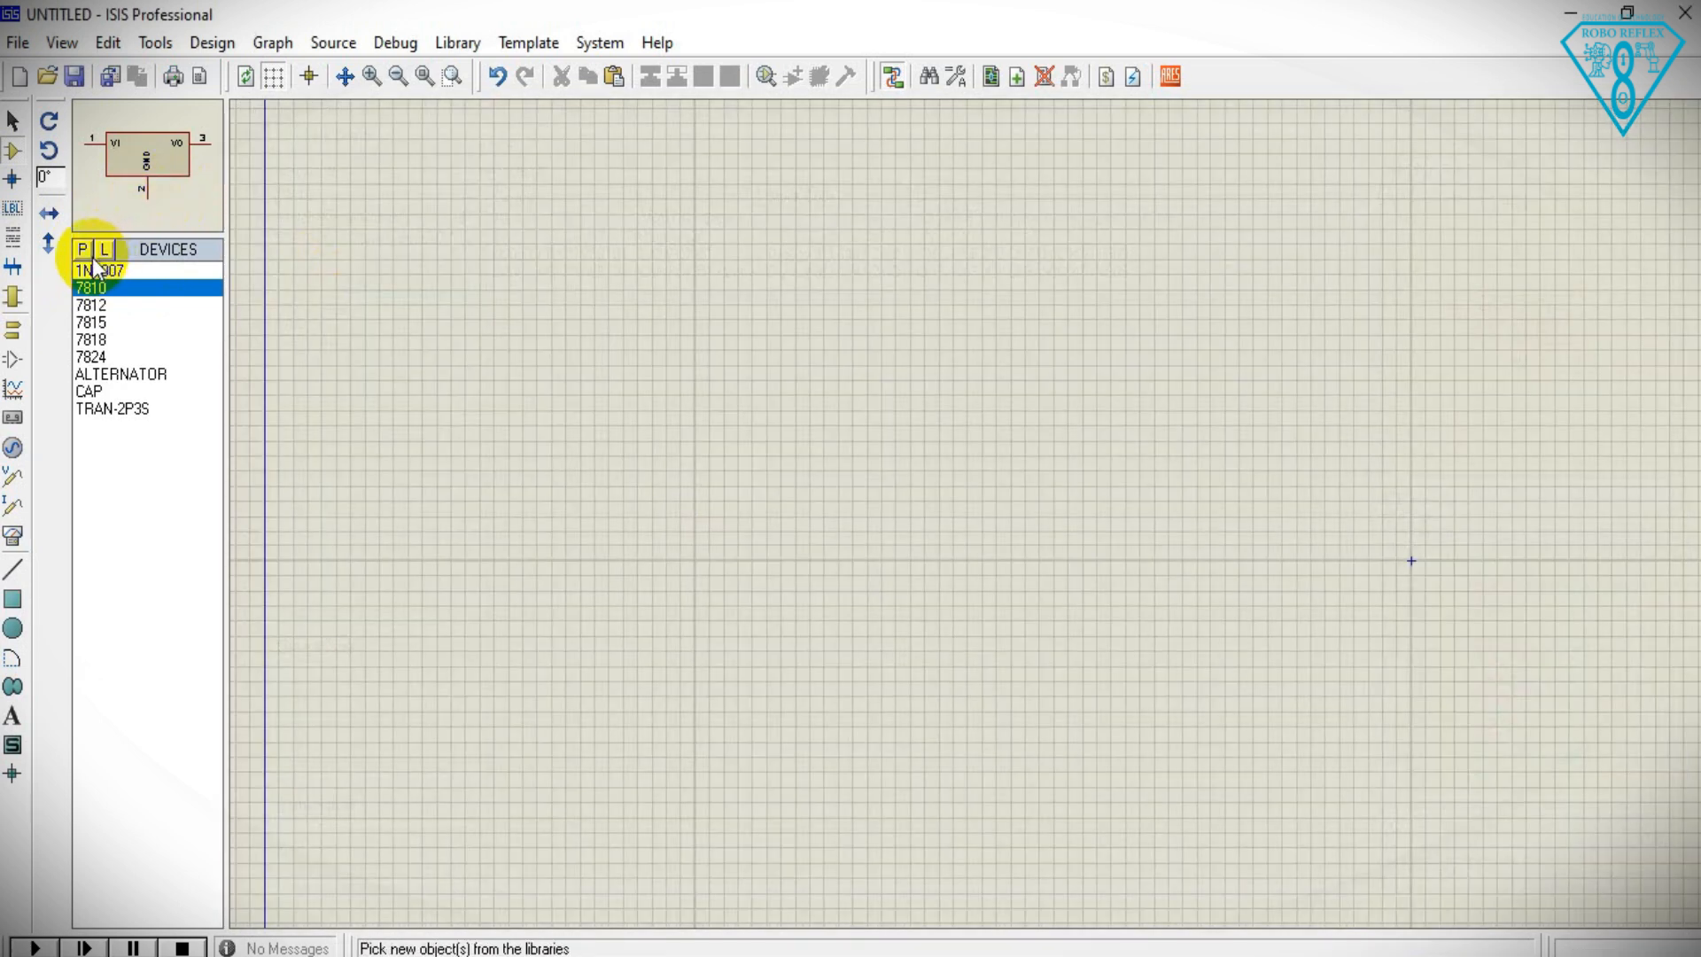
# - Find the 7809 voltage regulator in the device library and add the Regulateur version to the device list
pyautogui.click(83, 250)
pyautogui.write('7809')
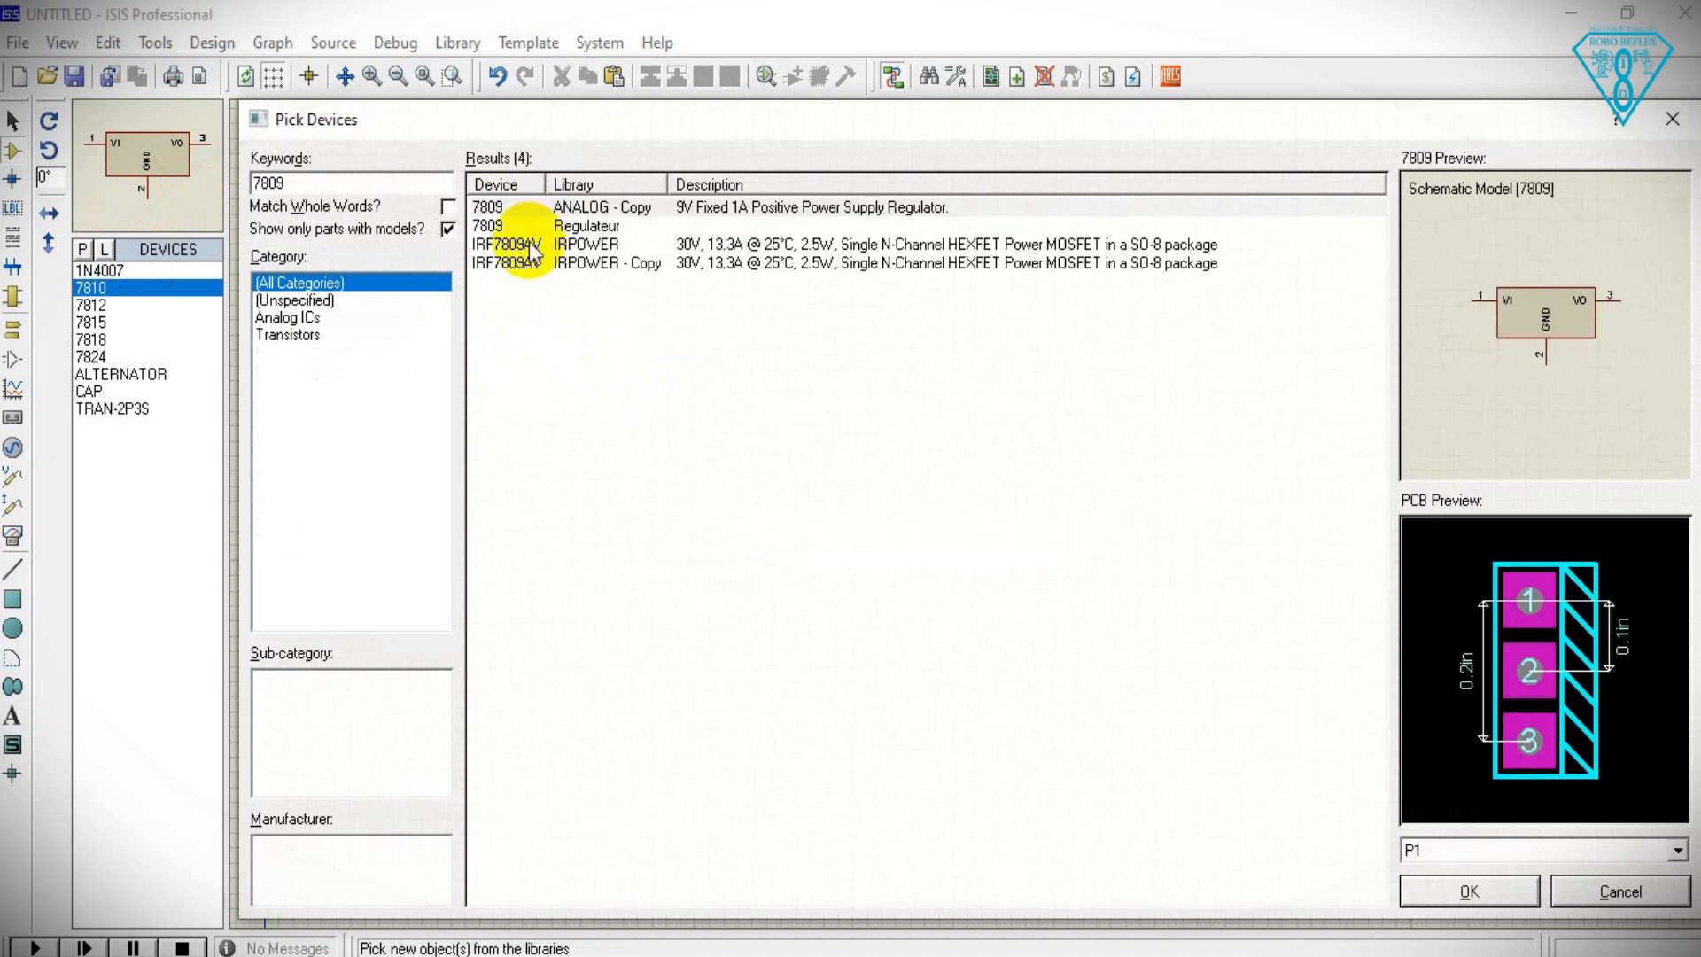
pyautogui.click(523, 227)
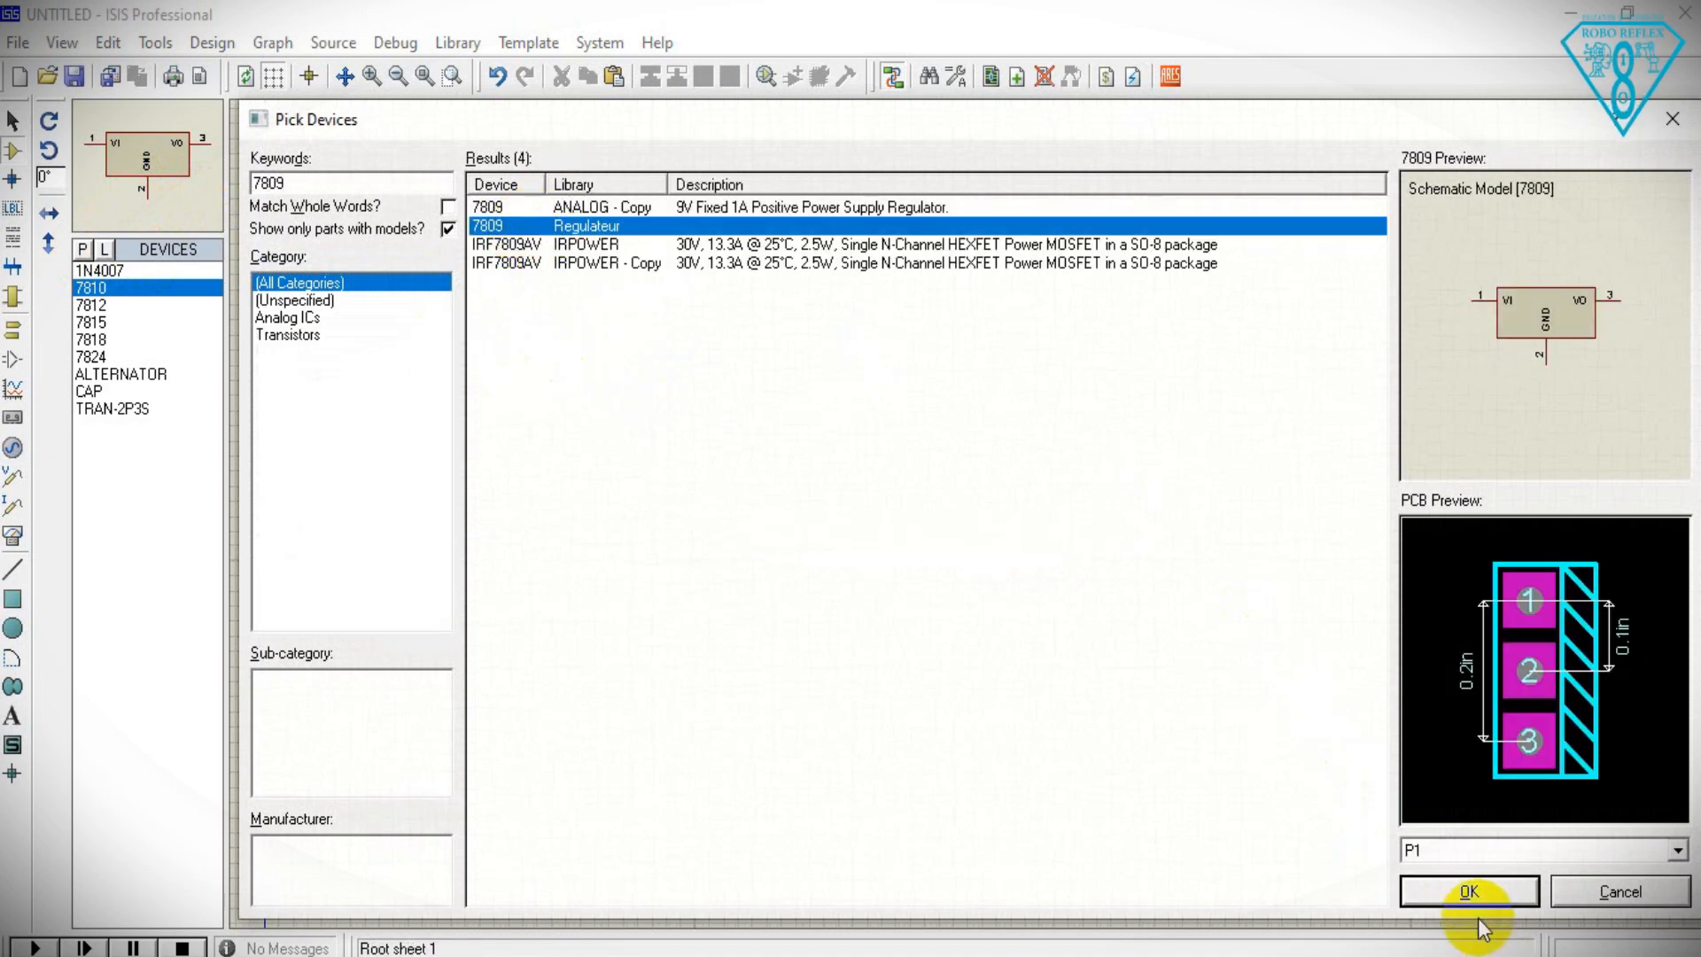
pyautogui.click(1471, 893)
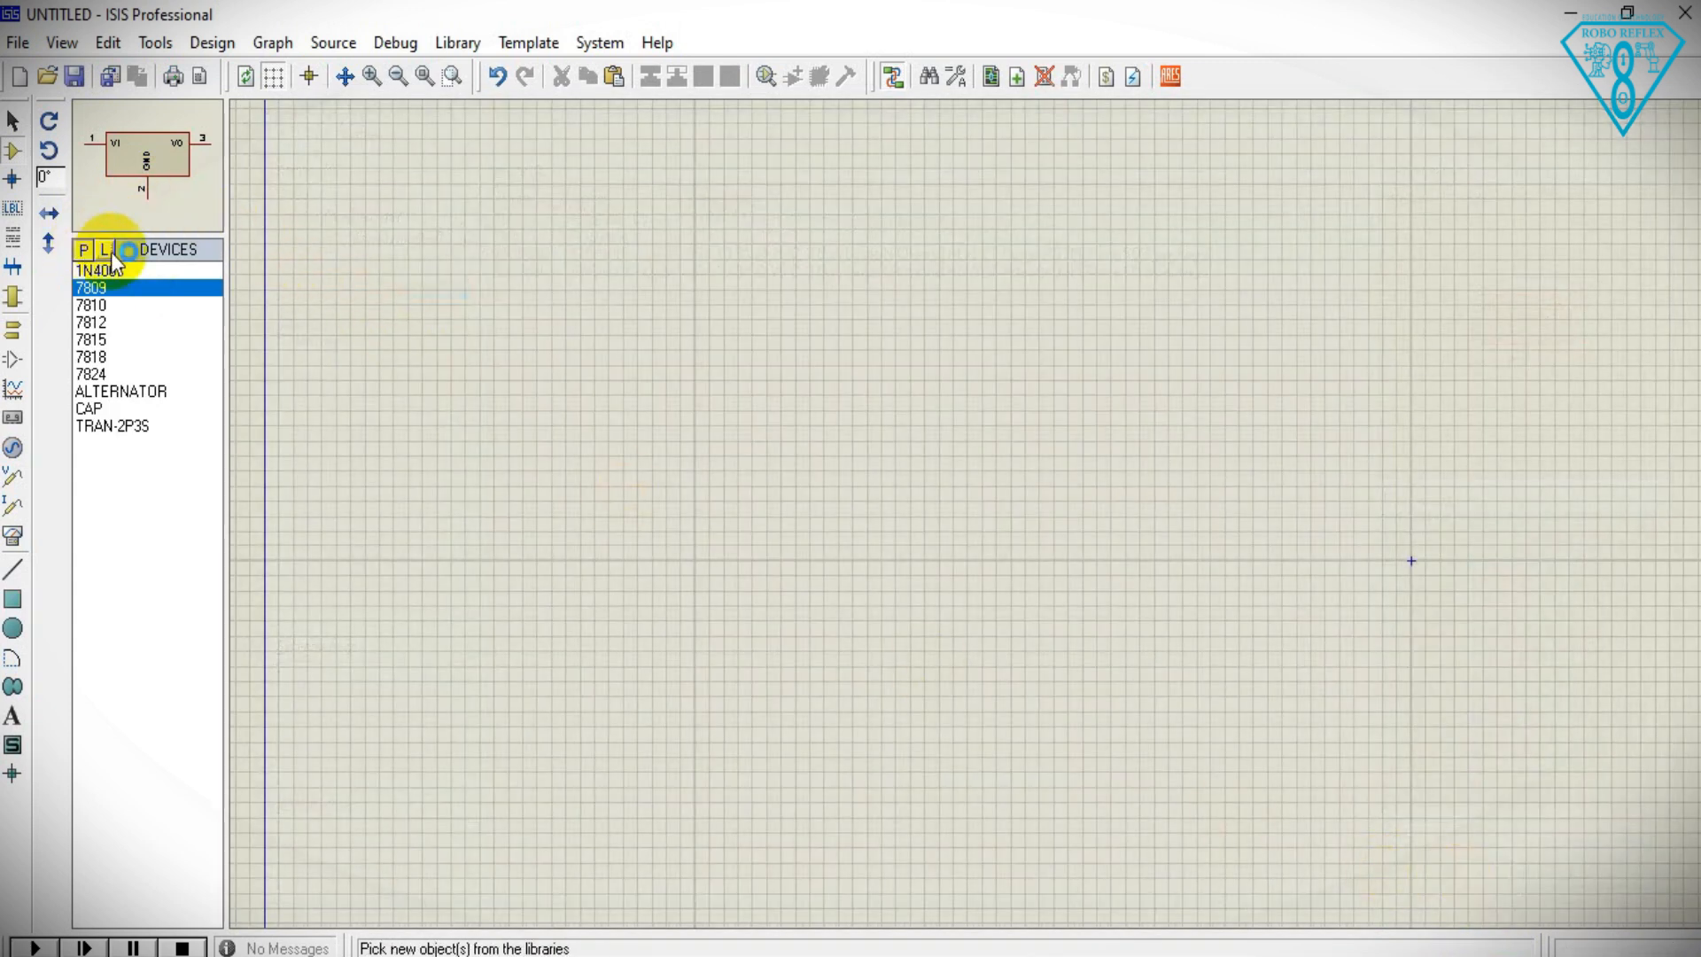
# - Find the 7808 voltage regulator in the device library and add the Regulateur version to the device list
pyautogui.click(110, 253)
pyautogui.write('7808')
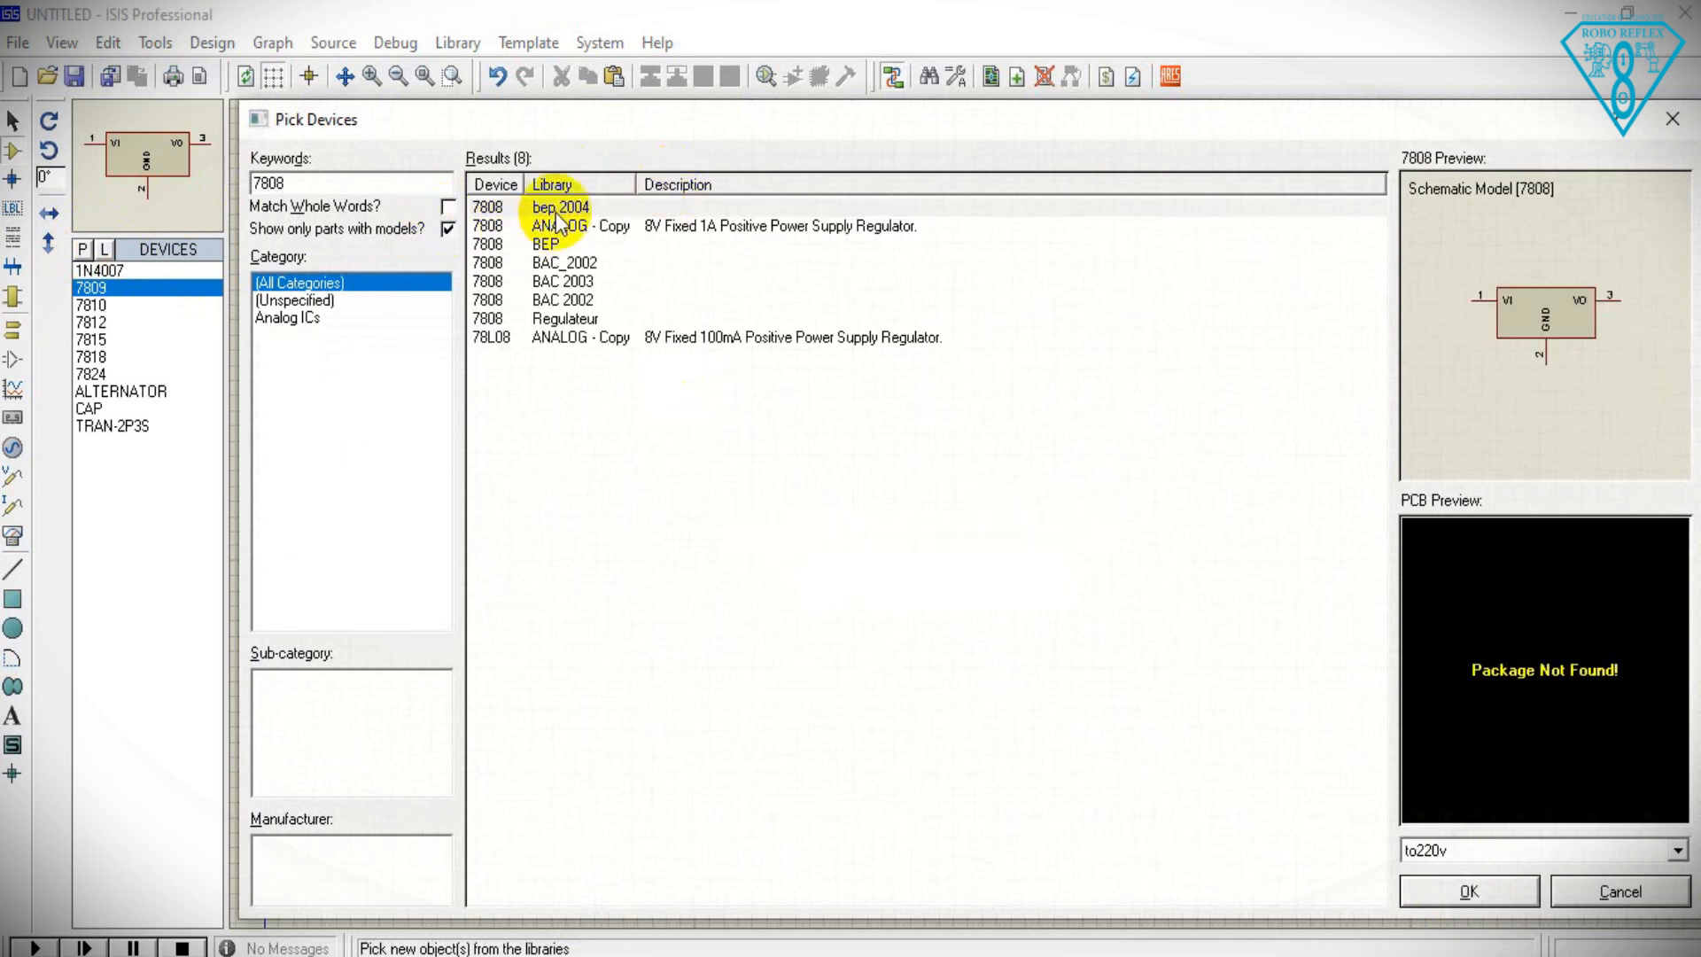
pyautogui.doubleClick(556, 315)
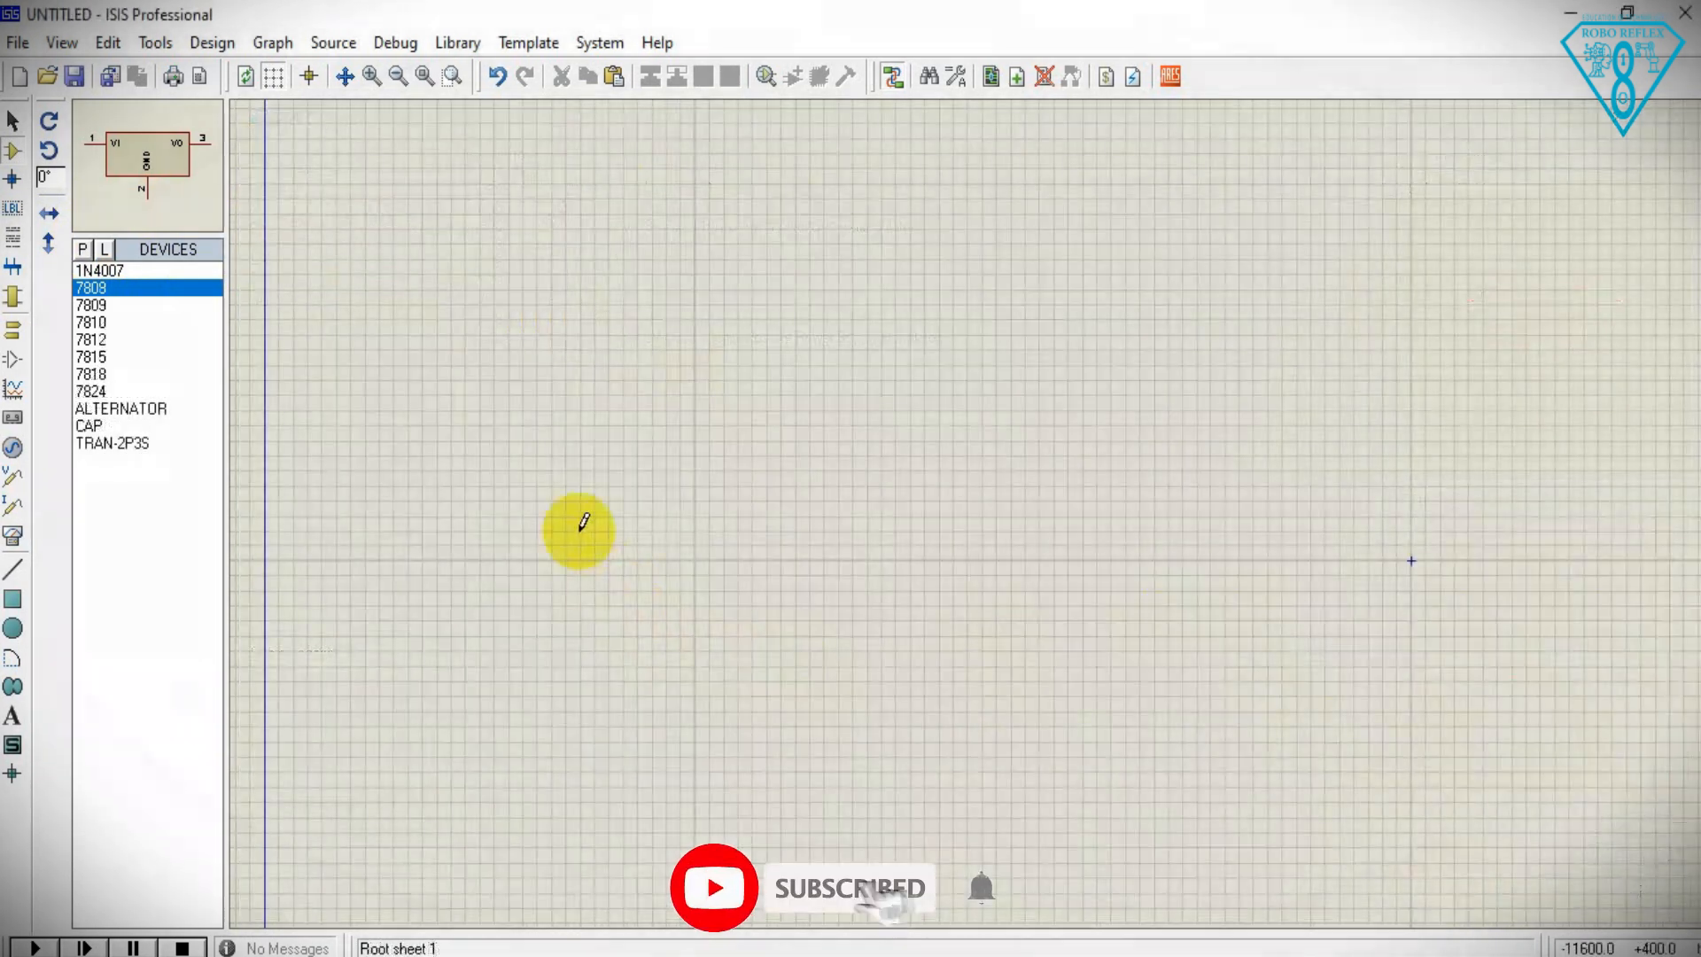
# - Find the 7806 voltage regulator in the device library and add the Regulateur version to the device list
pyautogui.click(81, 249)
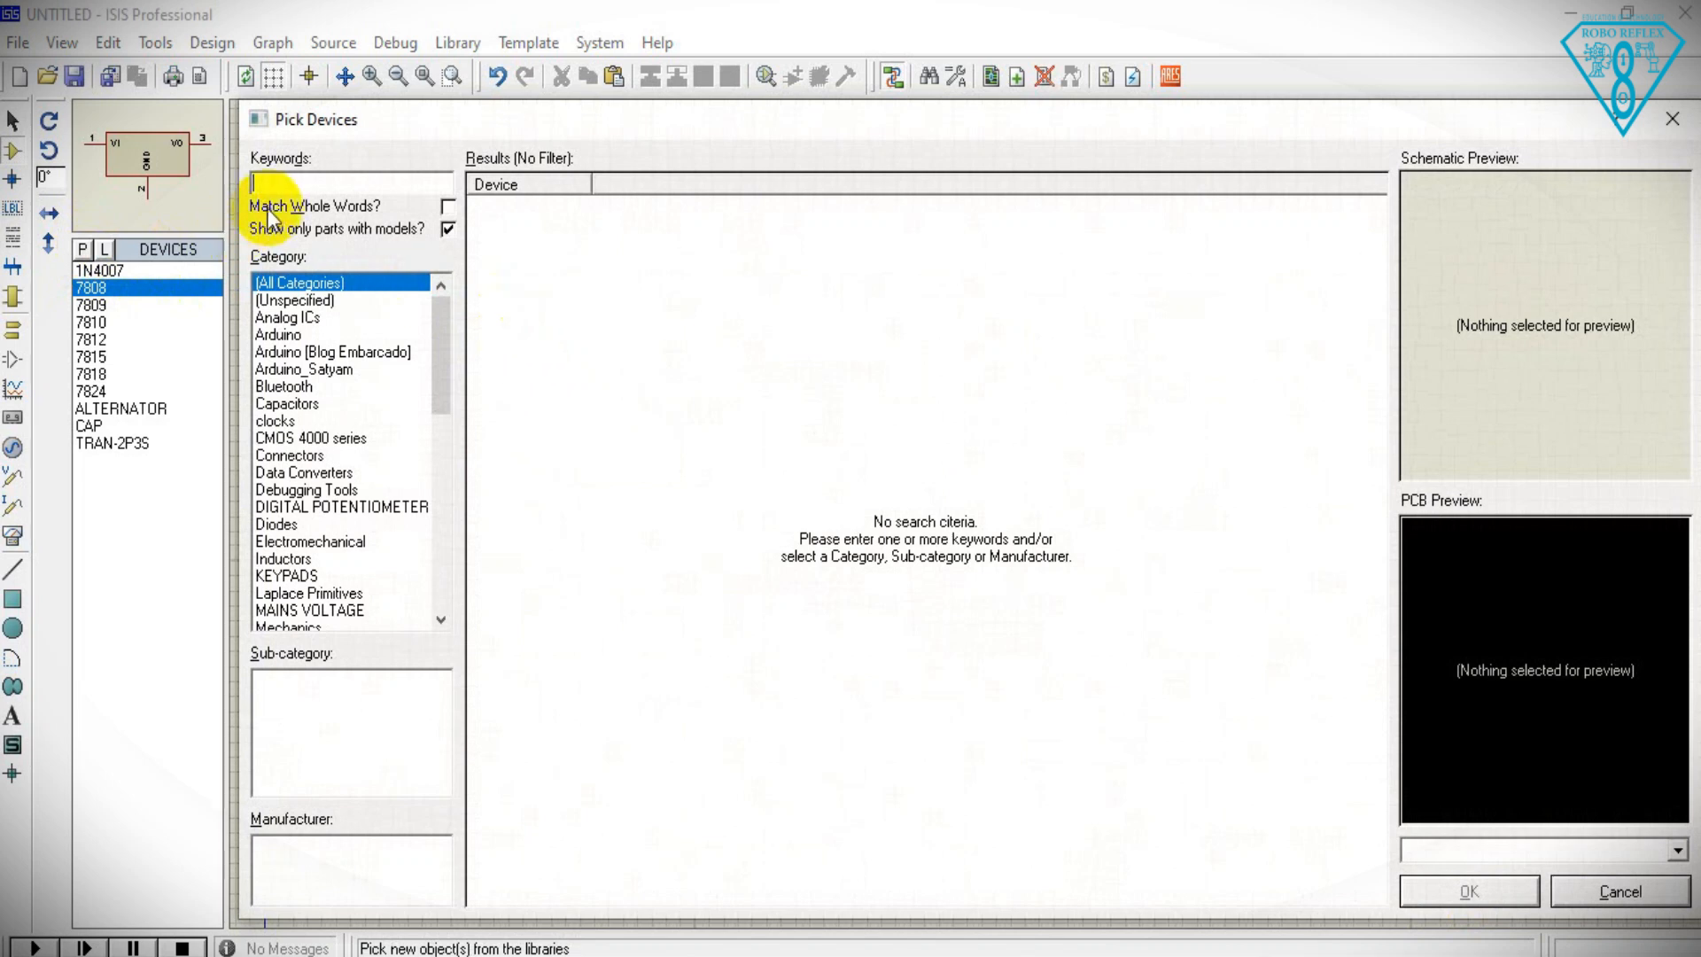
pyautogui.write('7806')
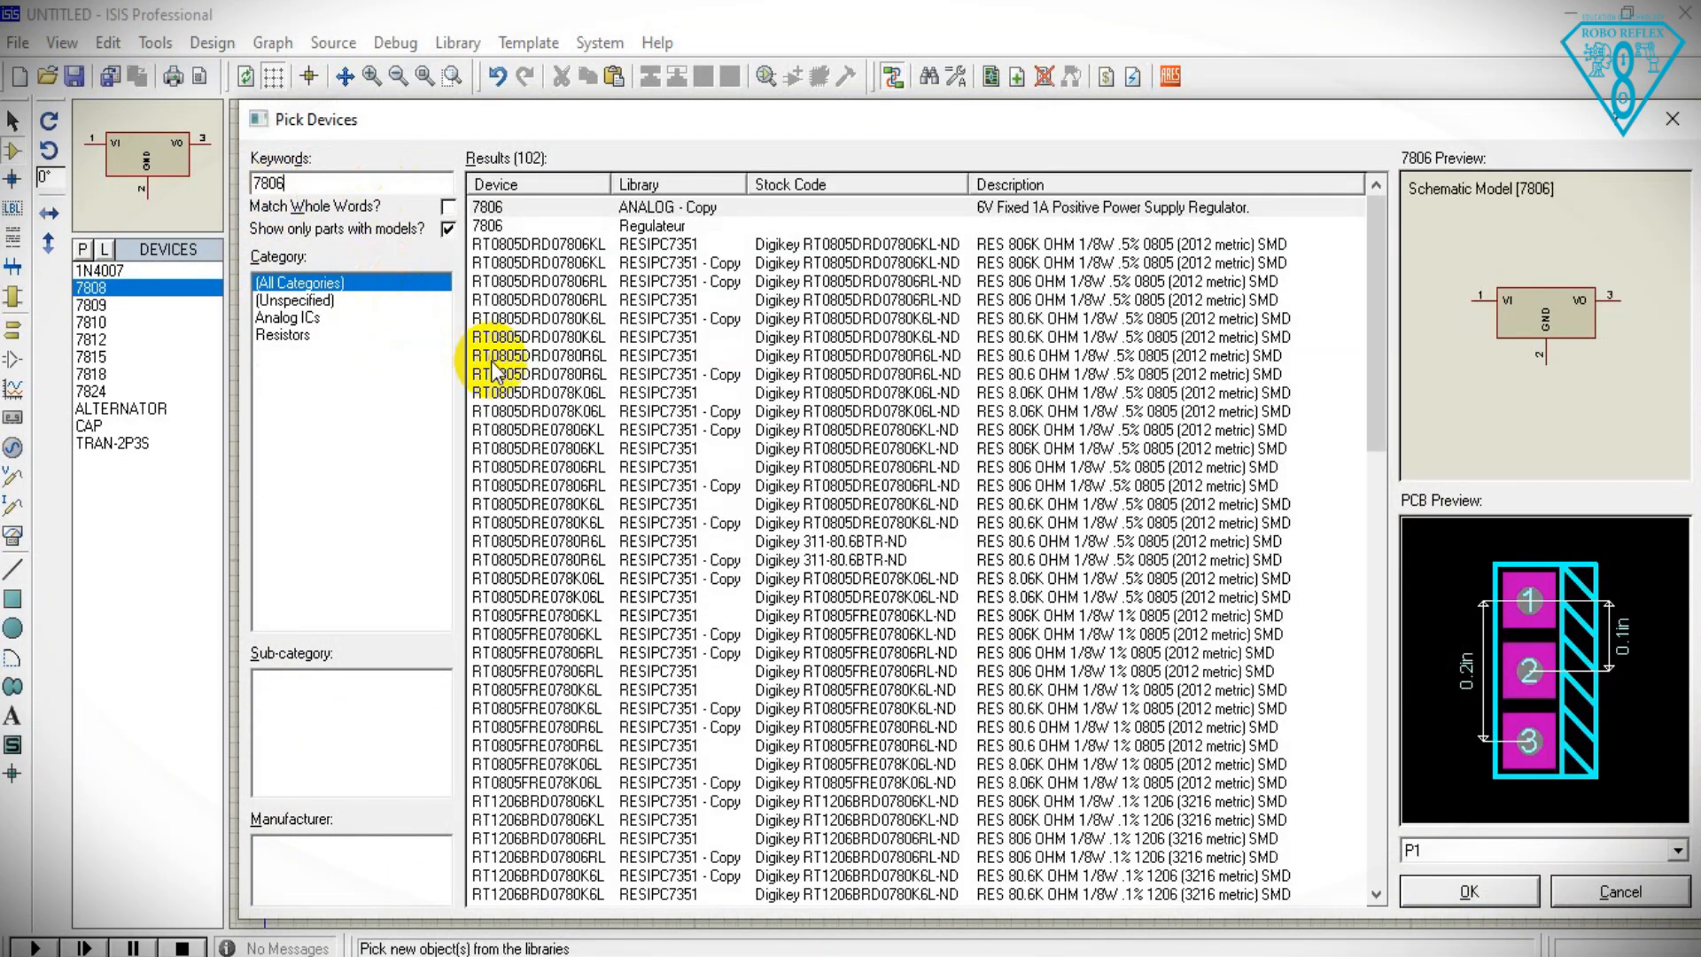
pyautogui.doubleClick(529, 228)
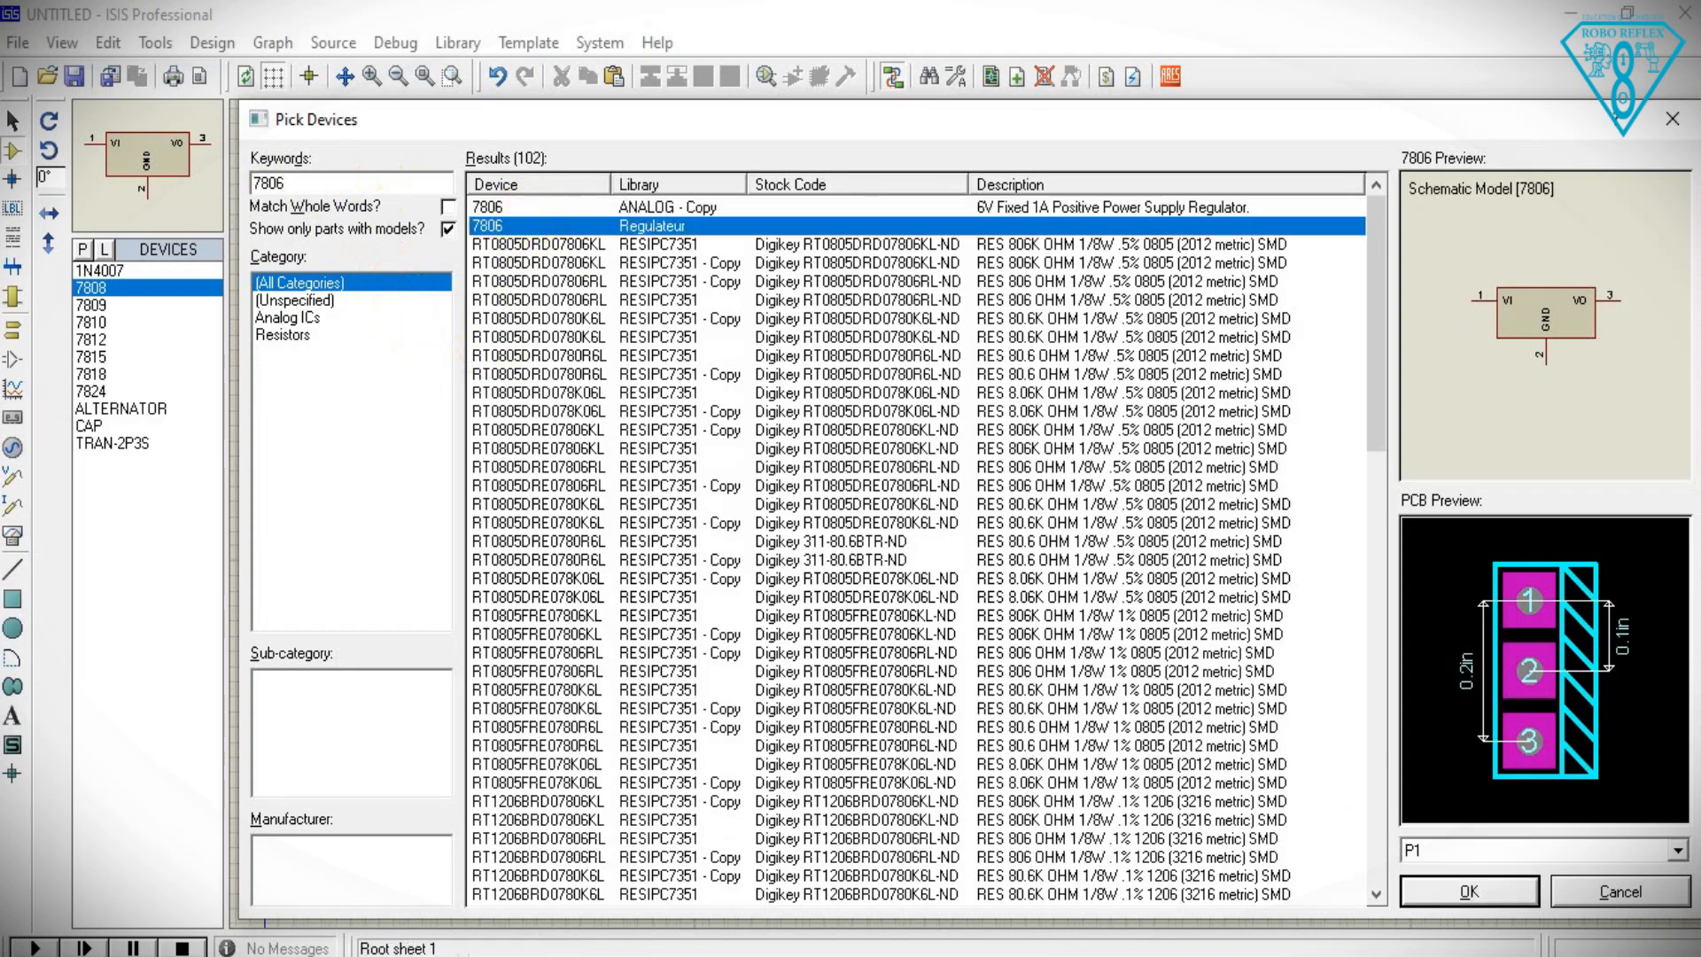
pyautogui.click(1463, 888)
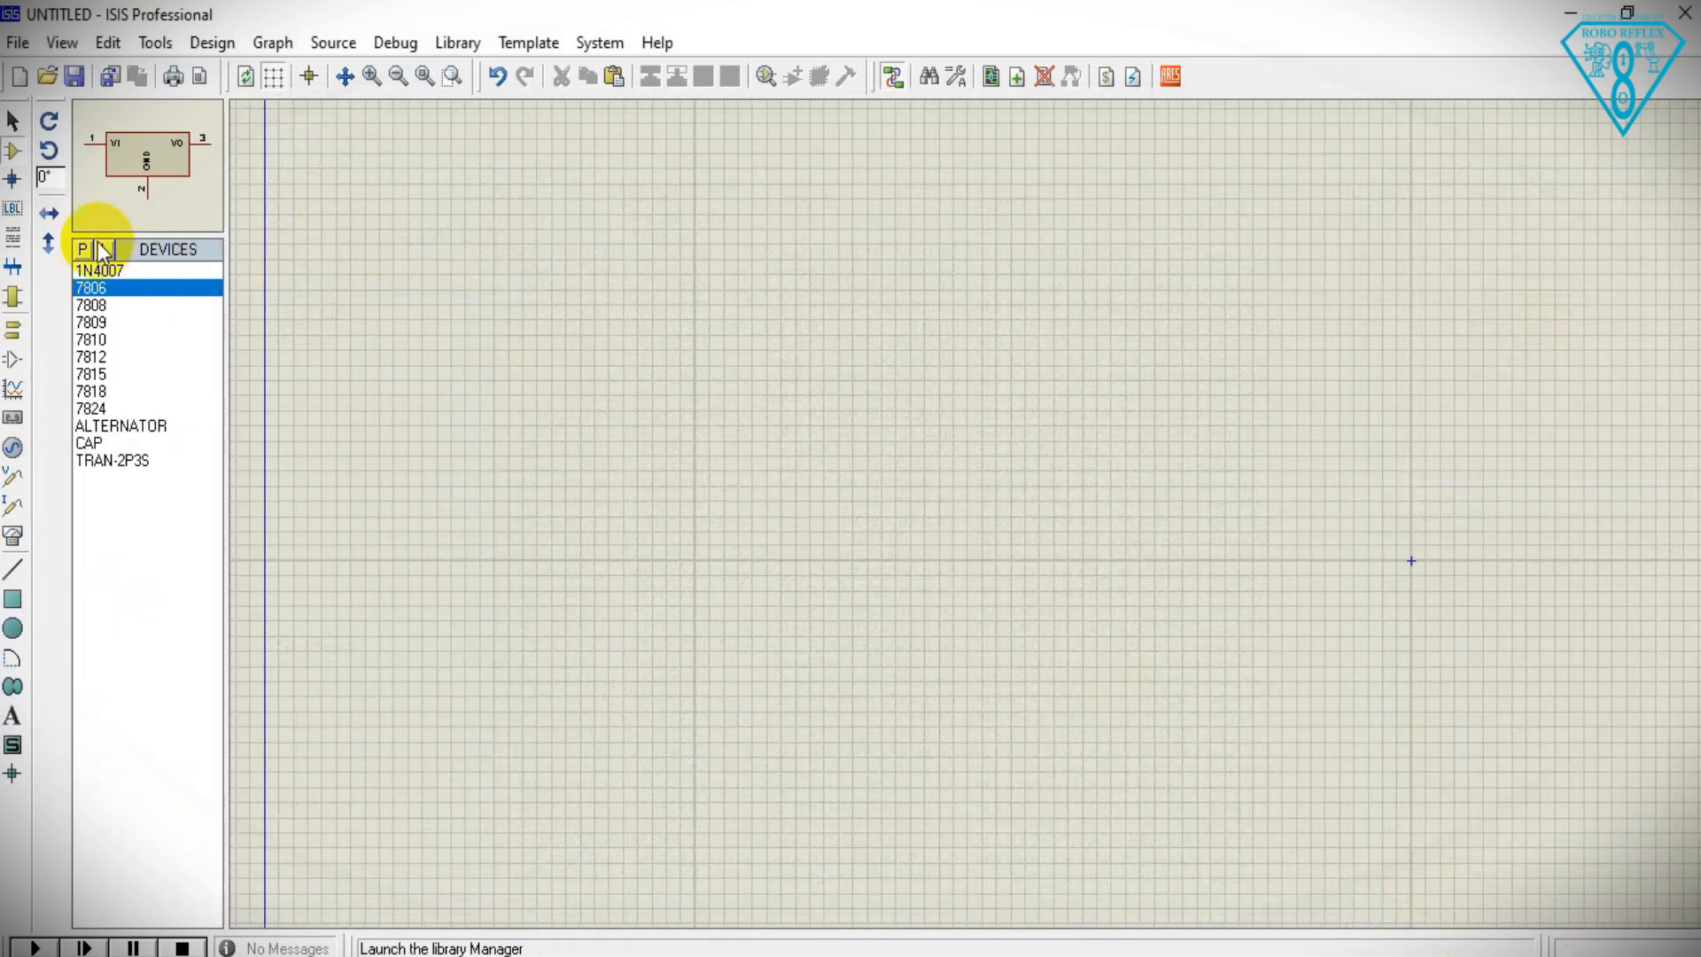
# - Find the 7805 voltage regulator in the device library and add the Regulateur version to the device list
pyautogui.click(82, 249)
pyautogui.write('7805')
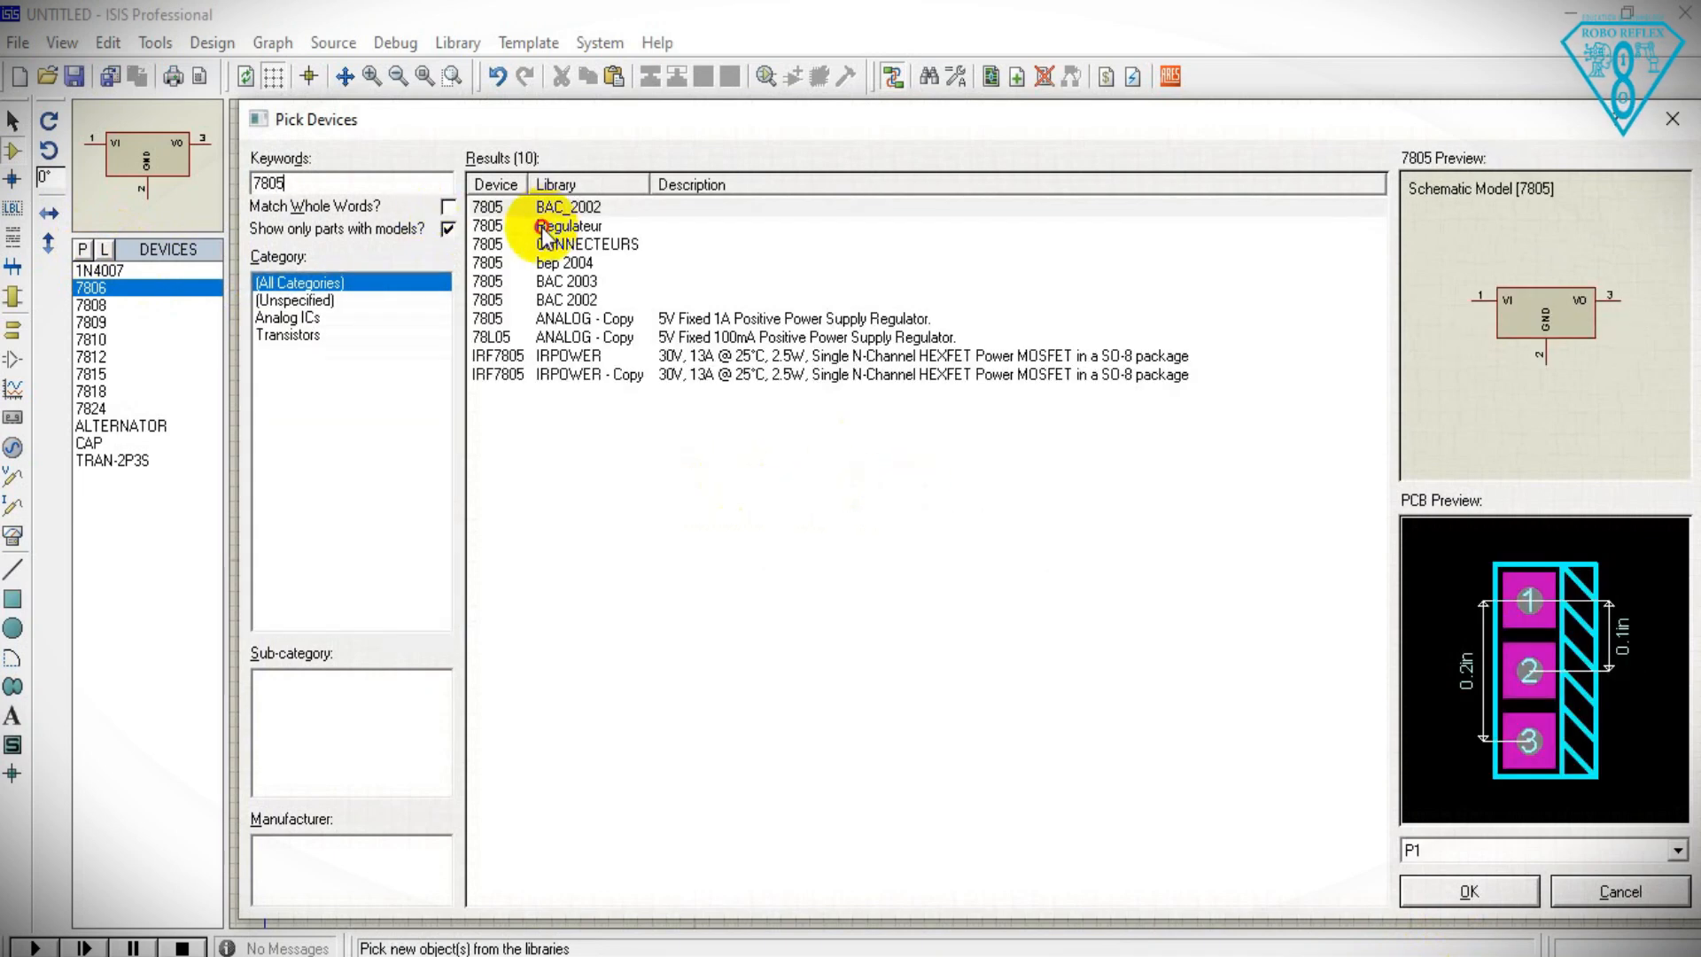
pyautogui.click(553, 225)
pyautogui.click(1437, 889)
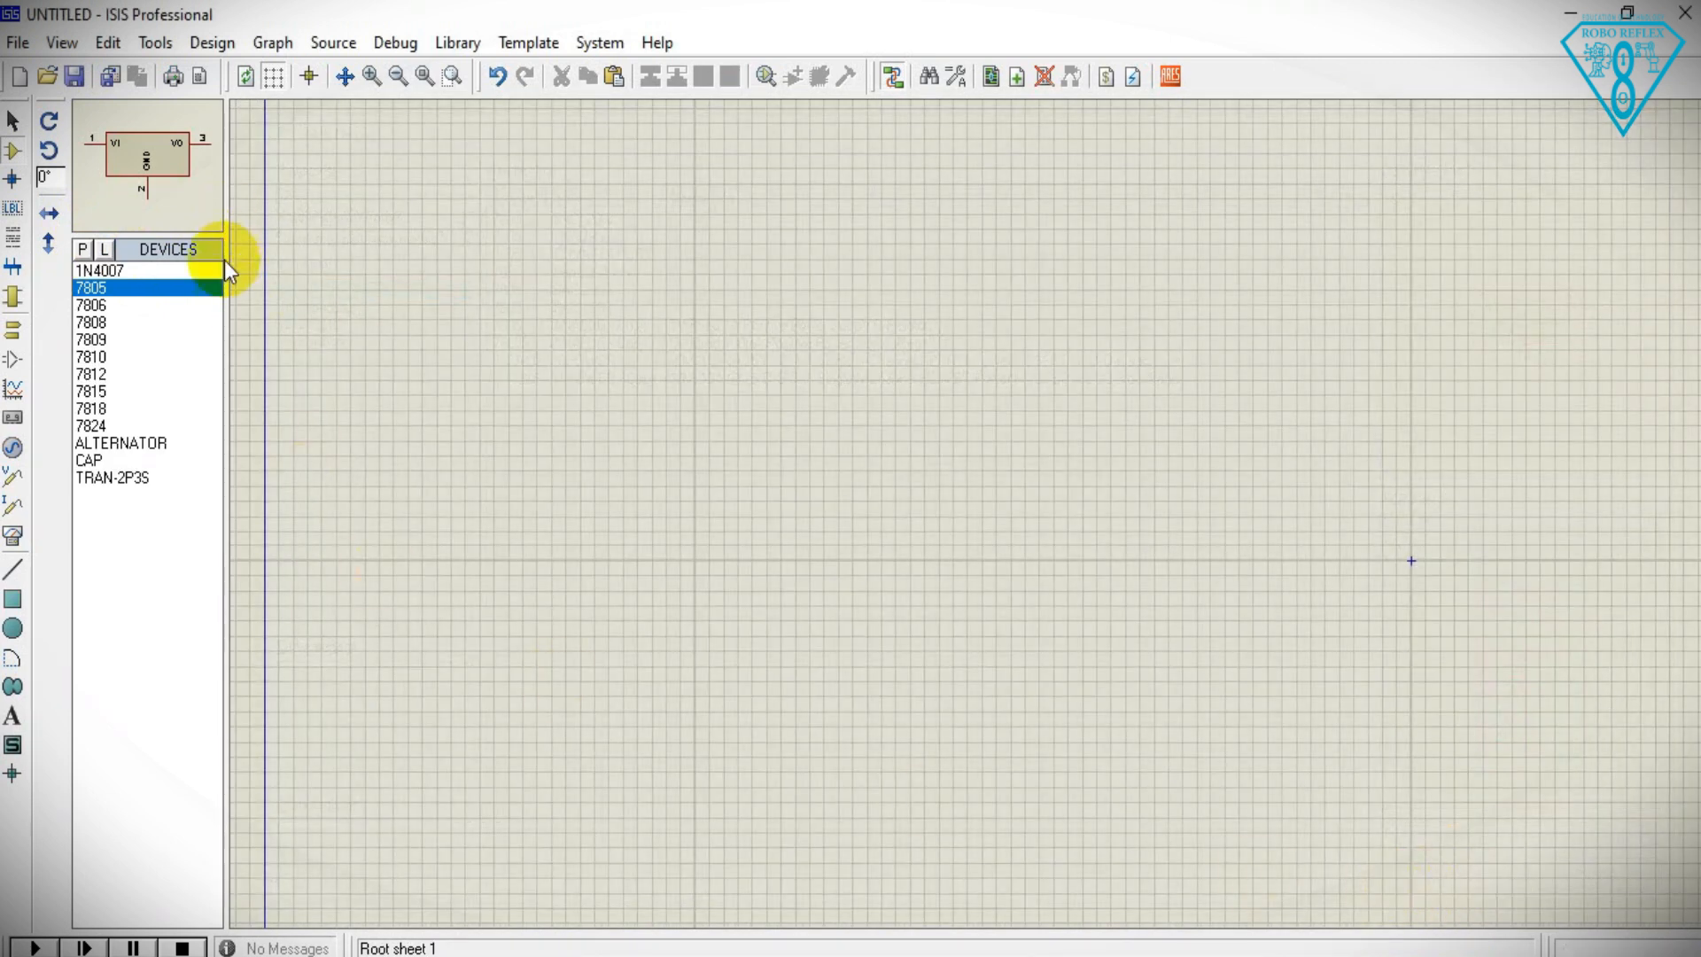
# - Place an ALTERNATOR on the schematic just inside the sheet's left border
pyautogui.click(110, 478)
pyautogui.click(125, 442)
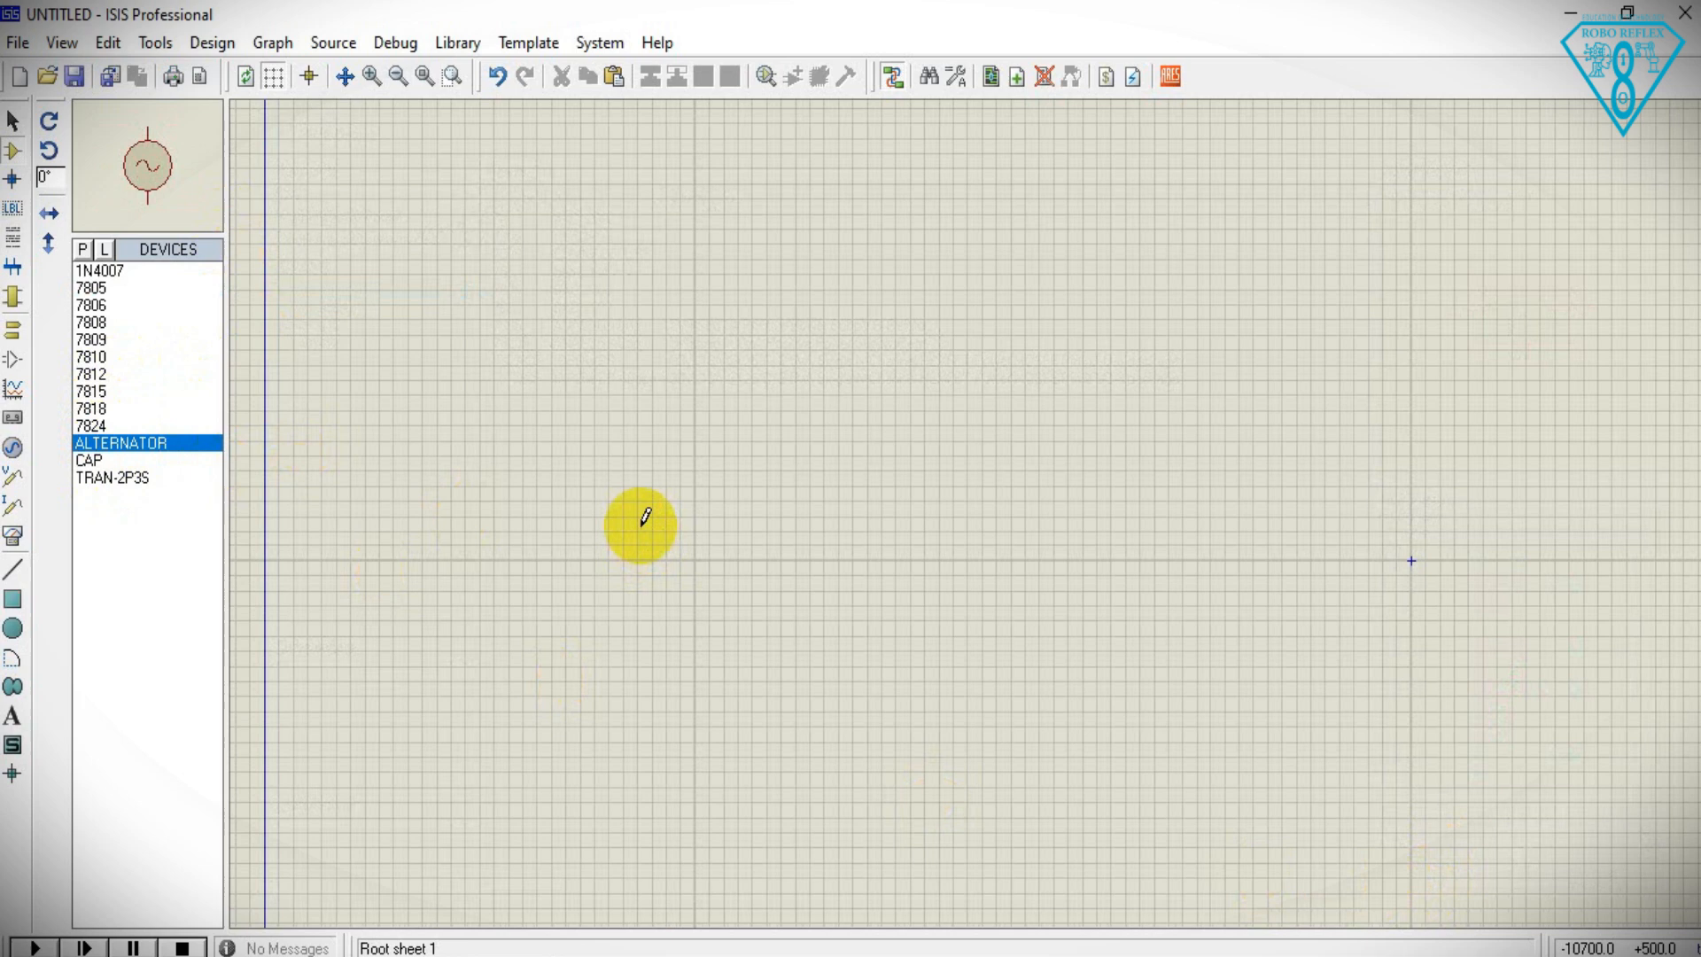
pyautogui.click(335, 406)
pyautogui.scroll(1, 340, 423)
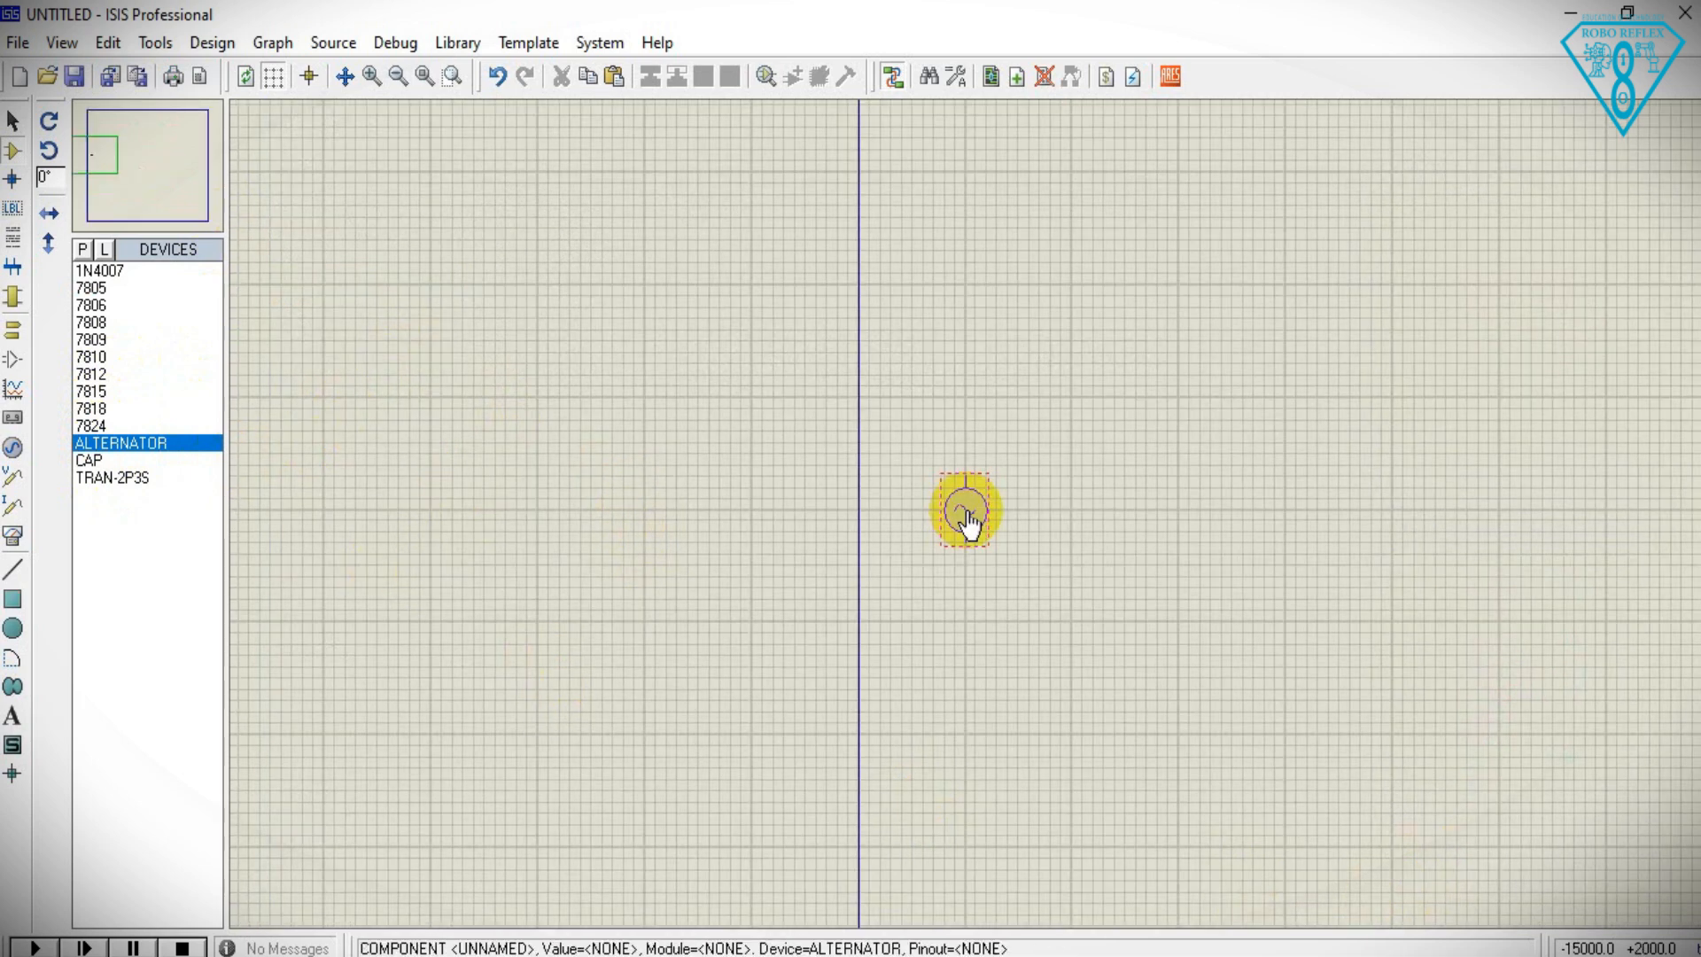
pyautogui.click(968, 509)
pyautogui.moveTo(1017, 513); pyautogui.dragTo(507, 499)
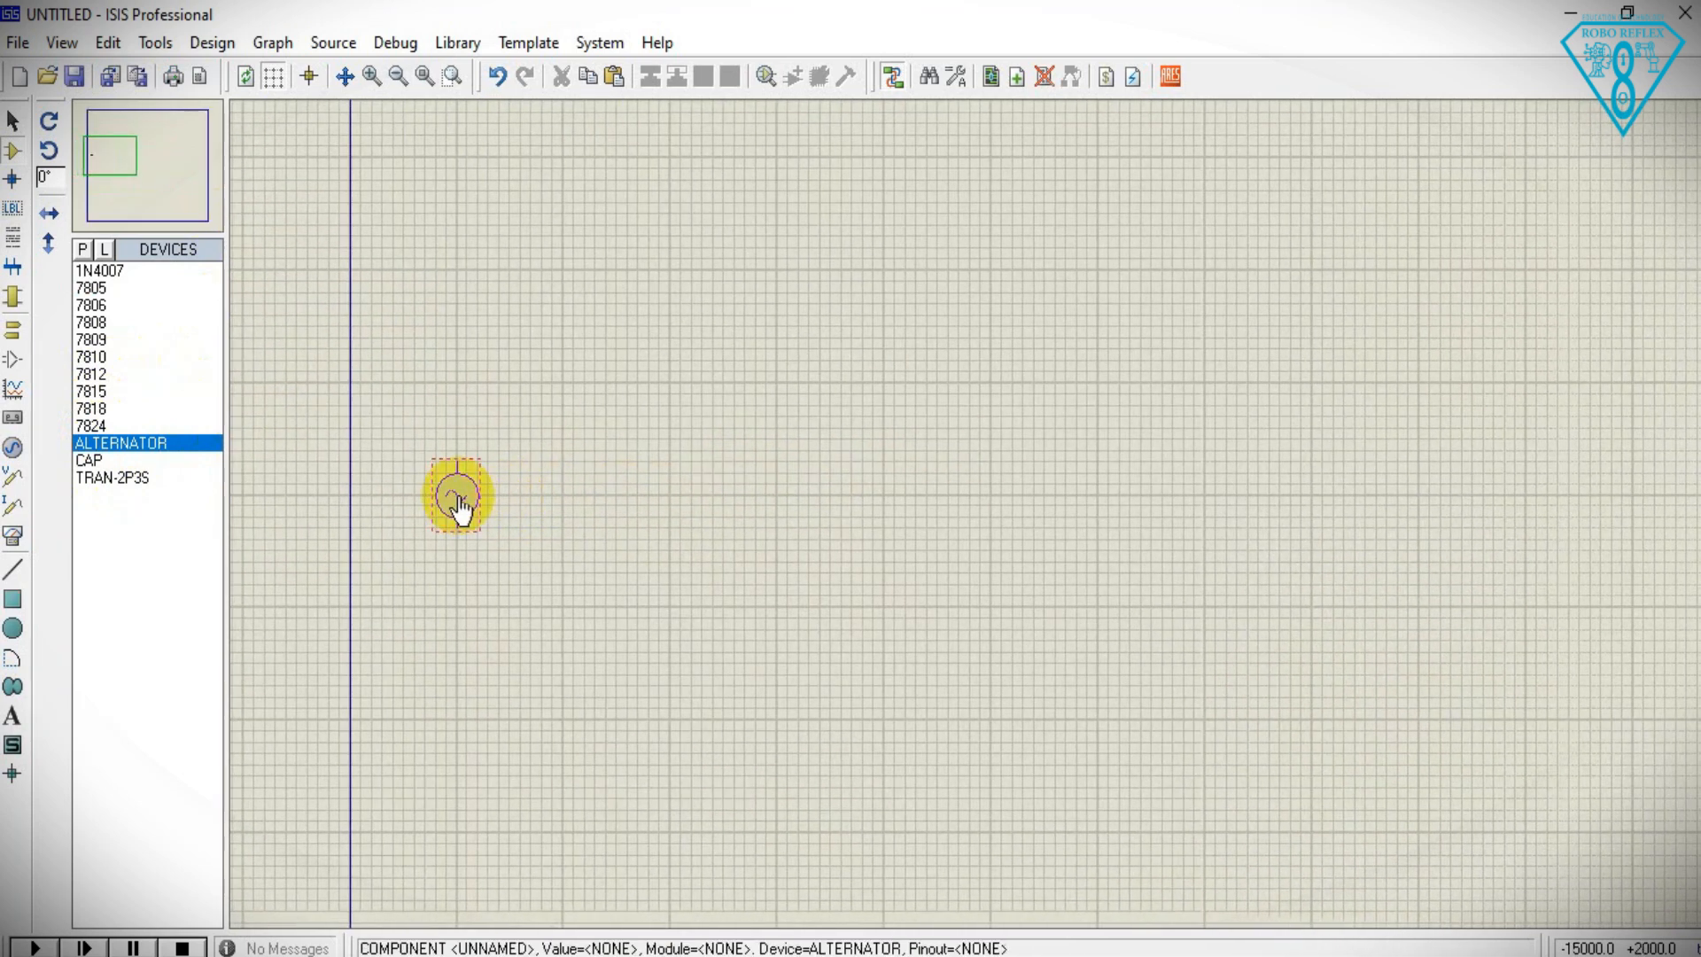
# - Set the alternator's amplitude to 315V and its component reference to AC
pyautogui.doubleClick(457, 494)
pyautogui.doubleClick(712, 372)
pyautogui.write('V')
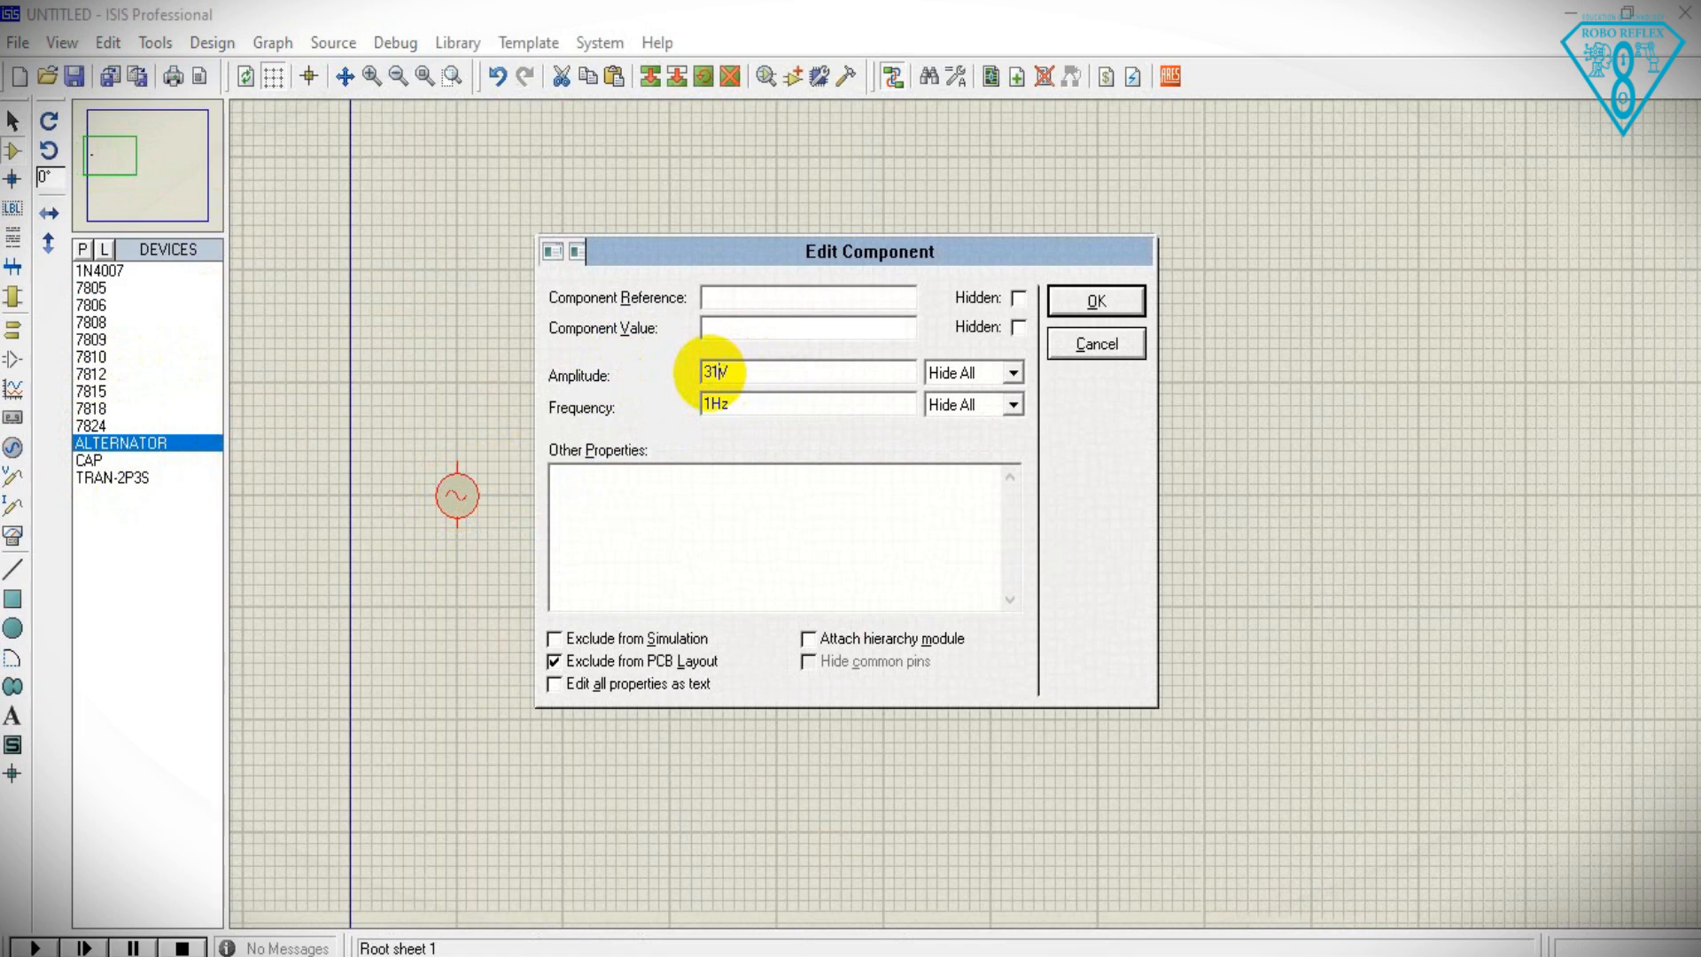
pyautogui.click(755, 299)
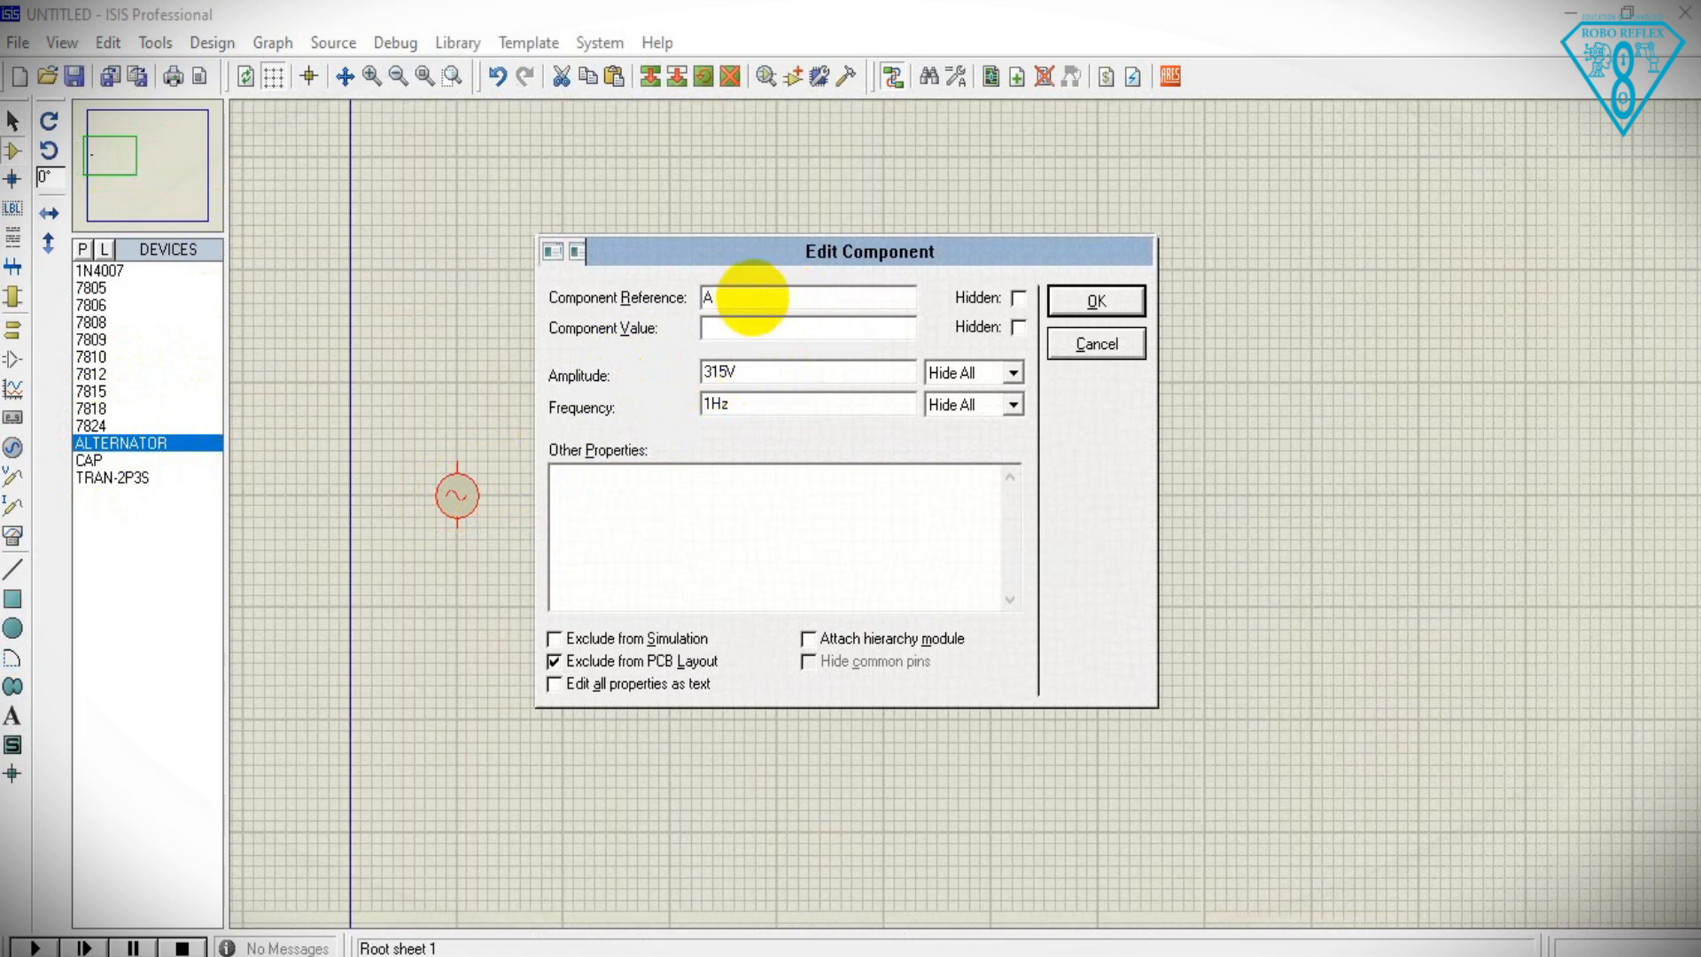
pyautogui.write('AC')
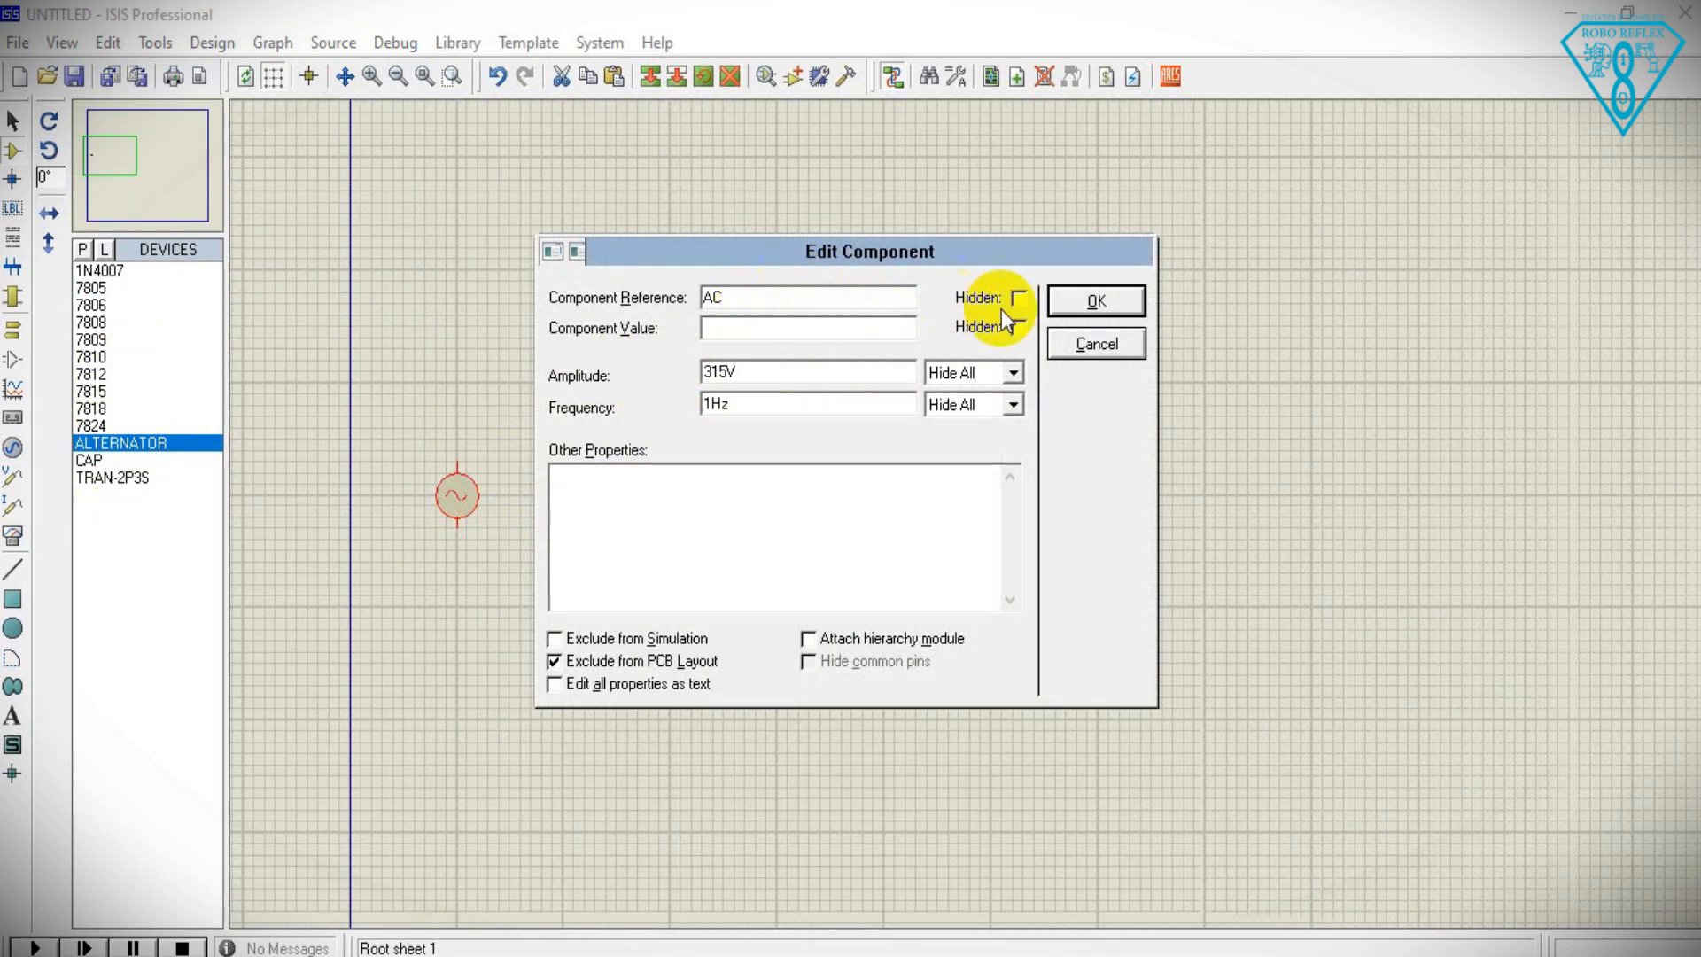
pyautogui.click(1075, 302)
# - Place the TRAN-2P3S transformer on the schematic to the right of the AC source
pyautogui.click(133, 477)
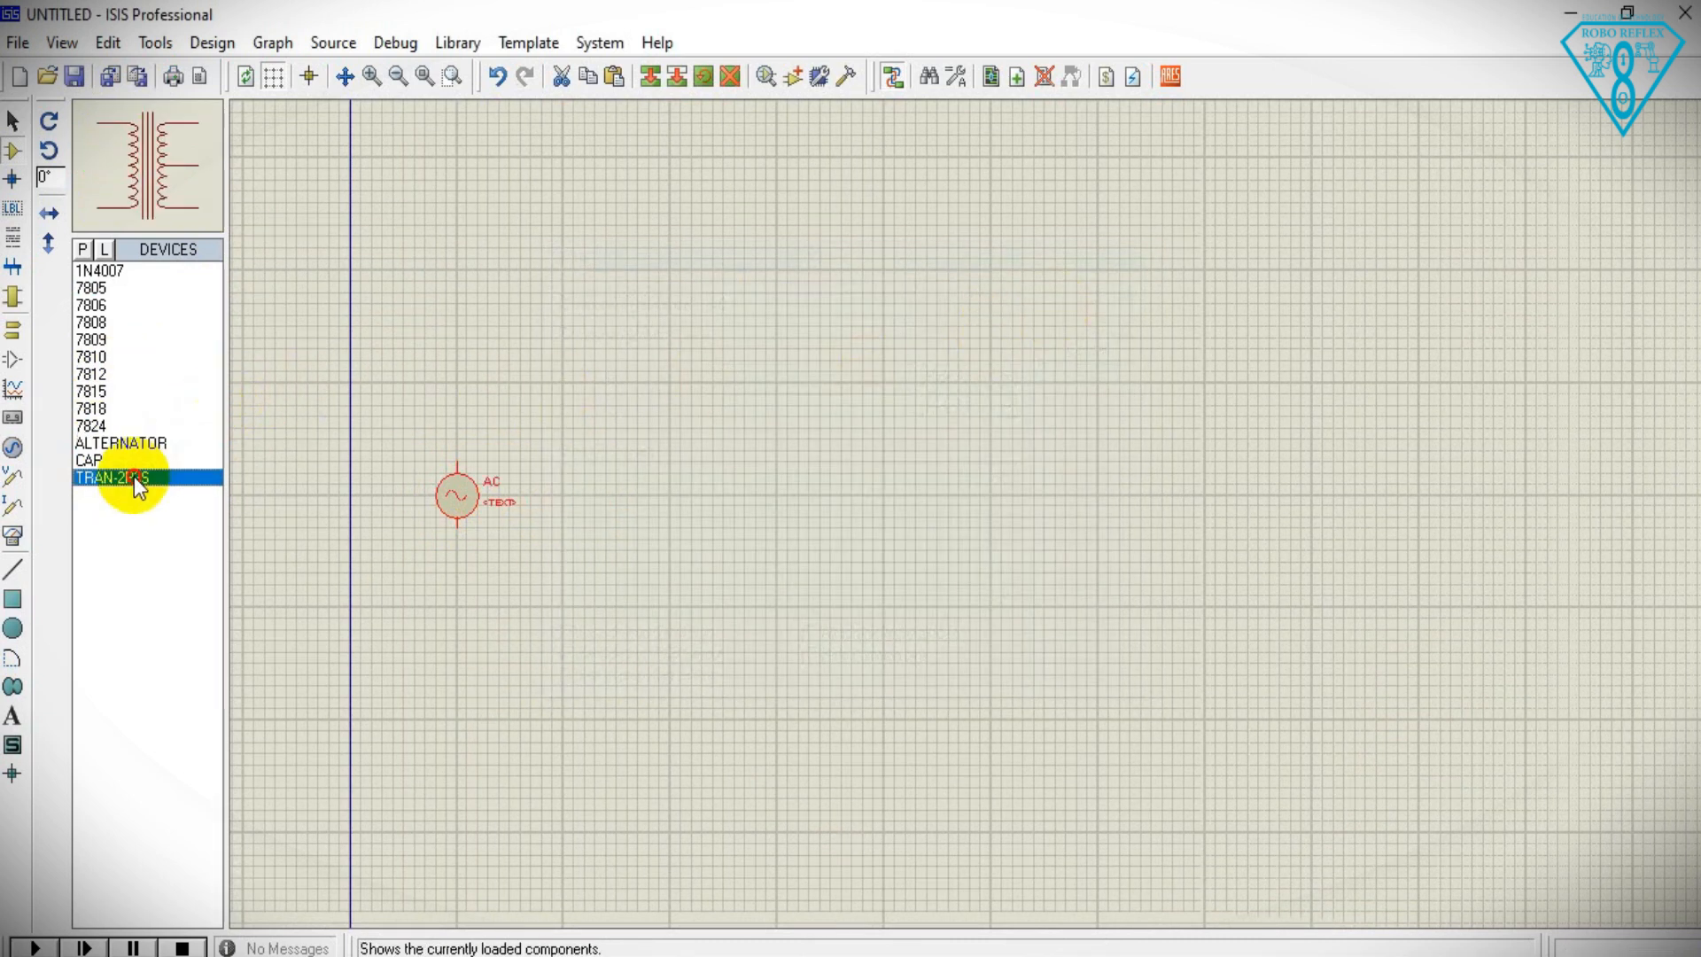
pyautogui.click(633, 491)
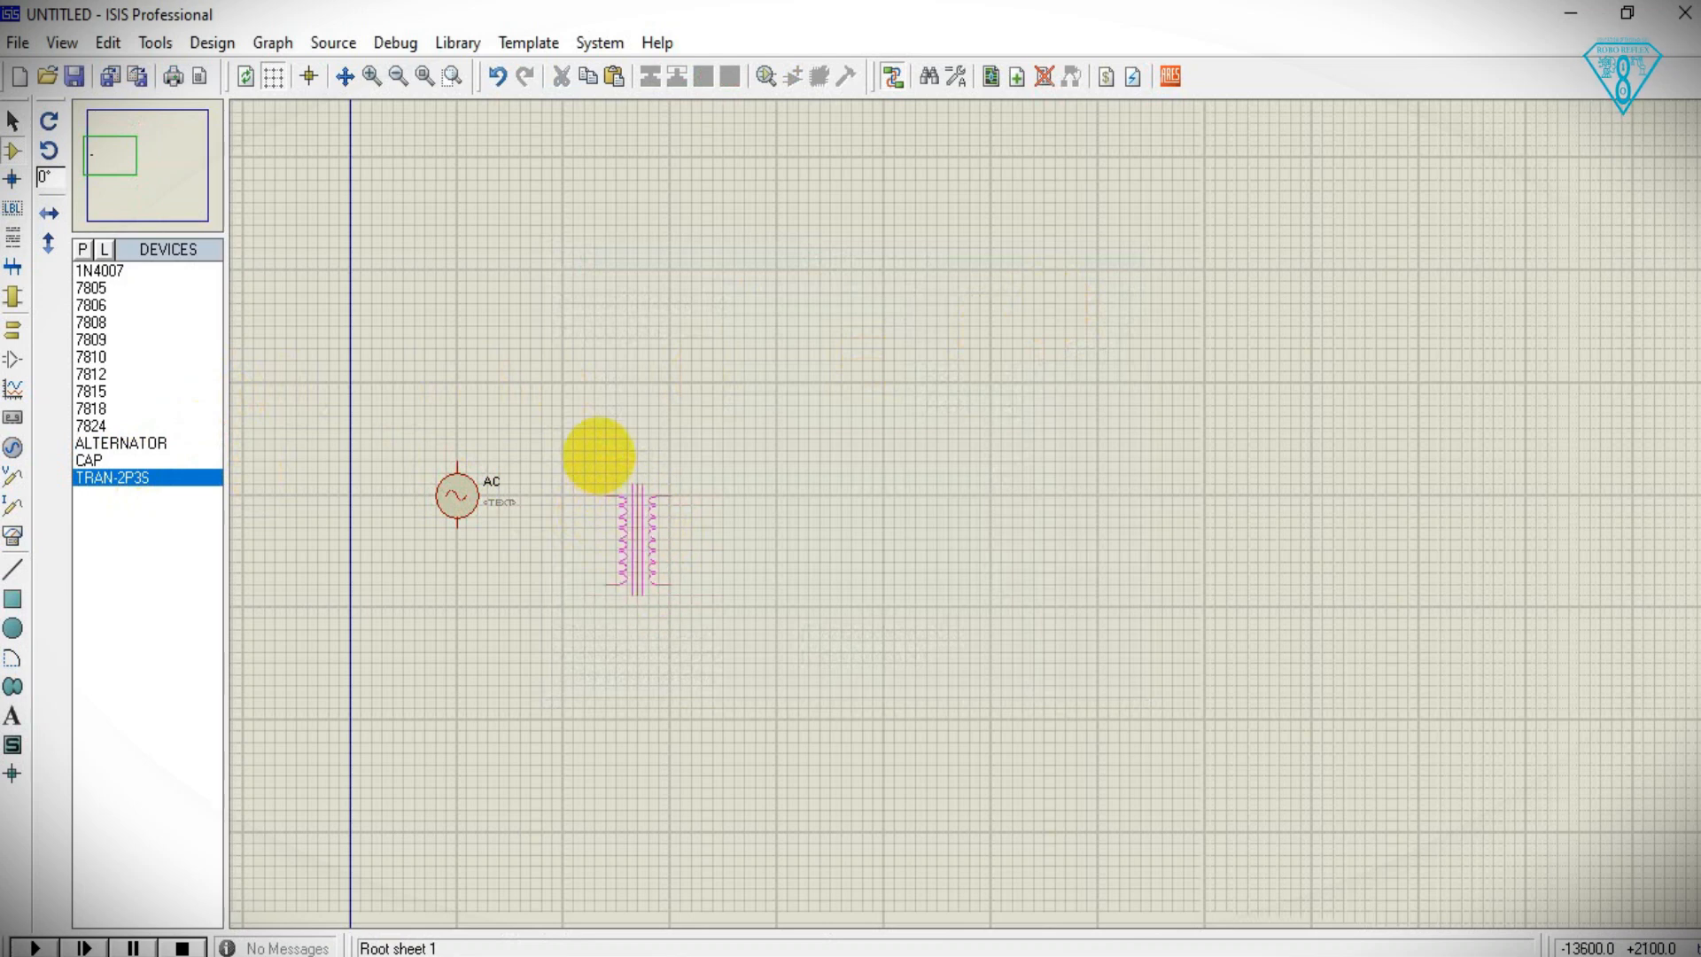
pyautogui.click(583, 432)
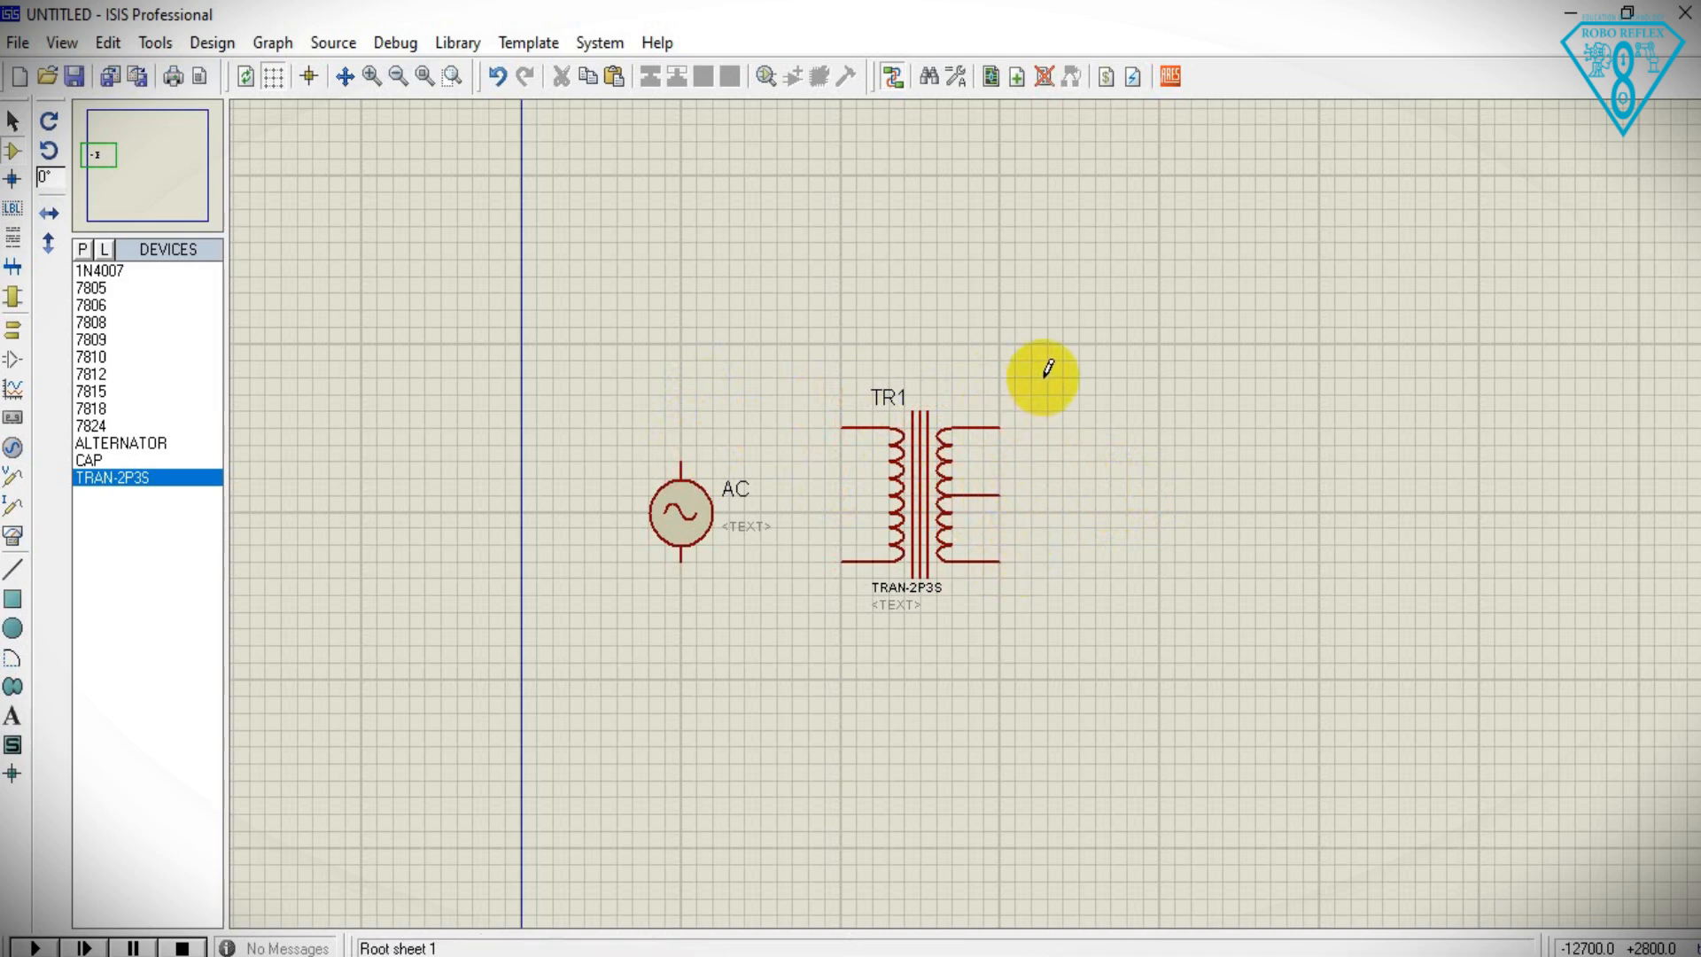
pyautogui.moveTo(1071, 428); pyautogui.dragTo(873, 418)
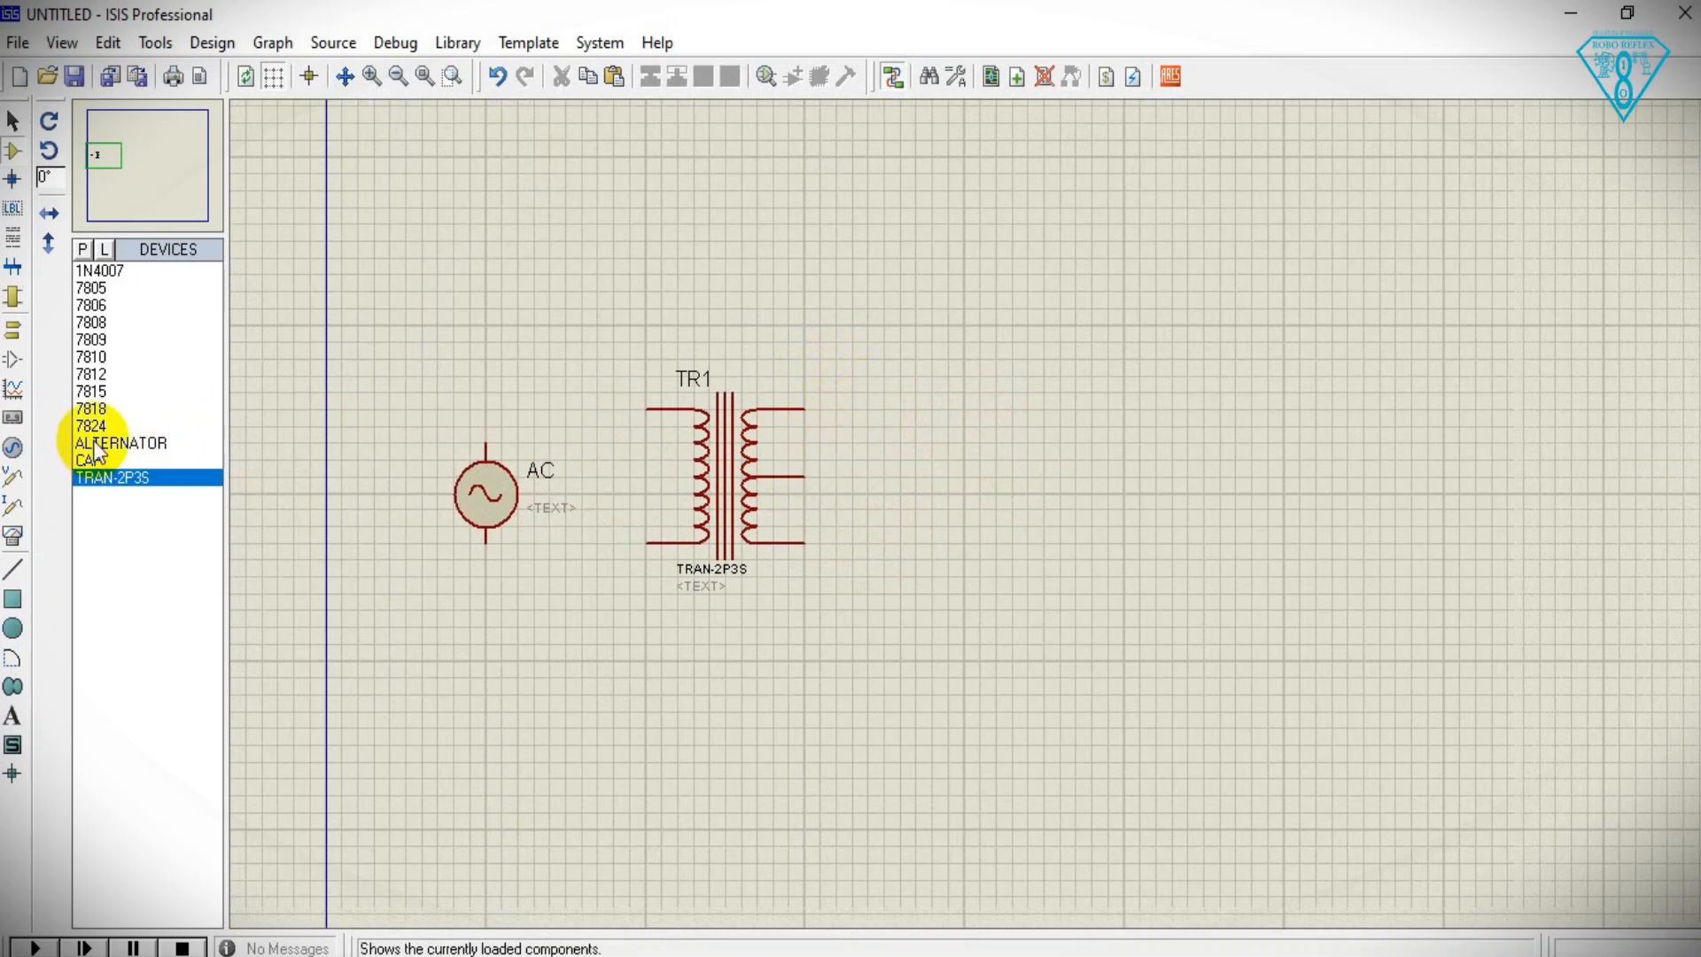
# - Place a 1N4007 diode to the right of the transformer's upper secondary terminal and rotate it anti-clockwise to point upward
pyautogui.click(128, 271)
pyautogui.click(883, 420)
pyautogui.click(891, 409)
pyautogui.rightClick(890, 409)
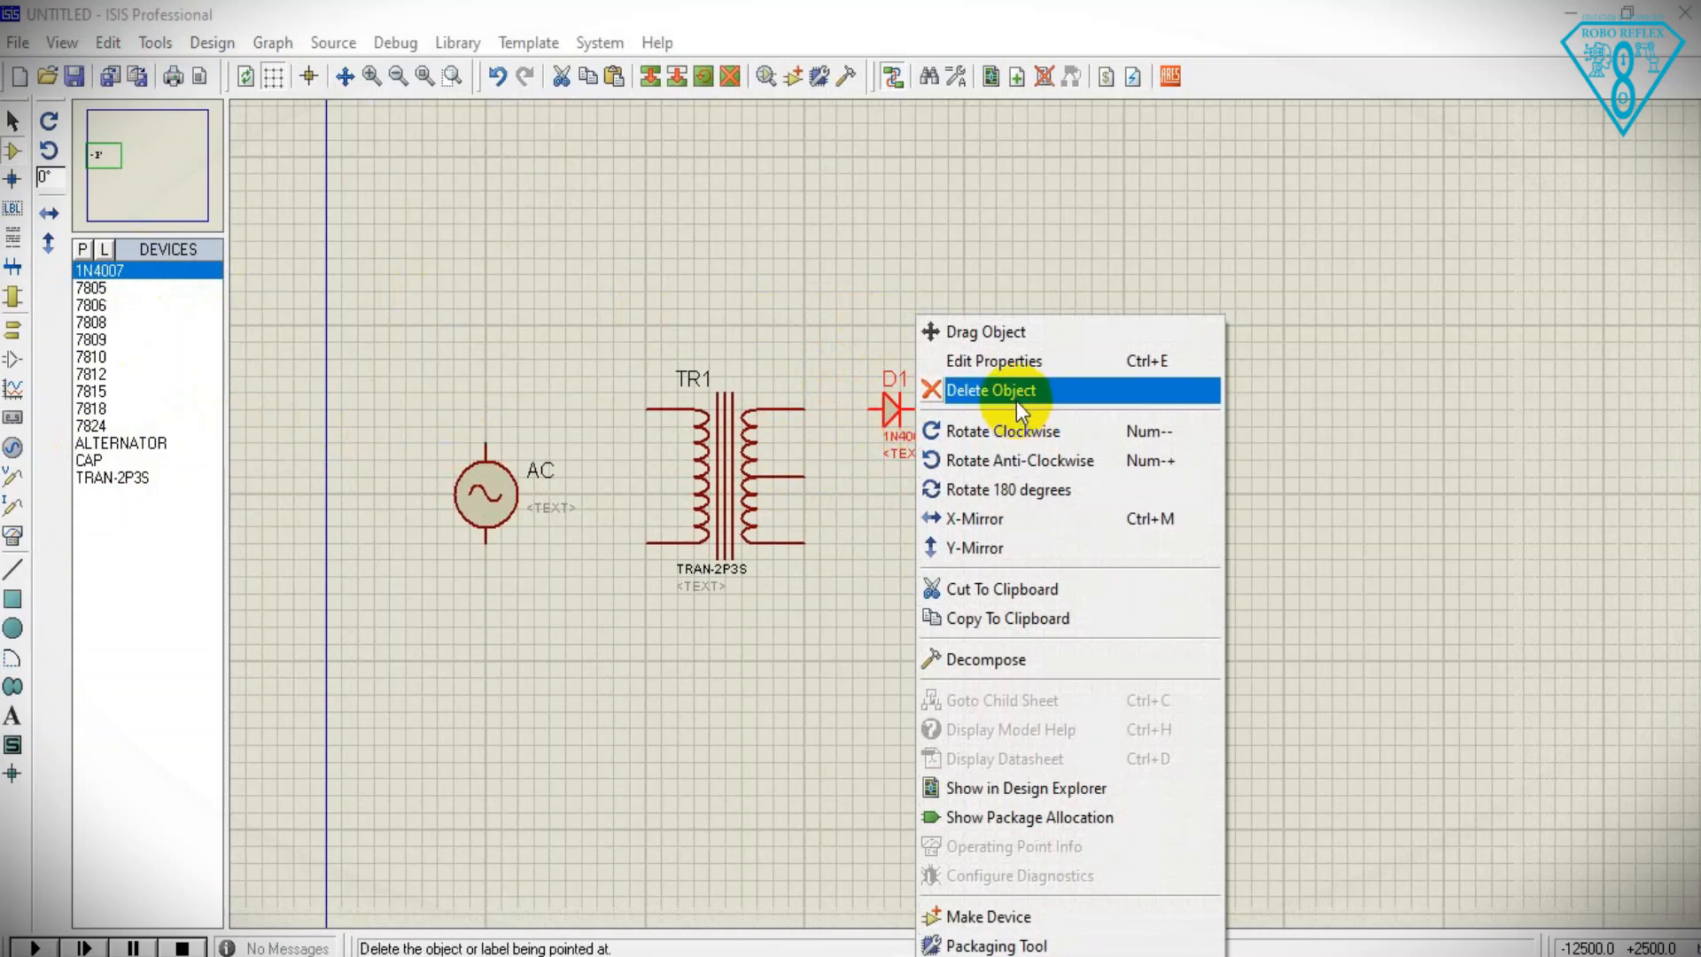
pyautogui.click(974, 461)
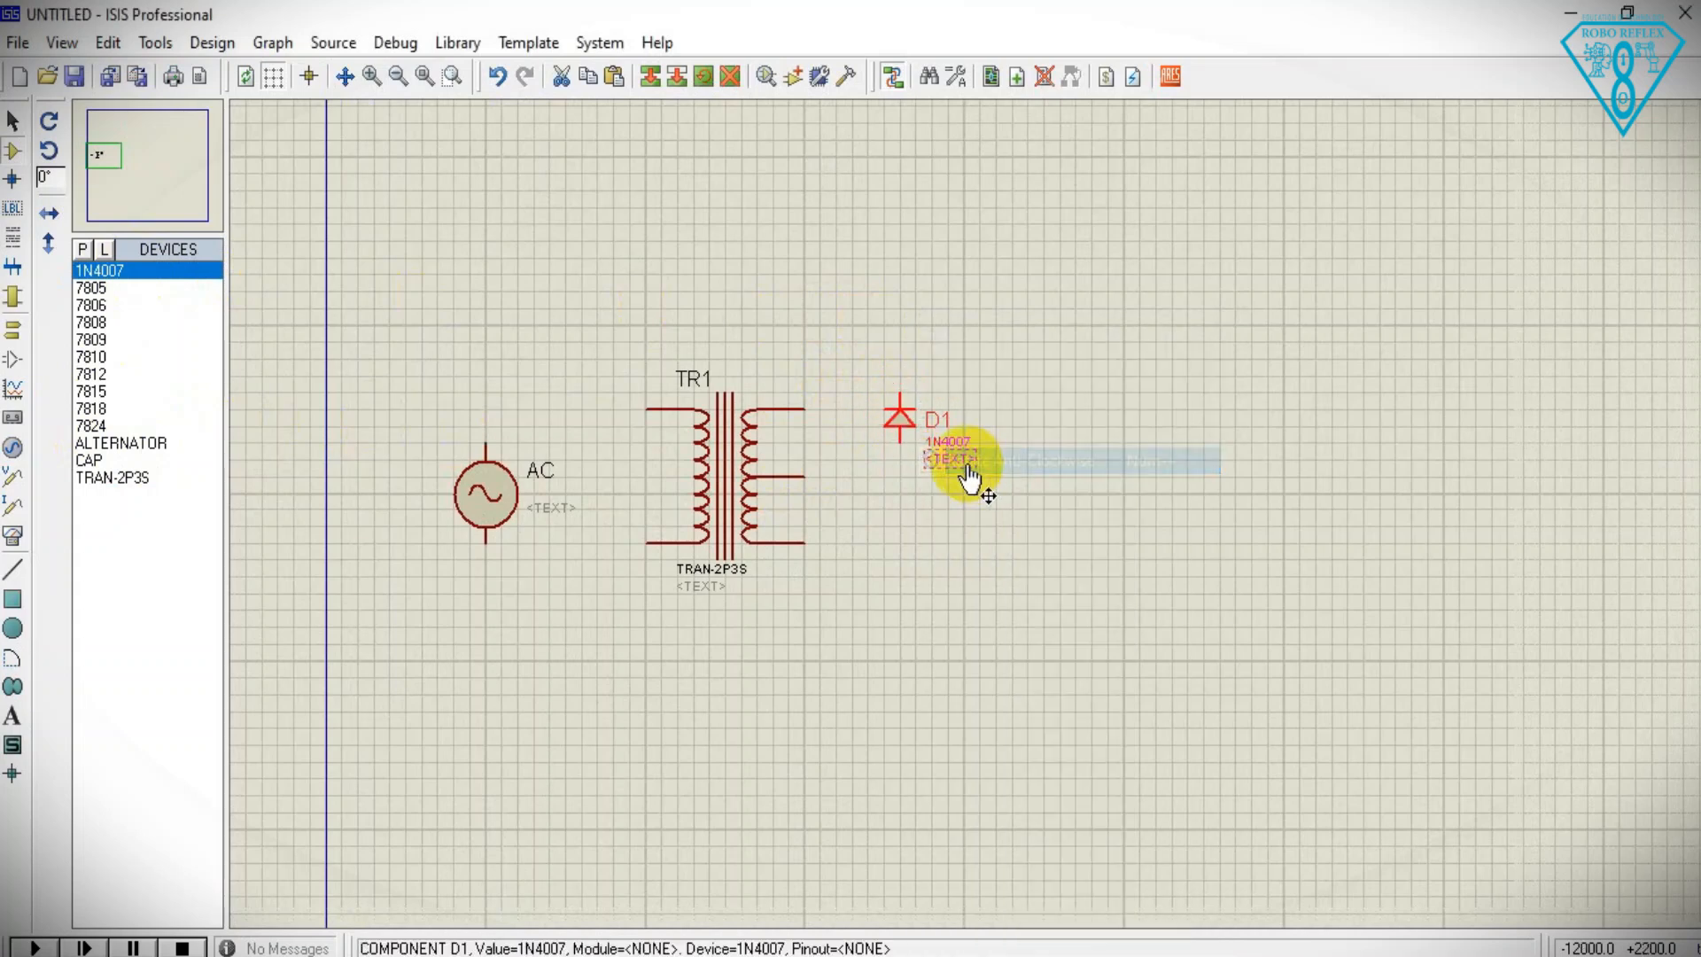
# - Place a second 1N4007 diode to the right of D1 and rotate it anti-clockwise to point upward
pyautogui.click(1055, 367)
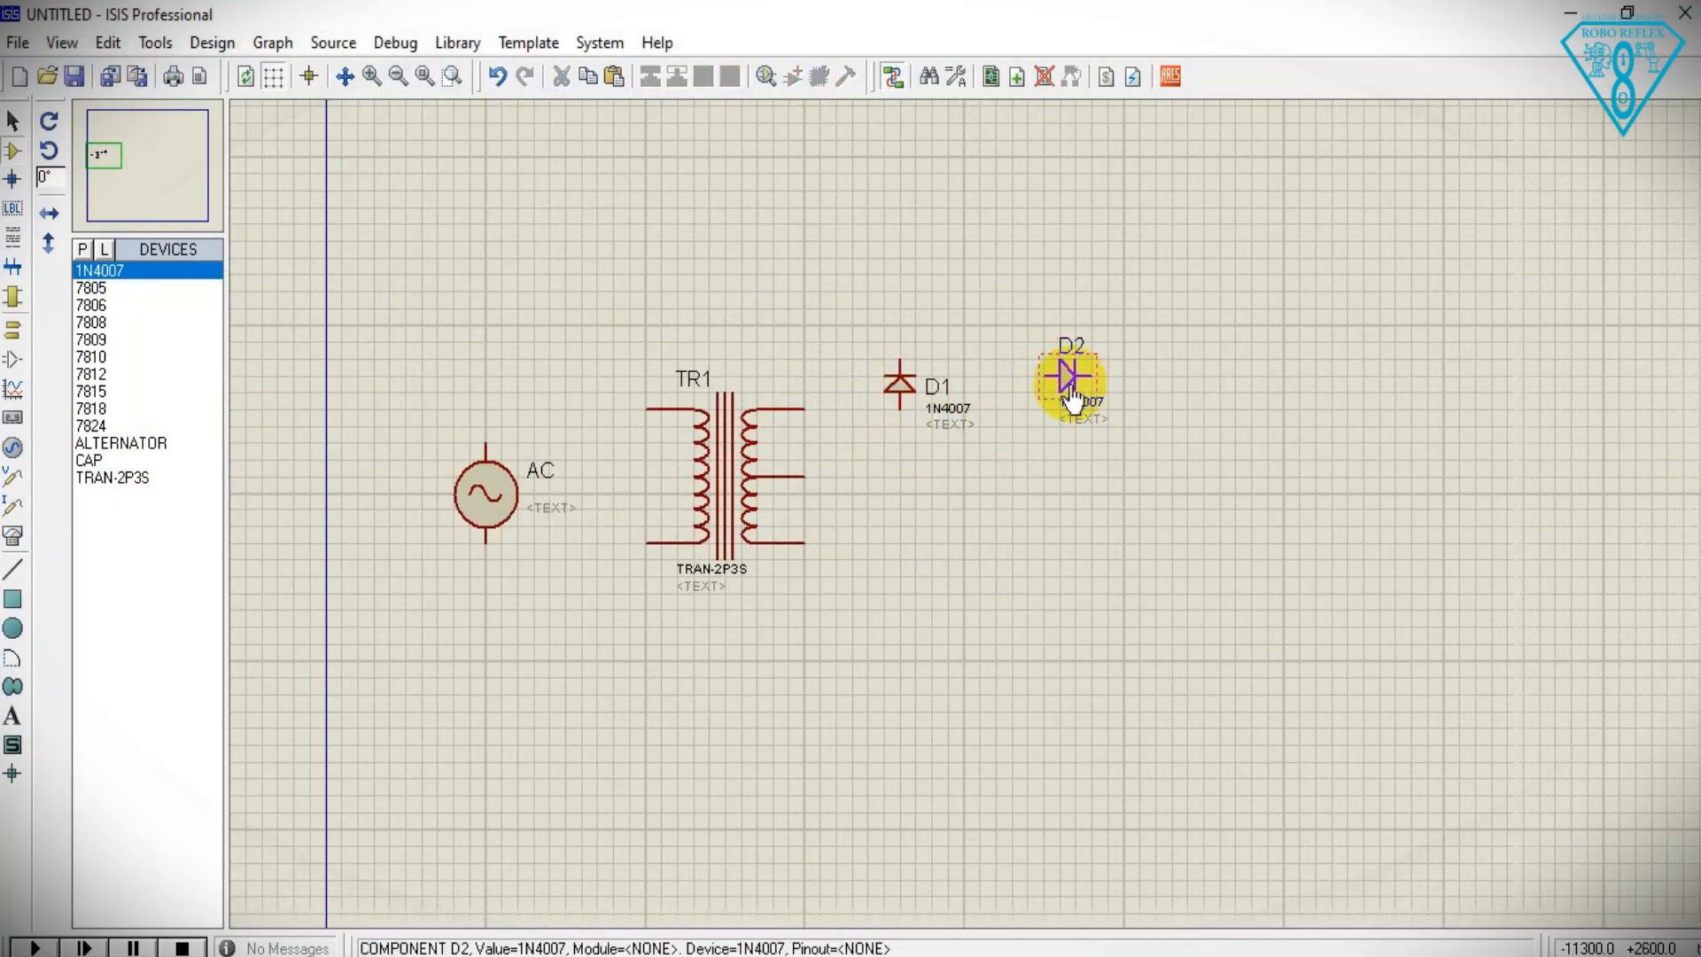
pyautogui.rightClick(1066, 378)
pyautogui.click(1130, 462)
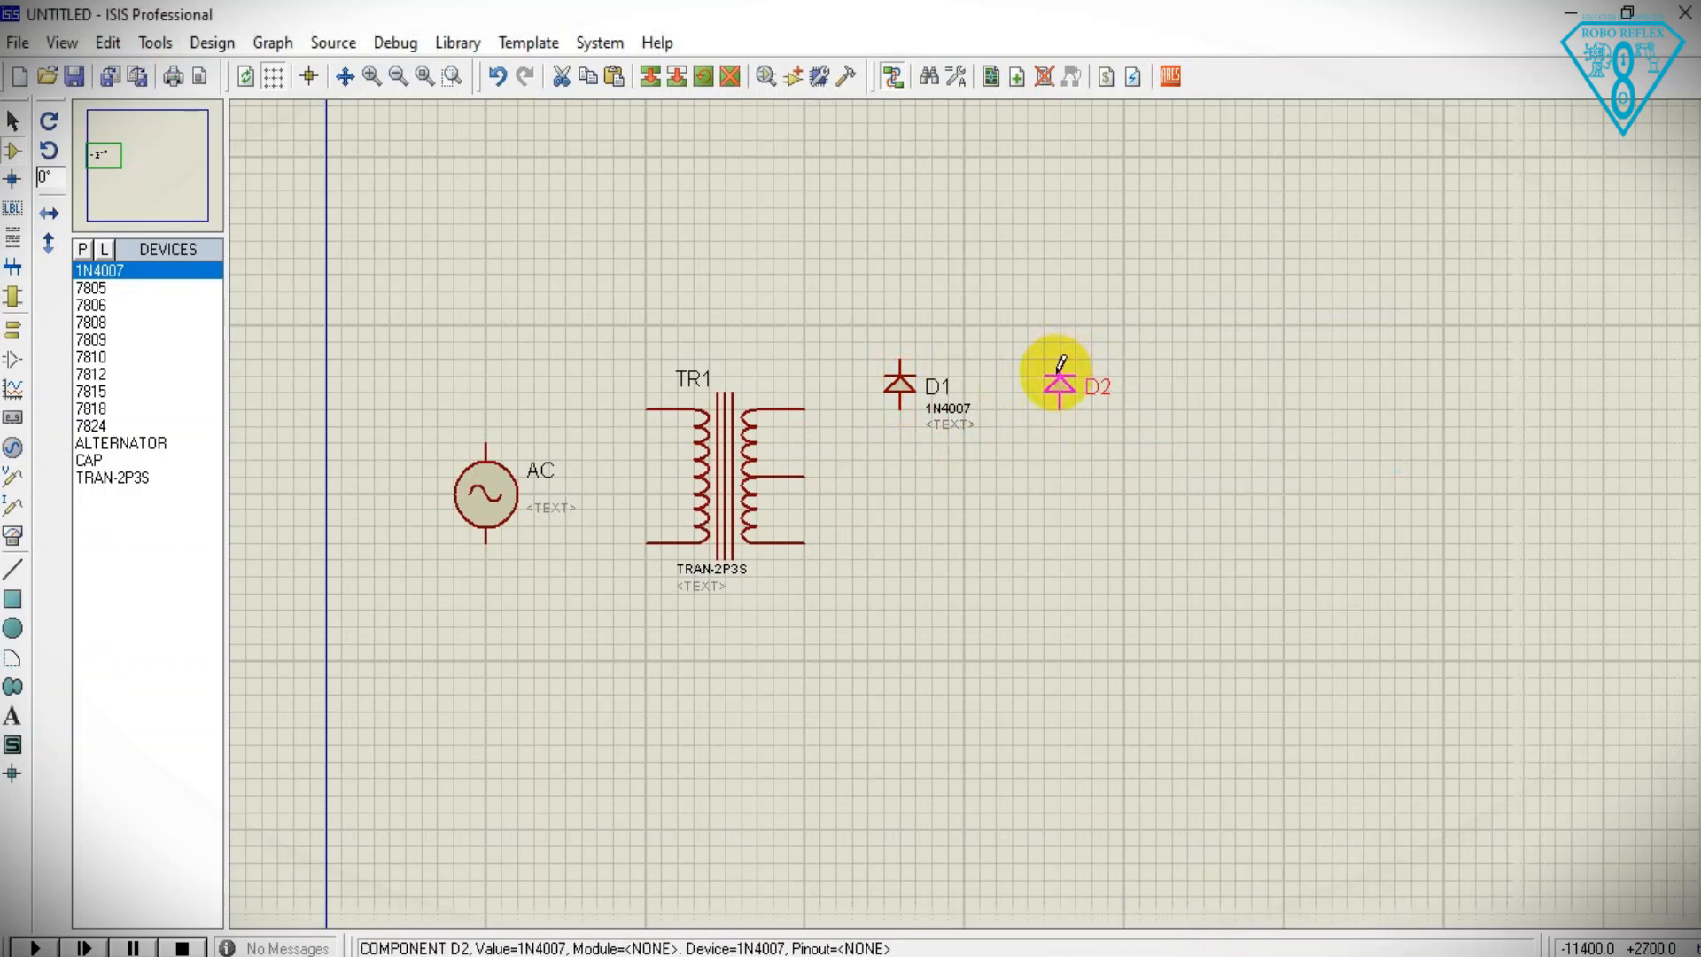
# - Place a third 1N4007 diode below D1 and rotate it anti-clockwise to point upward
pyautogui.click(895, 529)
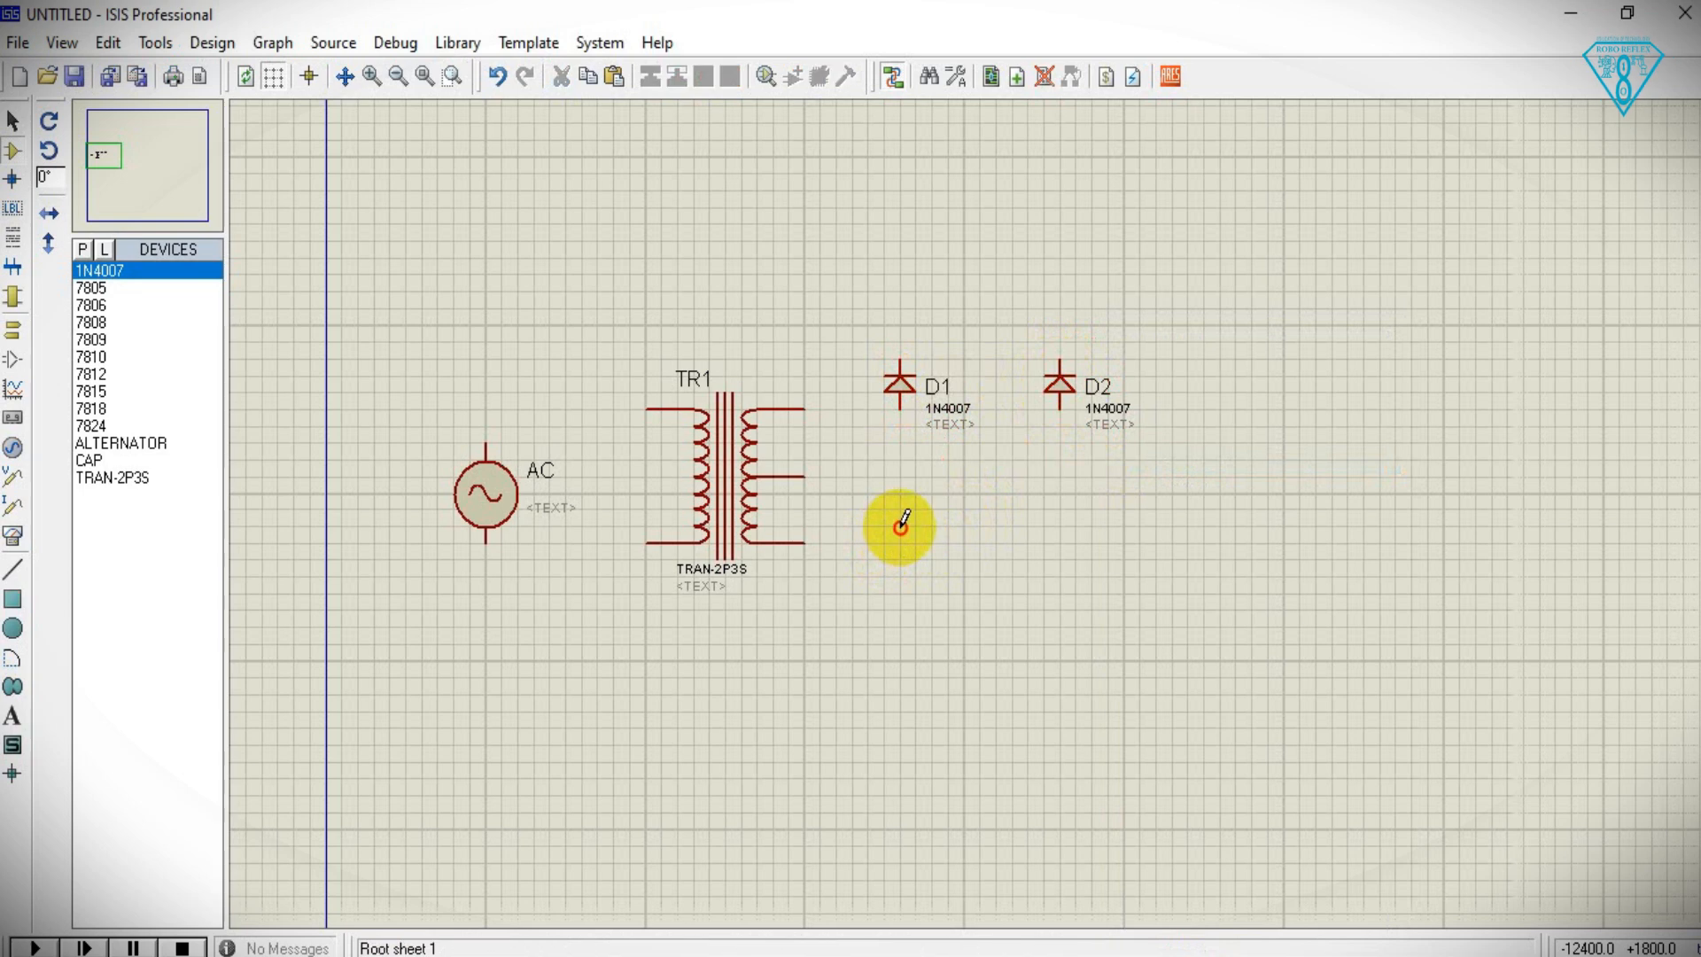
pyautogui.click(903, 524)
pyautogui.rightClick(921, 524)
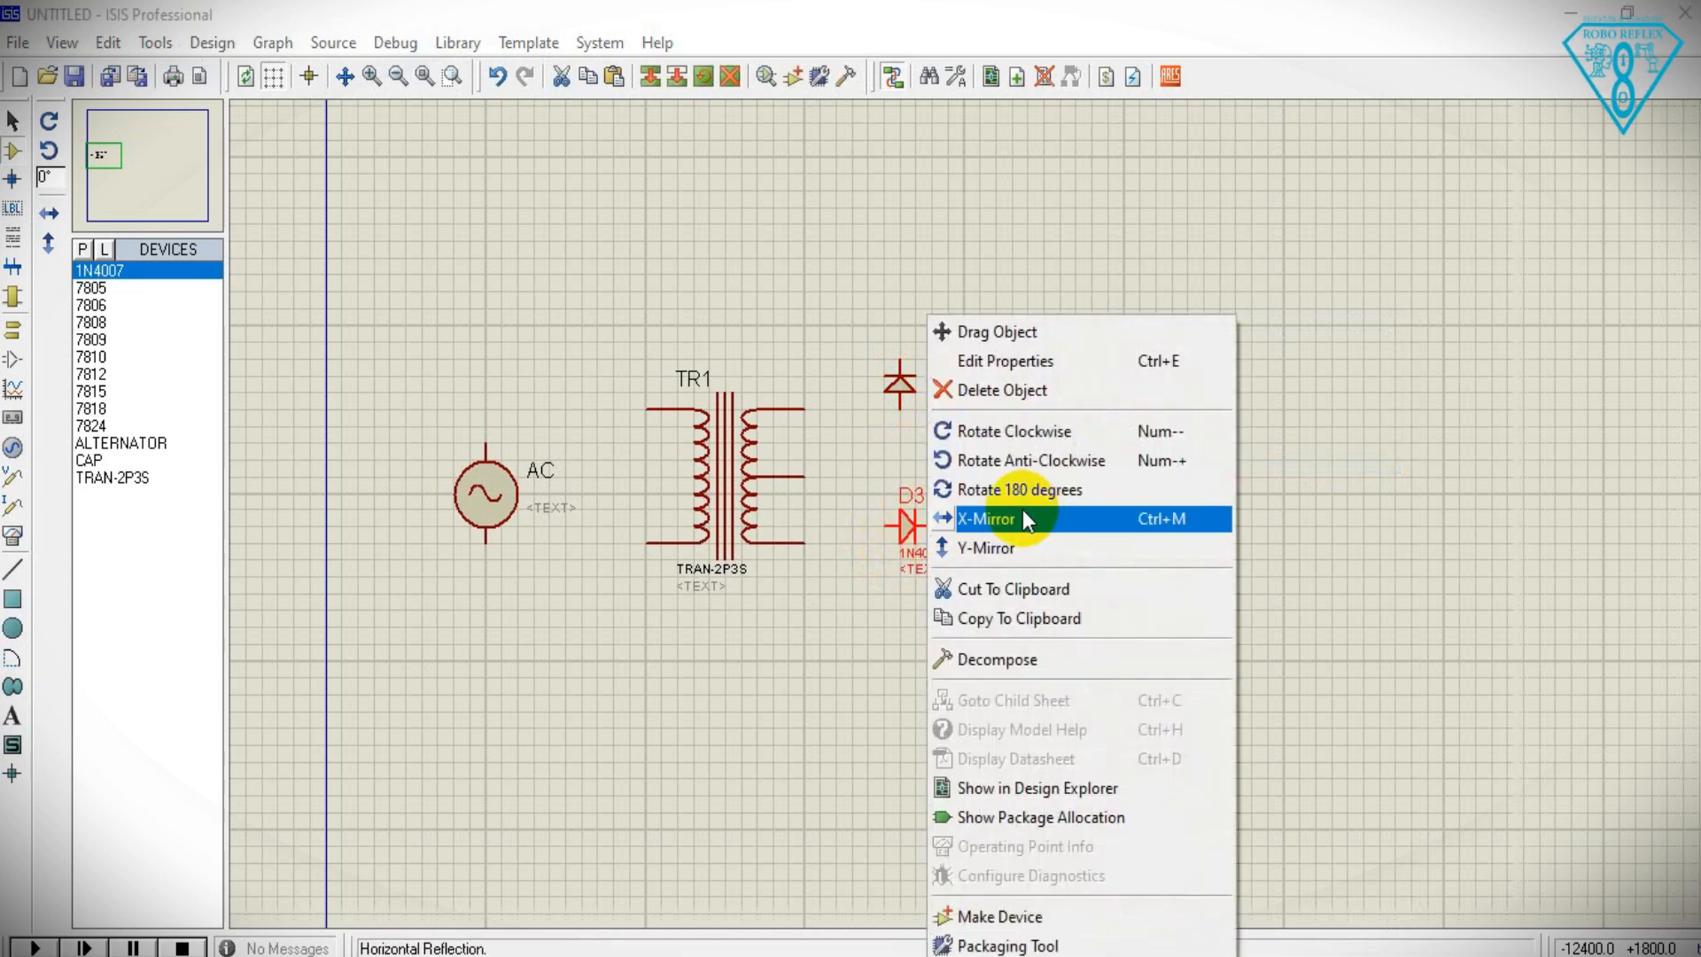
pyautogui.click(990, 459)
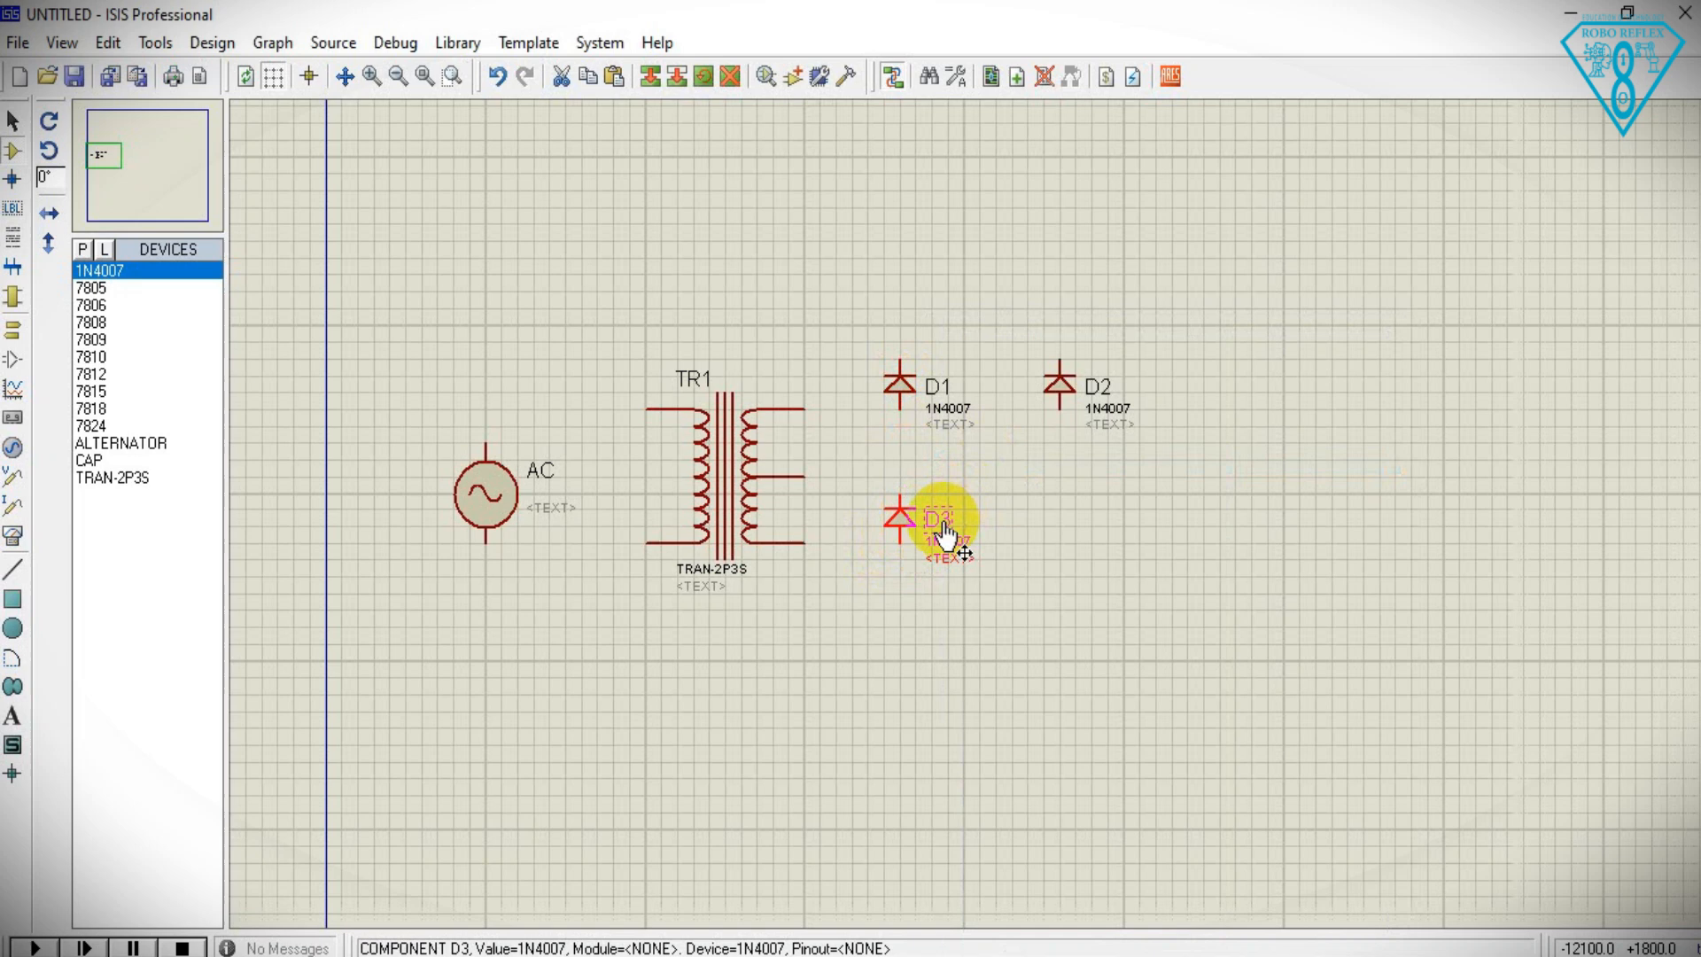
# - Place a fourth 1N4007 diode below D2 and rotate it anti-clockwise to point upward
pyautogui.click(1091, 504)
pyautogui.click(1053, 509)
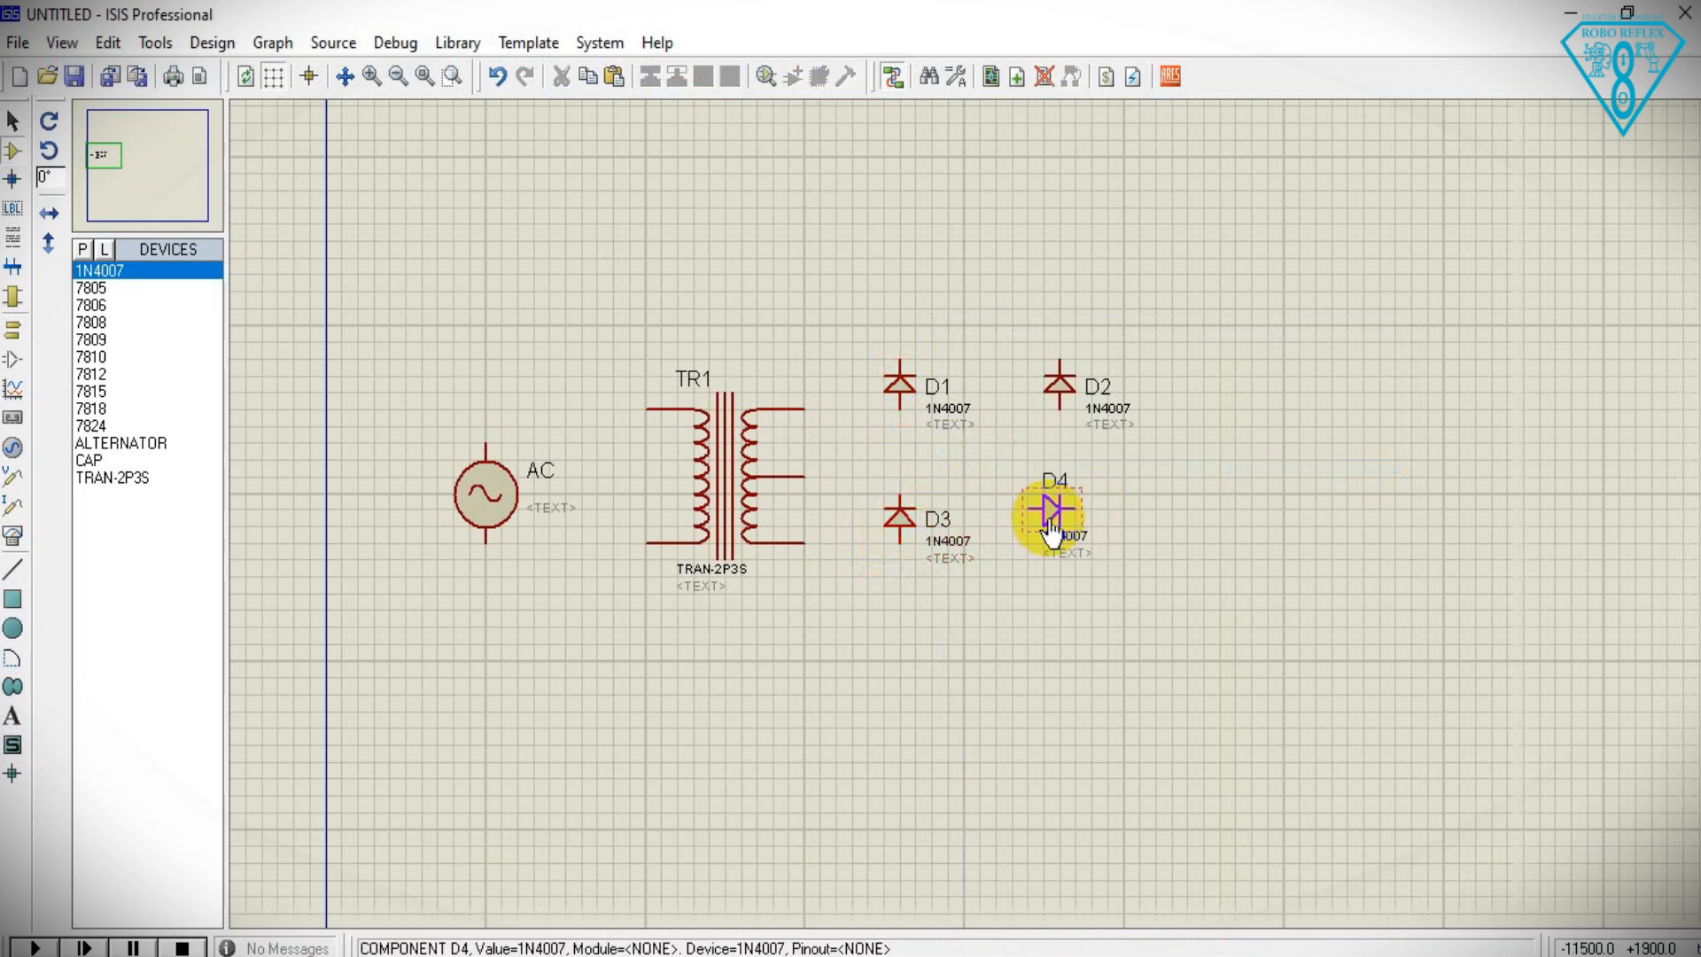
pyautogui.rightClick(1054, 512)
pyautogui.click(1129, 443)
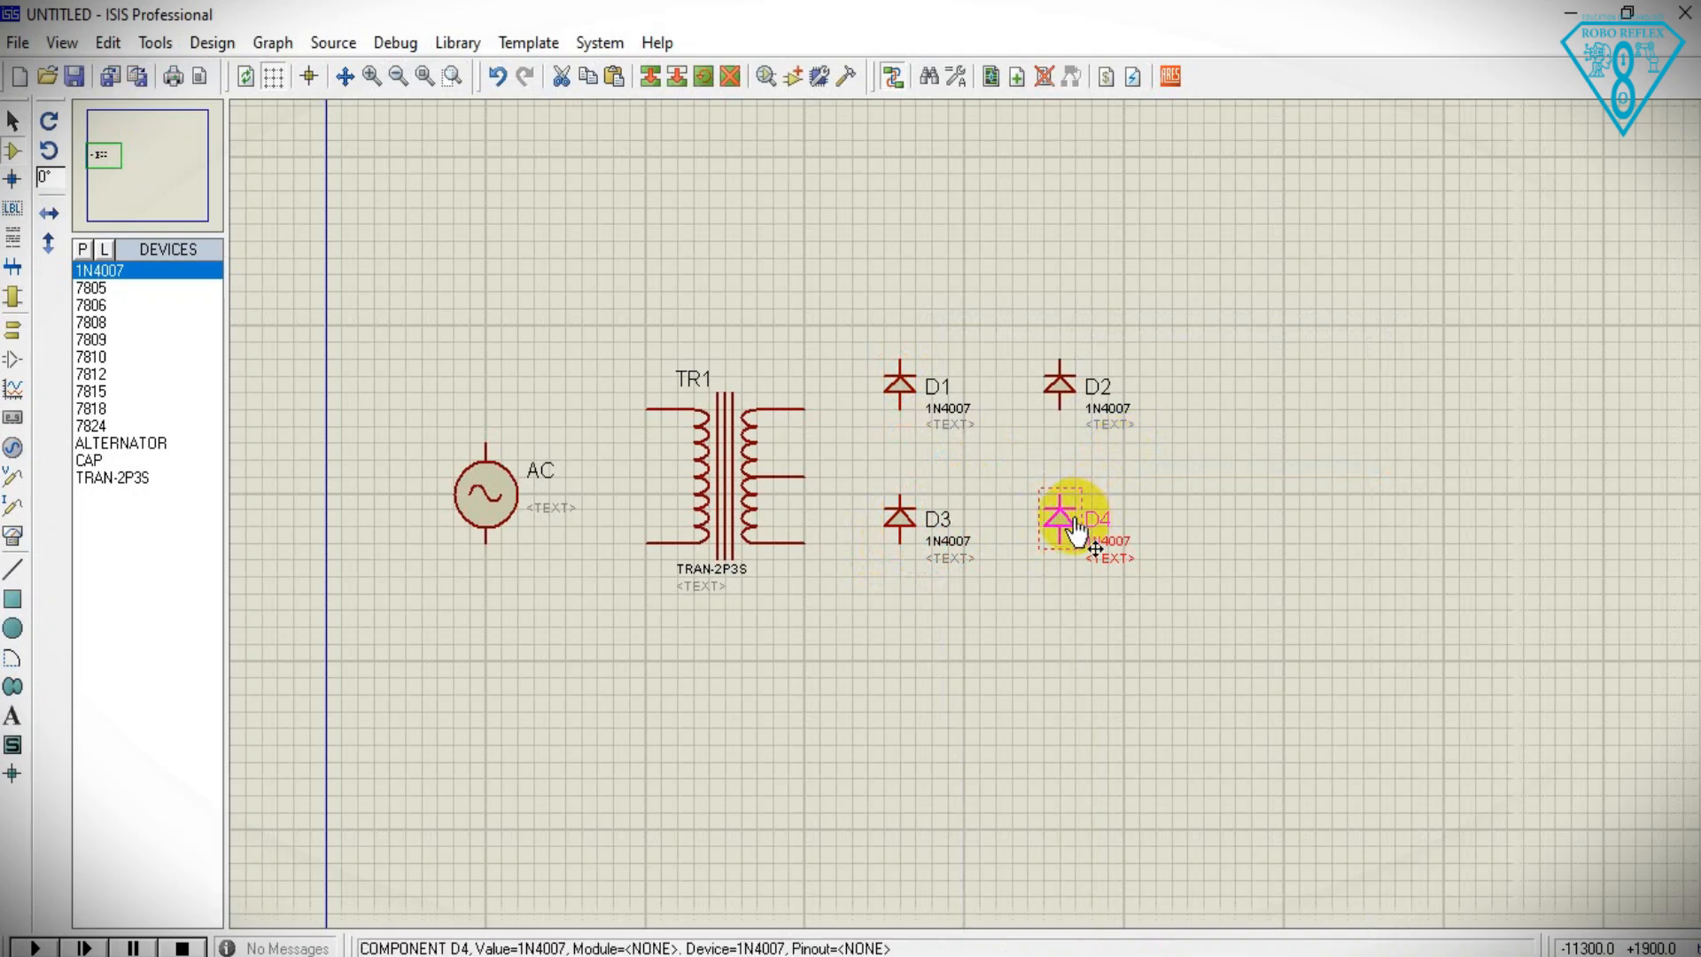
# - Wire the cathodes of D1 and D2 together and connect D1's anode to D3's cathode
pyautogui.click(900, 358)
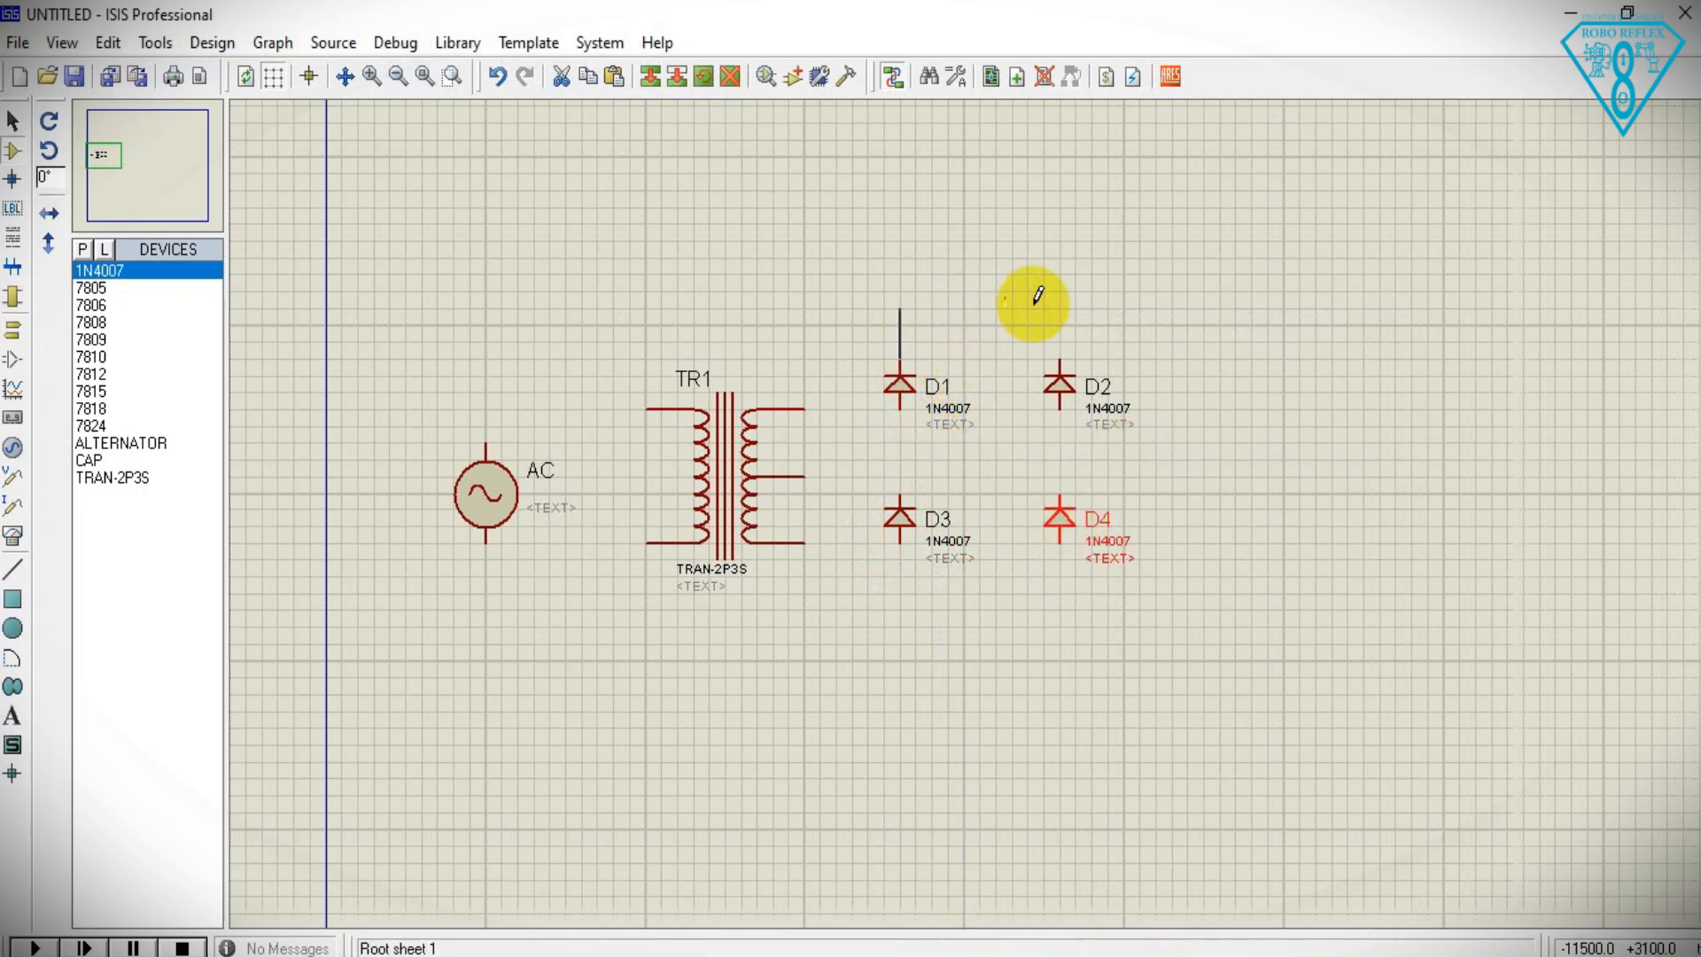
pyautogui.click(1058, 354)
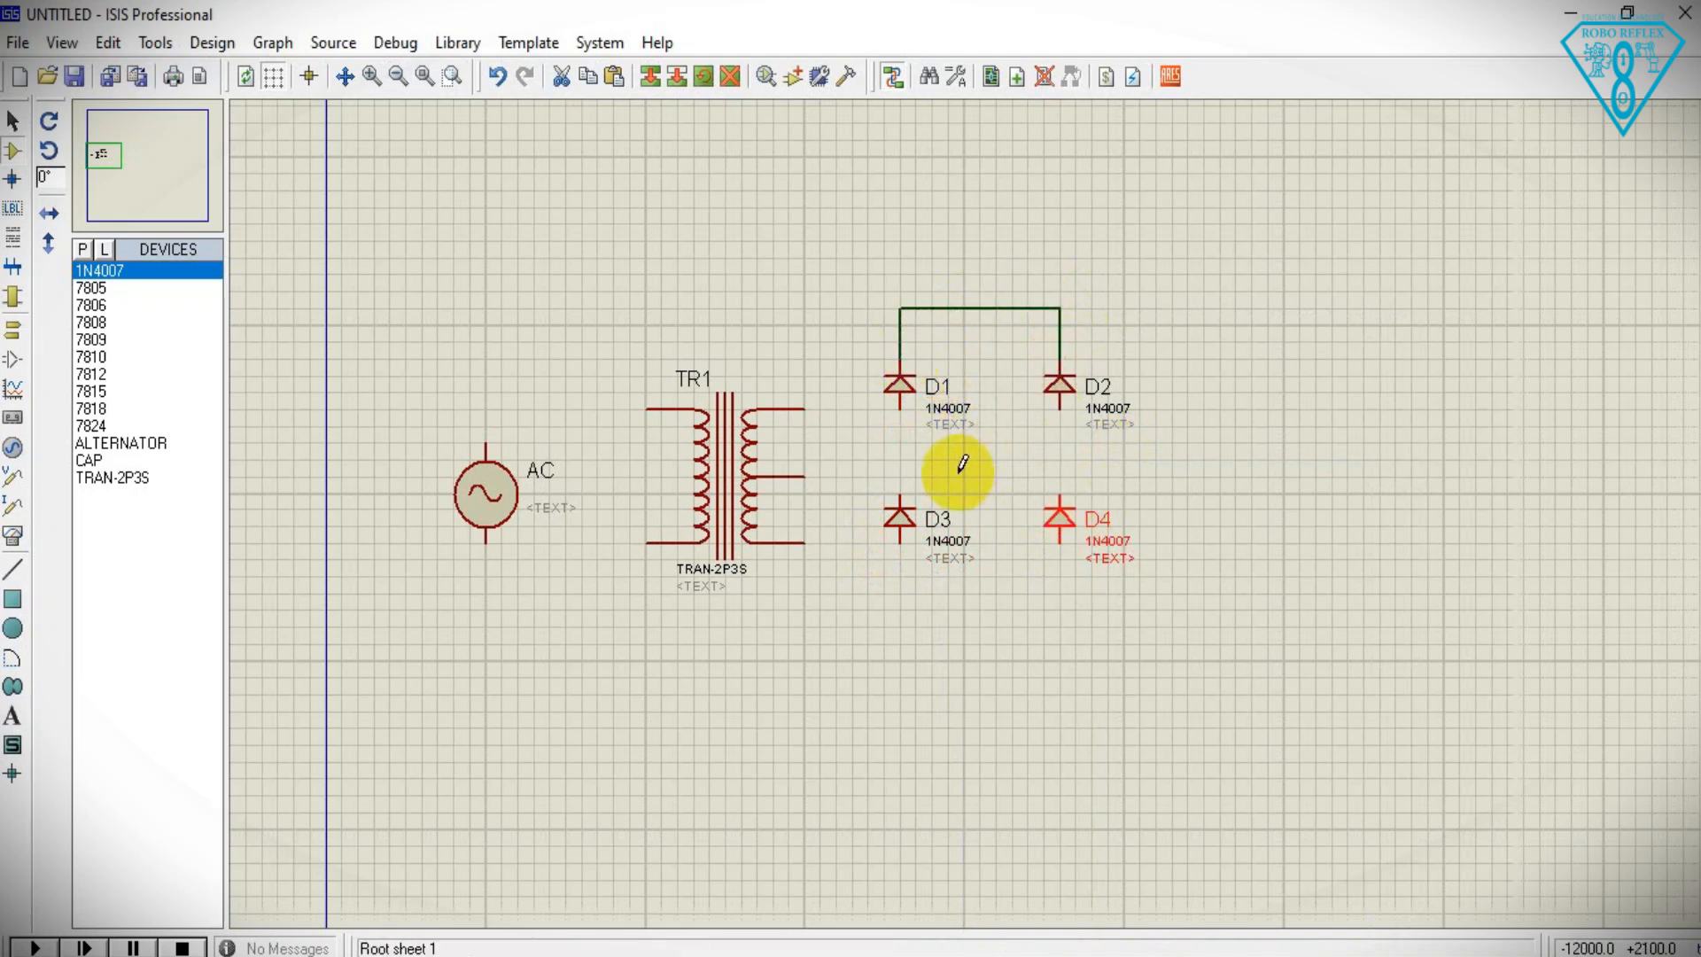
pyautogui.click(899, 410)
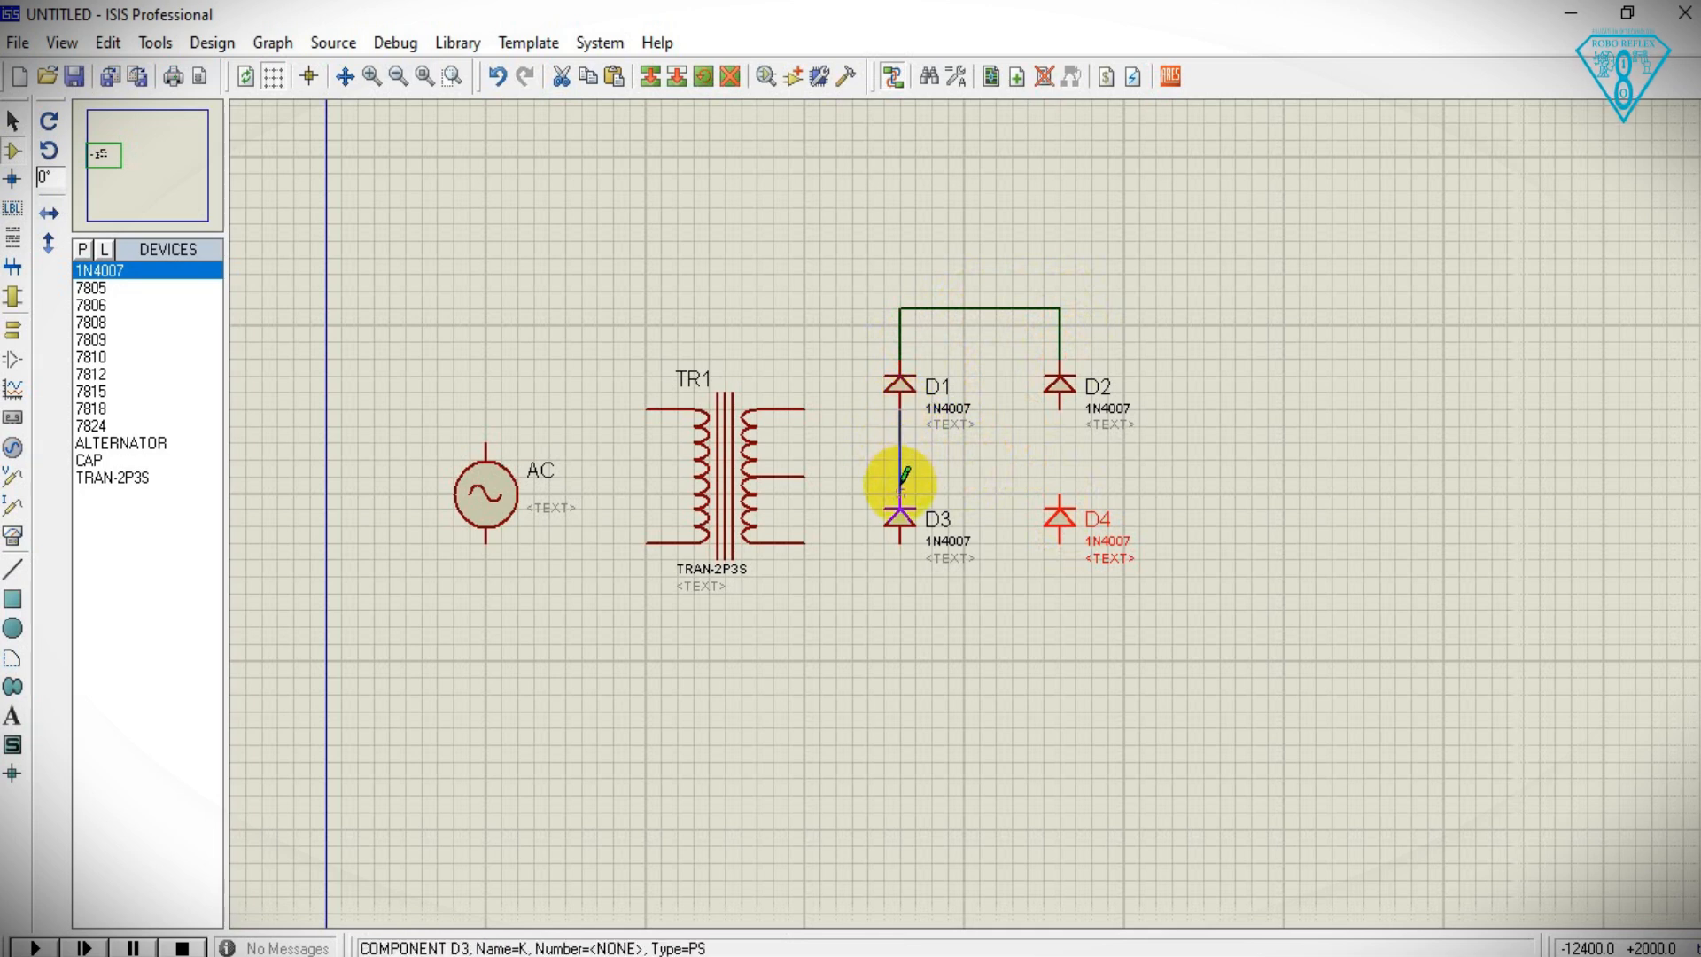
pyautogui.click(900, 503)
# - Wire the anodes of D3 and D4 together and connect D2's anode to D4's cathode to close the bridge
pyautogui.click(900, 539)
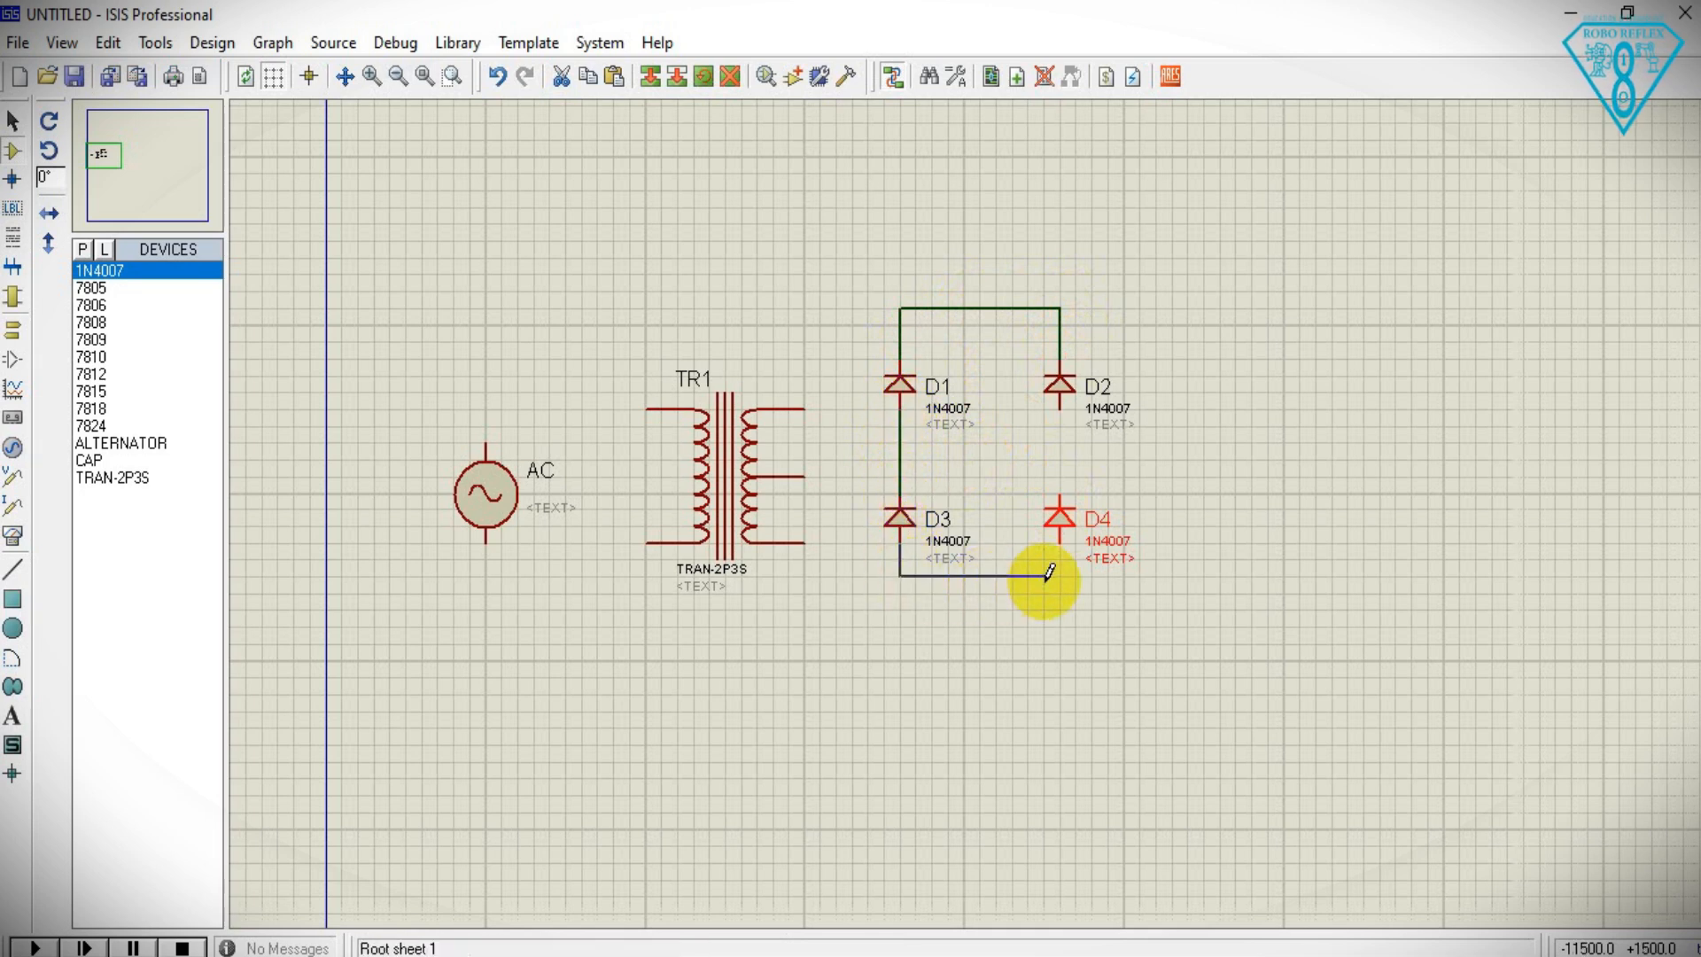
pyautogui.click(1062, 550)
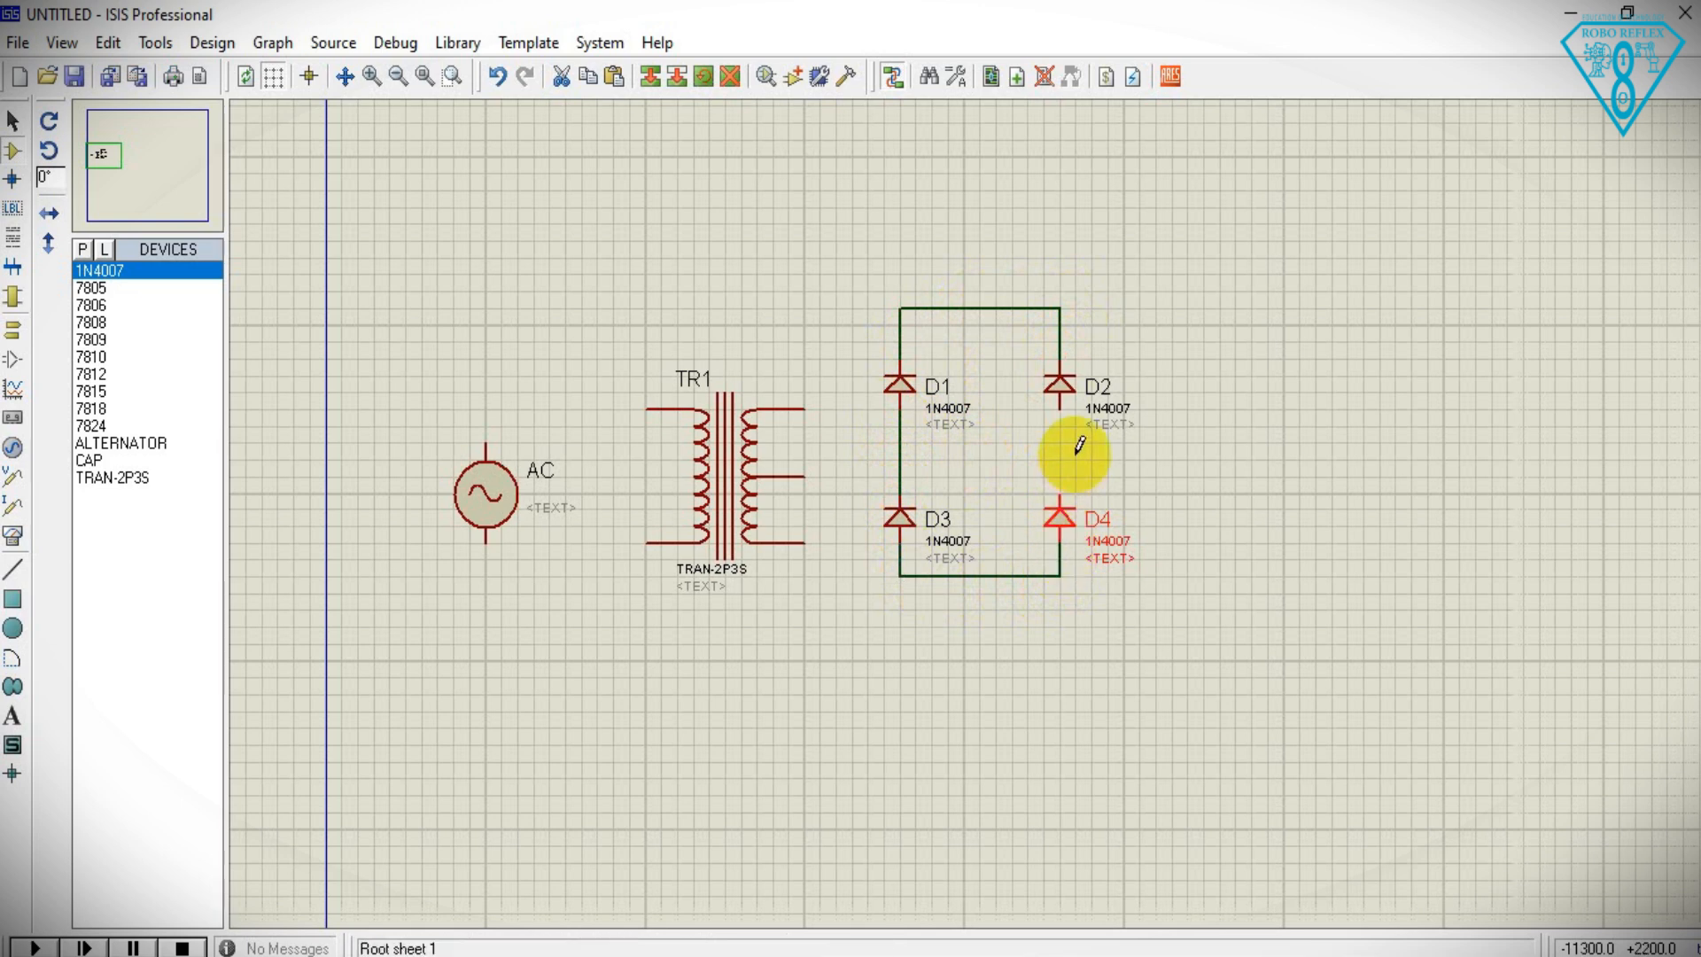
pyautogui.doubleClick(1061, 486)
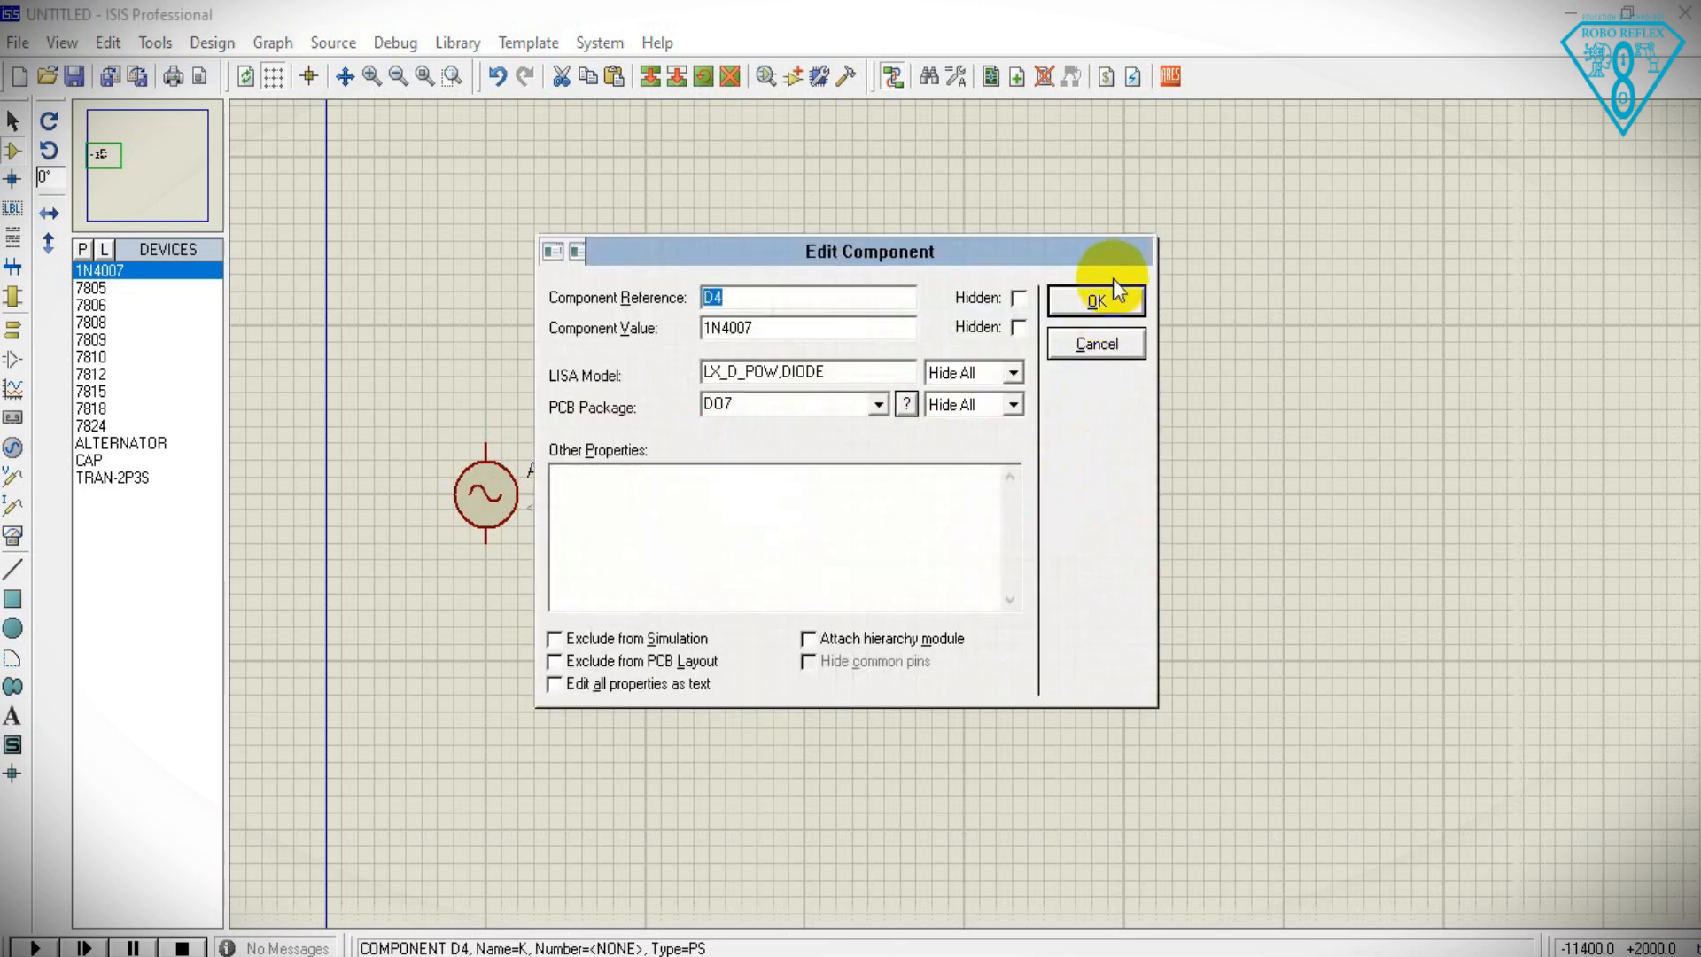
pyautogui.click(1097, 343)
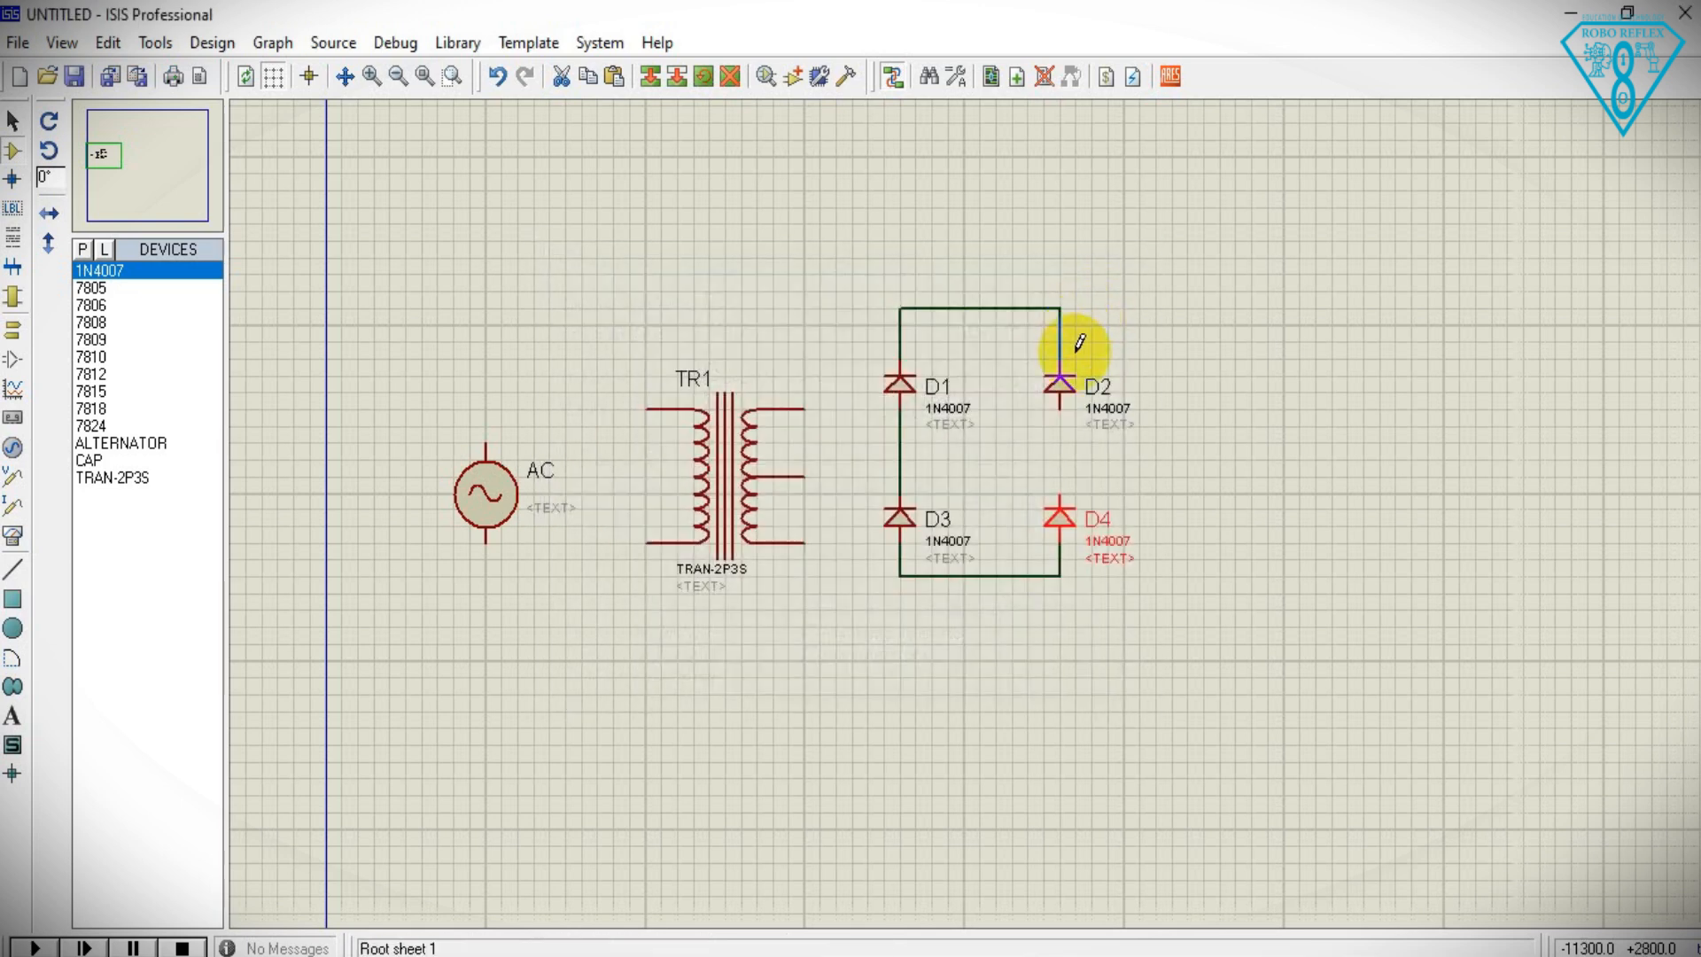
pyautogui.click(1061, 396)
pyautogui.click(1060, 498)
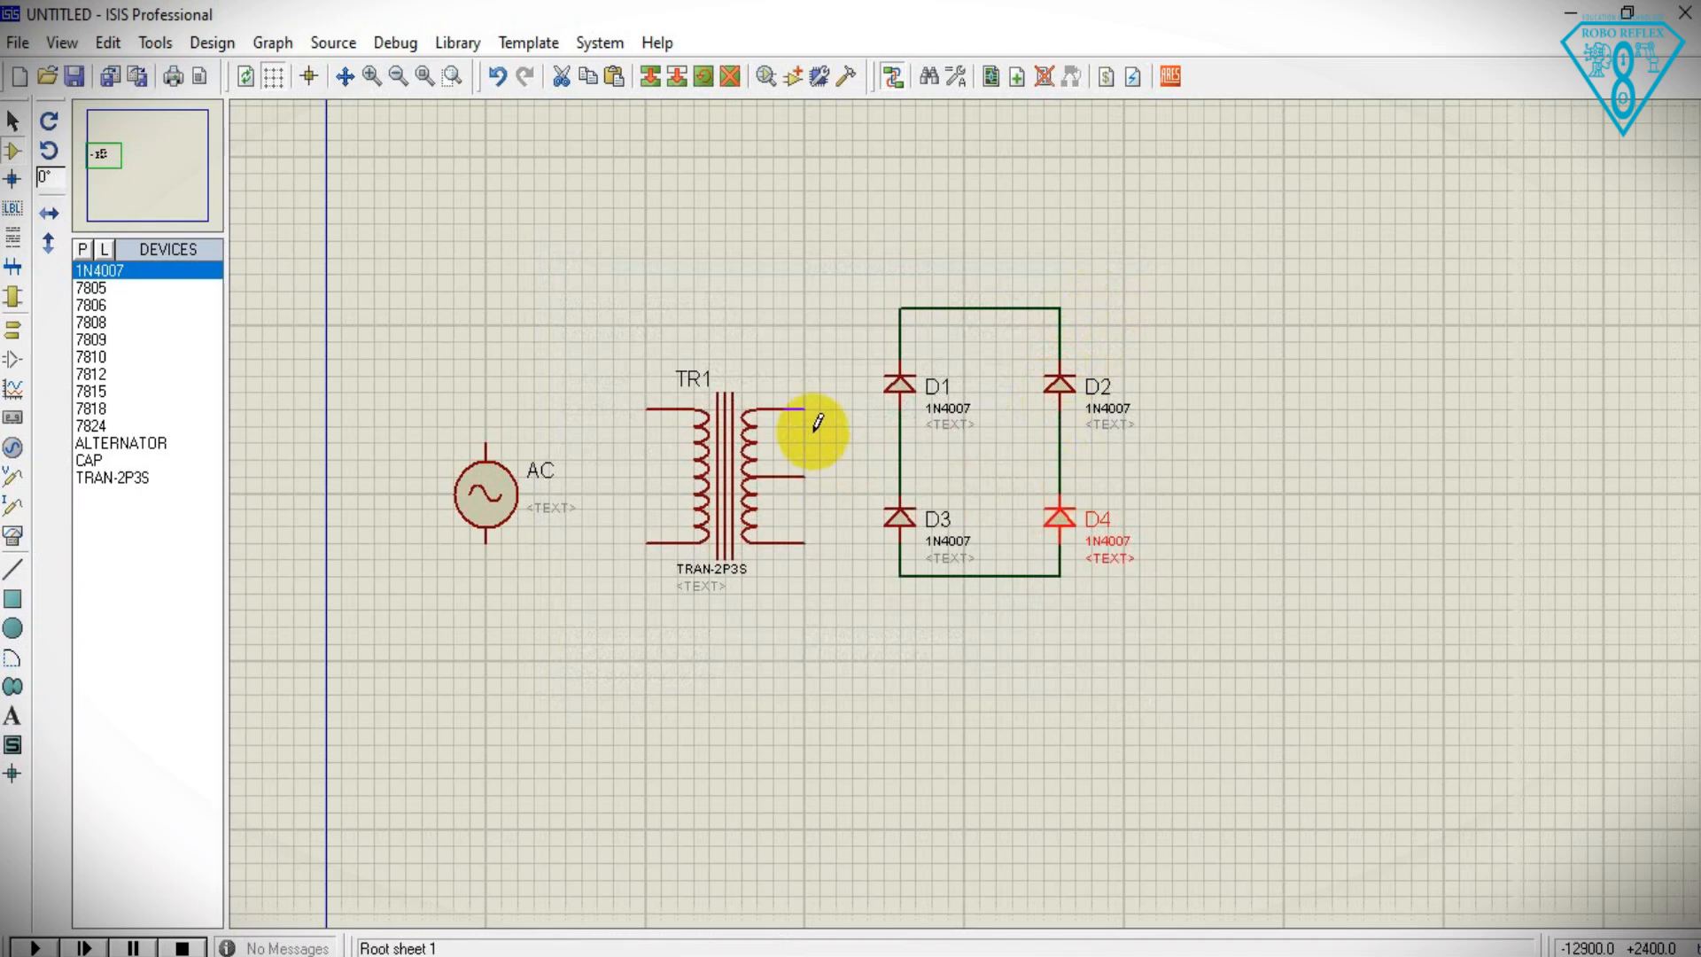
# - Wire TR1's upper secondary terminal to the D1–D3 junction and its lower secondary terminal to the D2–D4 junction
pyautogui.click(805, 407)
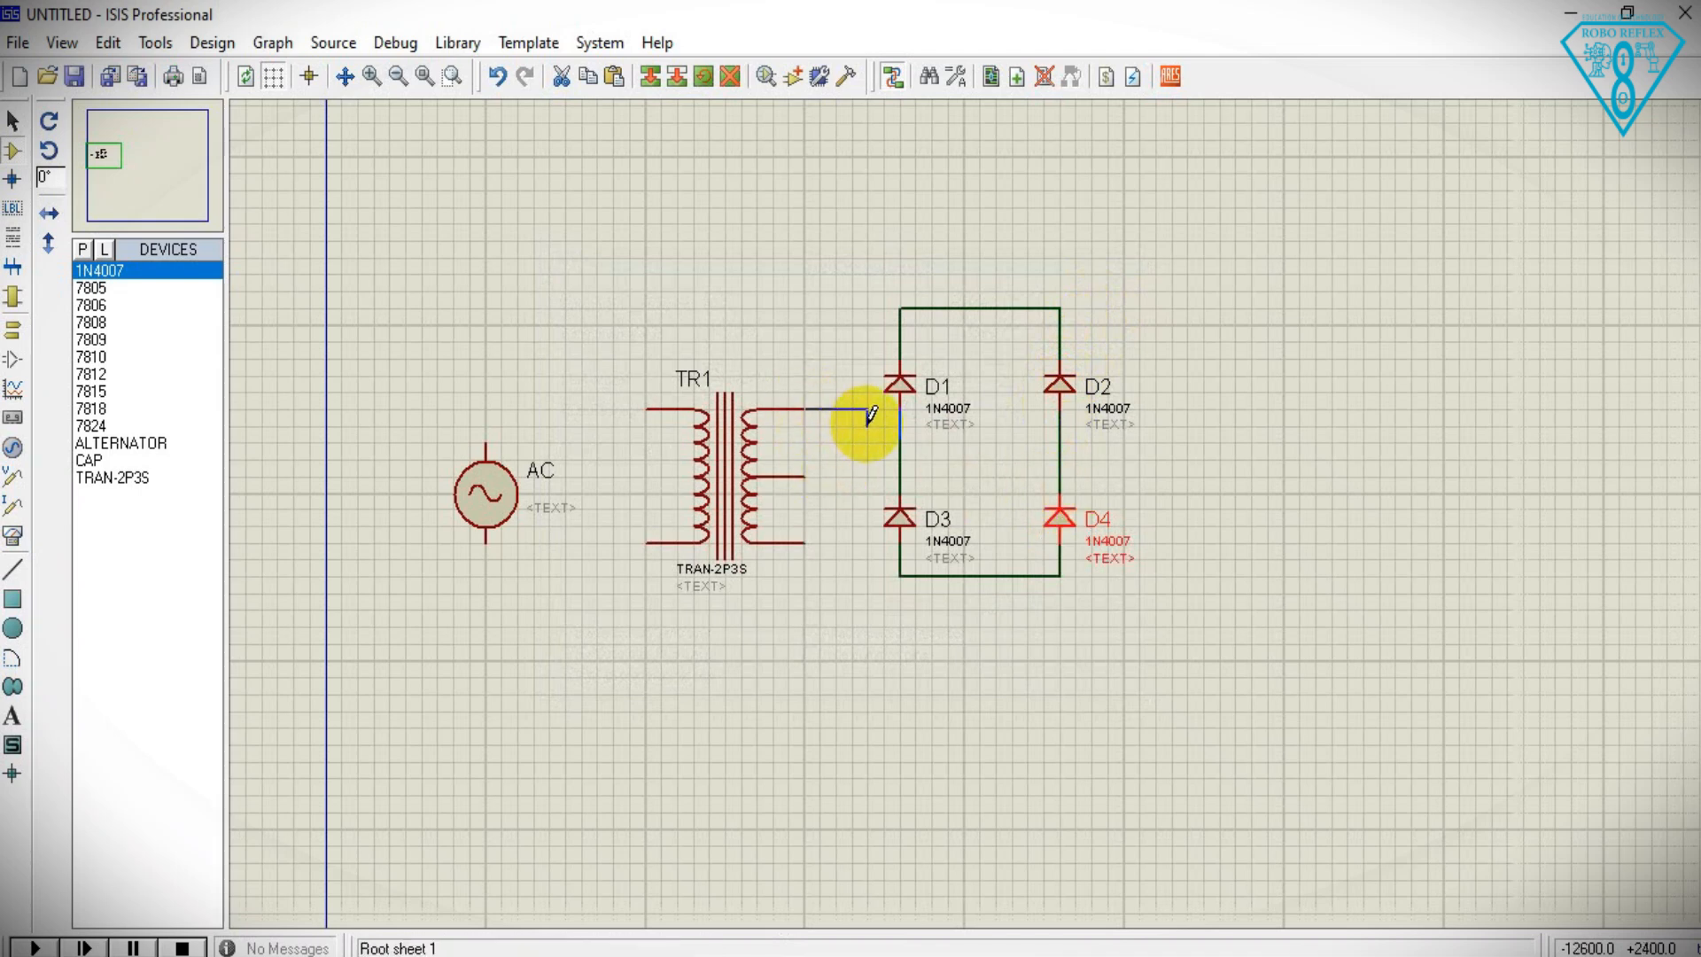
pyautogui.click(897, 438)
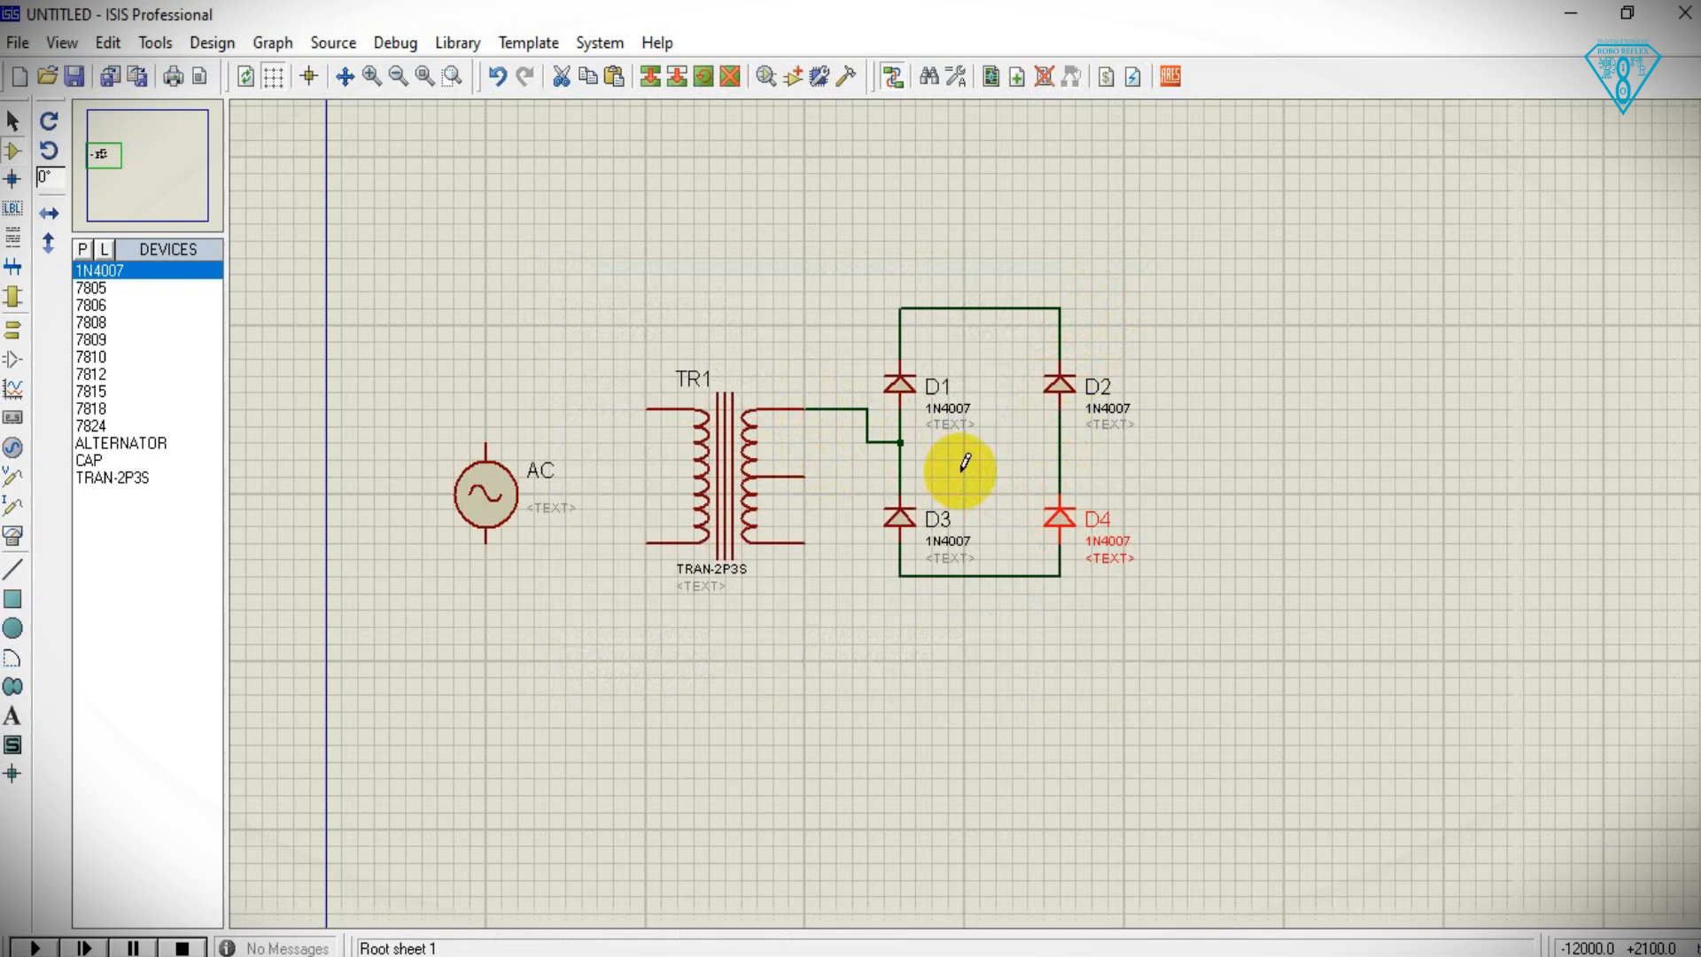
pyautogui.click(805, 542)
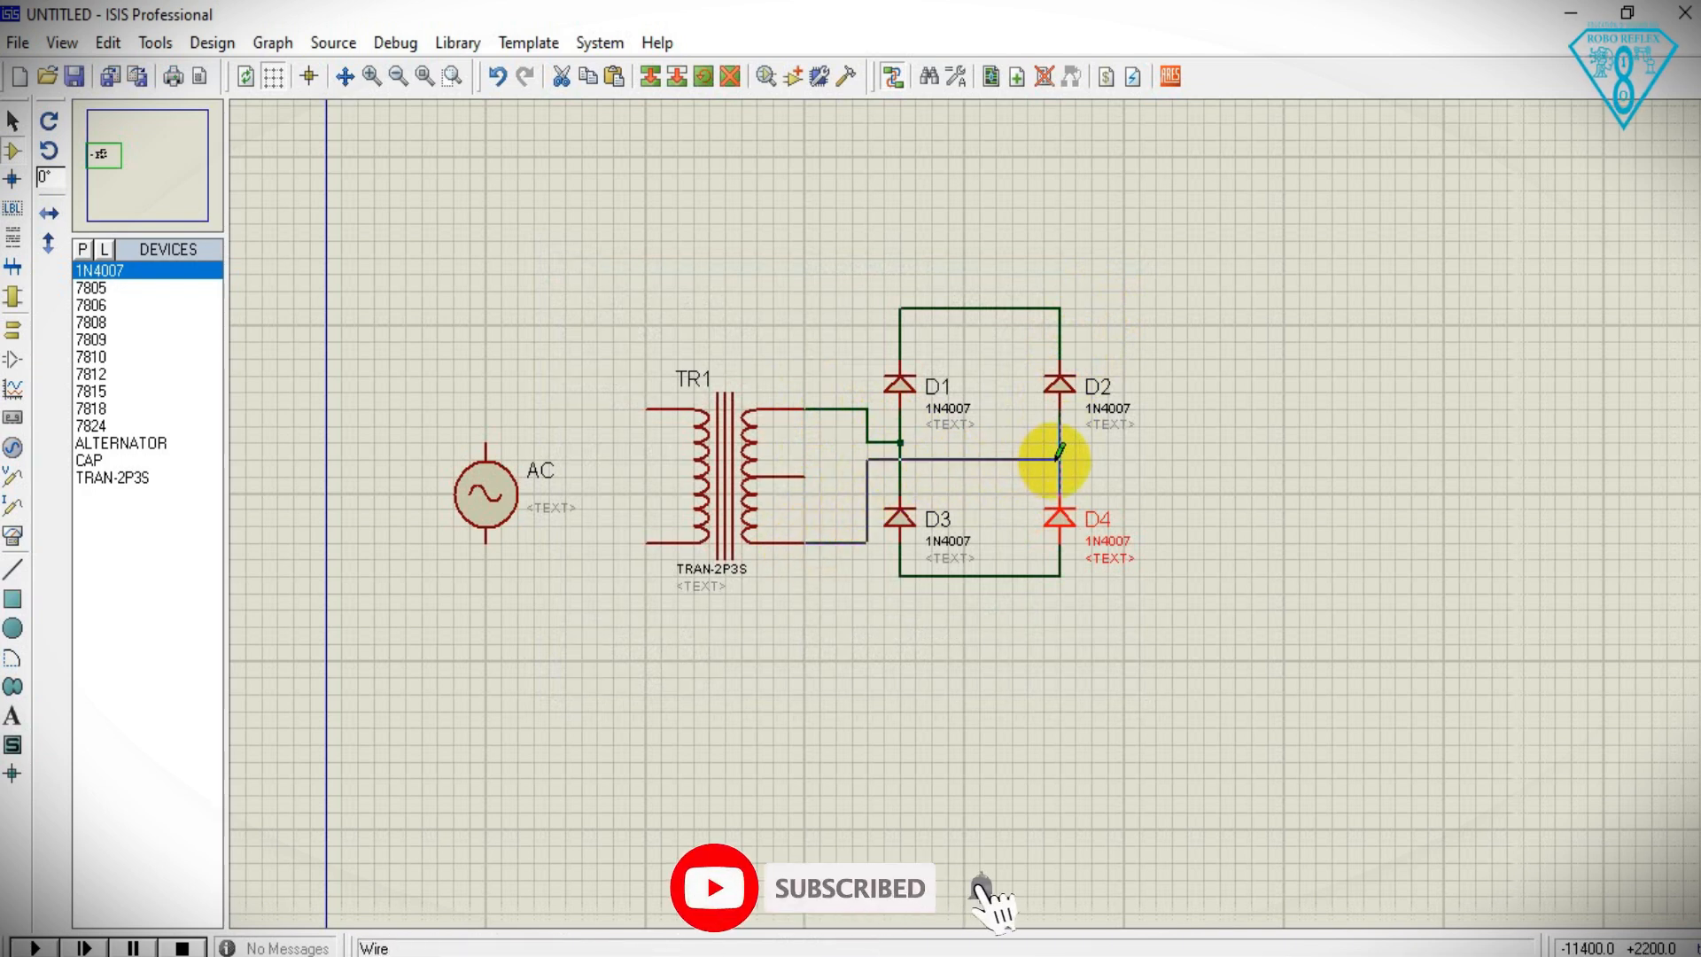
pyautogui.click(1058, 458)
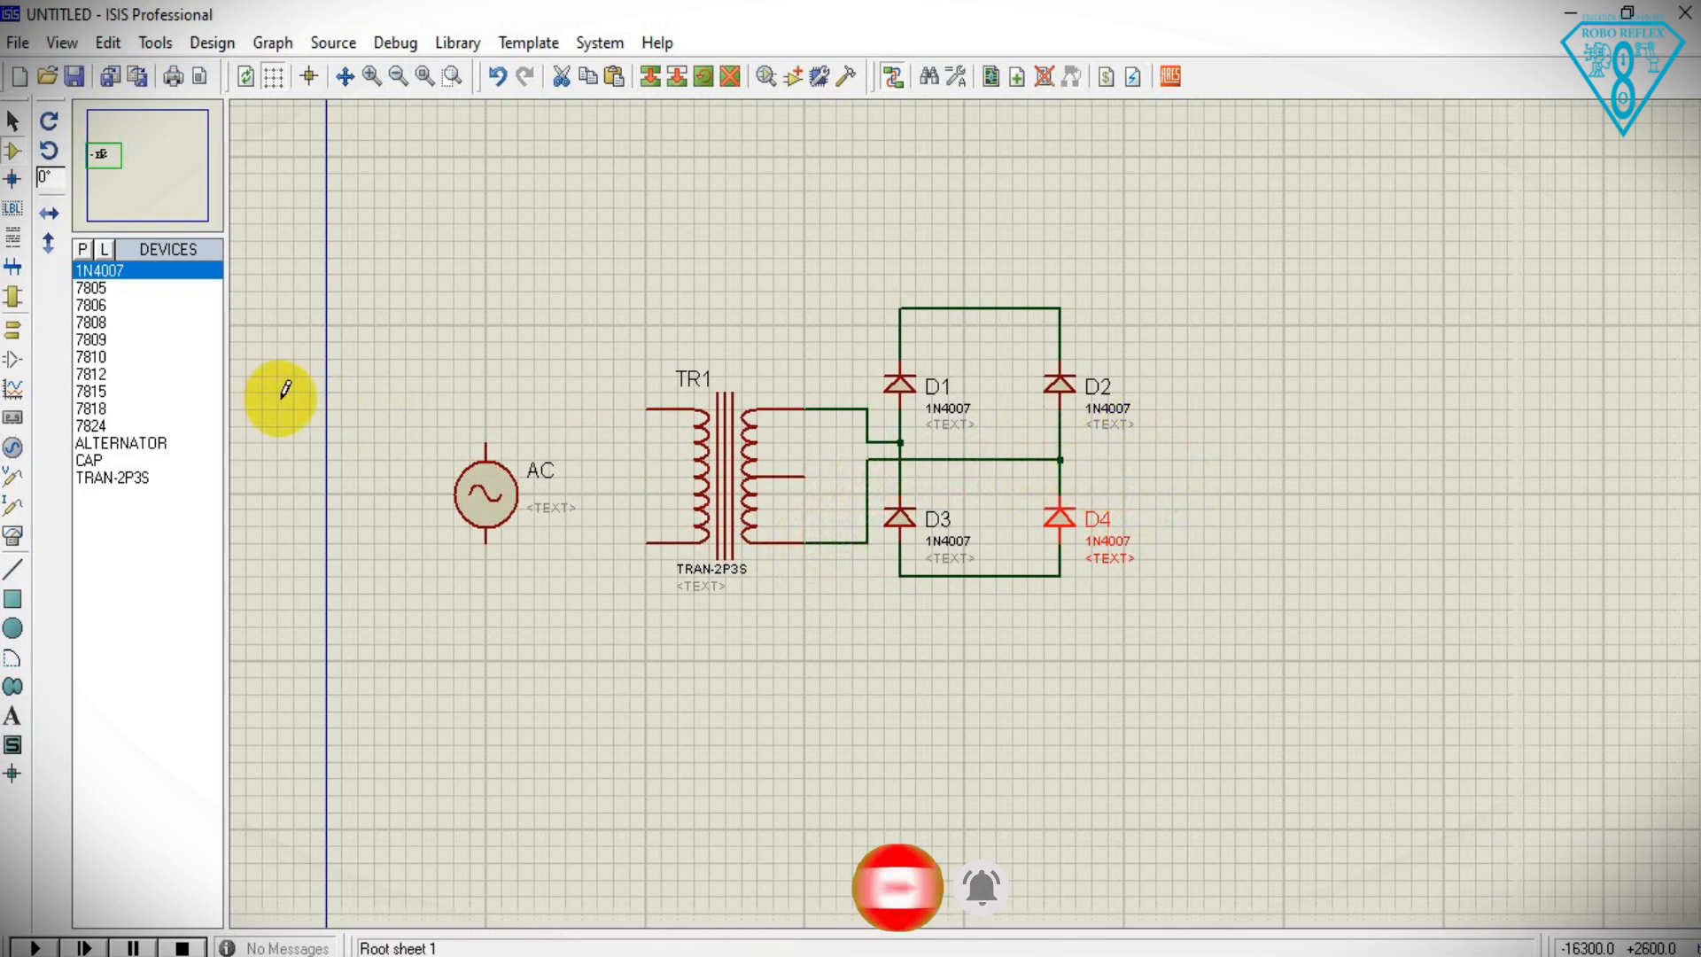
# - Wire the two terminals of the AC source to the upper and lower primary terminals of TR1
pyautogui.click(486, 439)
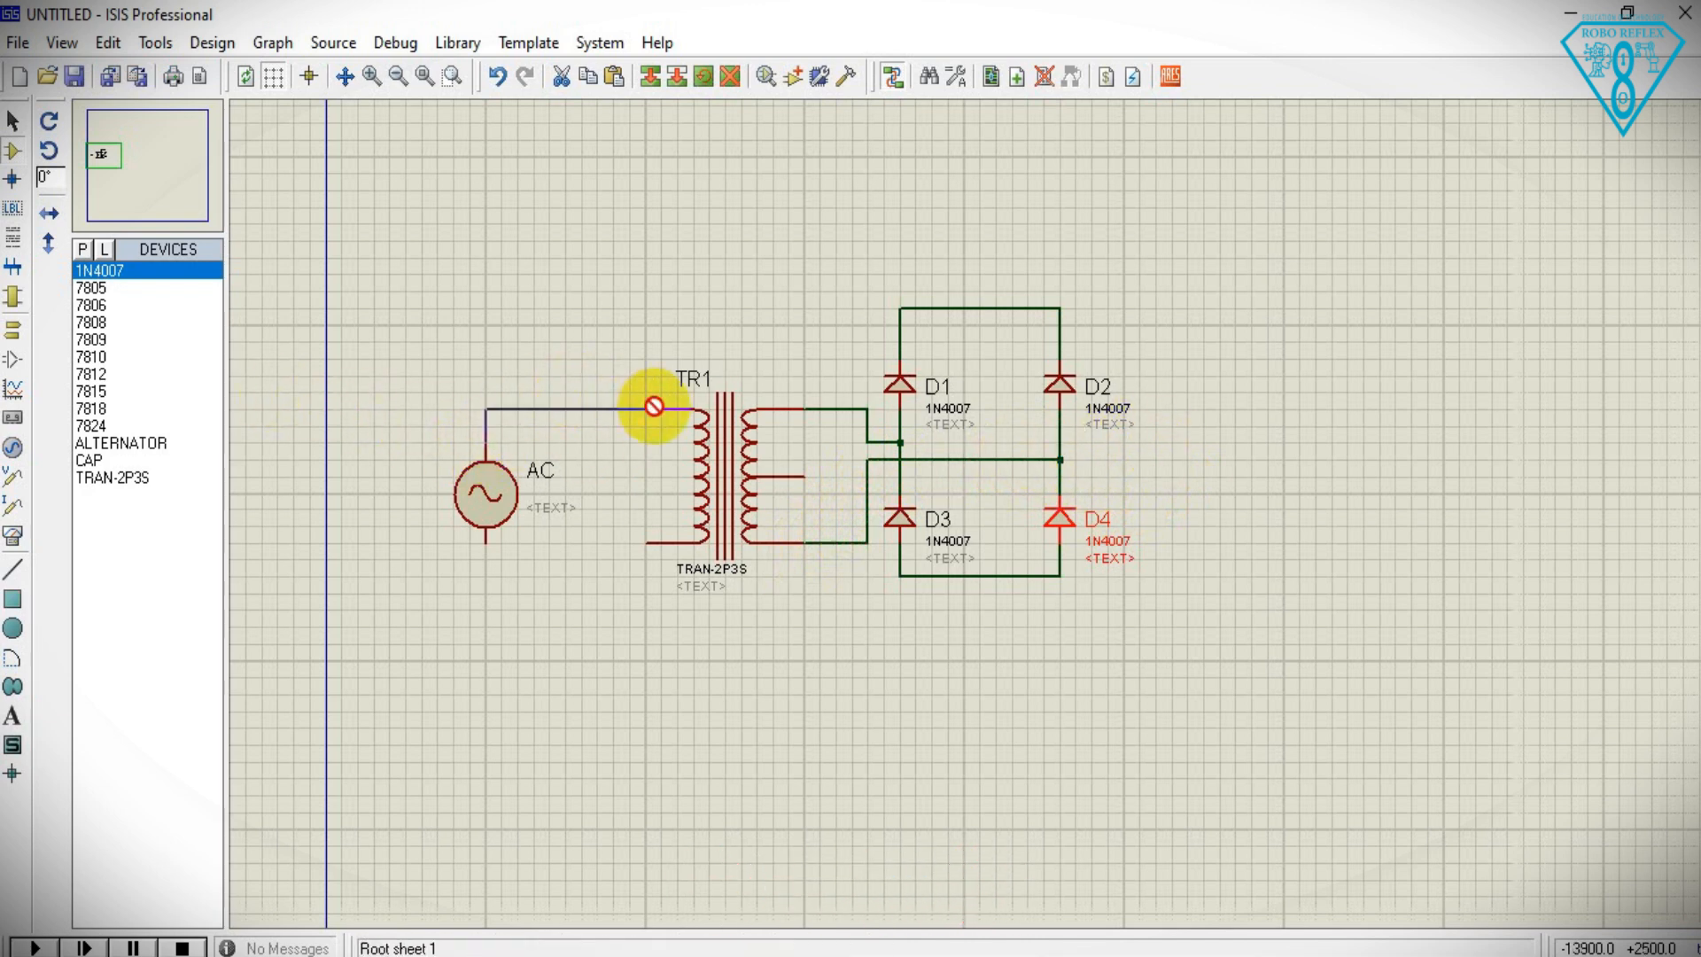
pyautogui.click(651, 410)
pyautogui.click(488, 540)
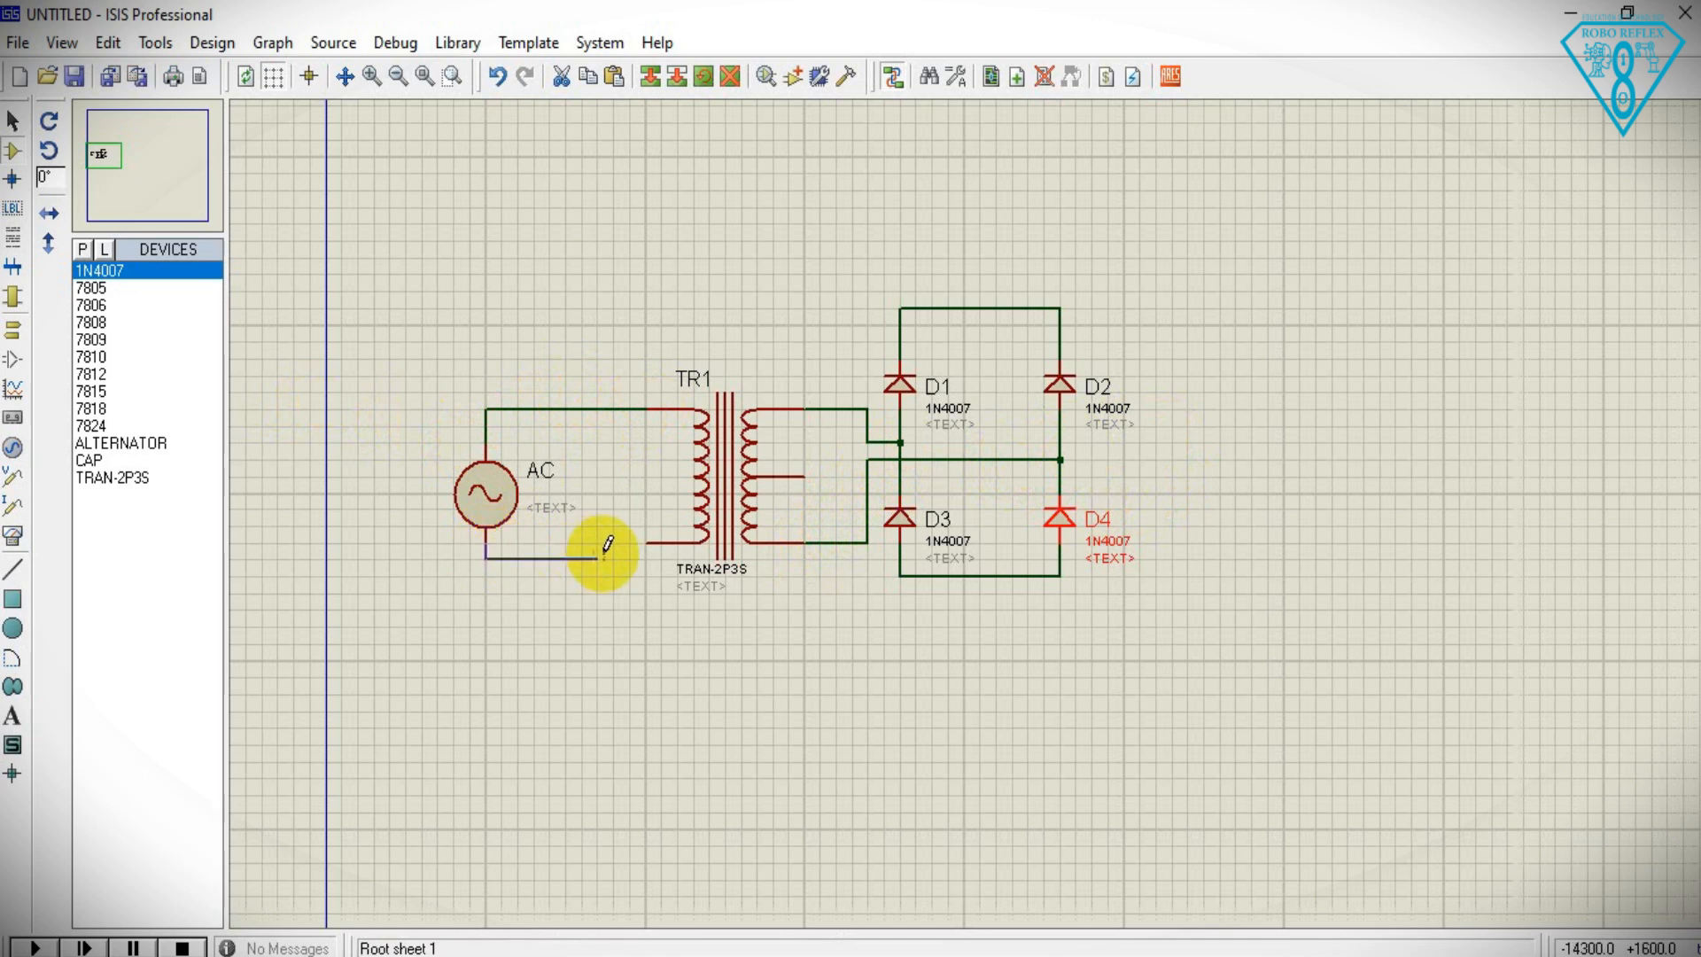
pyautogui.click(651, 542)
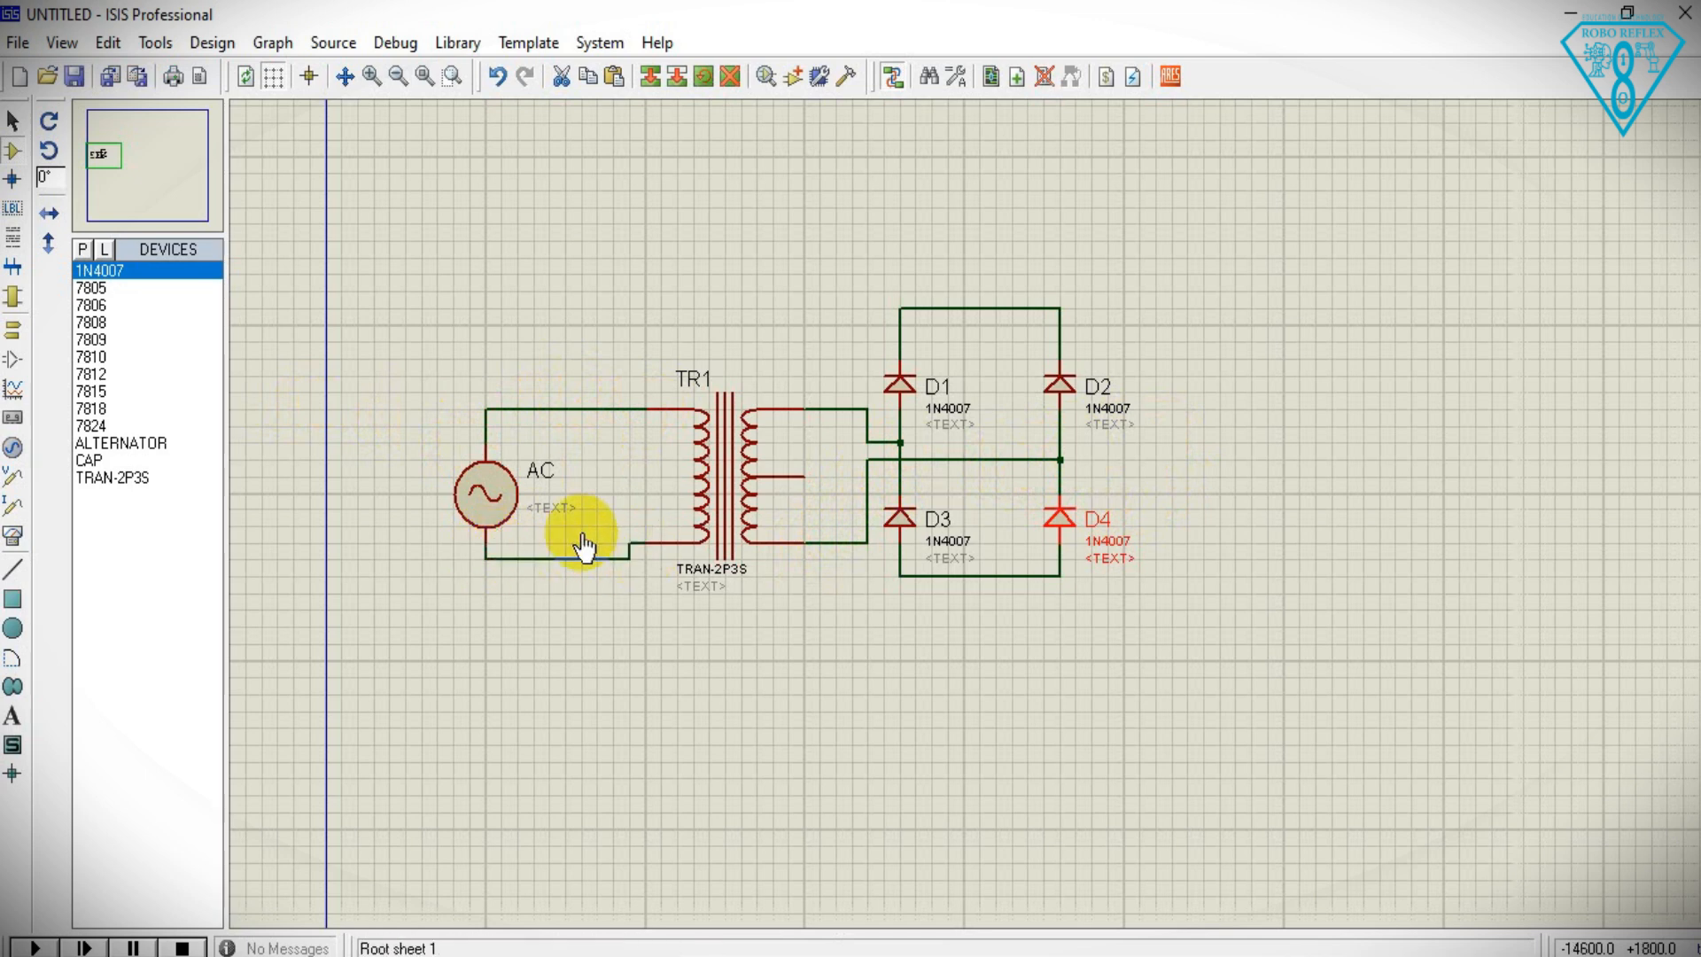
# - Place a CAP capacitor to the right of the diode bridge and rotate it by 90 degrees to stand vertically
pyautogui.click(107, 462)
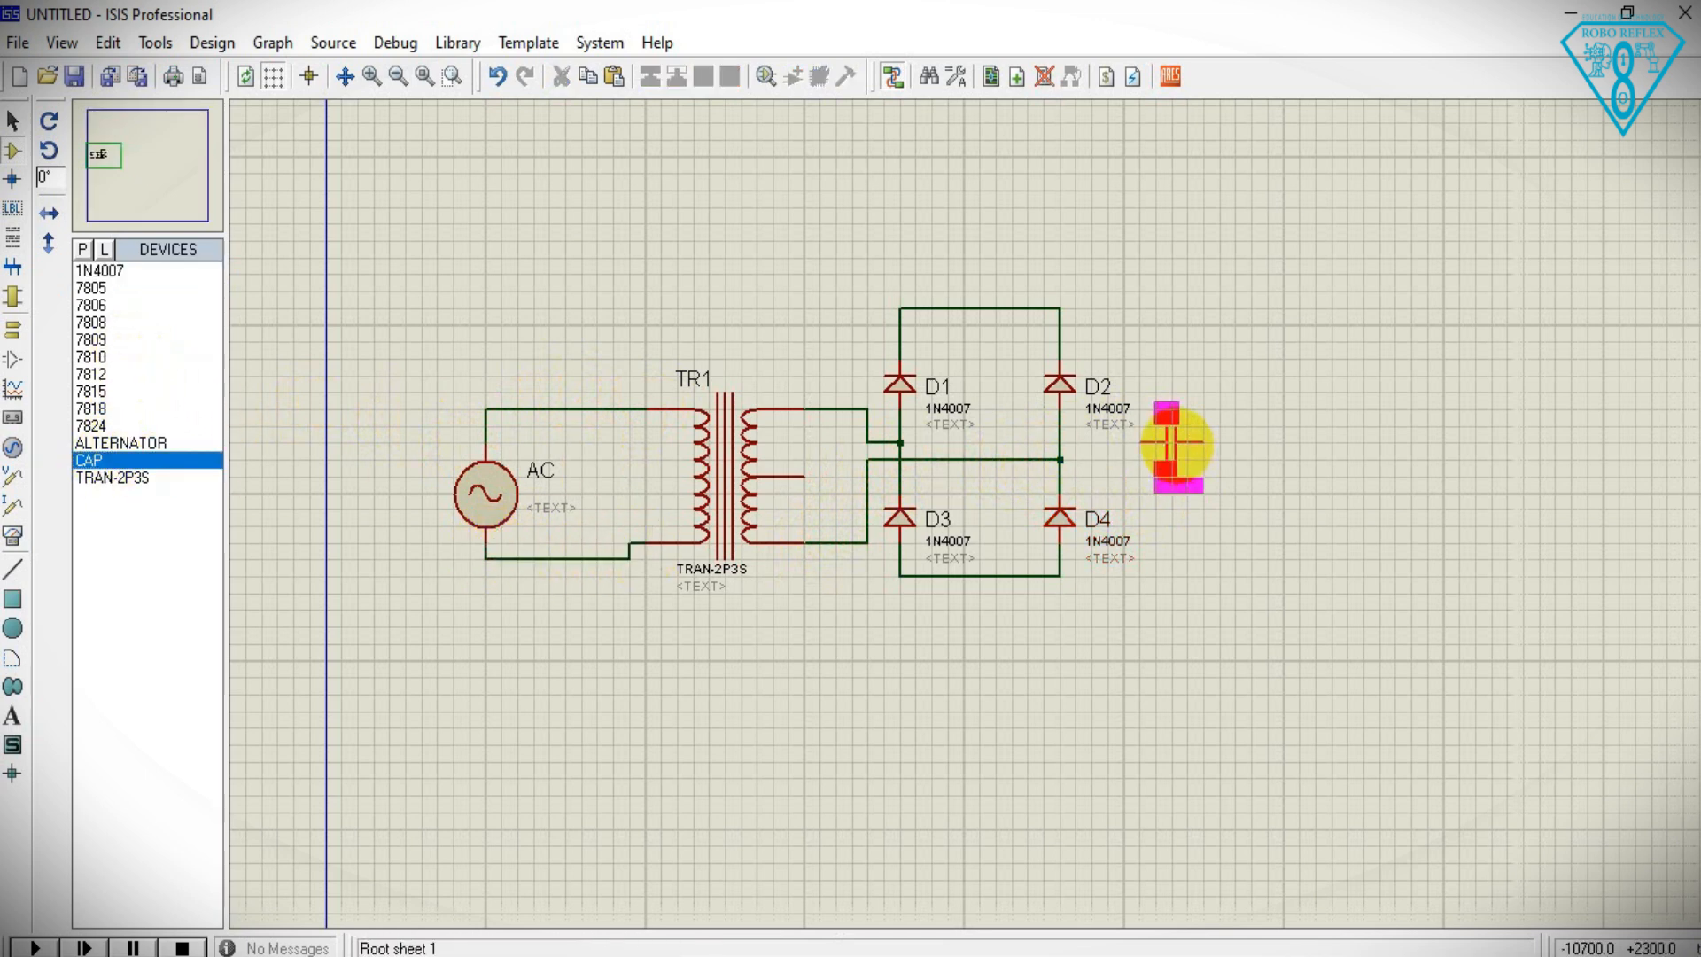
pyautogui.click(1171, 443)
pyautogui.rightClick(1175, 446)
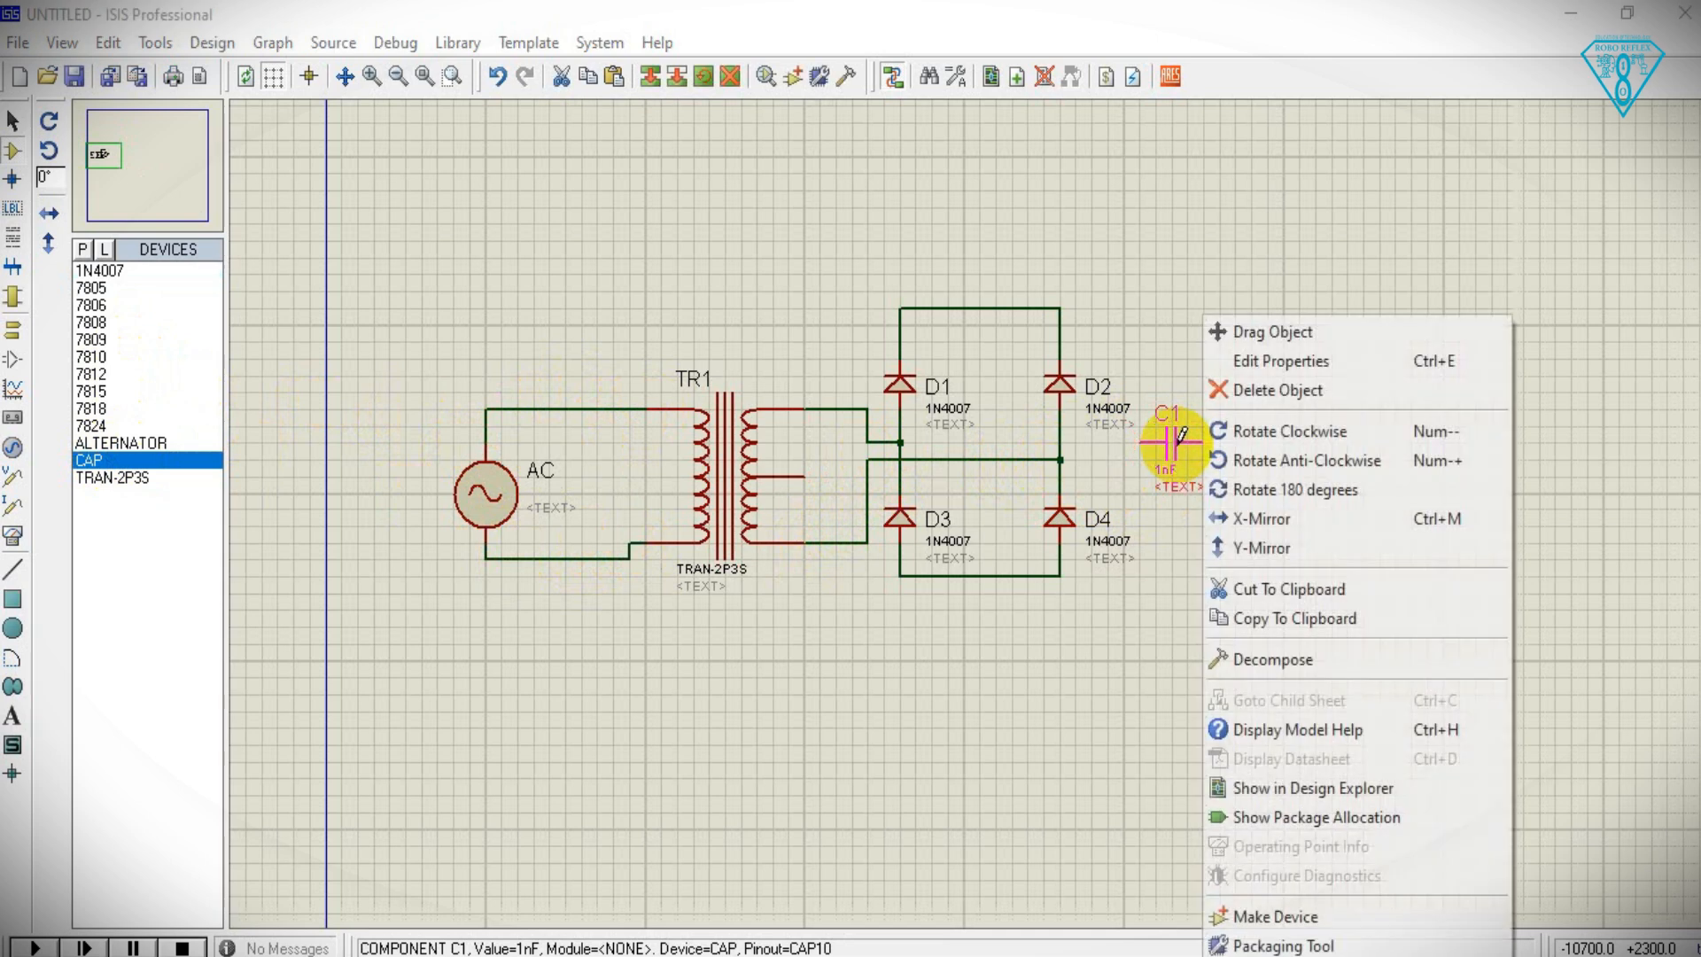
pyautogui.click(1244, 443)
# - Wire C1 across the bridge output, from the upper D1–D2 rail to the lower D3–D4 rail
pyautogui.click(1060, 308)
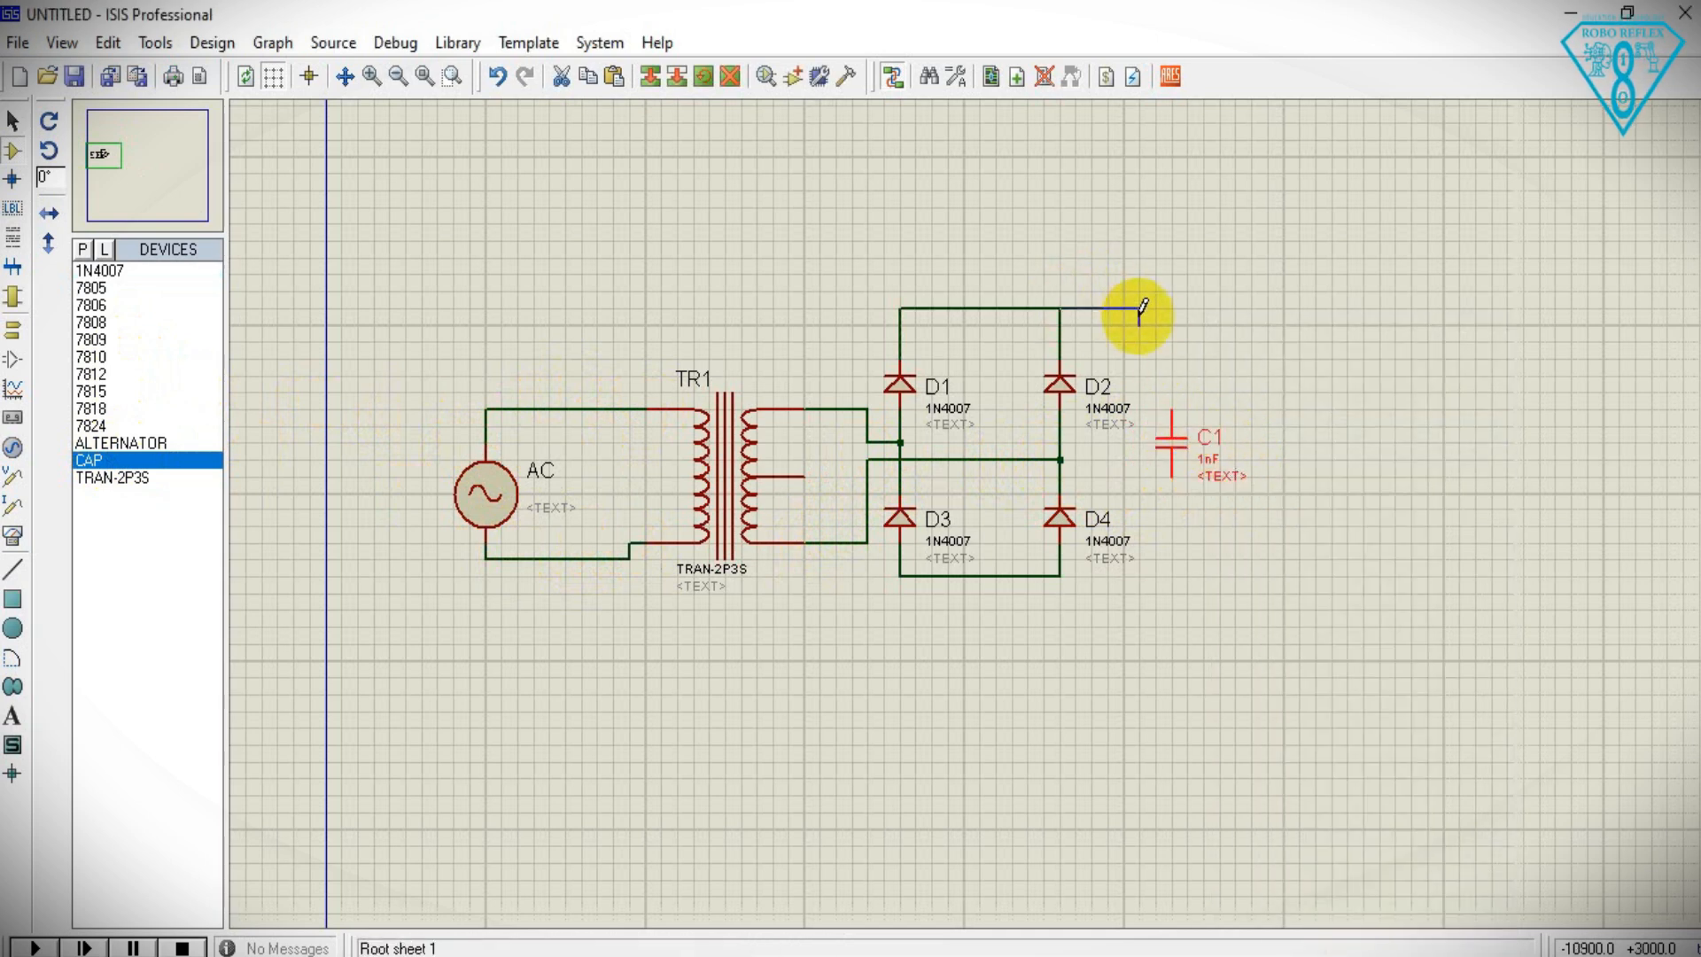
pyautogui.click(1172, 410)
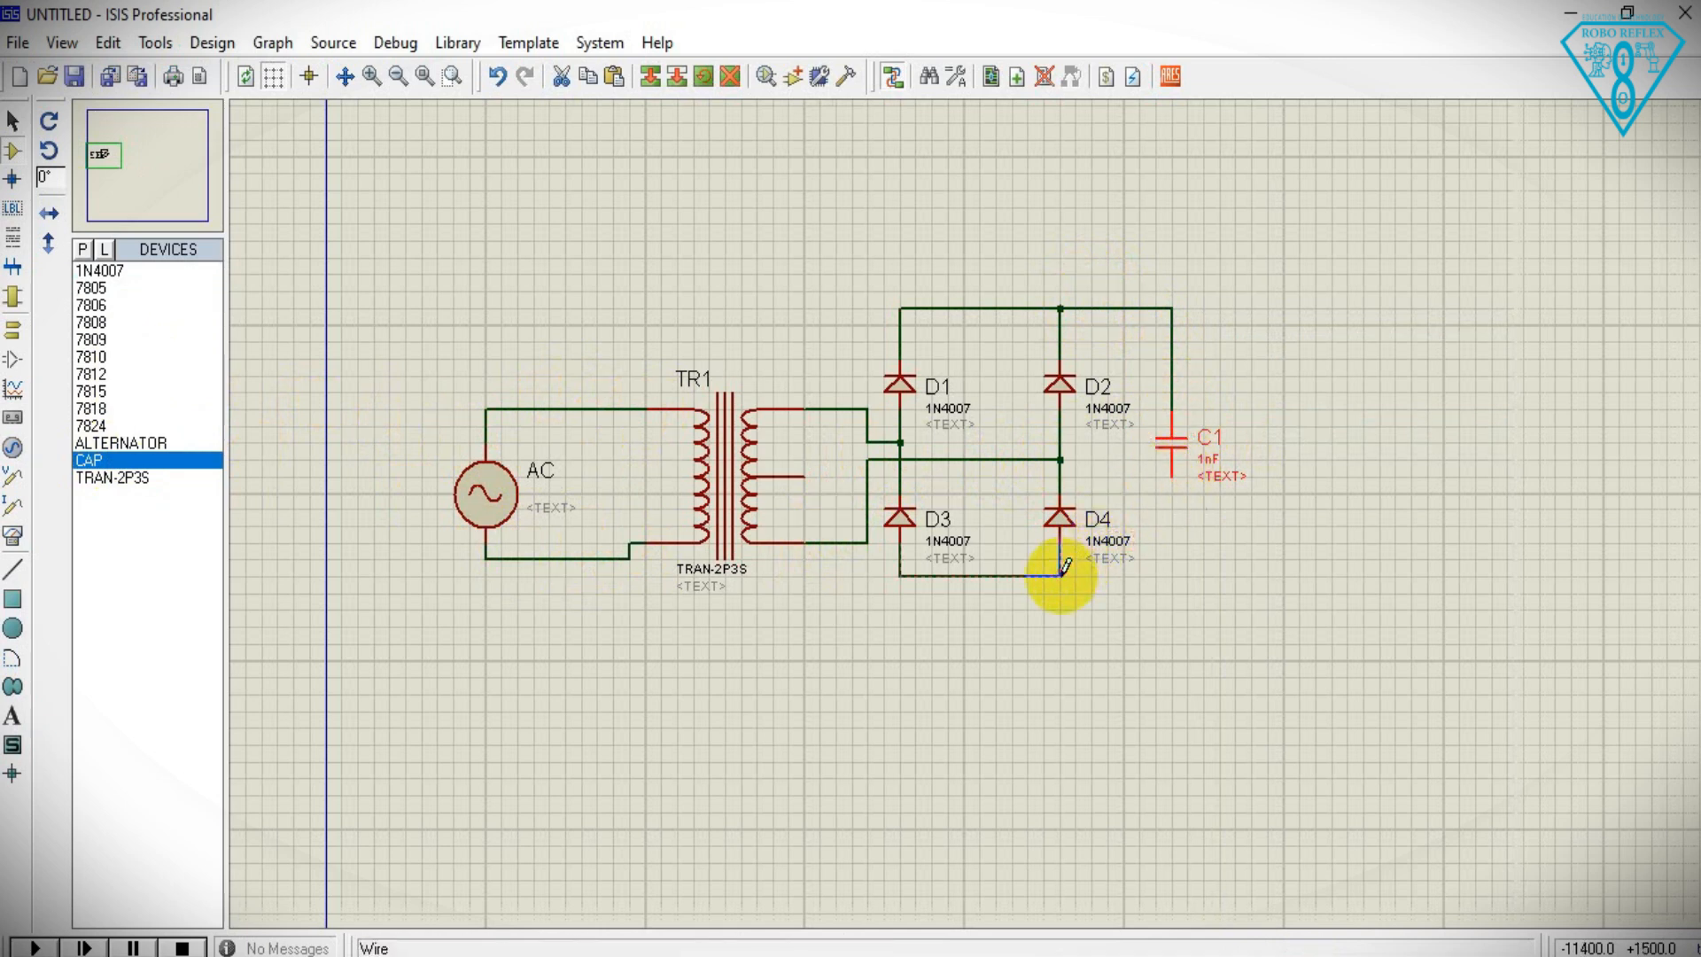
pyautogui.click(1061, 573)
pyautogui.click(1175, 479)
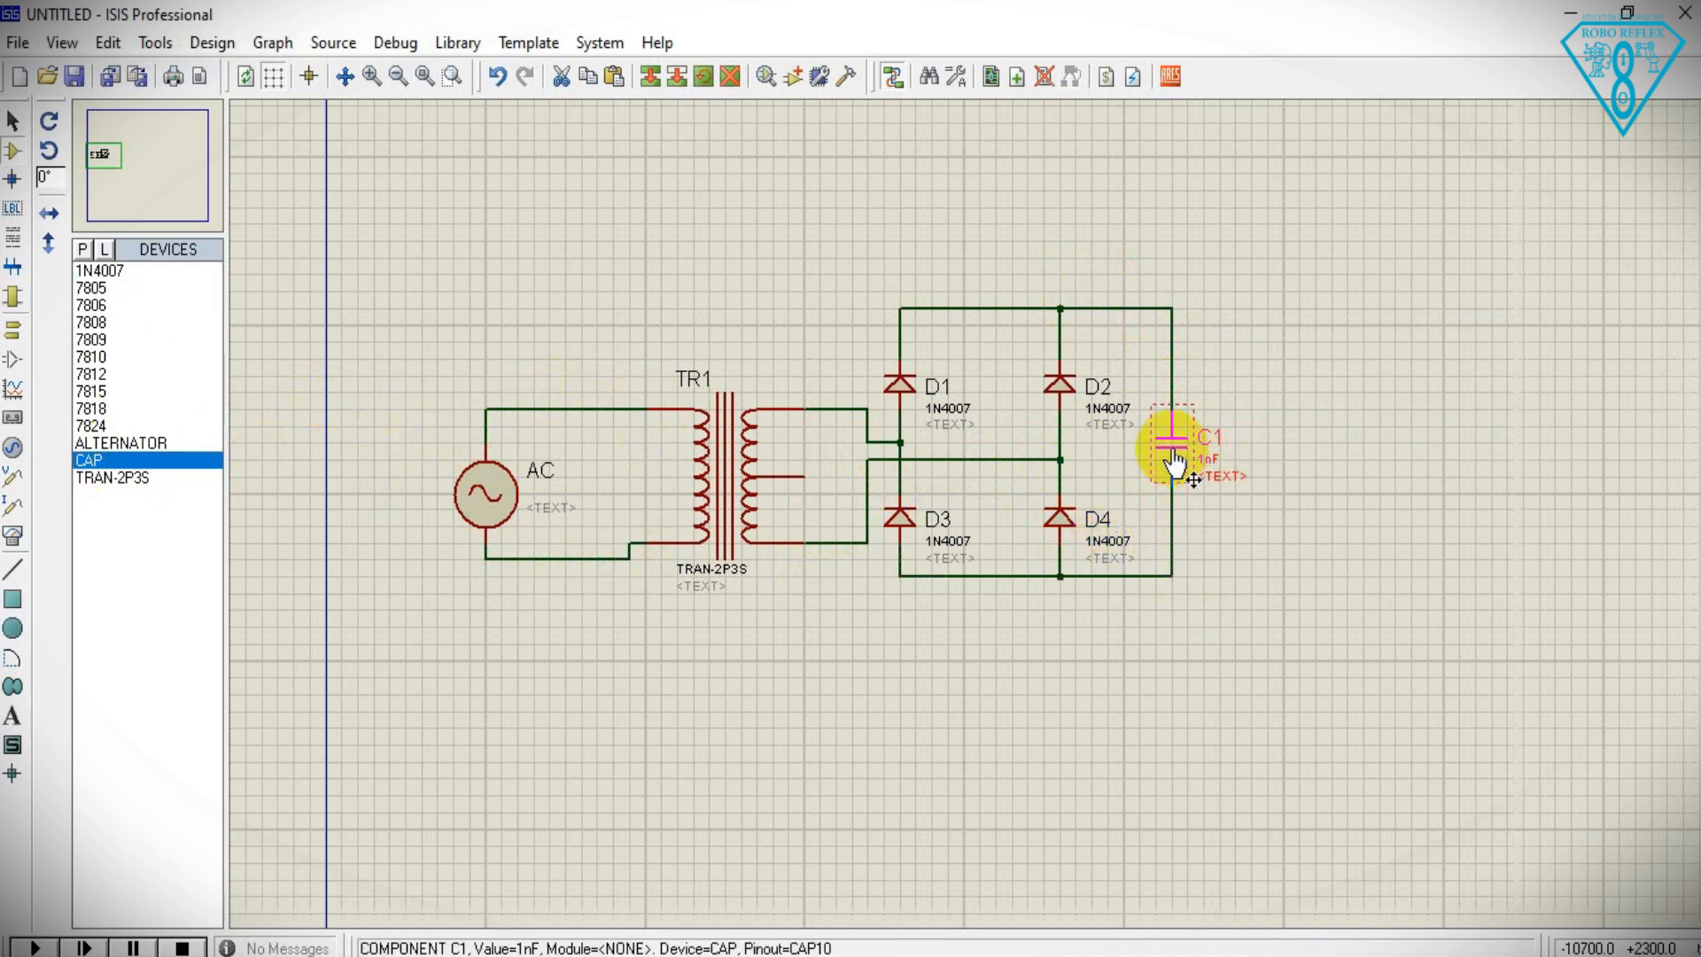
# - Set the capacitance of C1 to 1800uF
pyautogui.doubleClick(1179, 460)
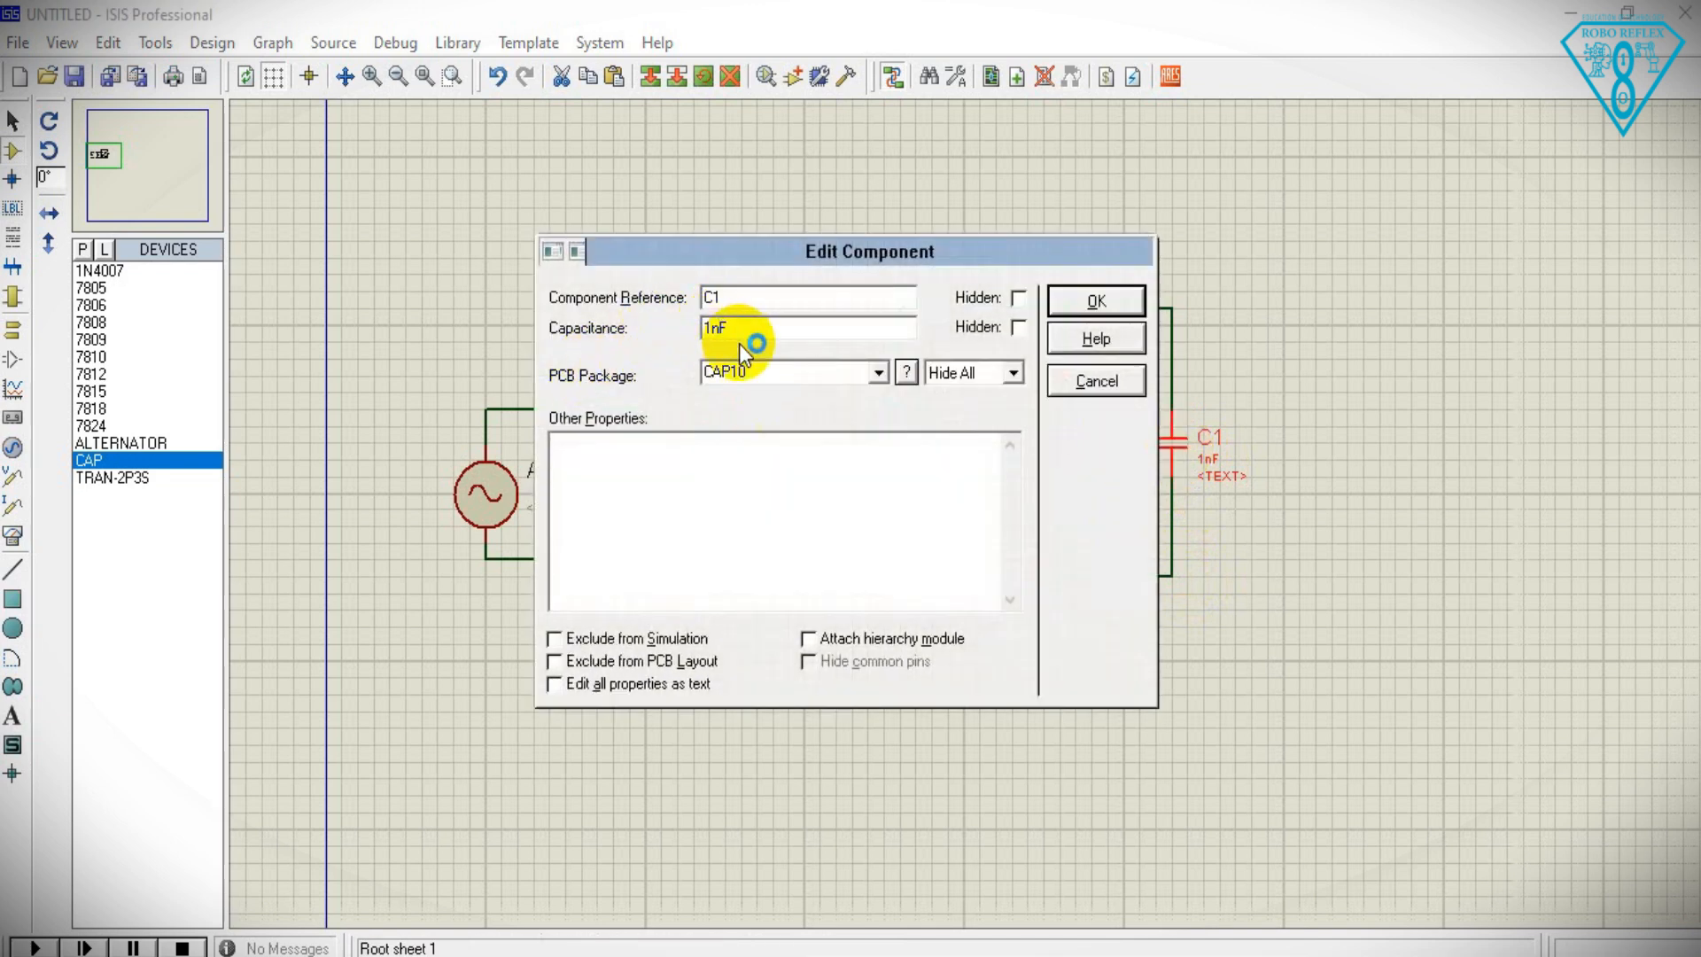
pyautogui.write('800u')
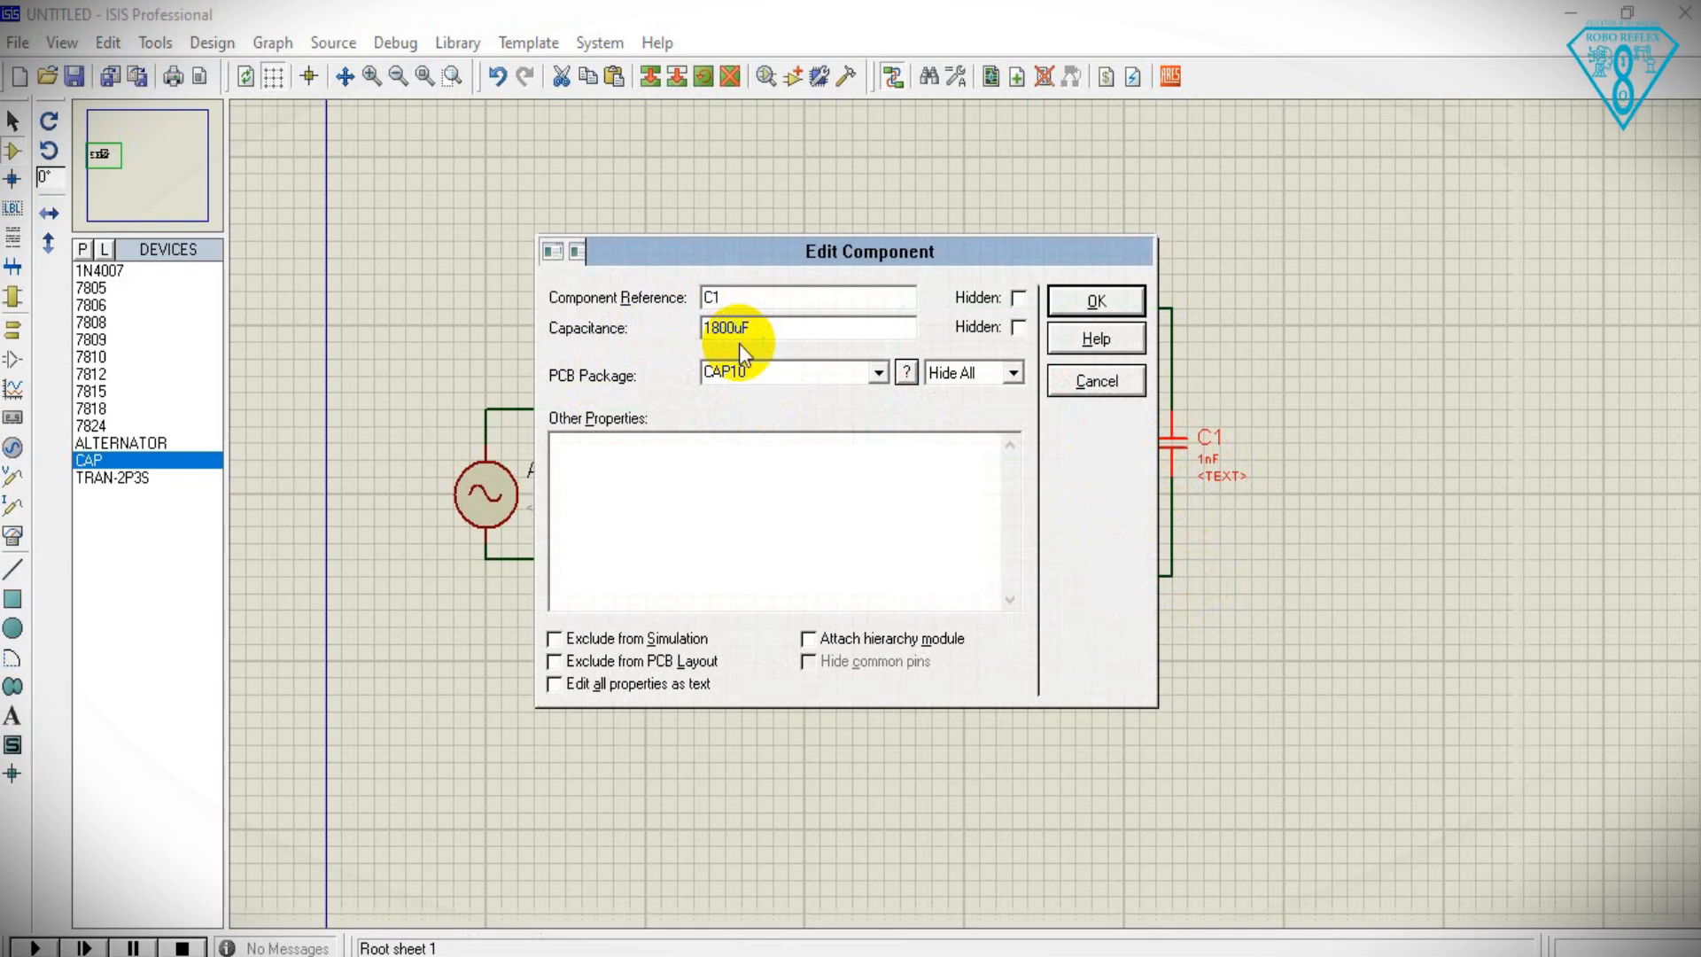
pyautogui.click(1065, 305)
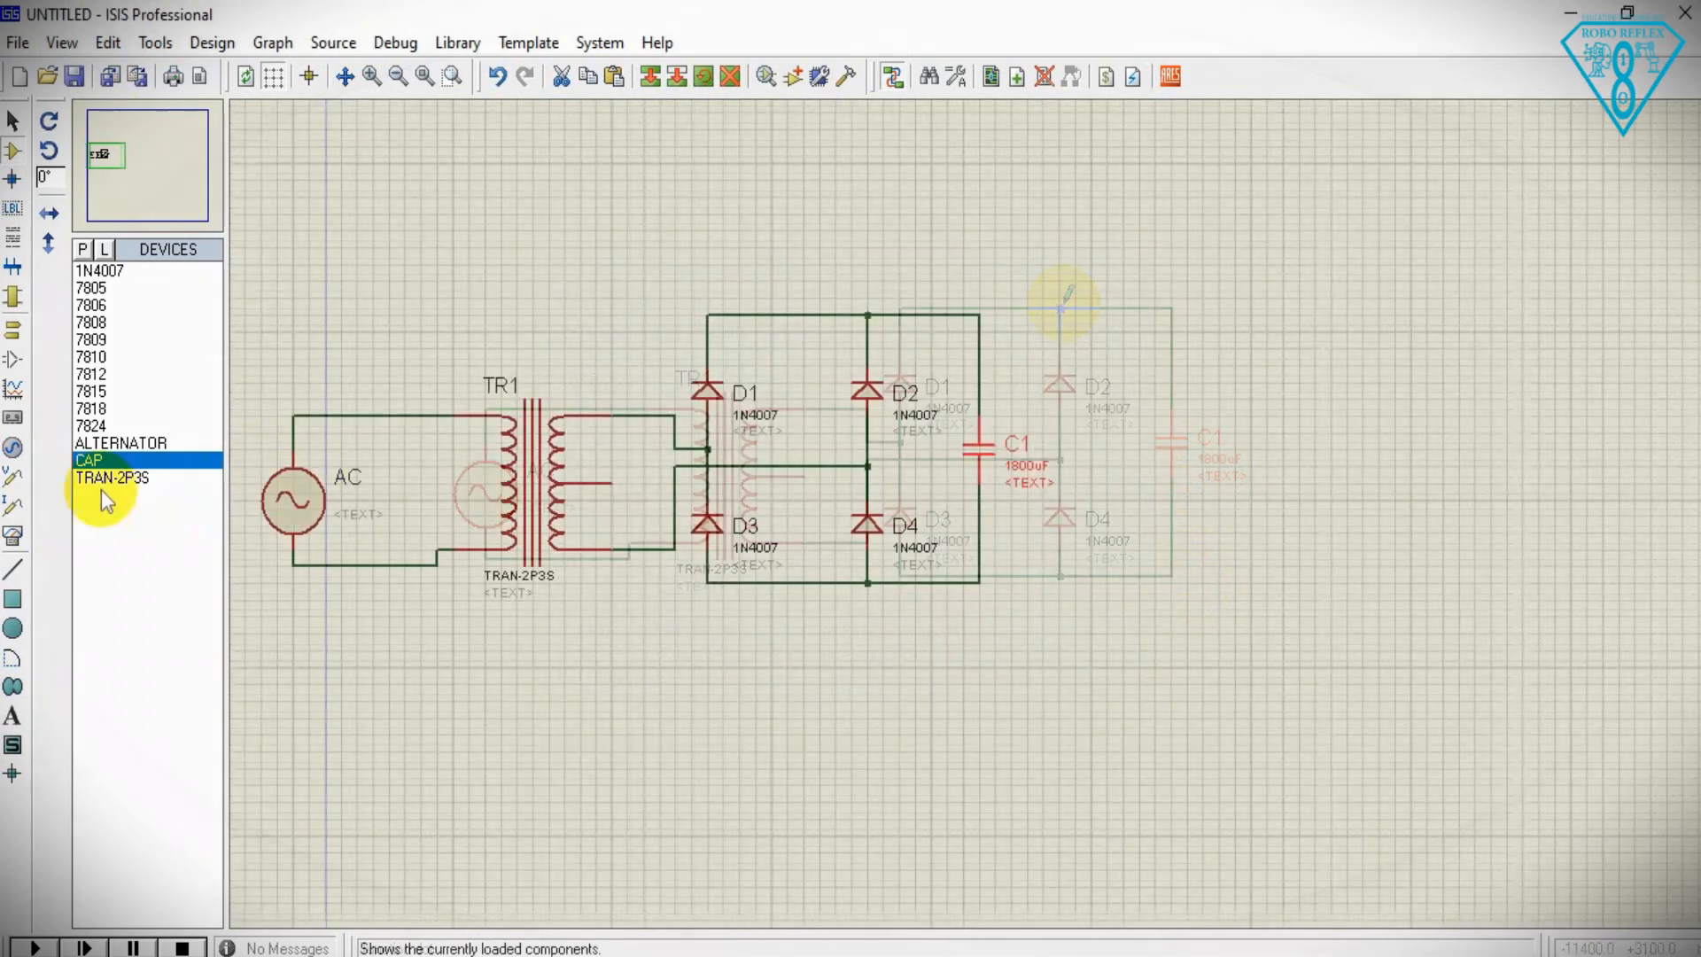
# - Place a GROUND terminal below the bridge and connect it to the lower rail between D4 and C1
pyautogui.click(13, 326)
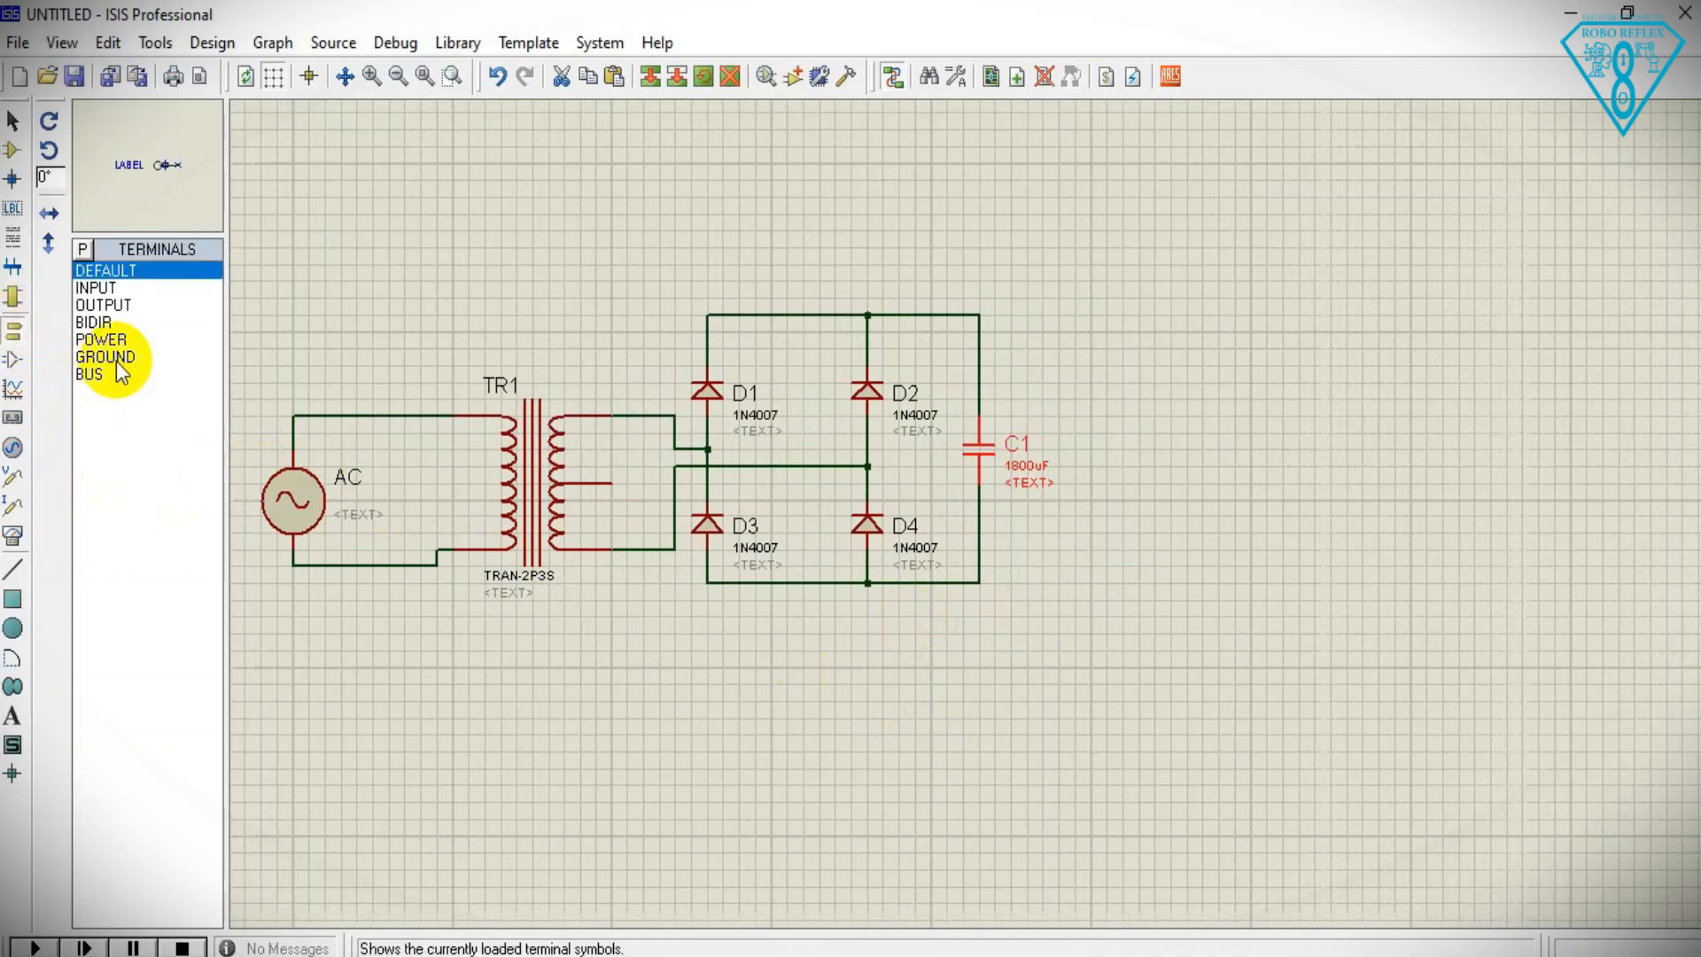
pyautogui.doubleClick(105, 357)
pyautogui.press('Escape')
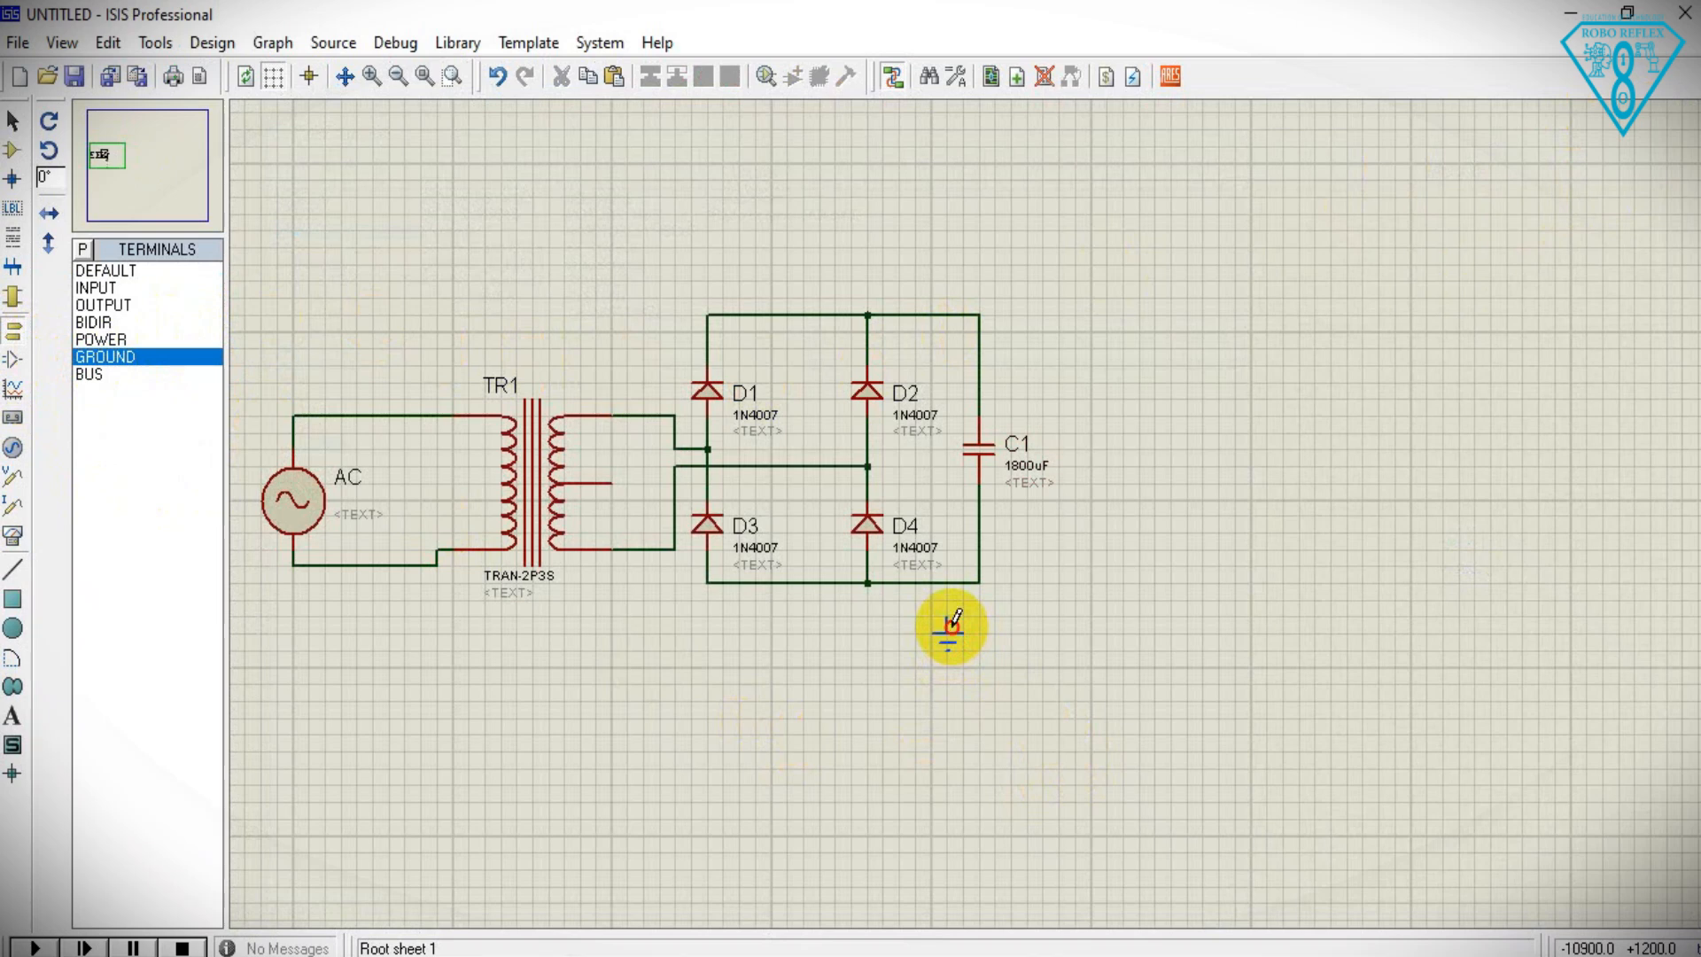
pyautogui.click(948, 582)
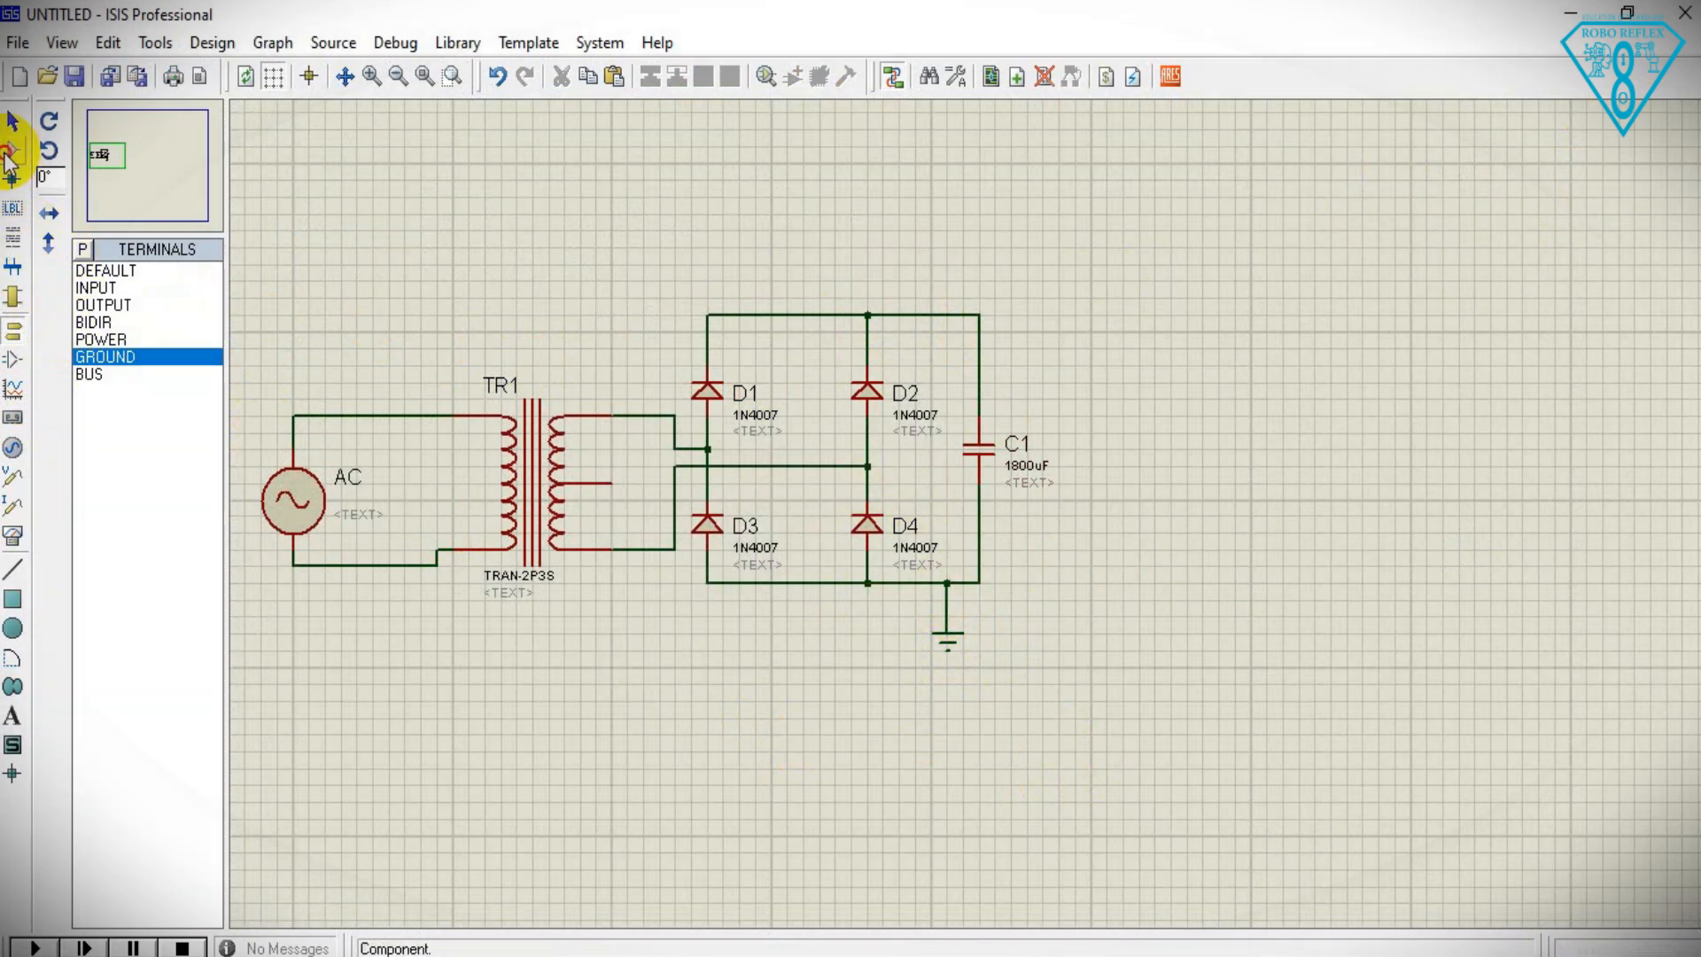
# - Place a 7824 voltage regulator to the right of C1 with its input level with the upper rail
pyautogui.click(13, 150)
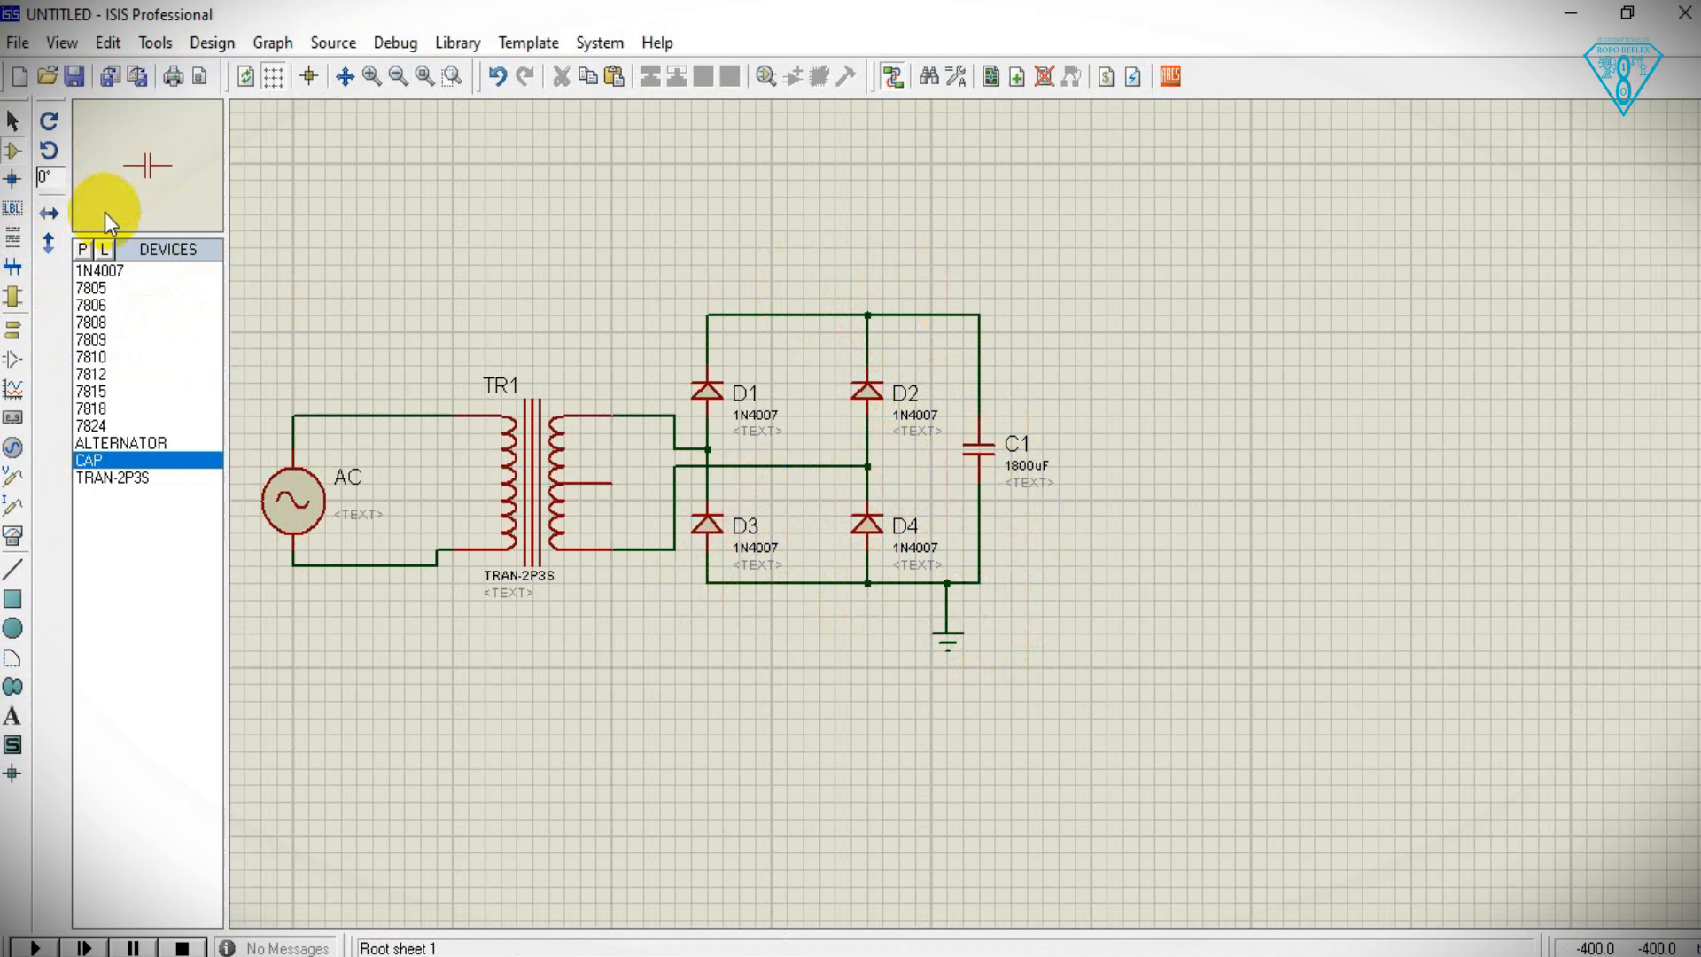
pyautogui.click(104, 427)
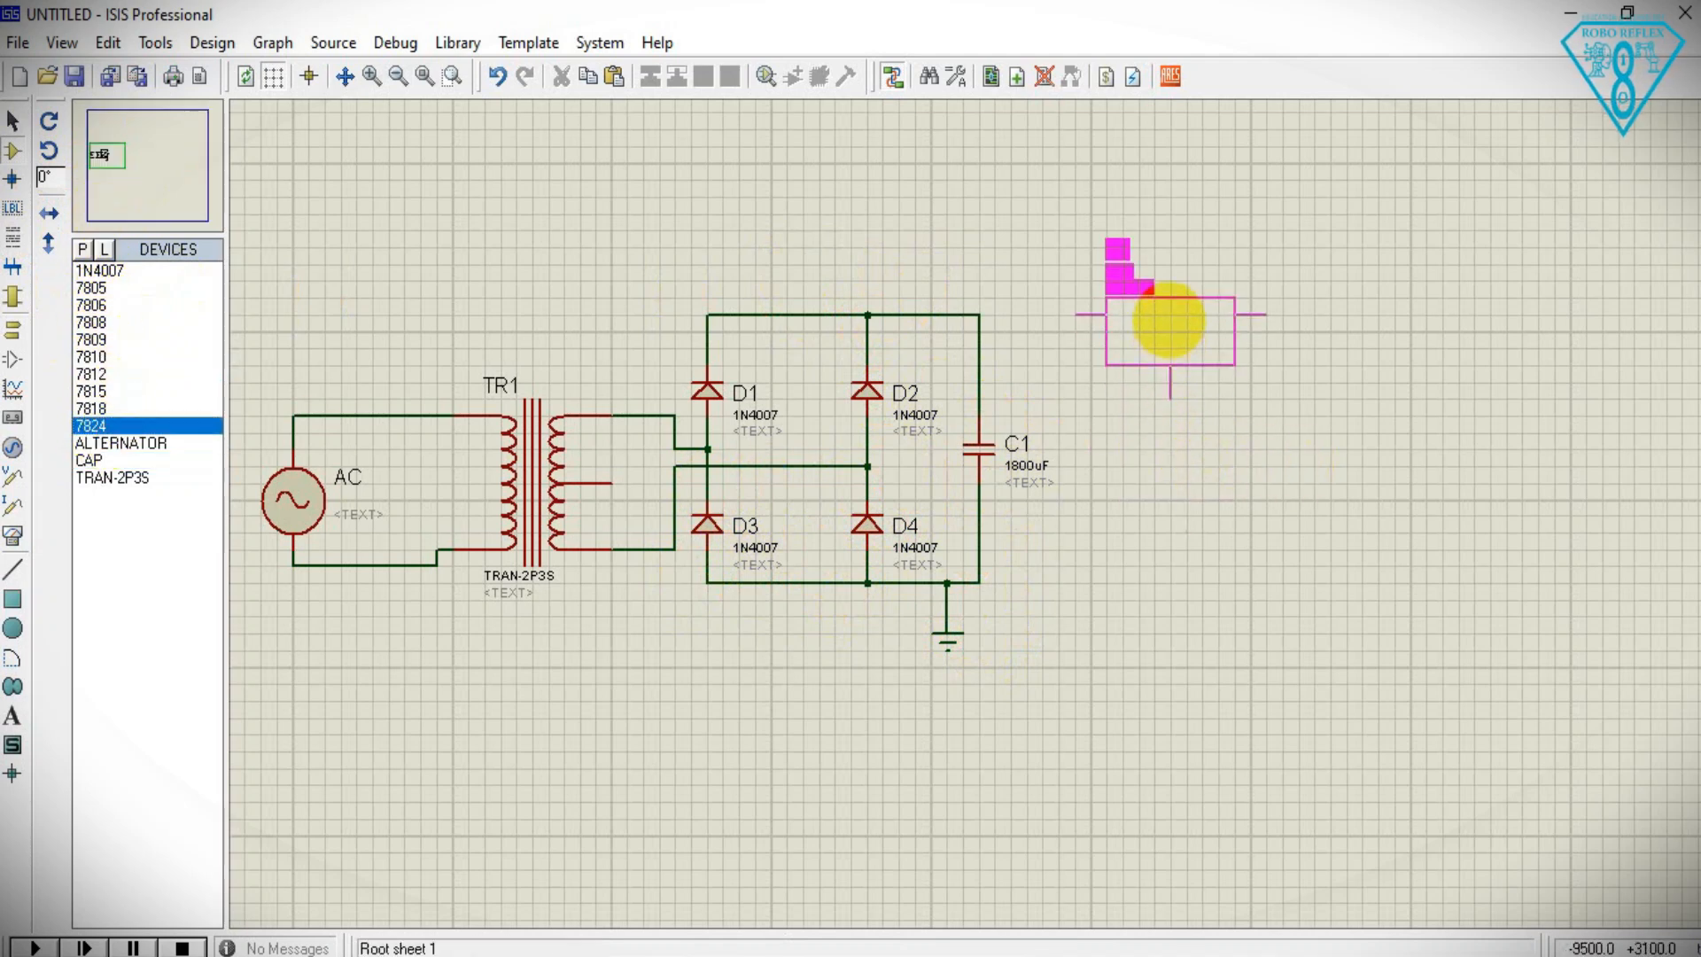
pyautogui.click(1190, 317)
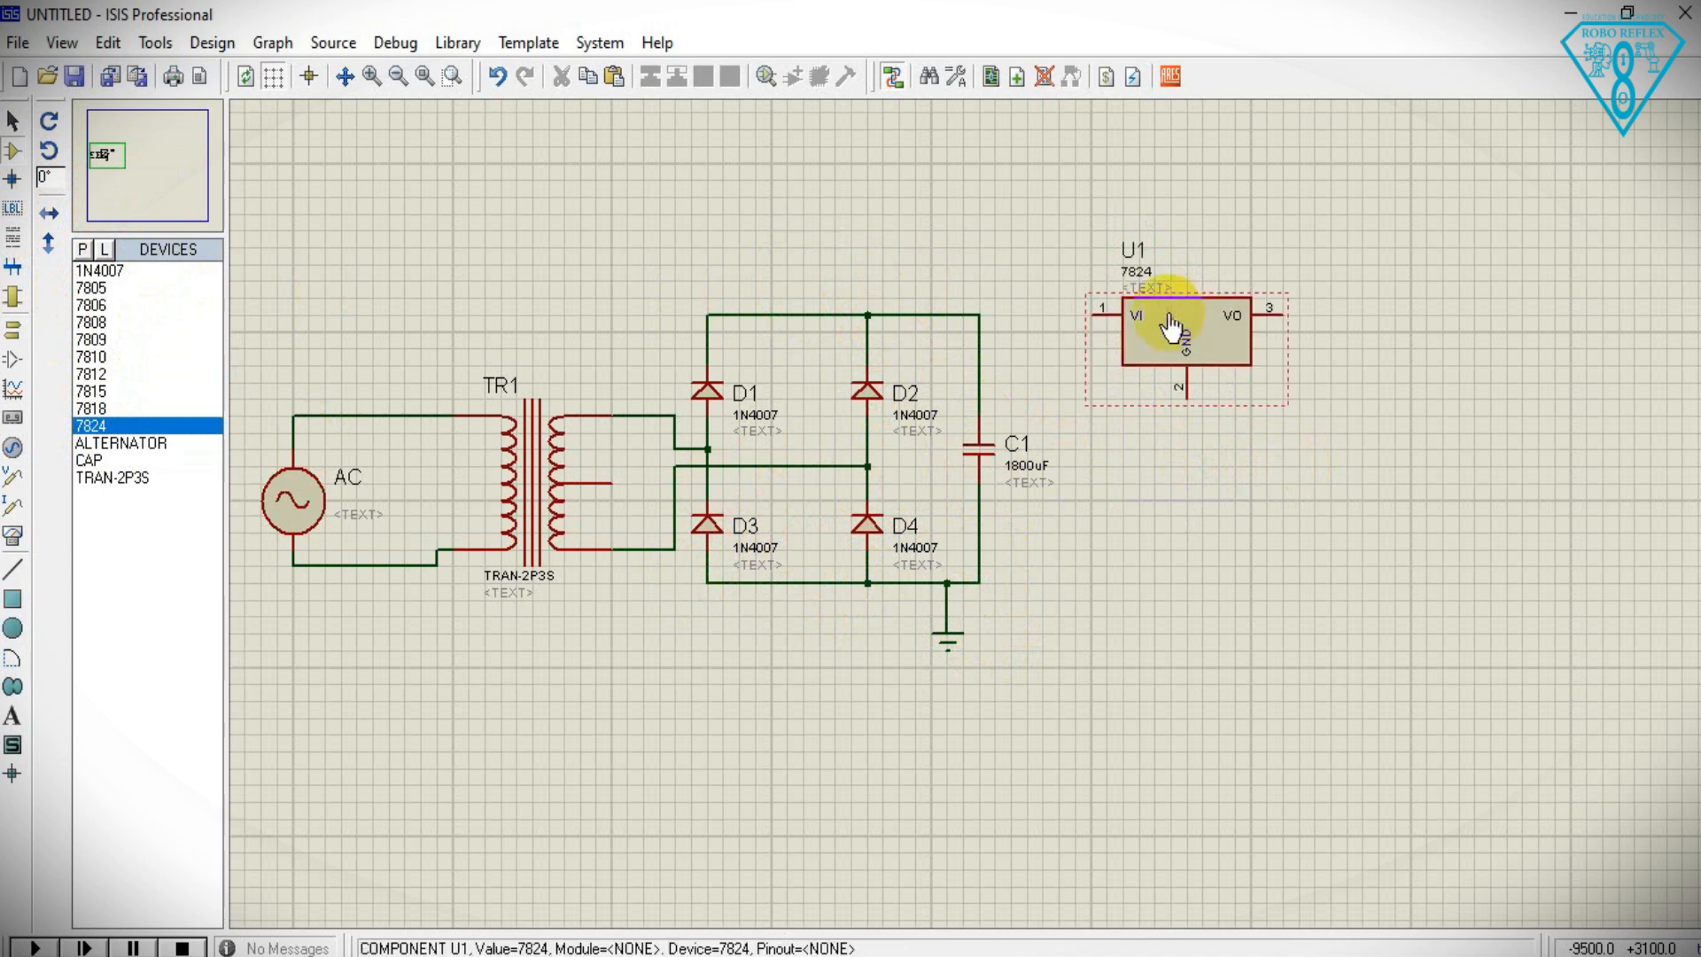
# - Wire the 7824's VI pin to the upper rail at C1 and its GND pin to the lower rail
pyautogui.click(979, 316)
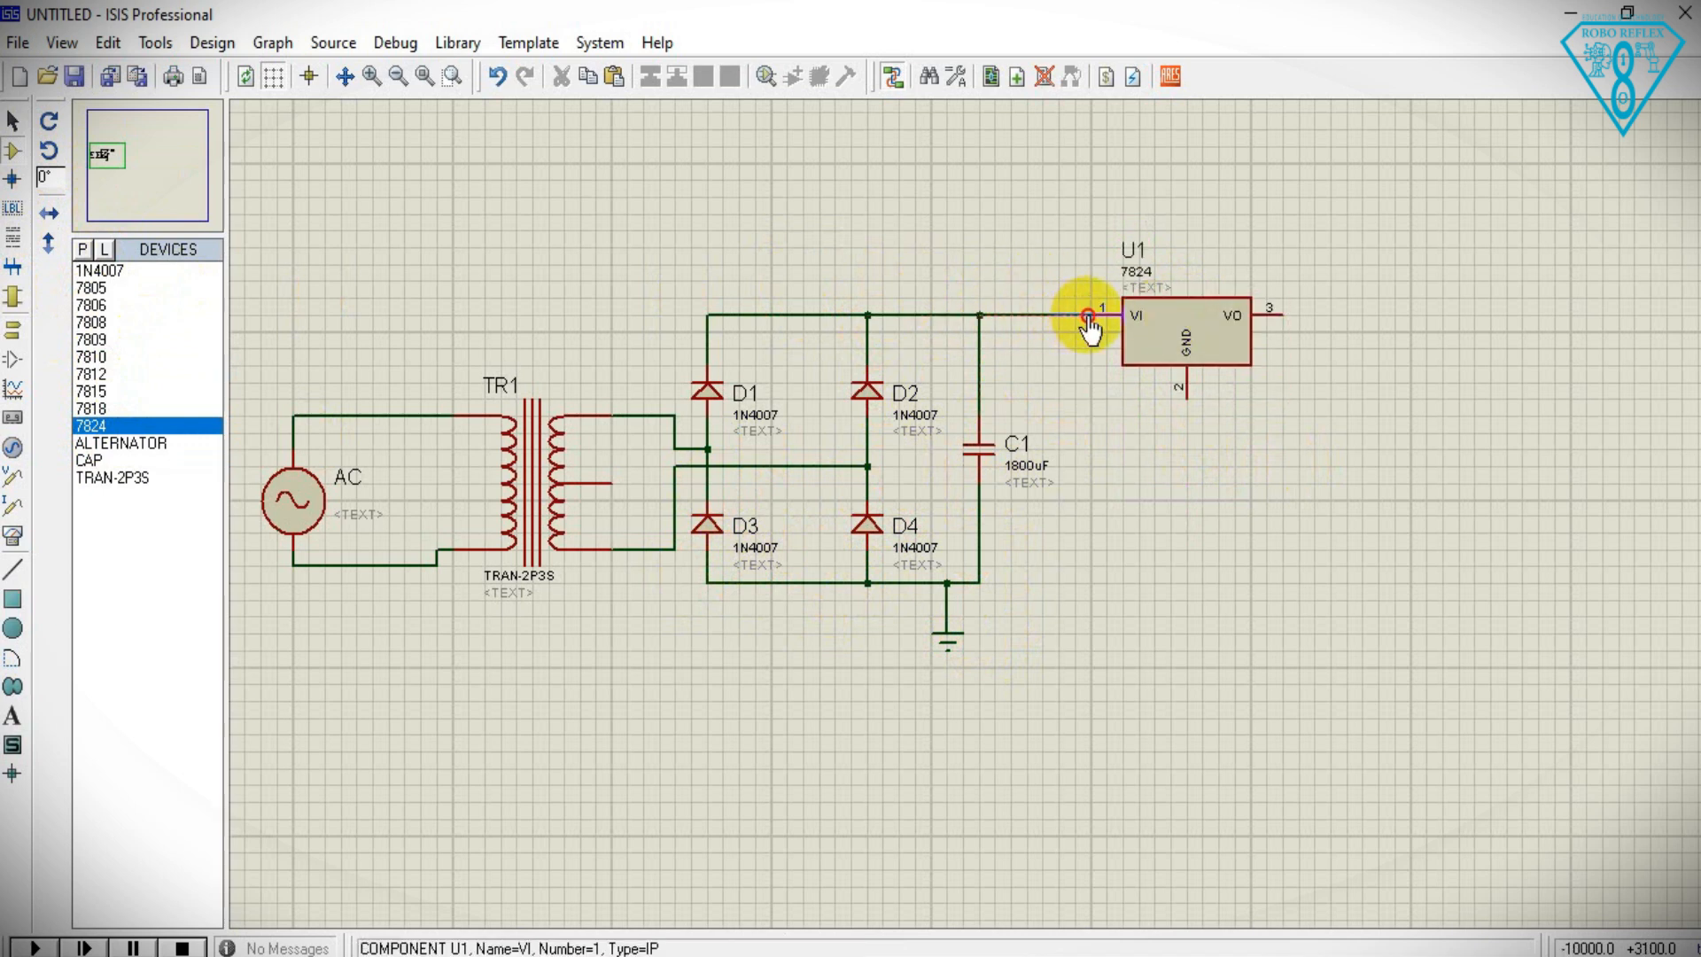
pyautogui.click(1100, 314)
pyautogui.click(979, 582)
pyautogui.click(978, 582)
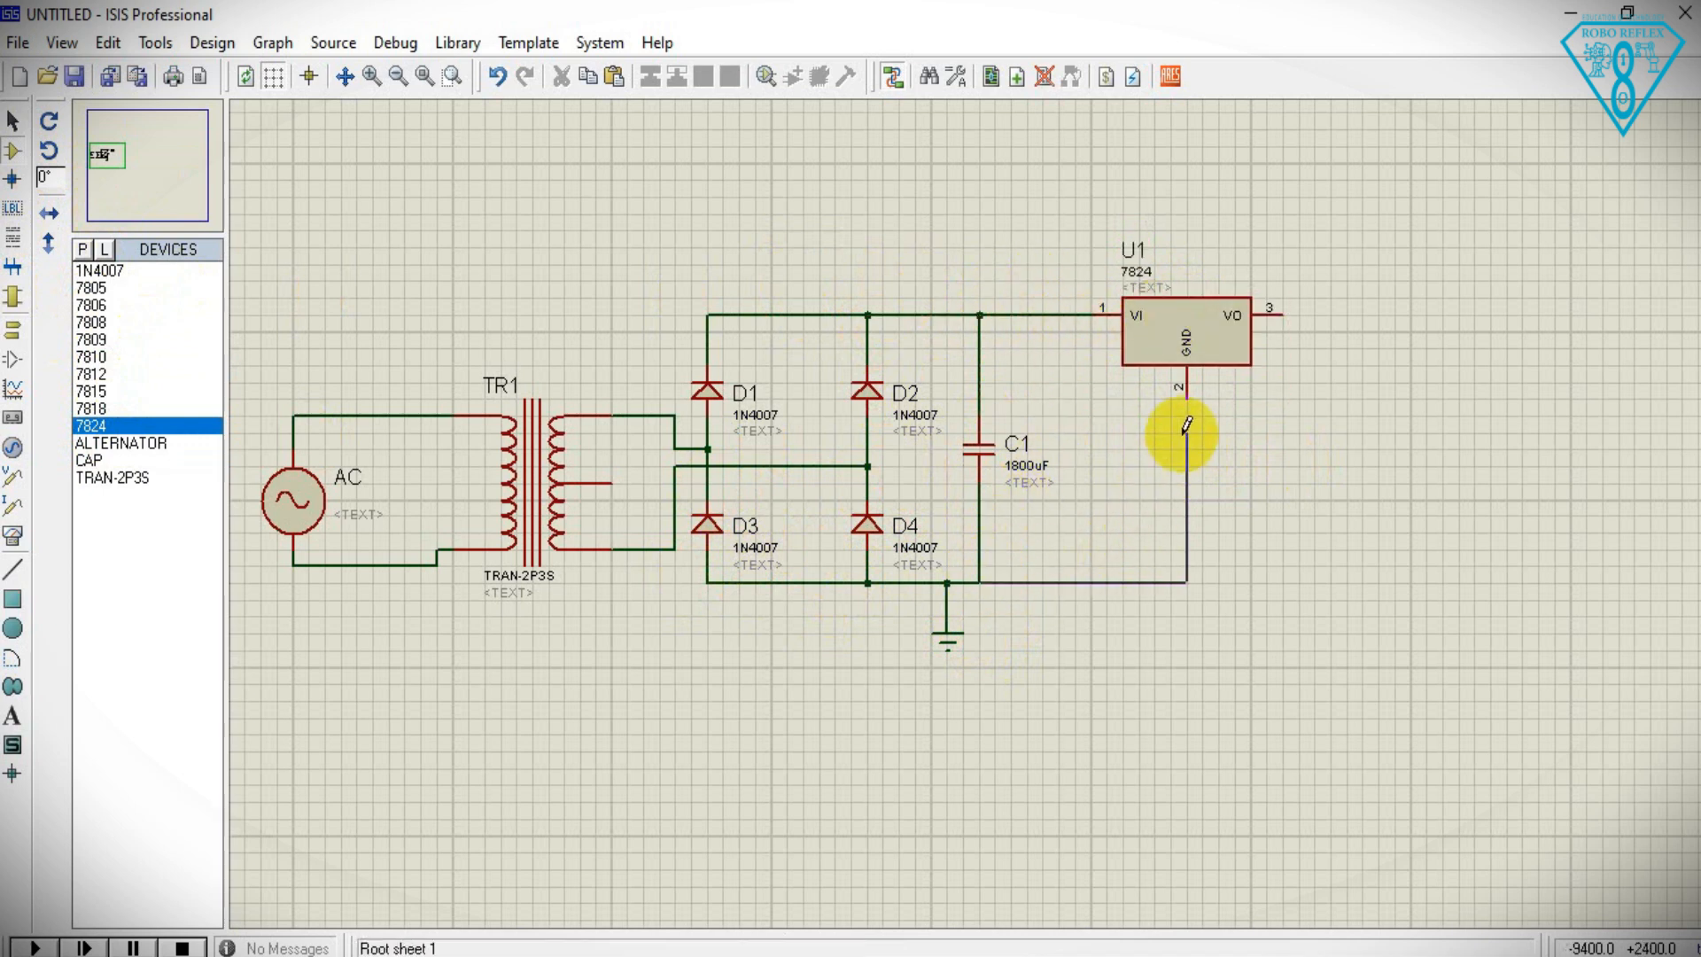
pyautogui.click(1187, 410)
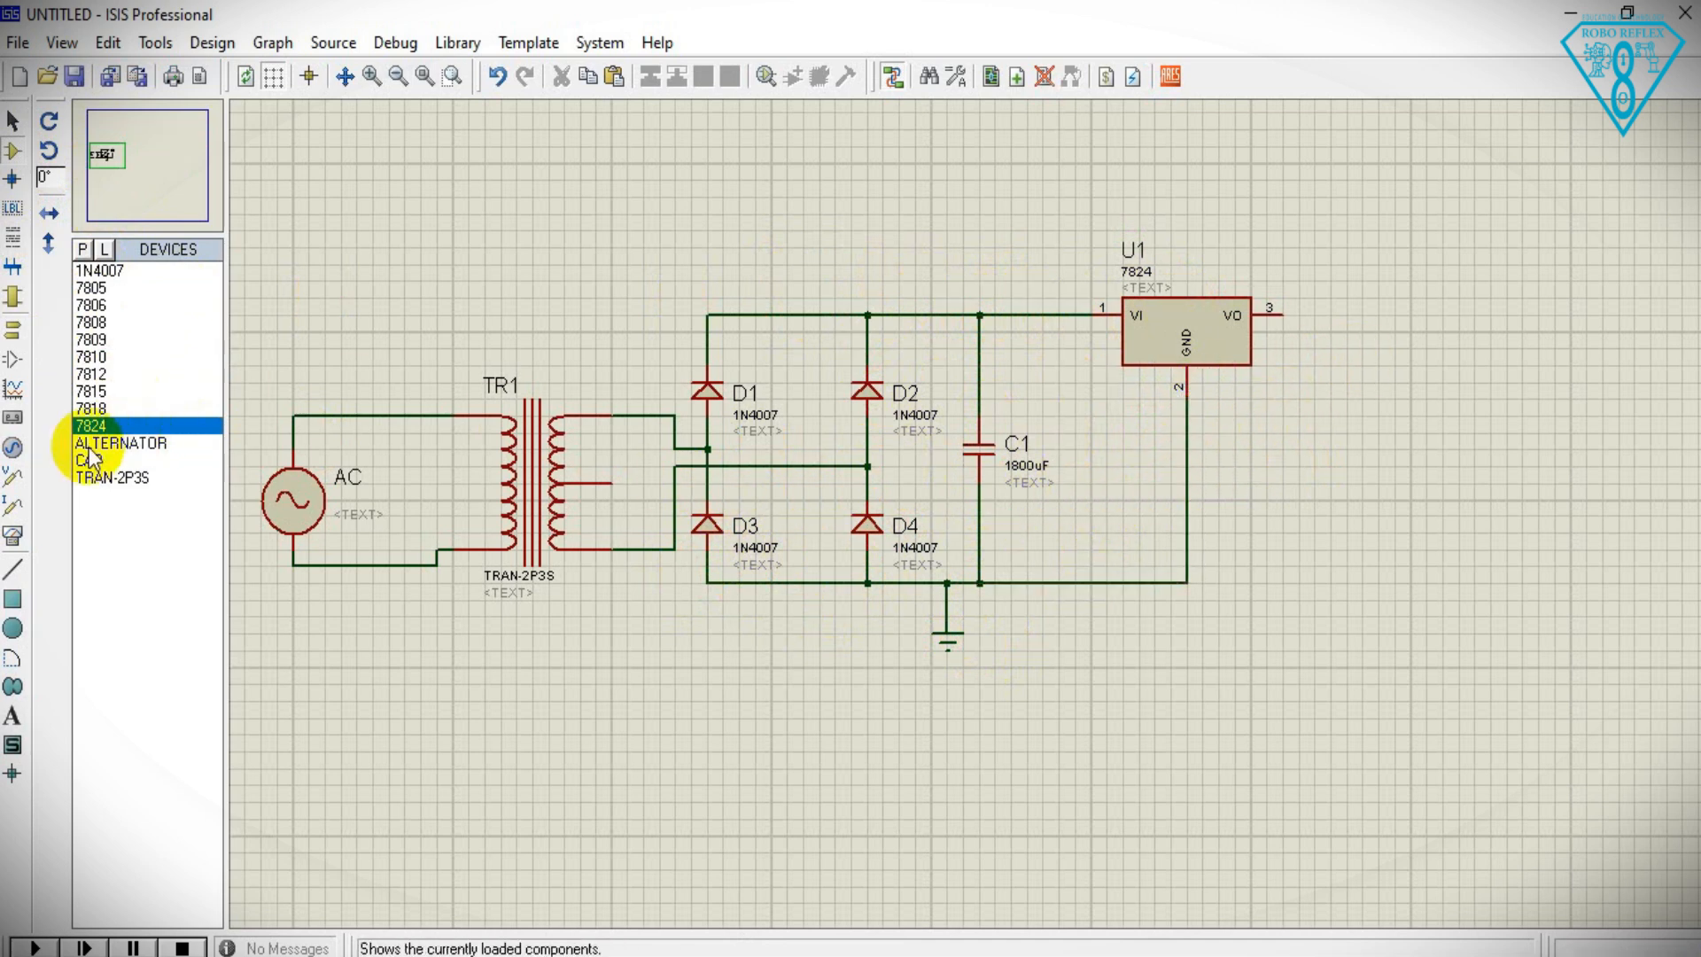
# - Place a DC voltmeter to the right of the 7824 regulator, below the level of its output pin
pyautogui.click(14, 534)
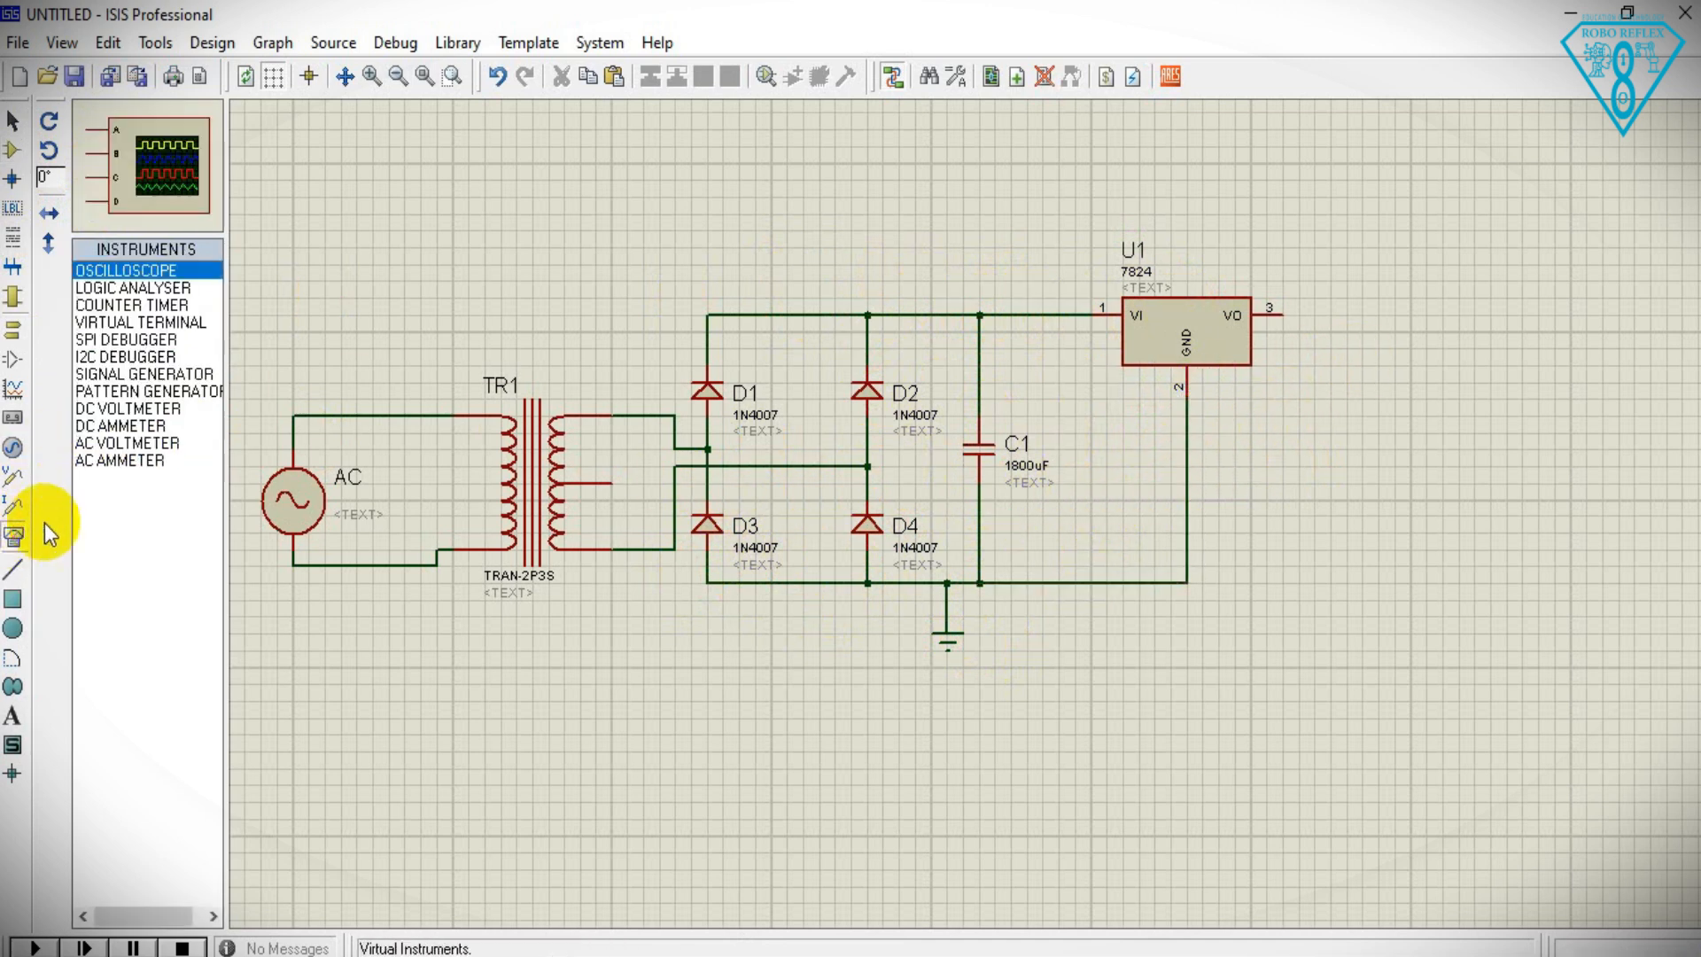
pyautogui.click(127, 409)
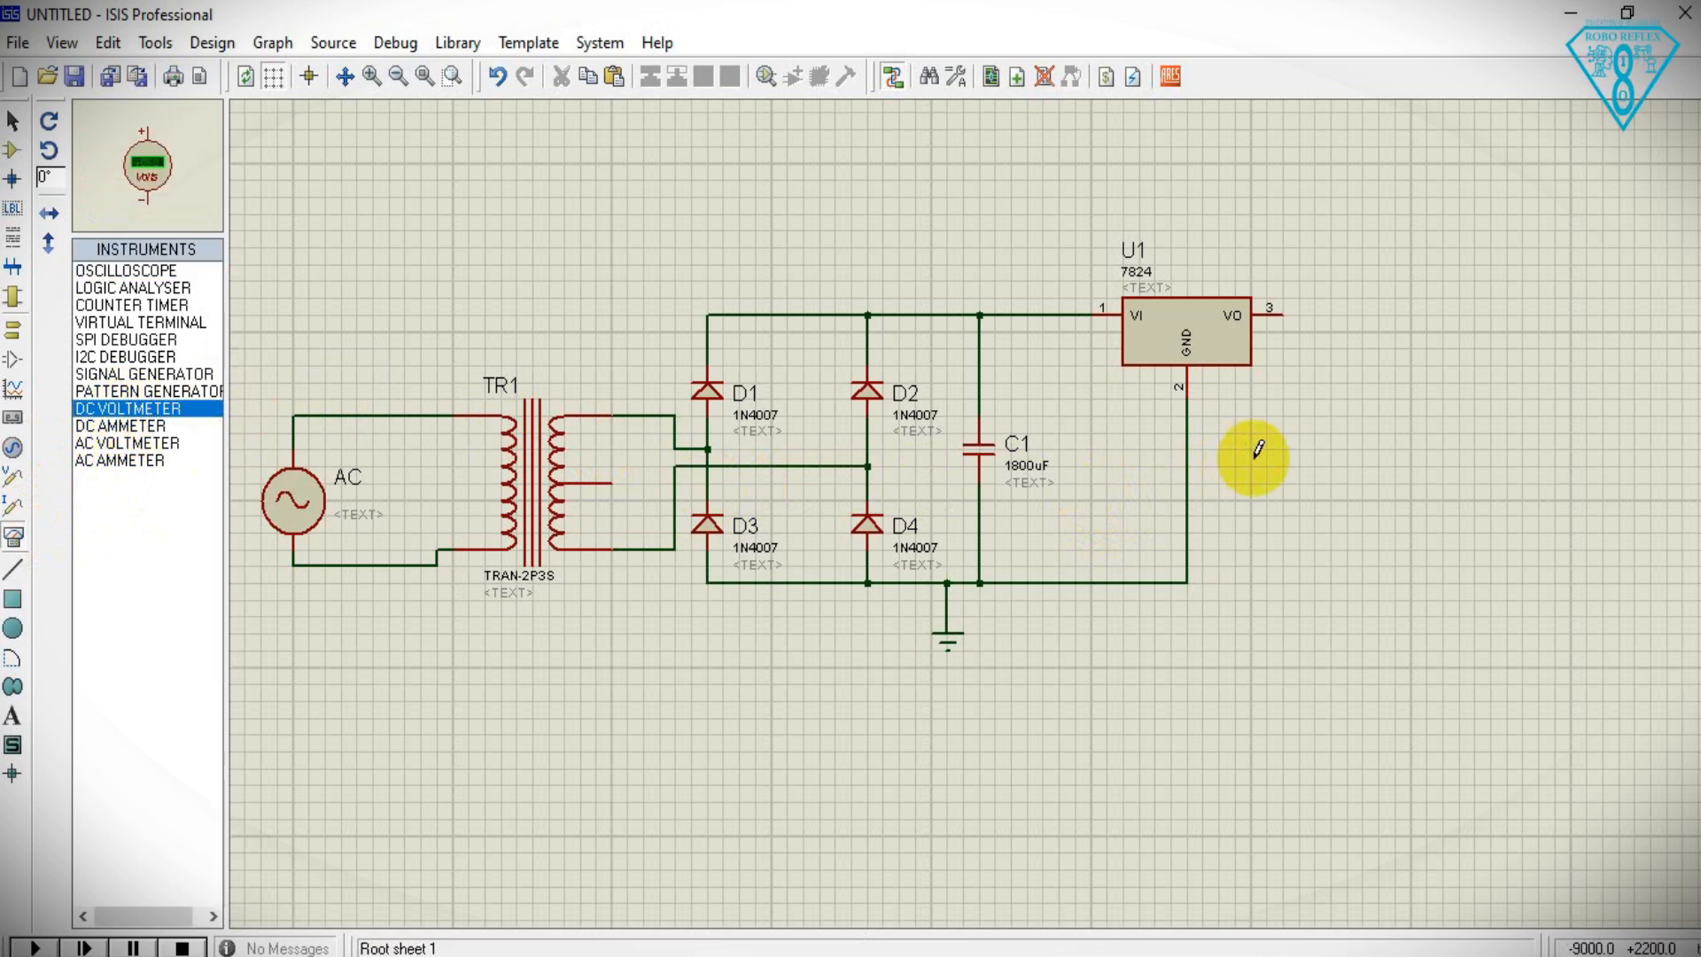
pyautogui.click(1329, 450)
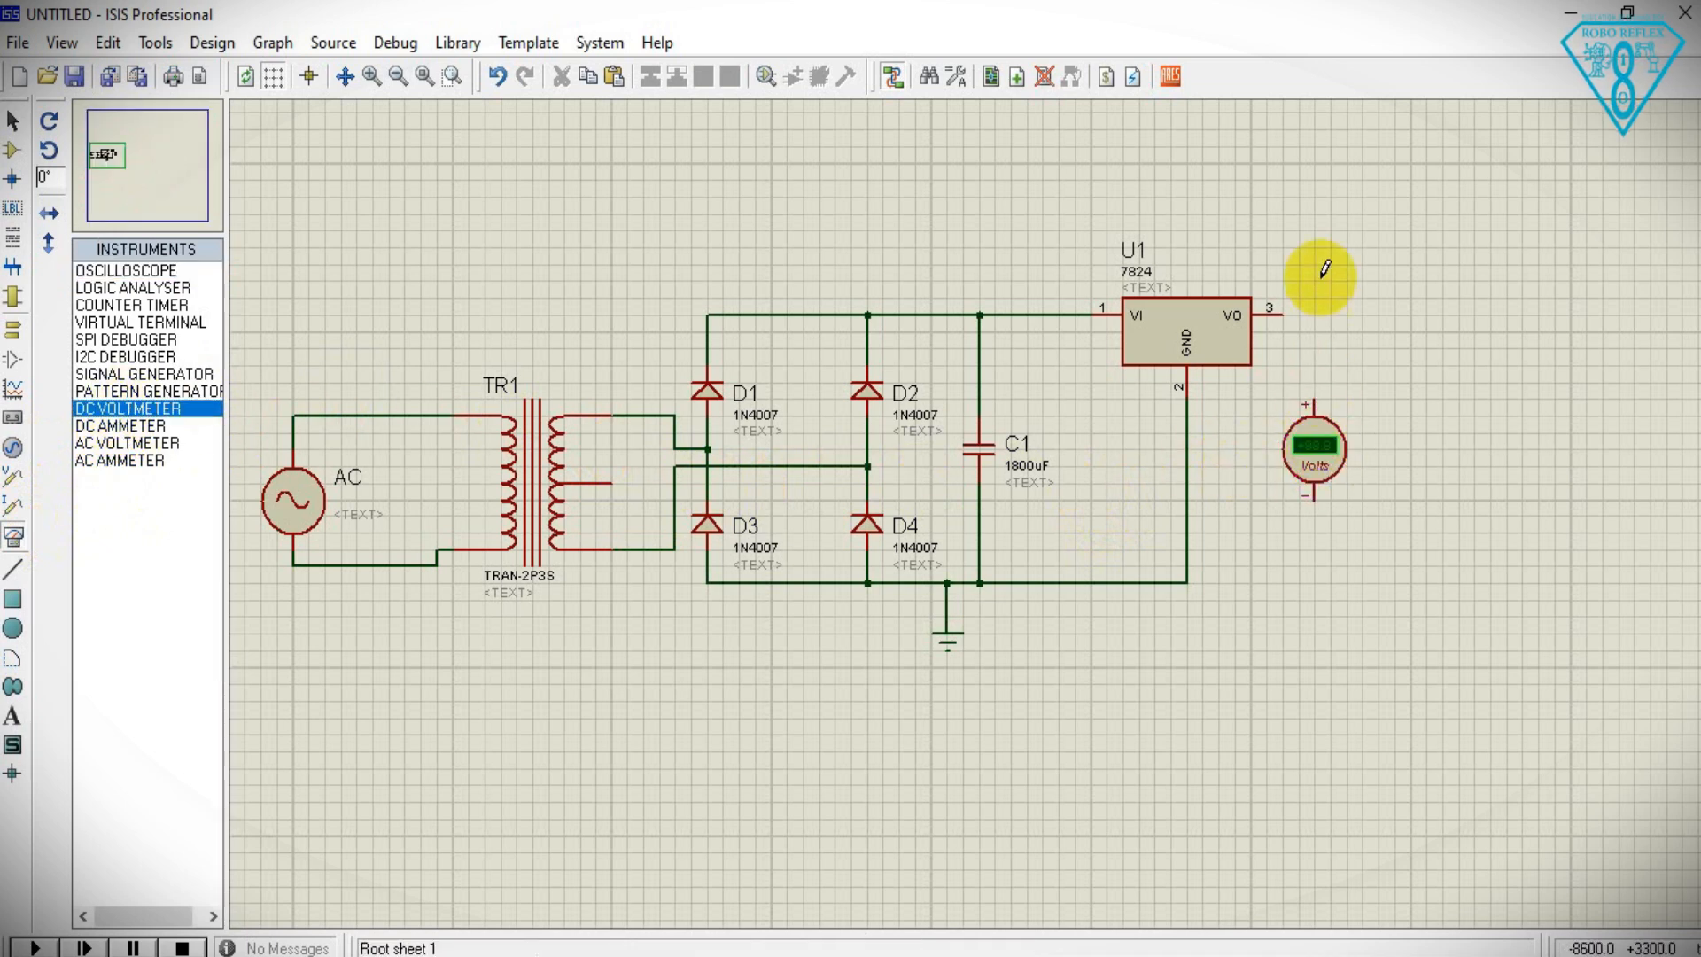
# - Wire the voltmeter between the 7824's VO pin and the lower rail, and copy the voltmeter to the clipboard
pyautogui.click(1283, 316)
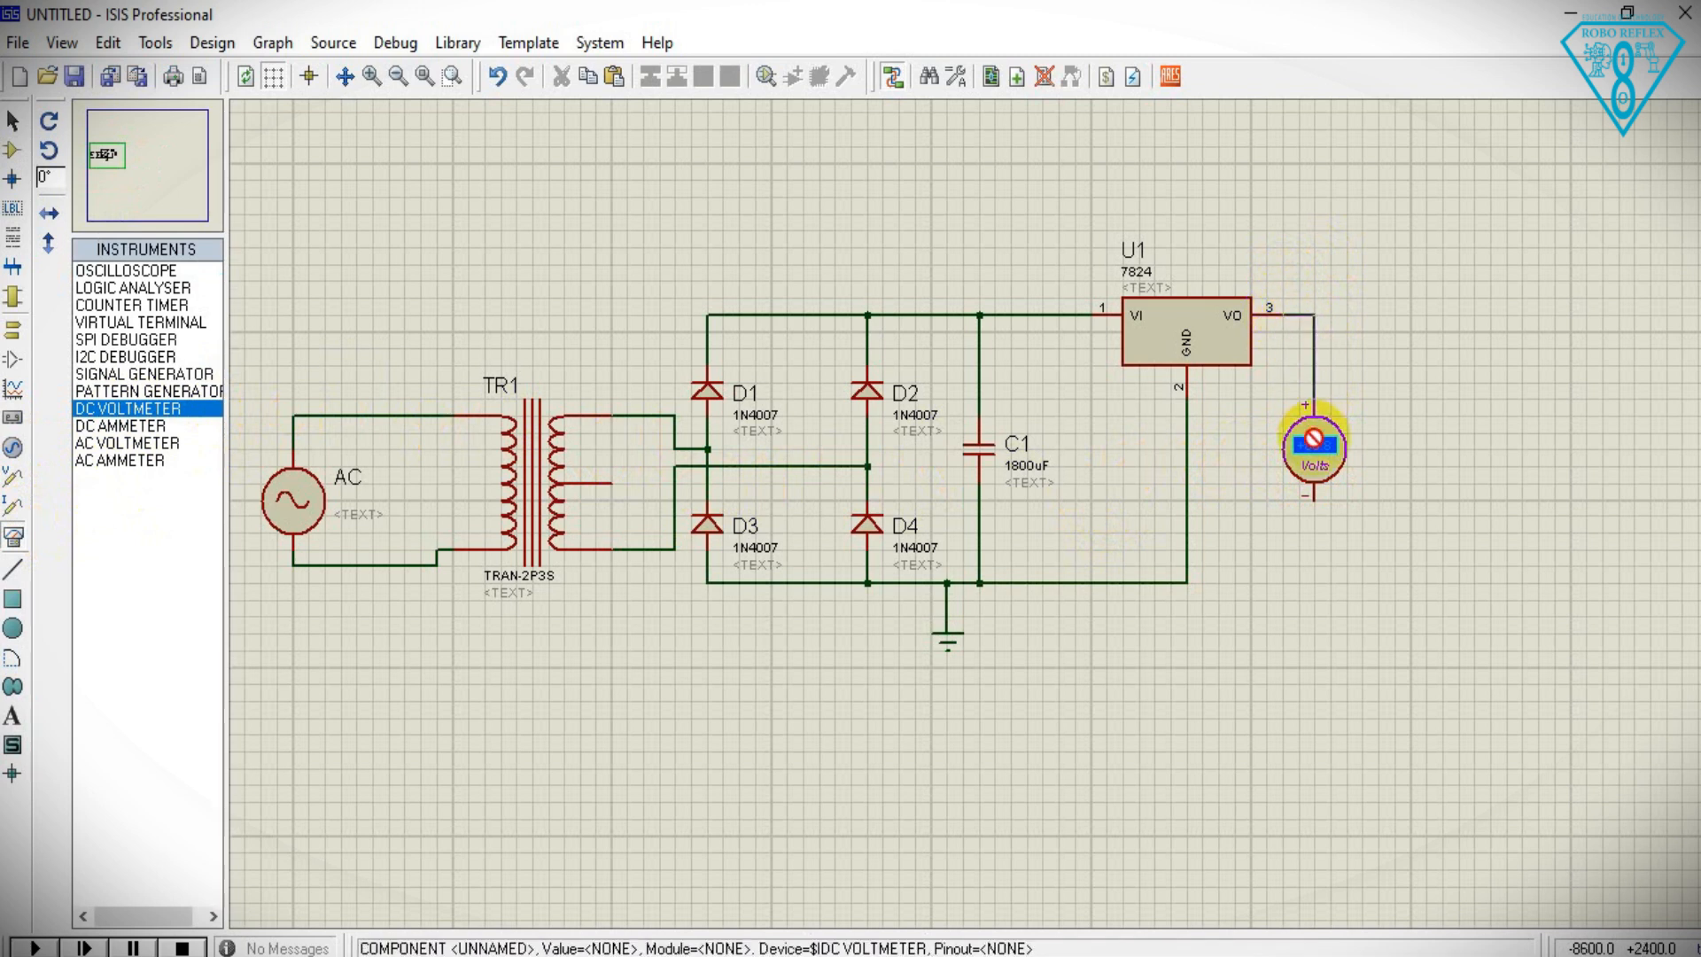
pyautogui.click(1315, 404)
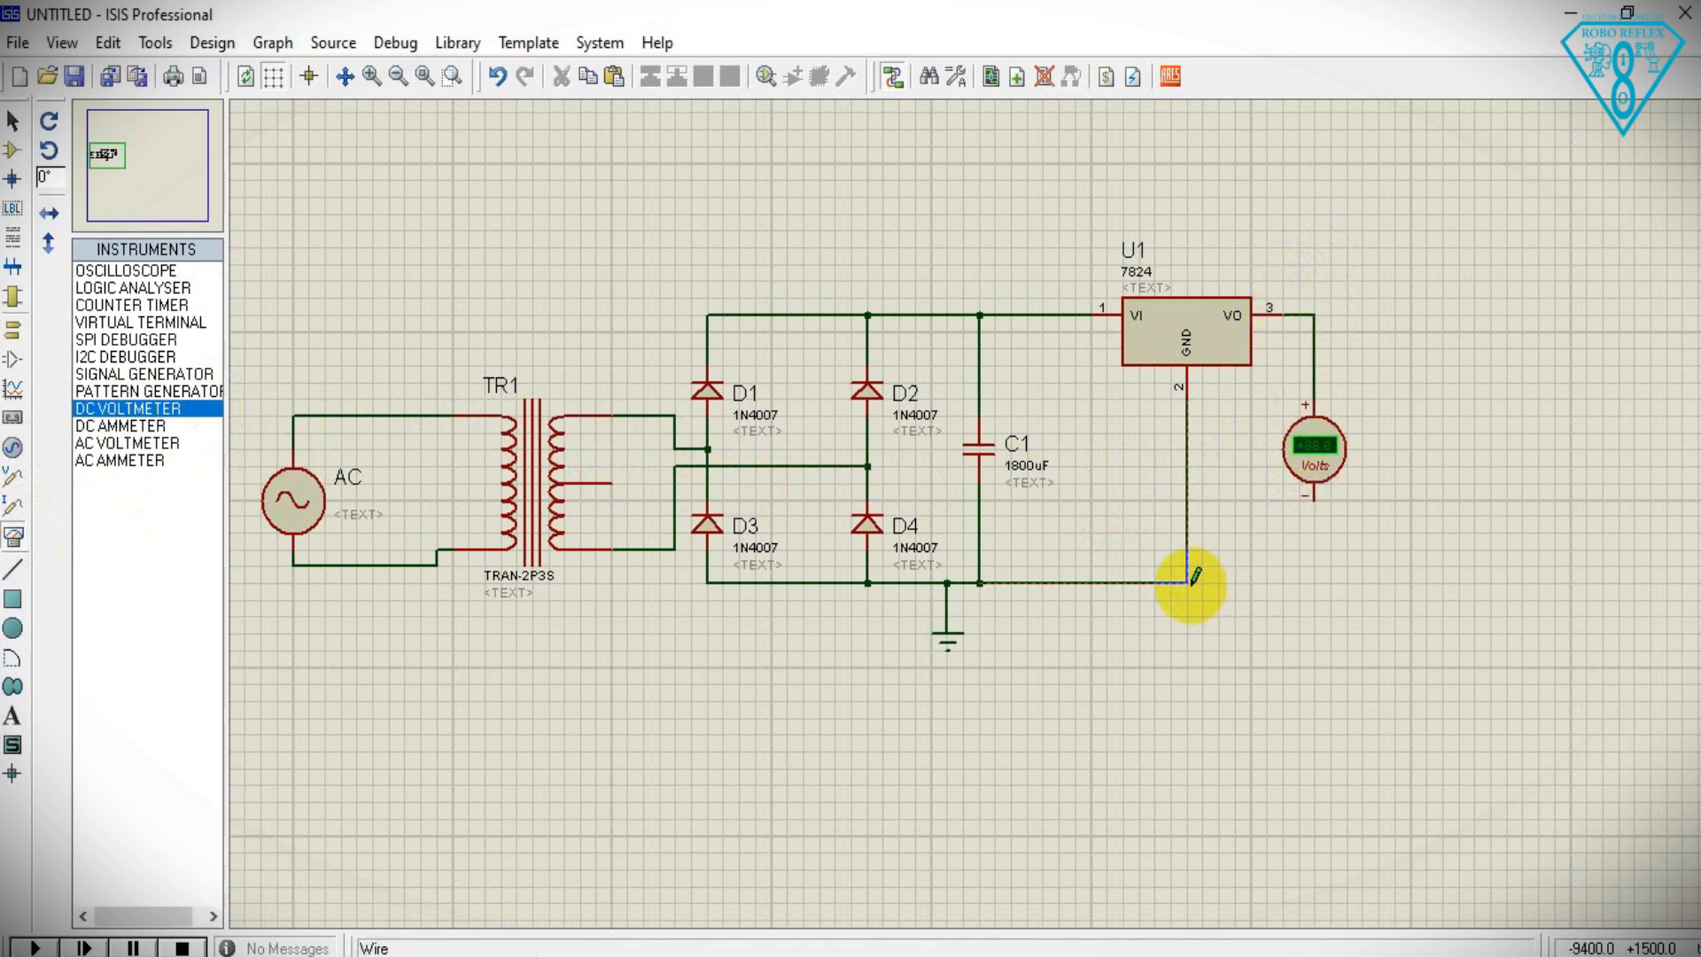
pyautogui.click(1191, 581)
pyautogui.click(1316, 503)
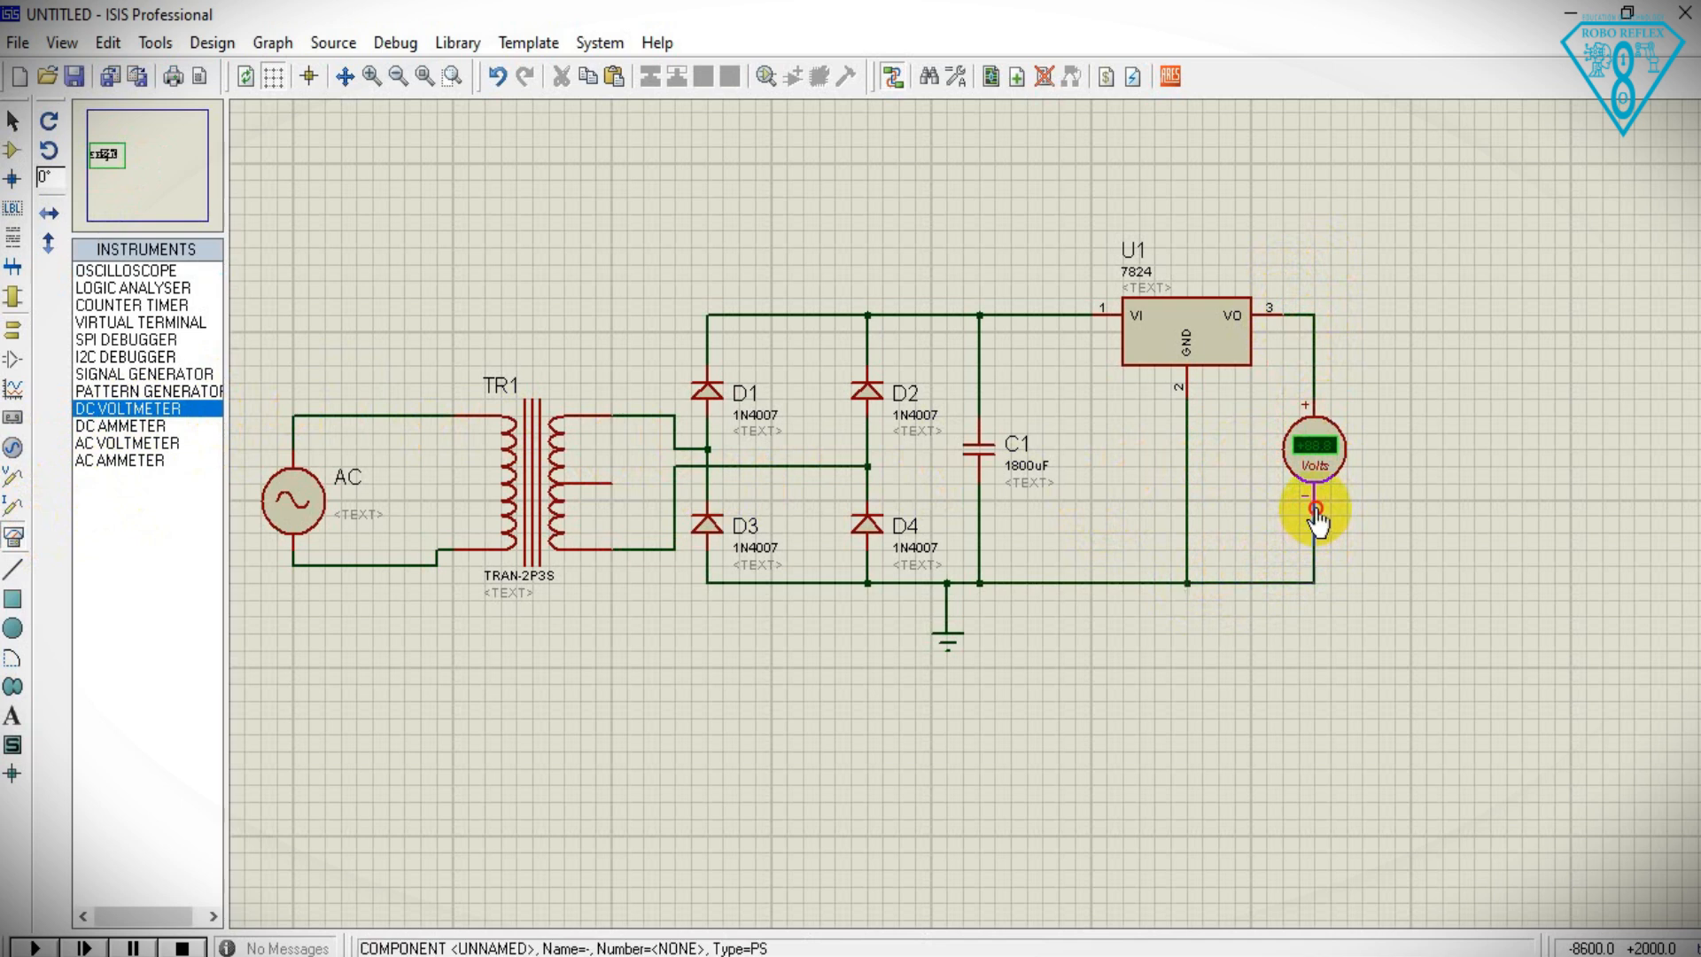
pyautogui.rightClick(1312, 474)
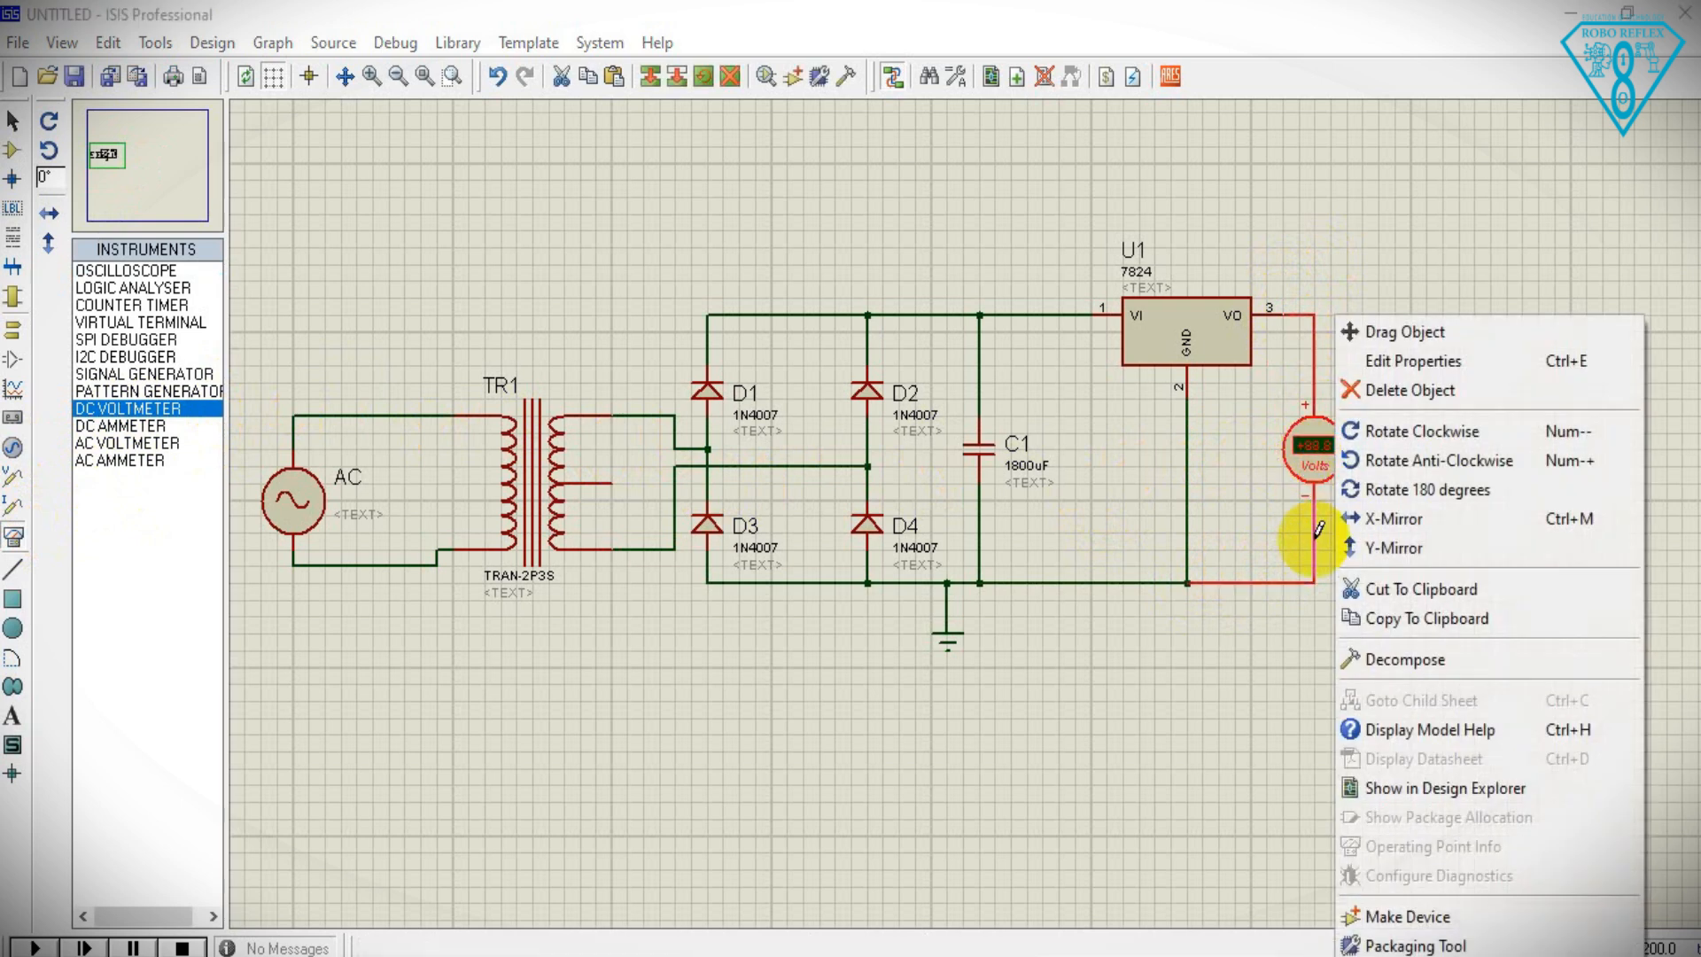
pyautogui.click(1396, 620)
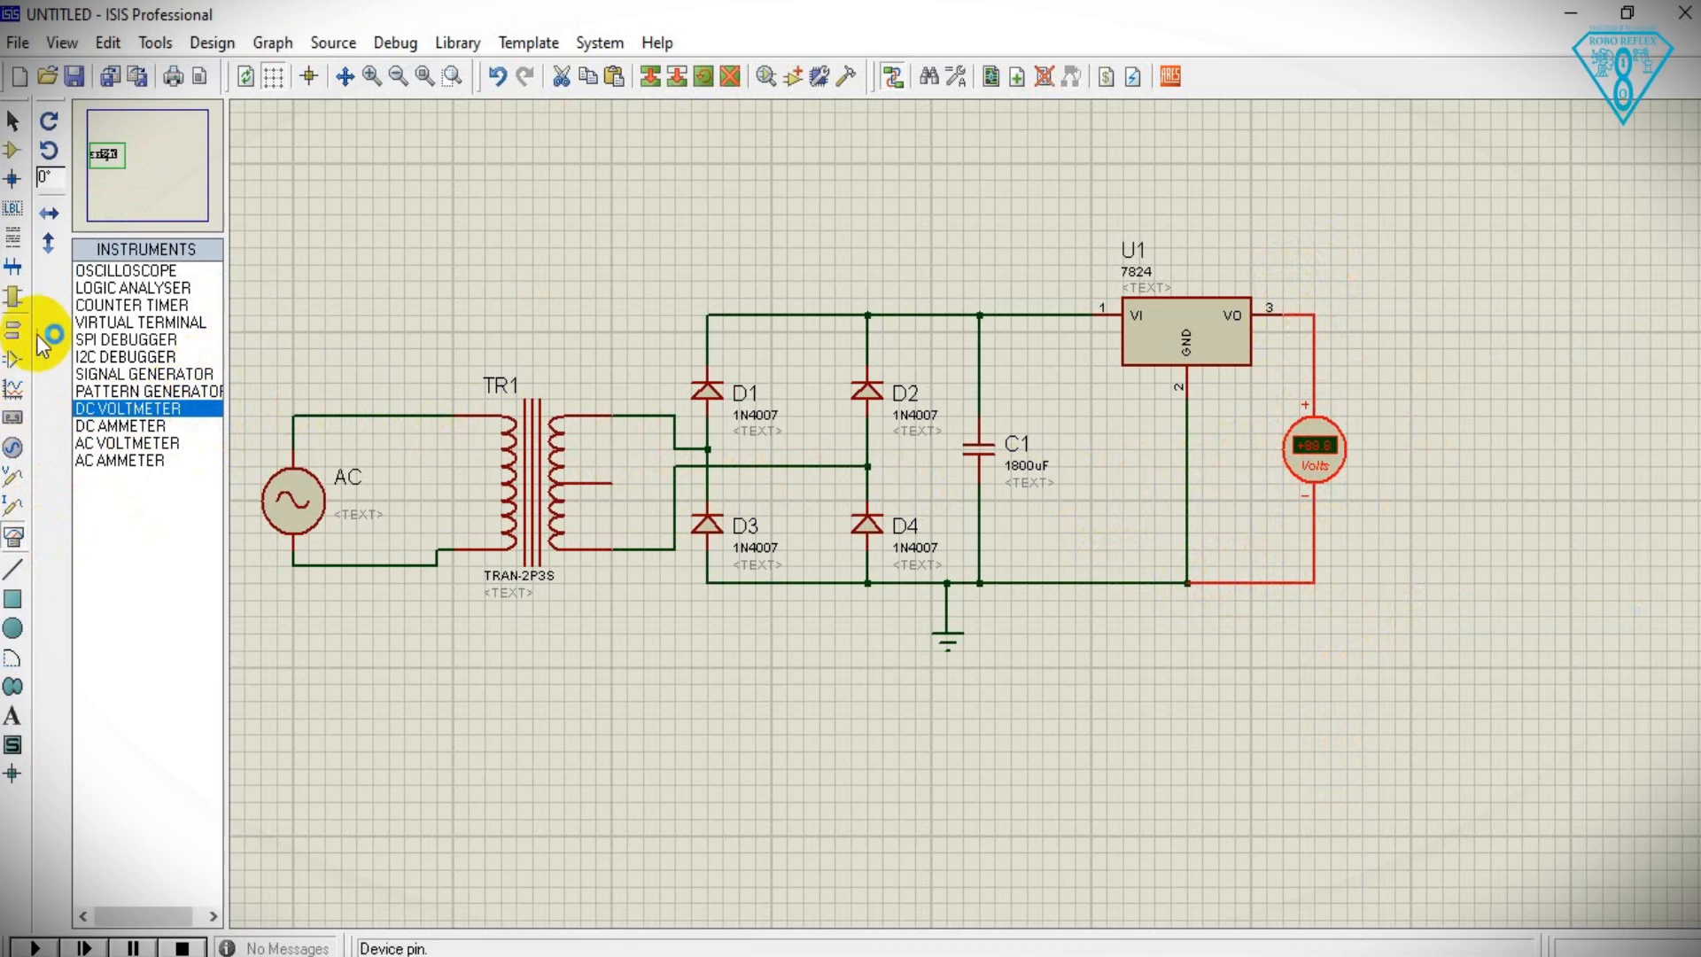
# - Place a 7818 regulator to the right of the voltmeter and wire its VI pin to the 7824's output and its GND pin to the lower rail
pyautogui.click(14, 157)
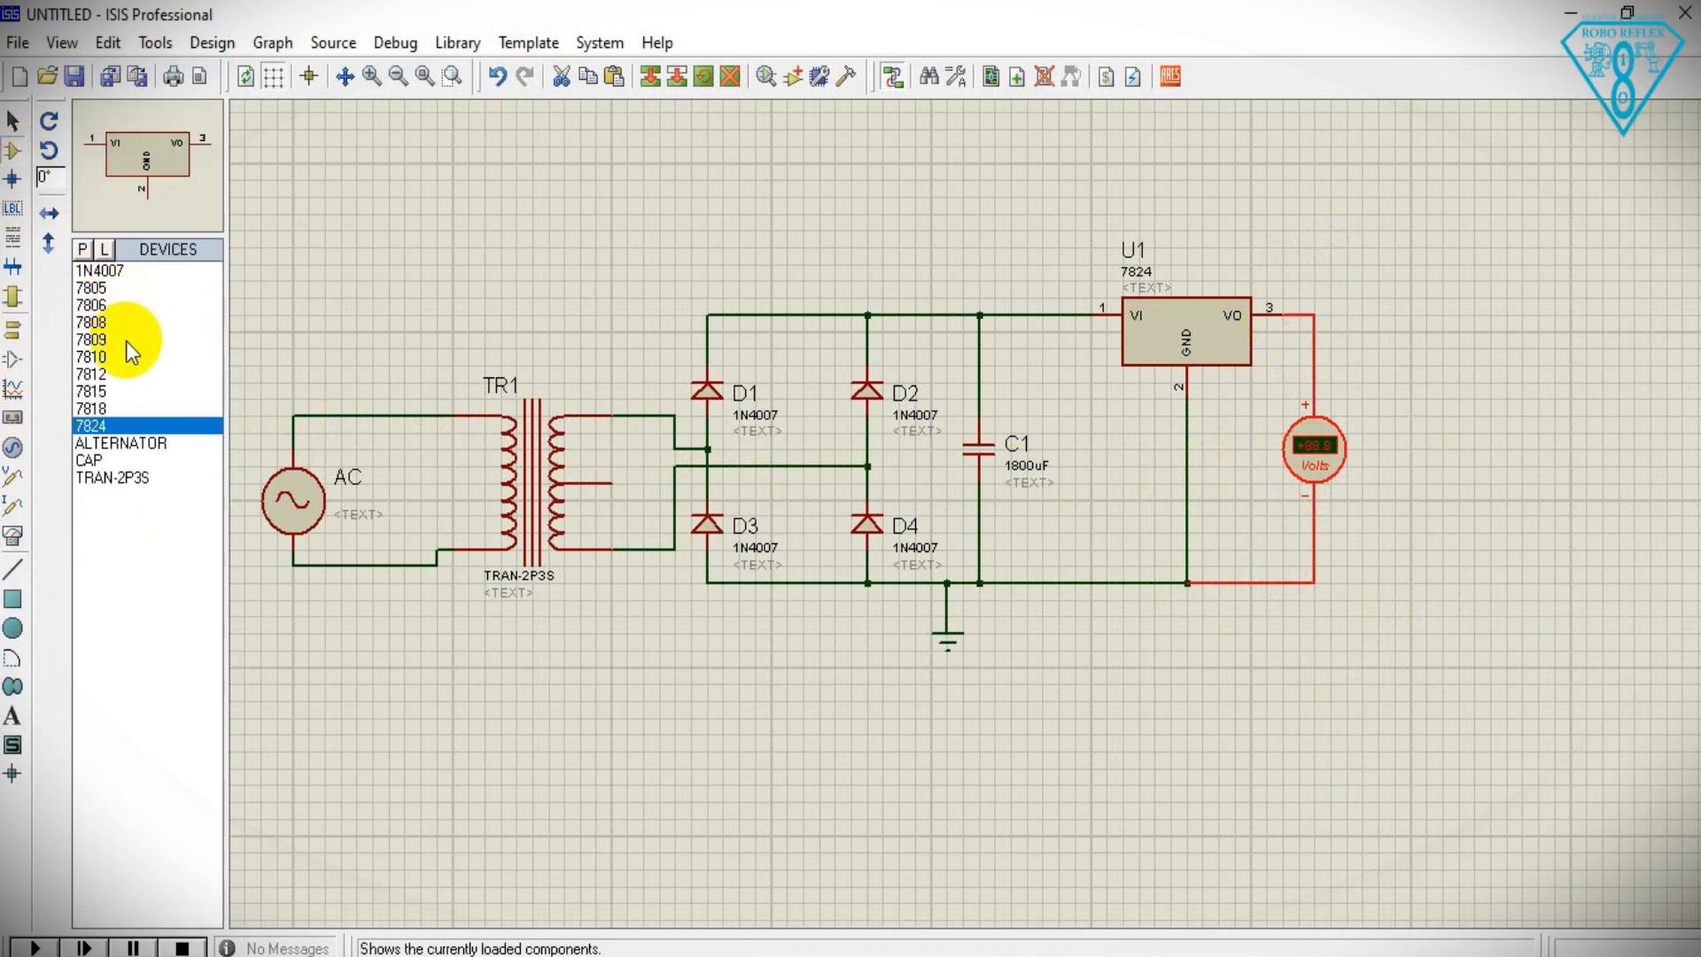
pyautogui.click(94, 410)
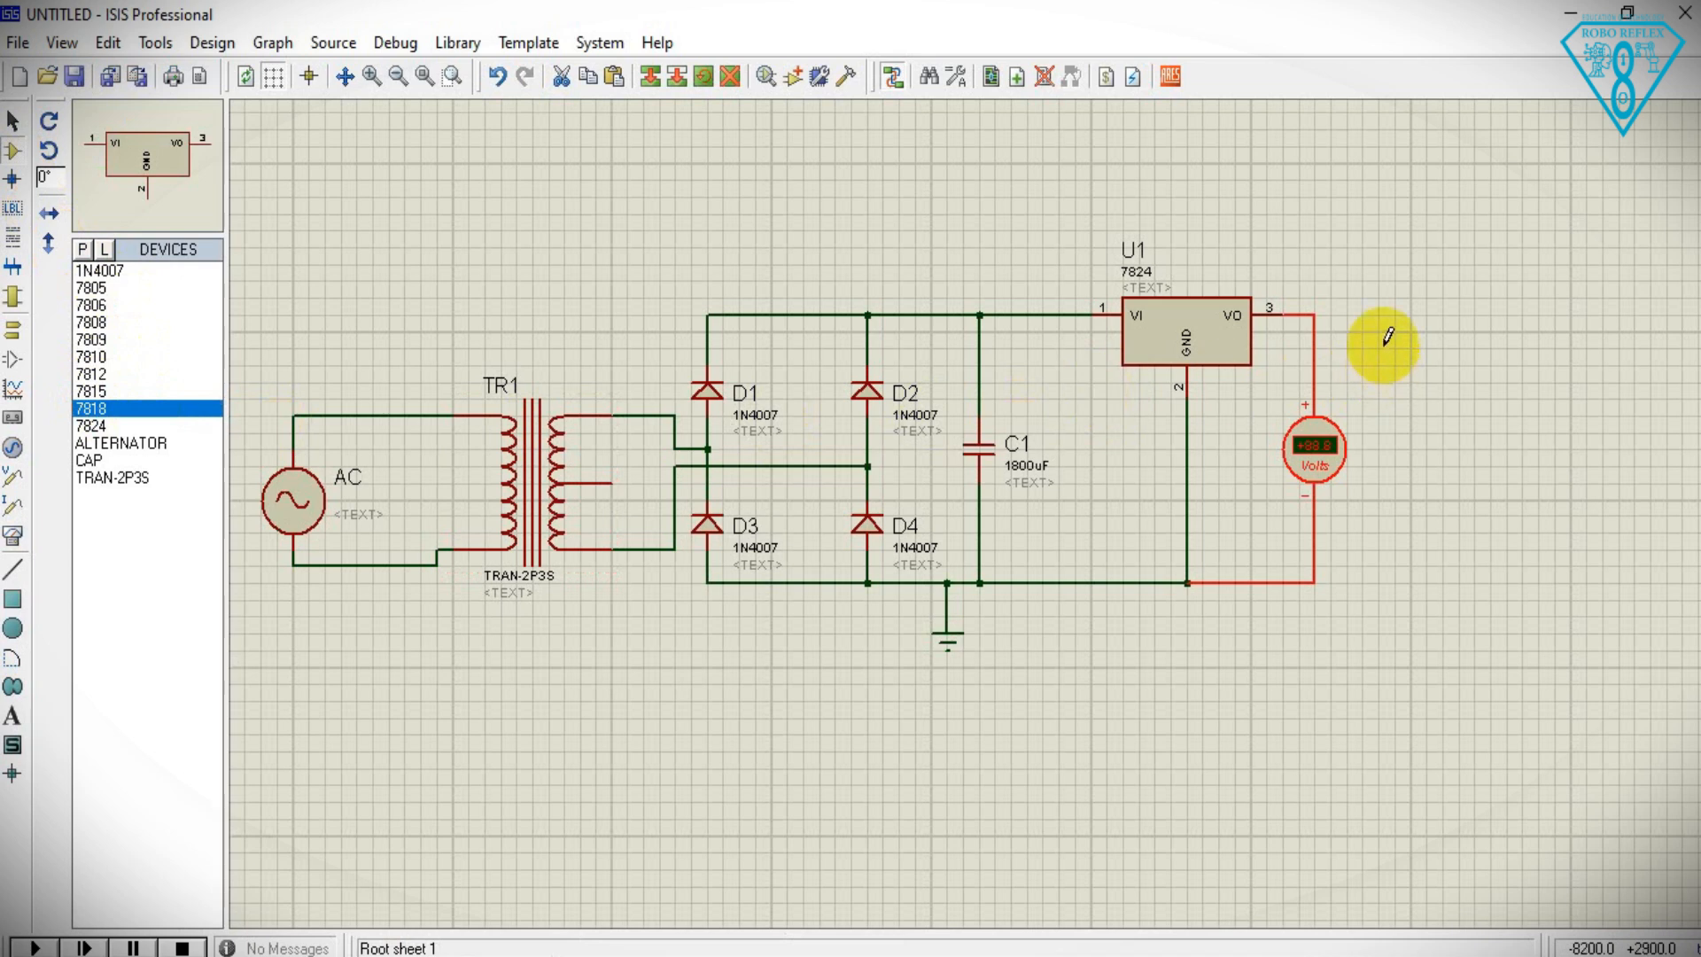
pyautogui.click(1388, 318)
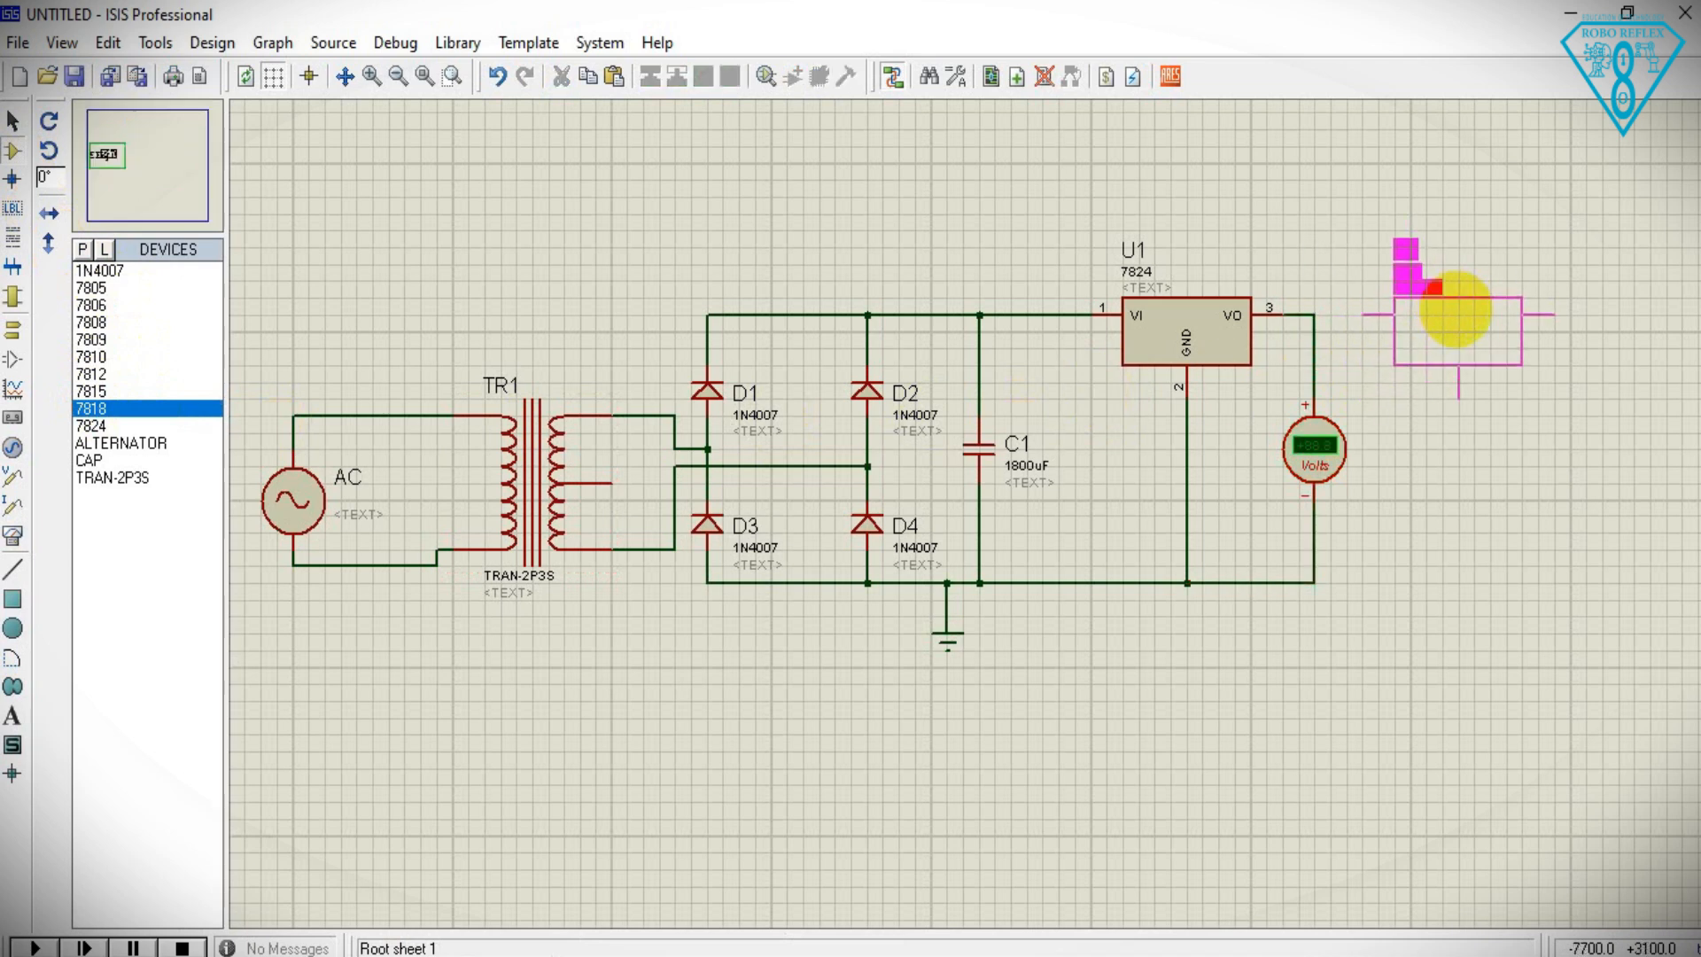
pyautogui.click(1468, 319)
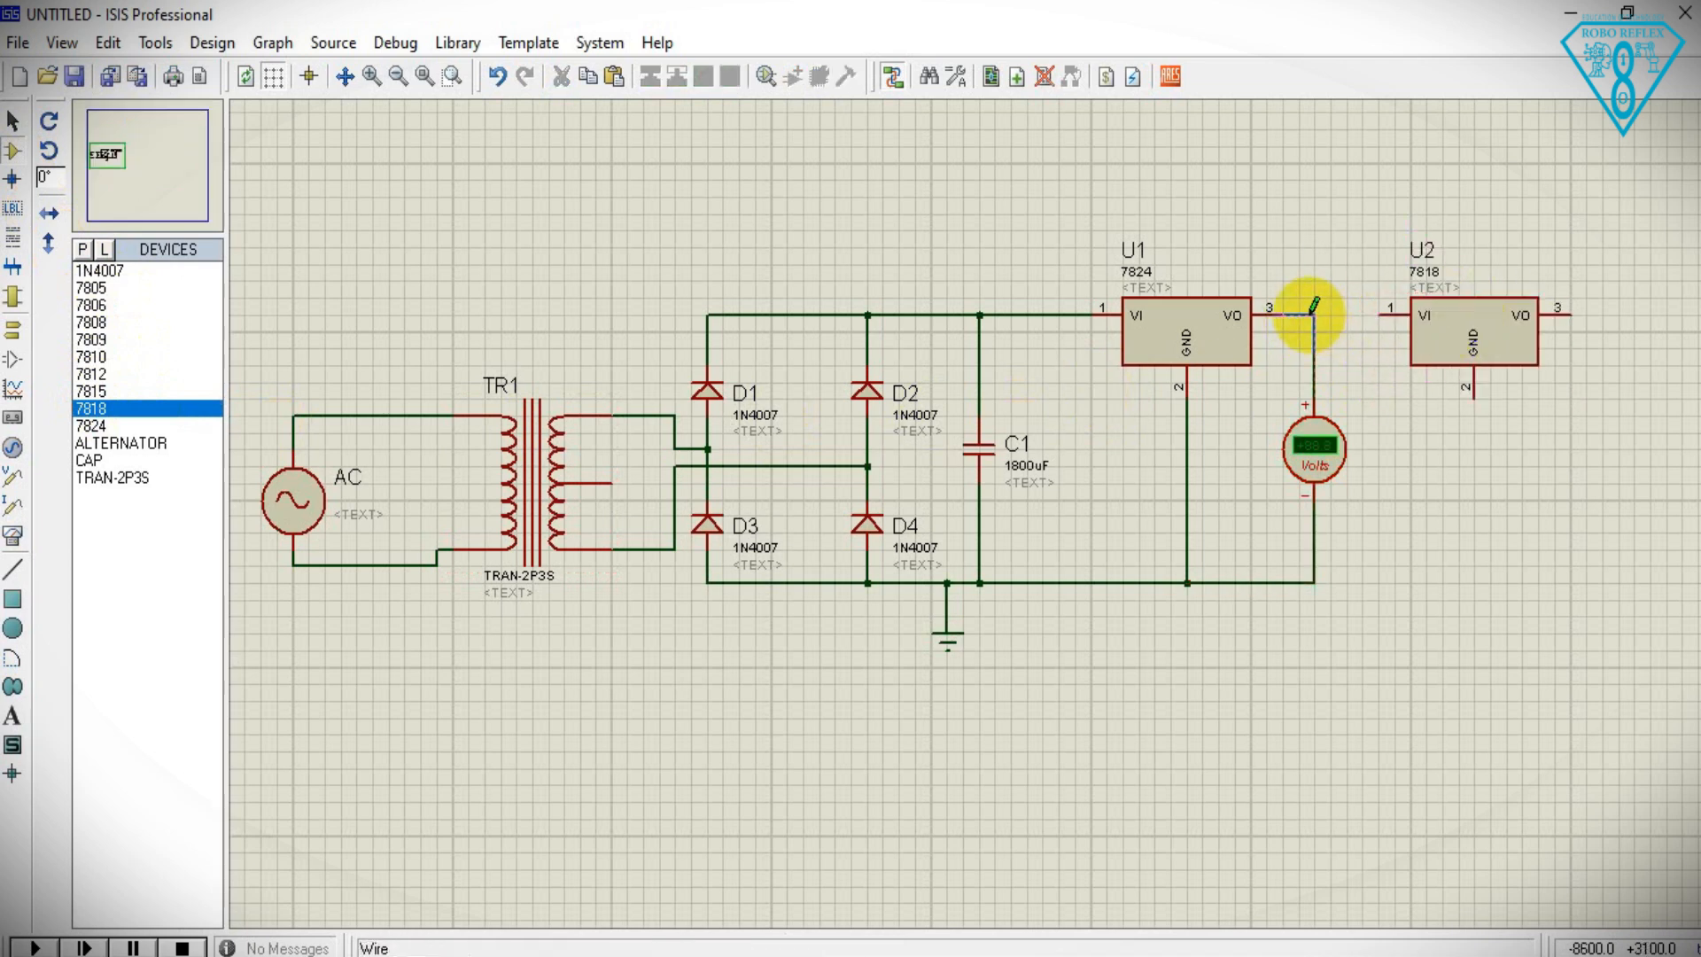
pyautogui.click(1310, 315)
pyautogui.click(1379, 320)
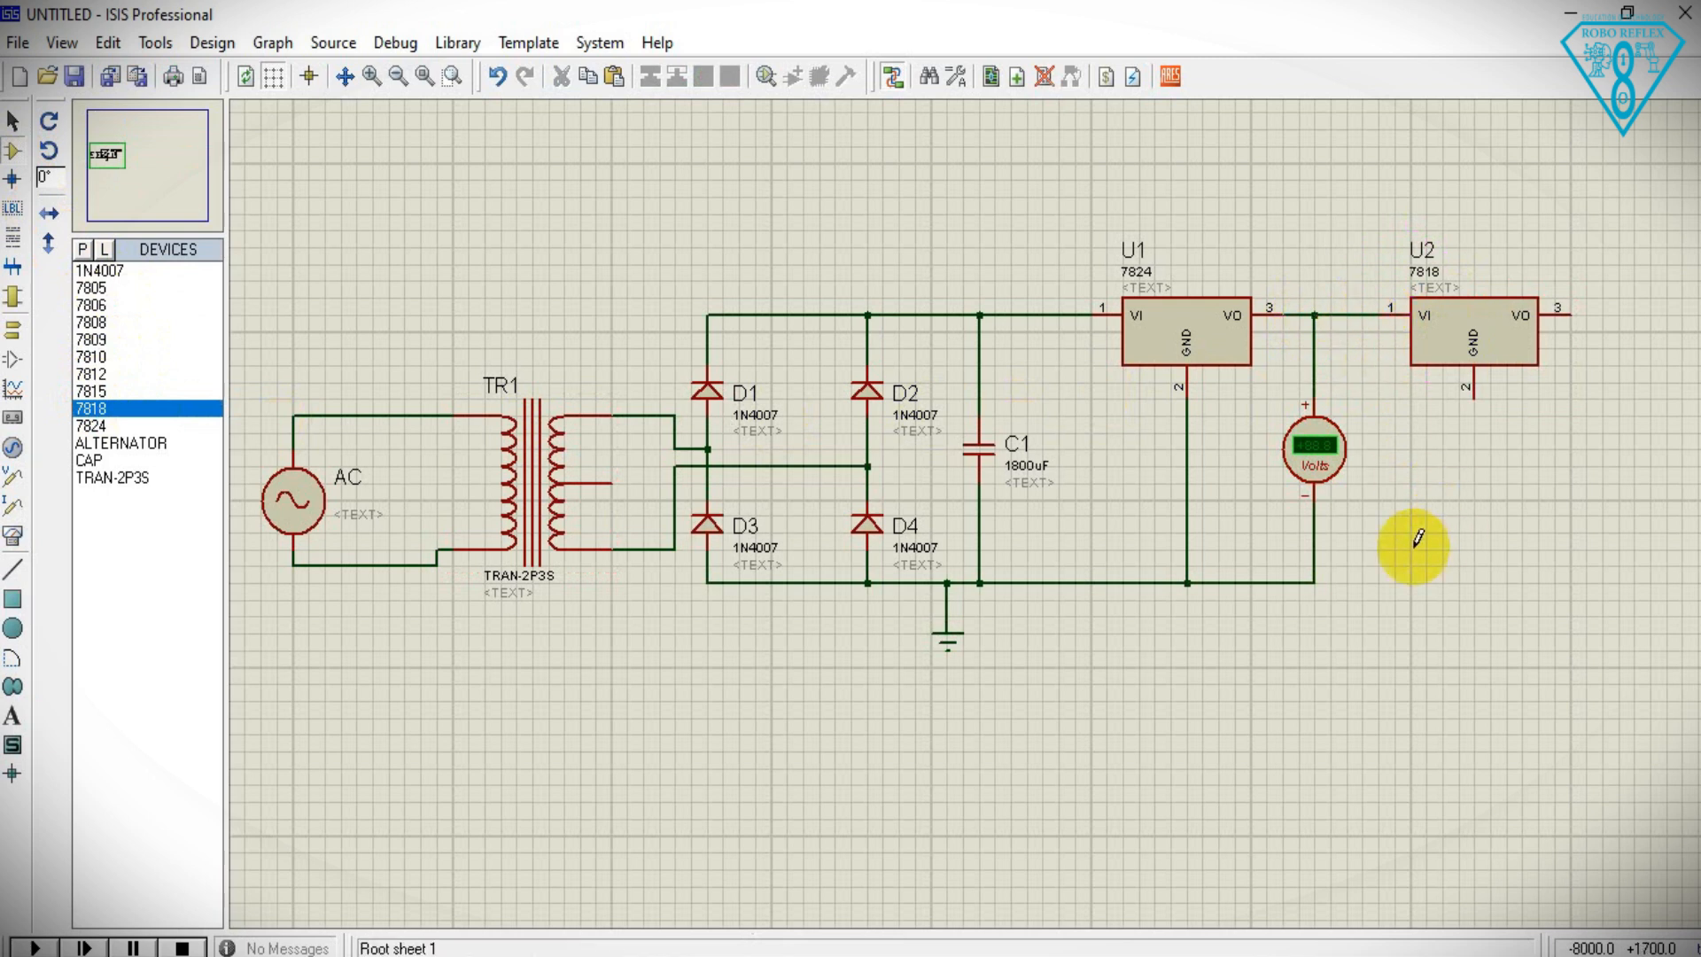
pyautogui.click(1317, 581)
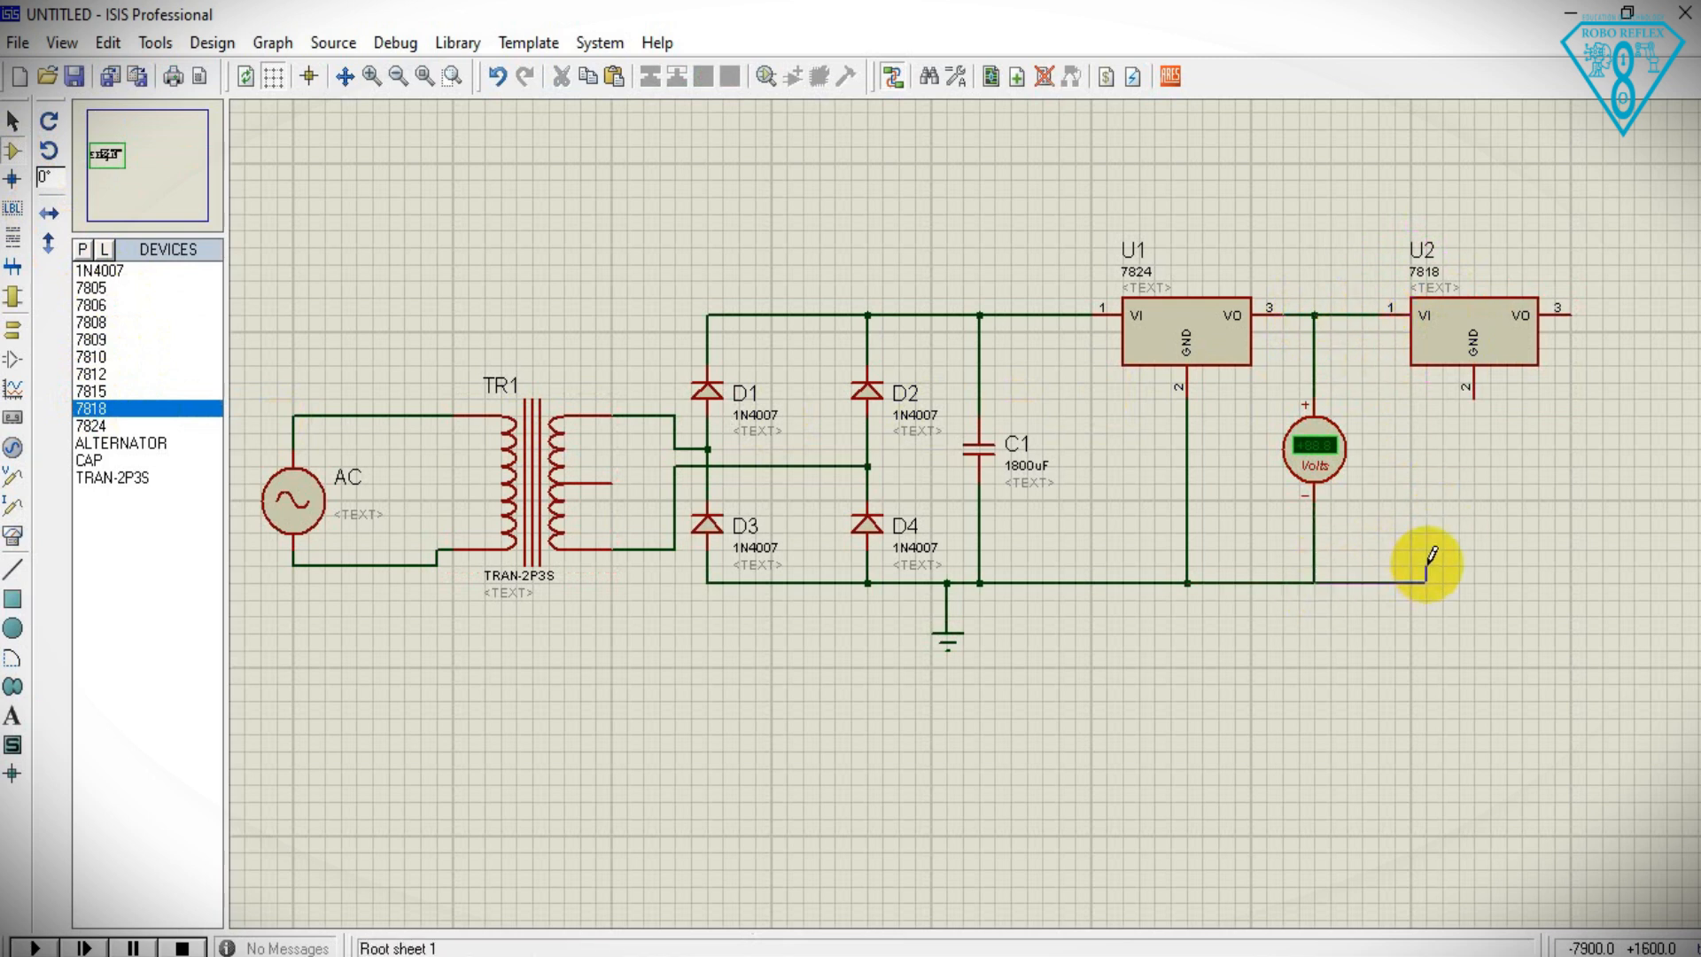
pyautogui.click(1472, 396)
# - Paste a copy of the voltmeter to the right of the 7818 and wire it between the 7818's VO pin and the lower rail
pyautogui.moveTo(1530, 438); pyautogui.dragTo(1161, 459)
pyautogui.rightClick(1165, 448)
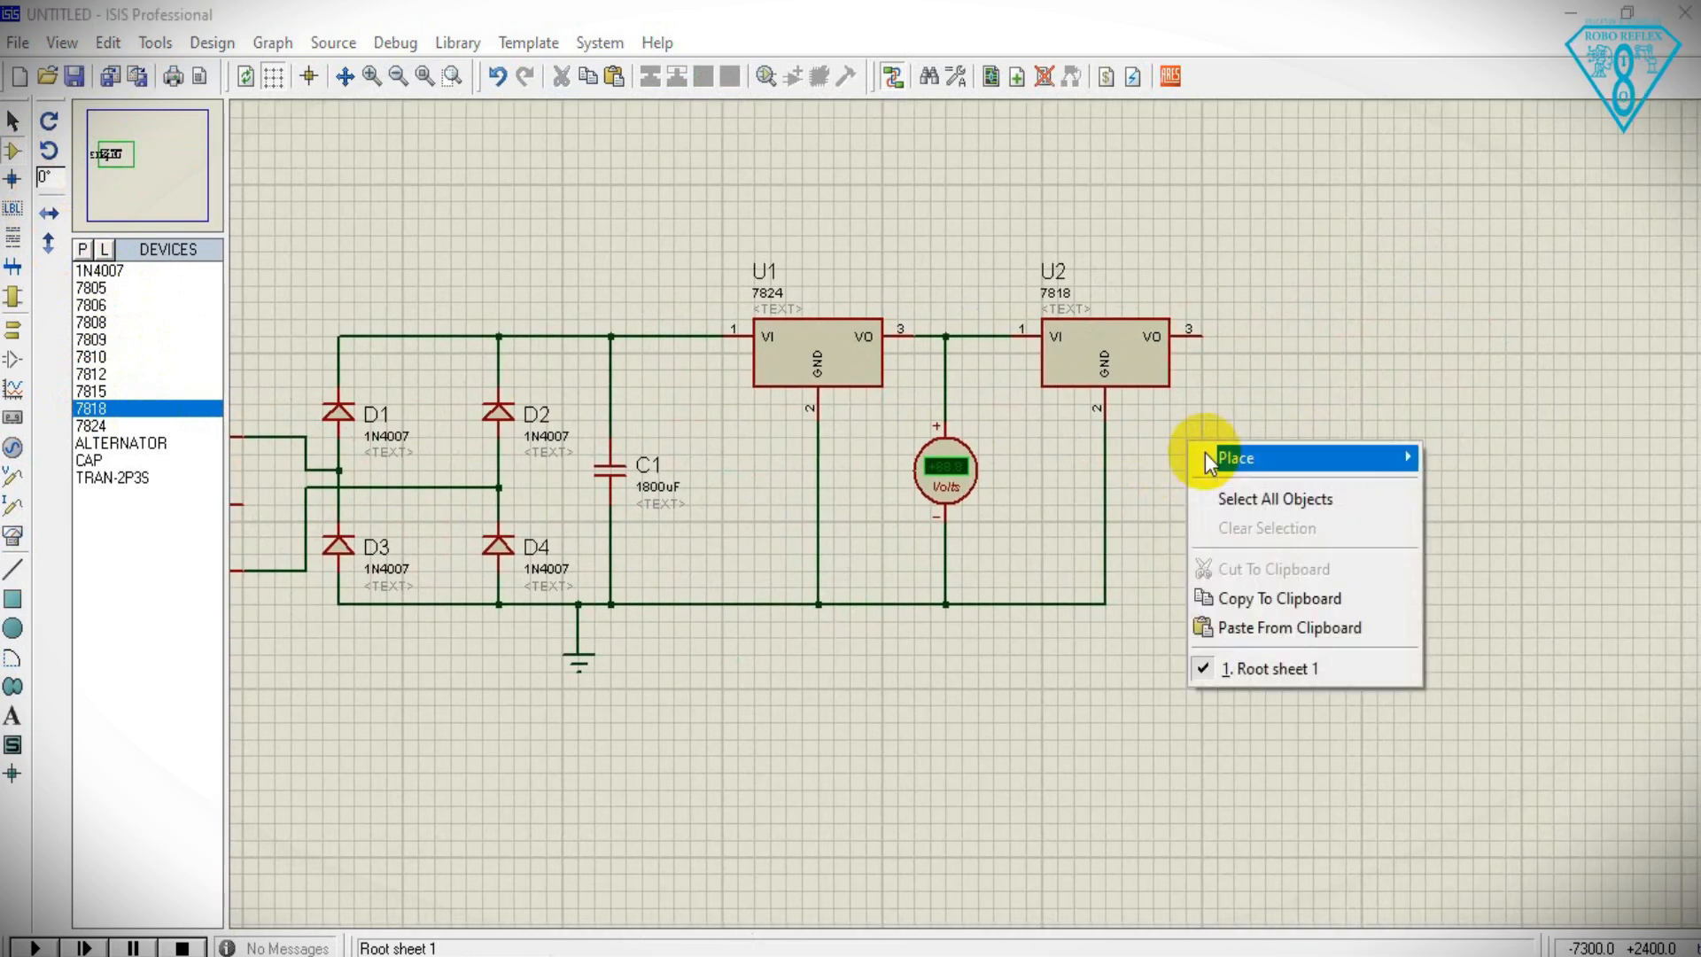
pyautogui.click(1242, 633)
pyautogui.click(1215, 446)
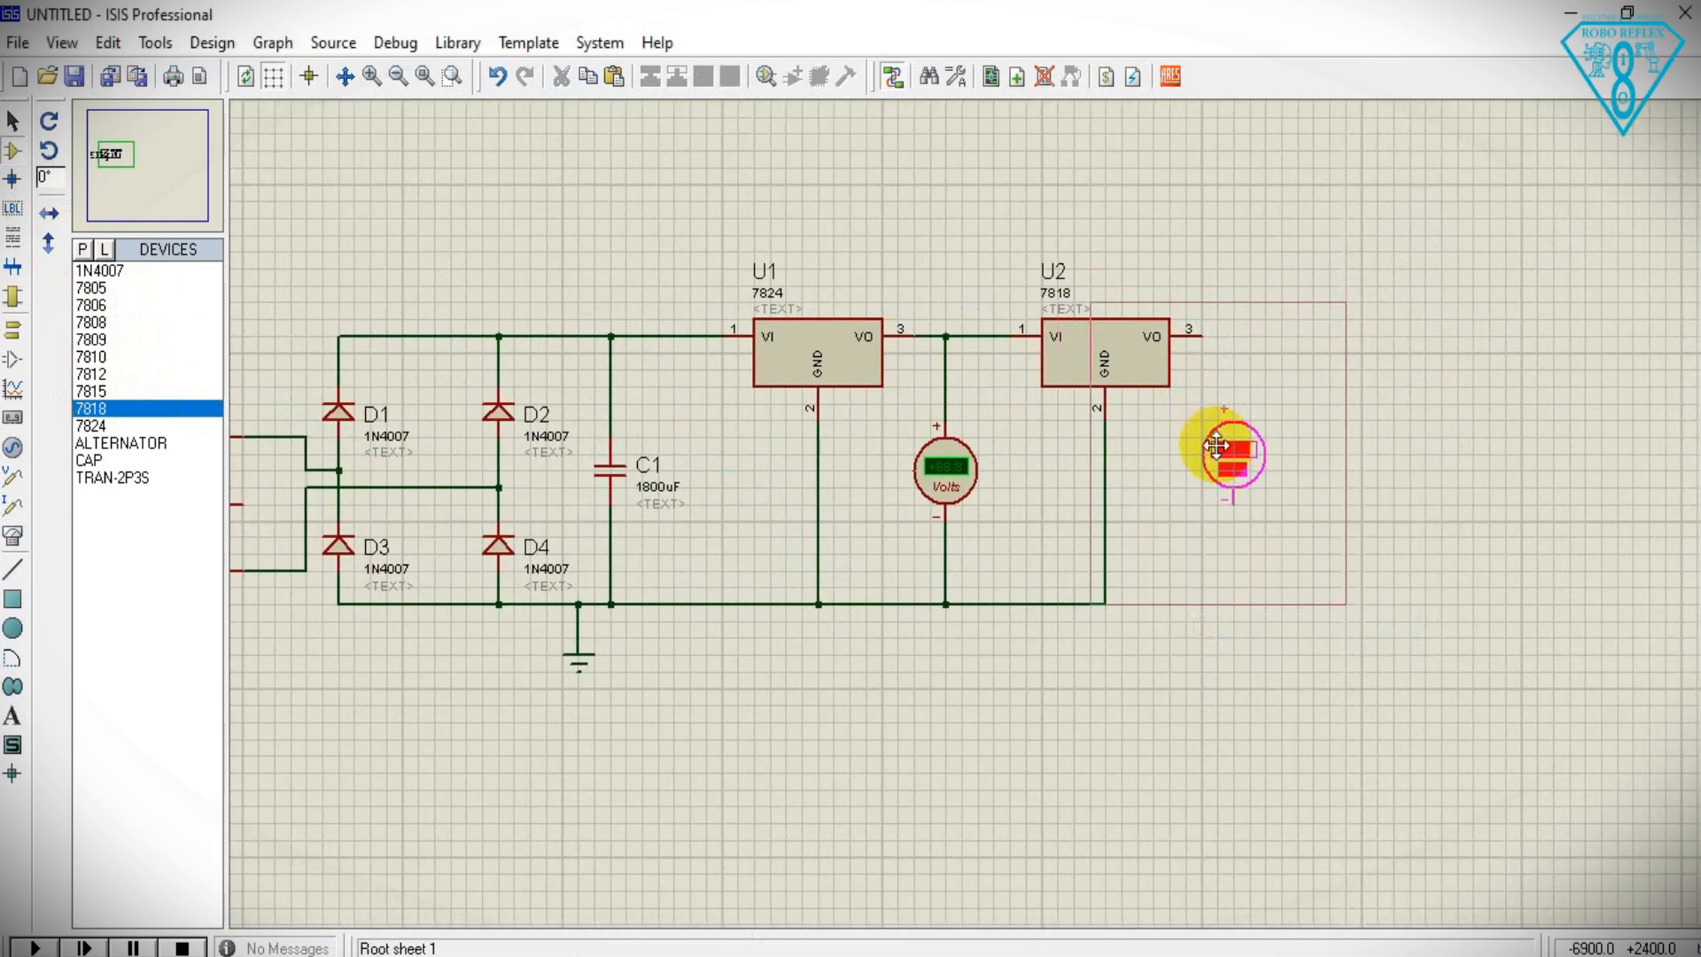
pyautogui.click(1221, 447)
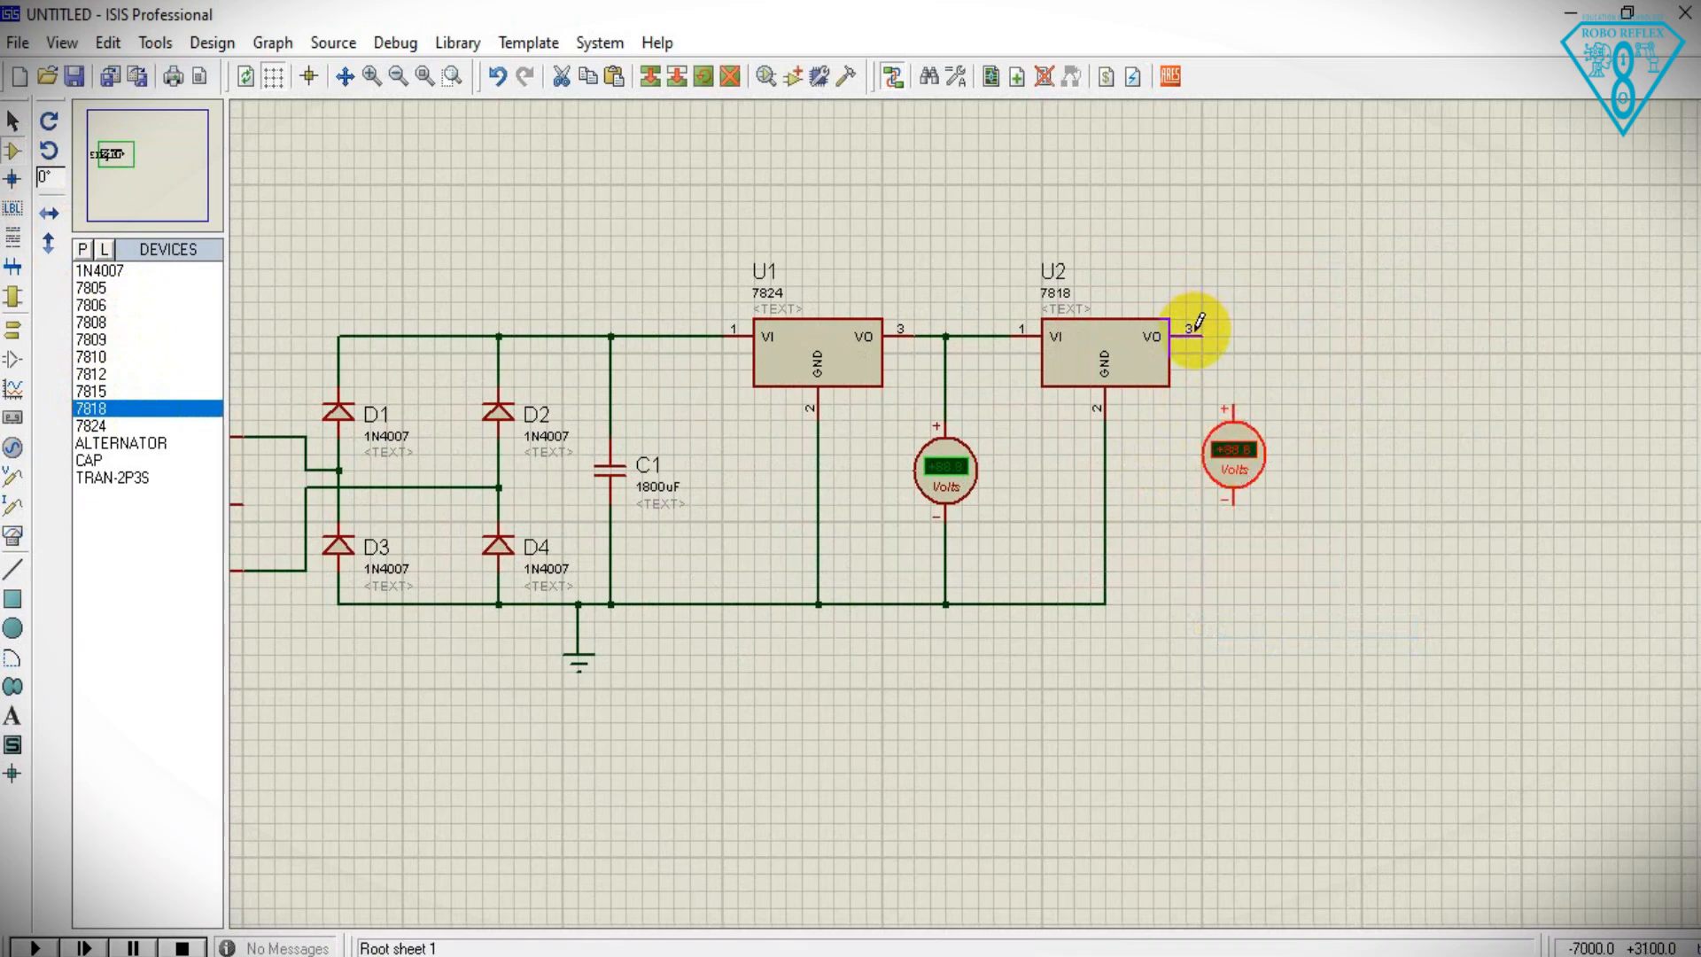
pyautogui.click(1202, 330)
pyautogui.click(1231, 408)
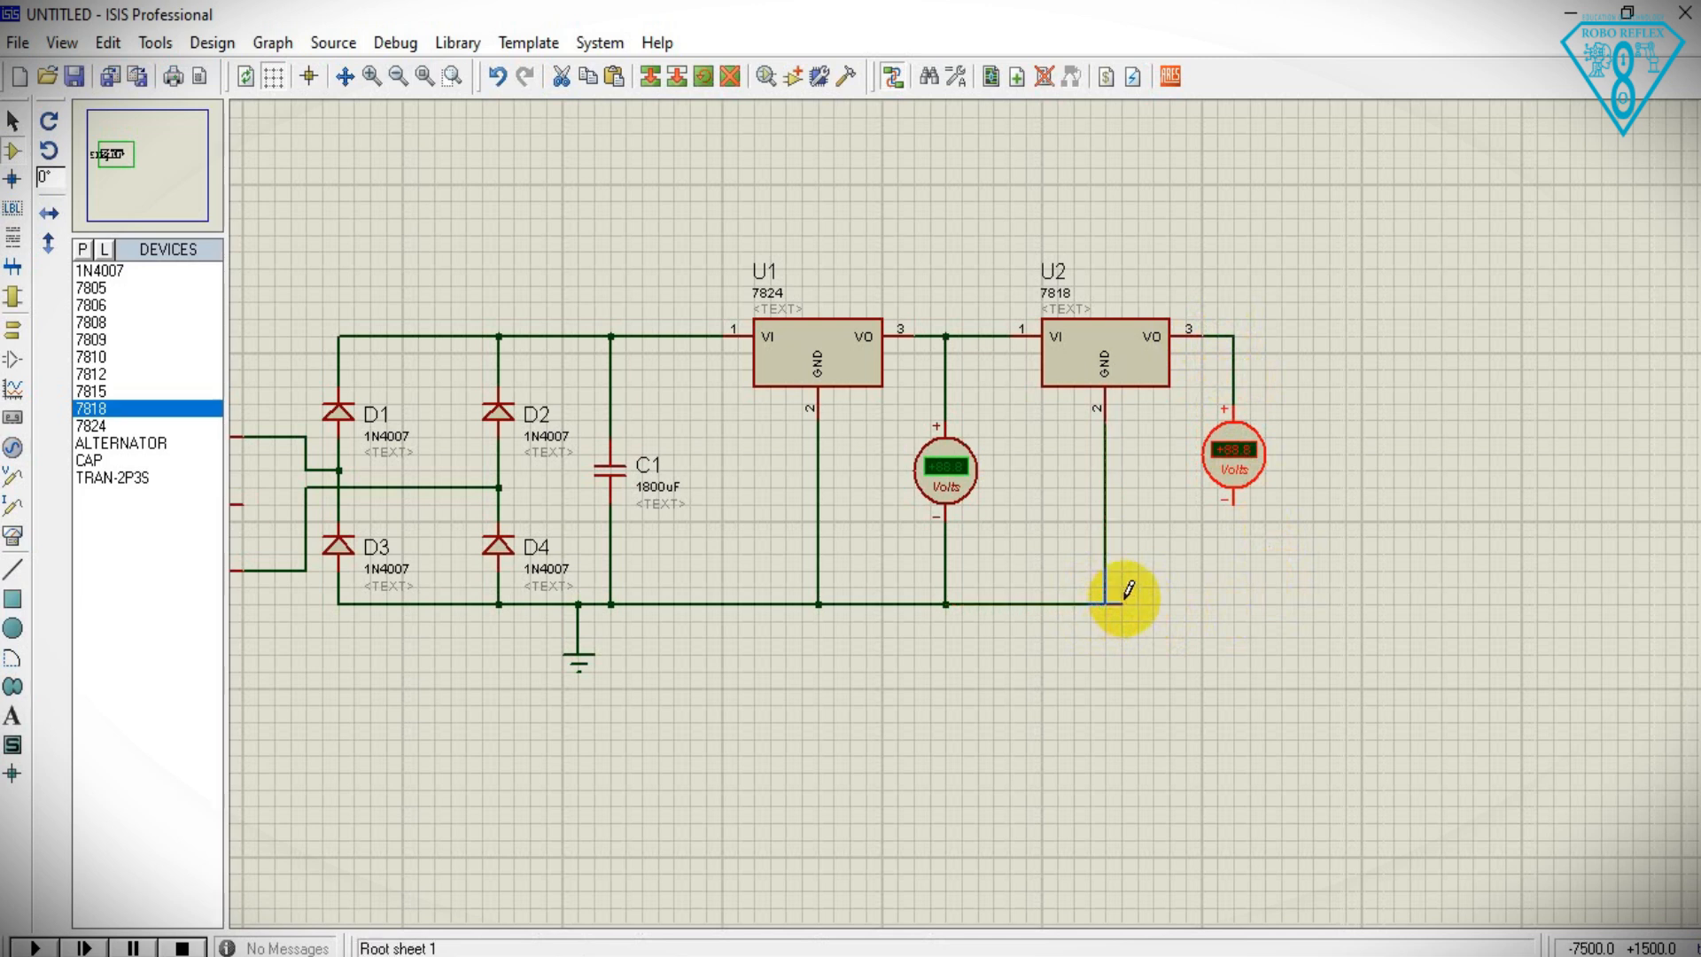
pyautogui.click(1107, 602)
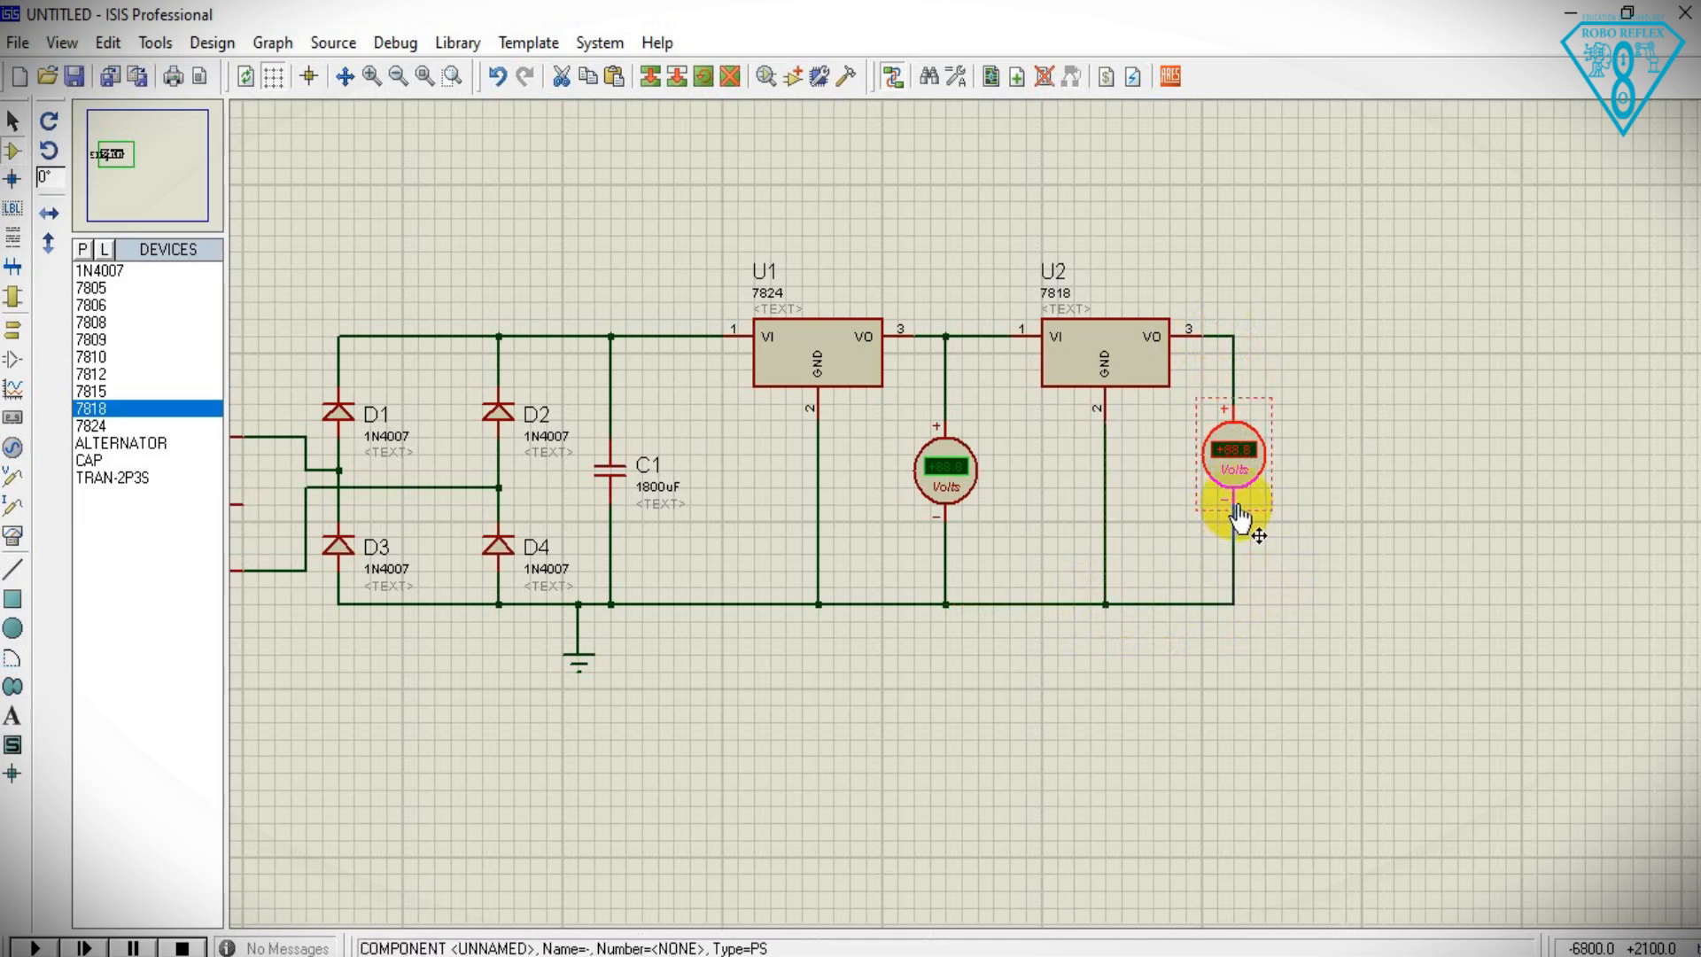
pyautogui.click(1236, 507)
# - Place a 7815 regulator right of the second voltmeter and wire its VI pin to the 7818's output and its GND pin to the lower rail
pyautogui.press('F5')
pyautogui.click(133, 394)
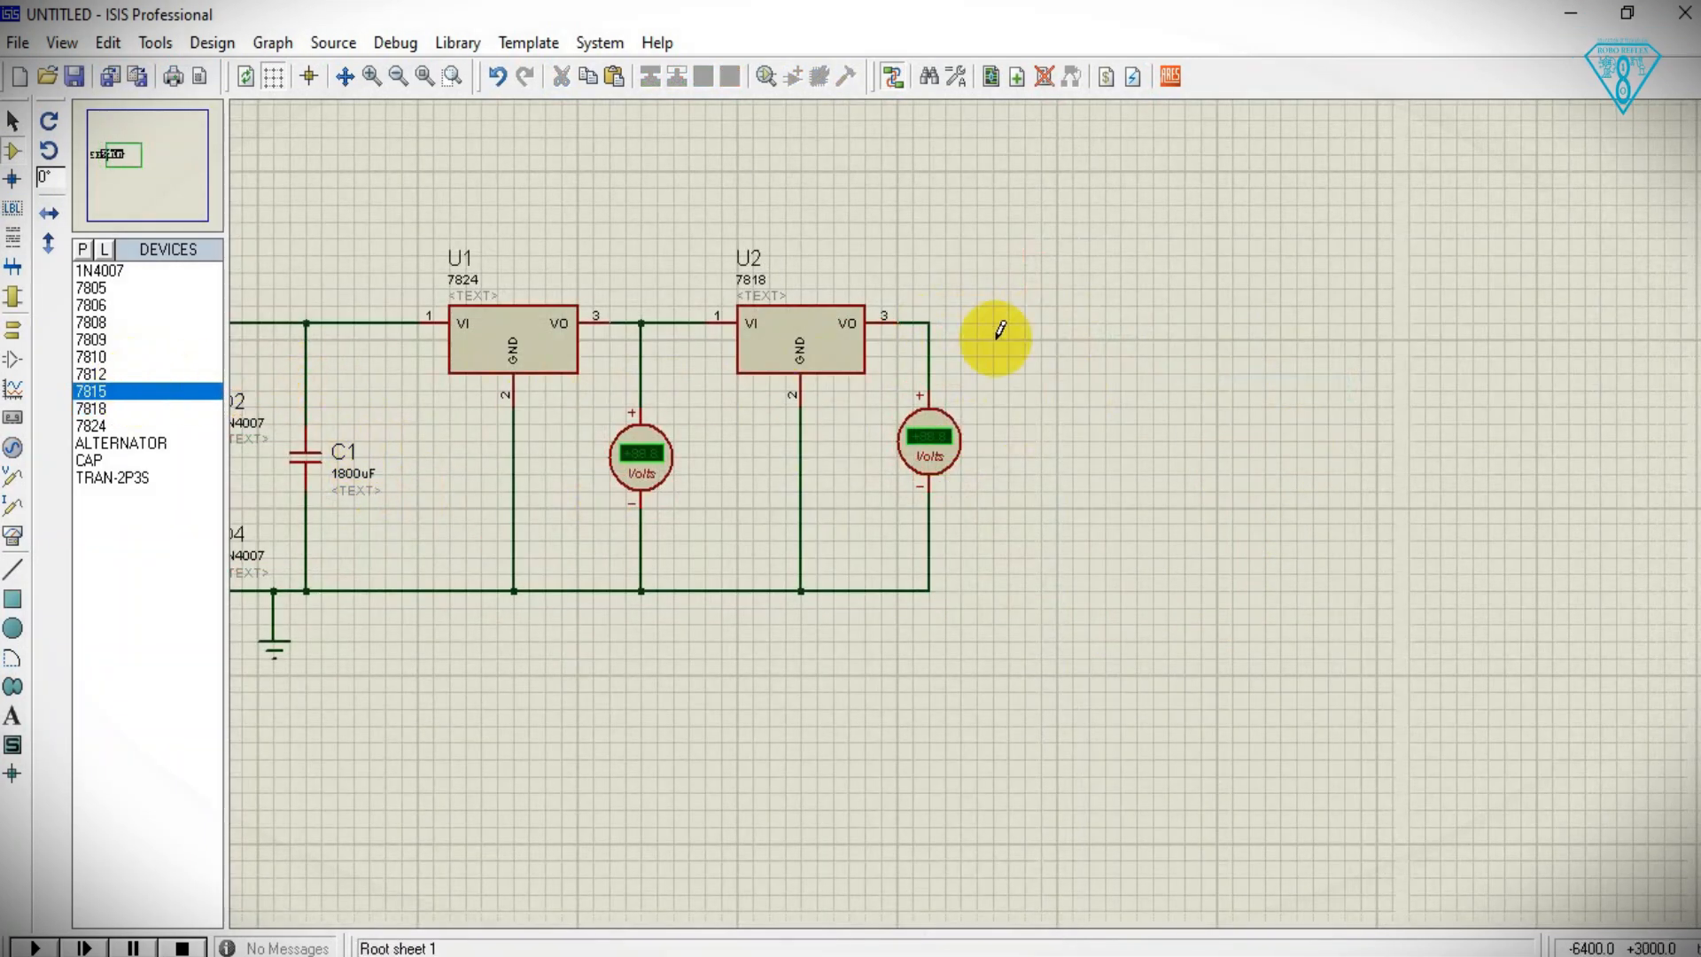
pyautogui.click(1079, 326)
pyautogui.click(1113, 335)
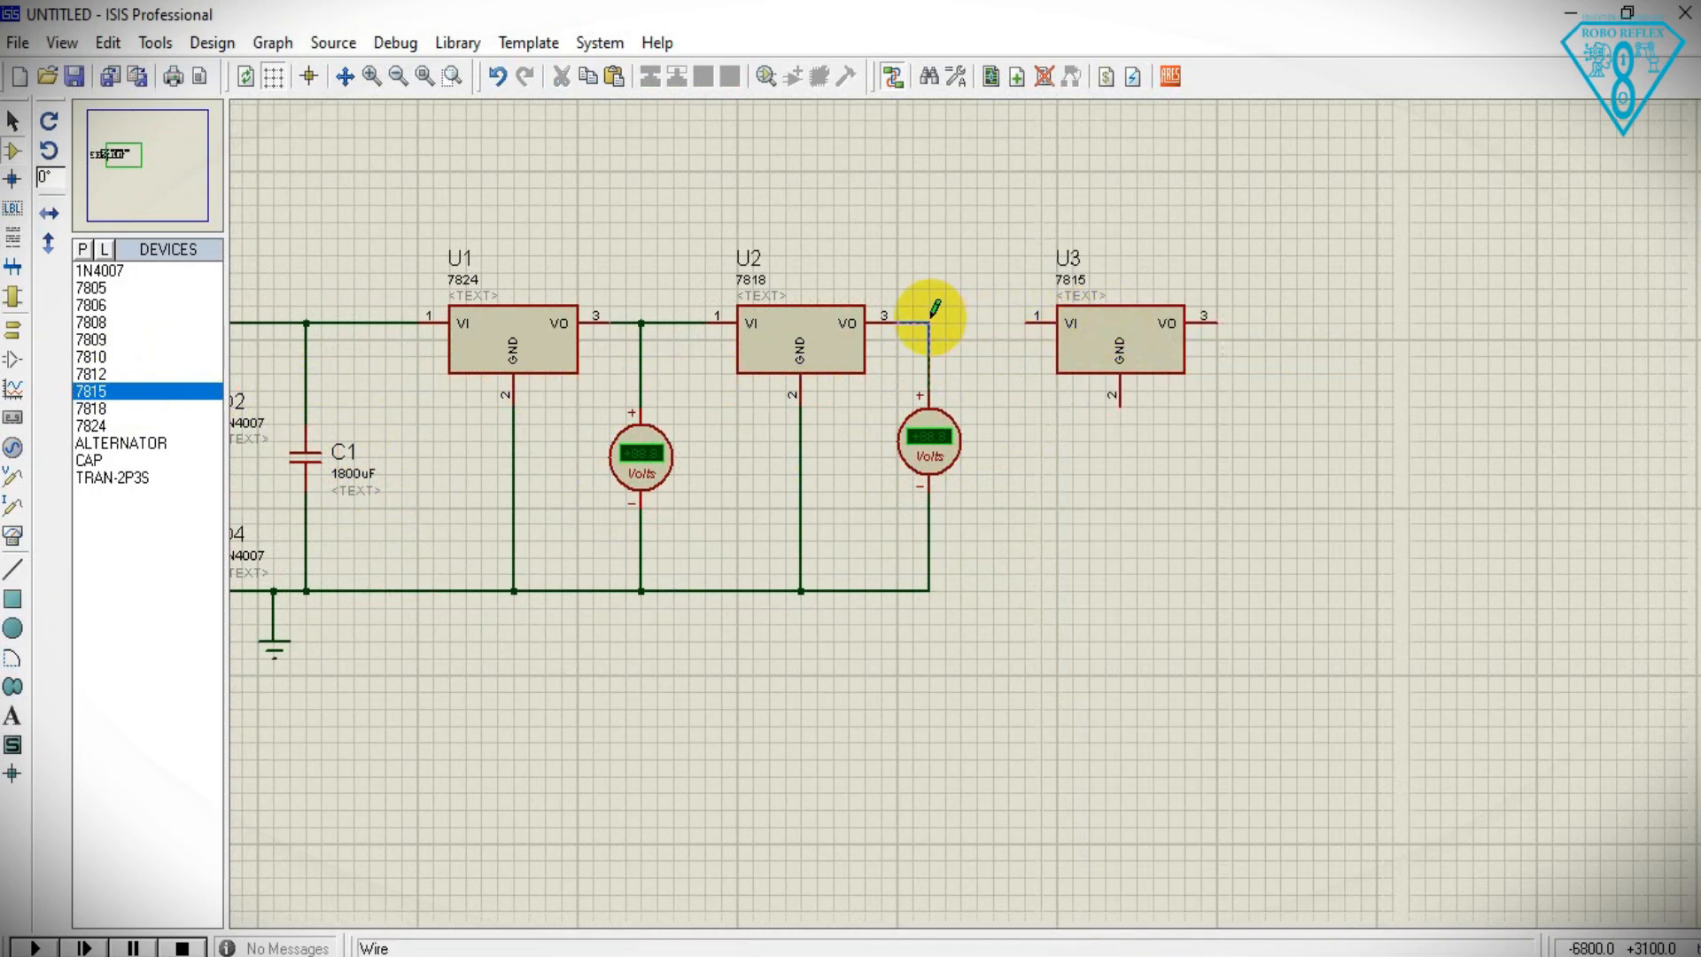
pyautogui.click(928, 320)
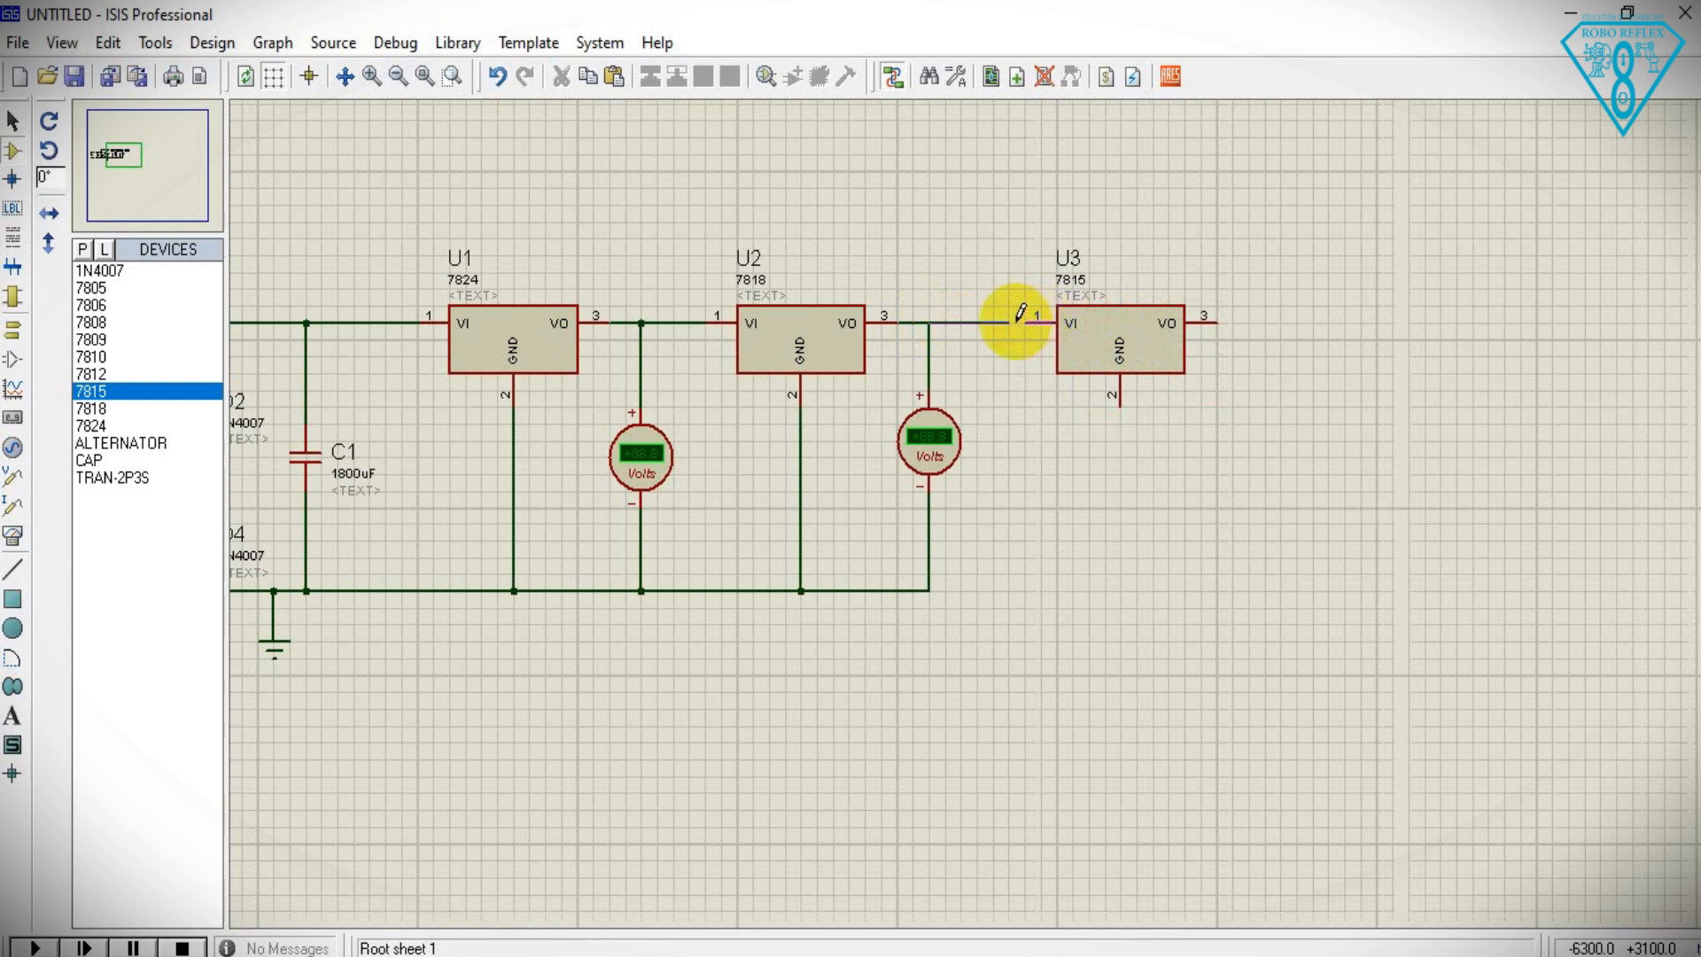
pyautogui.click(1023, 330)
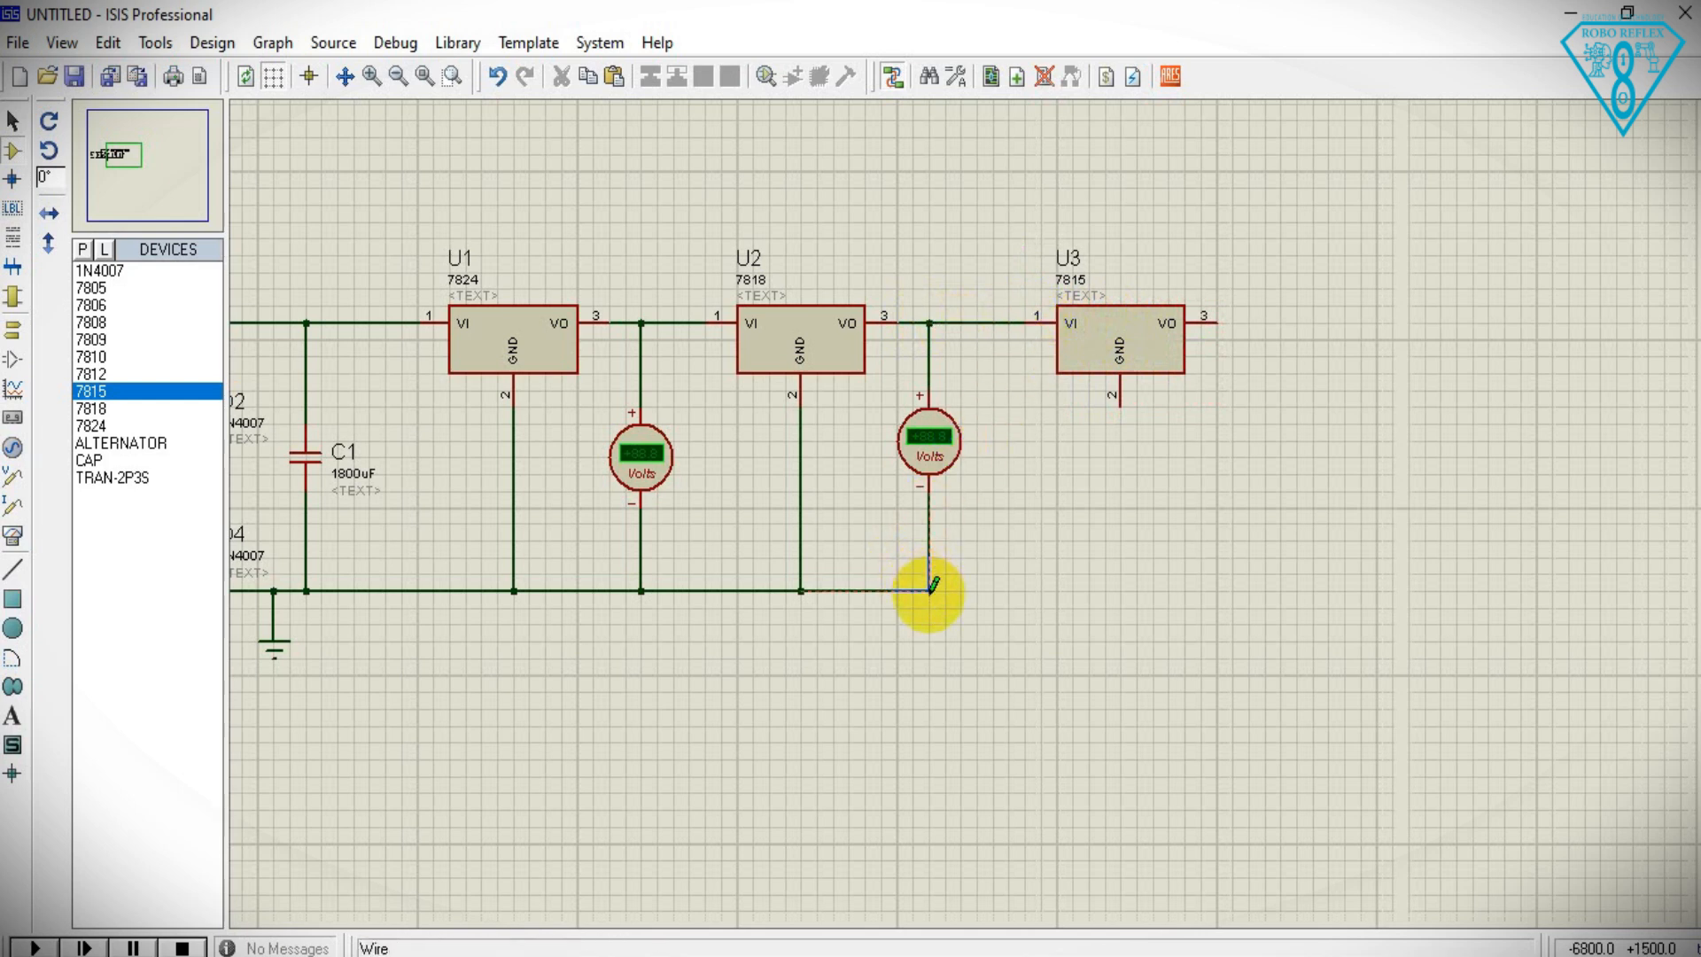
pyautogui.click(931, 589)
pyautogui.click(929, 590)
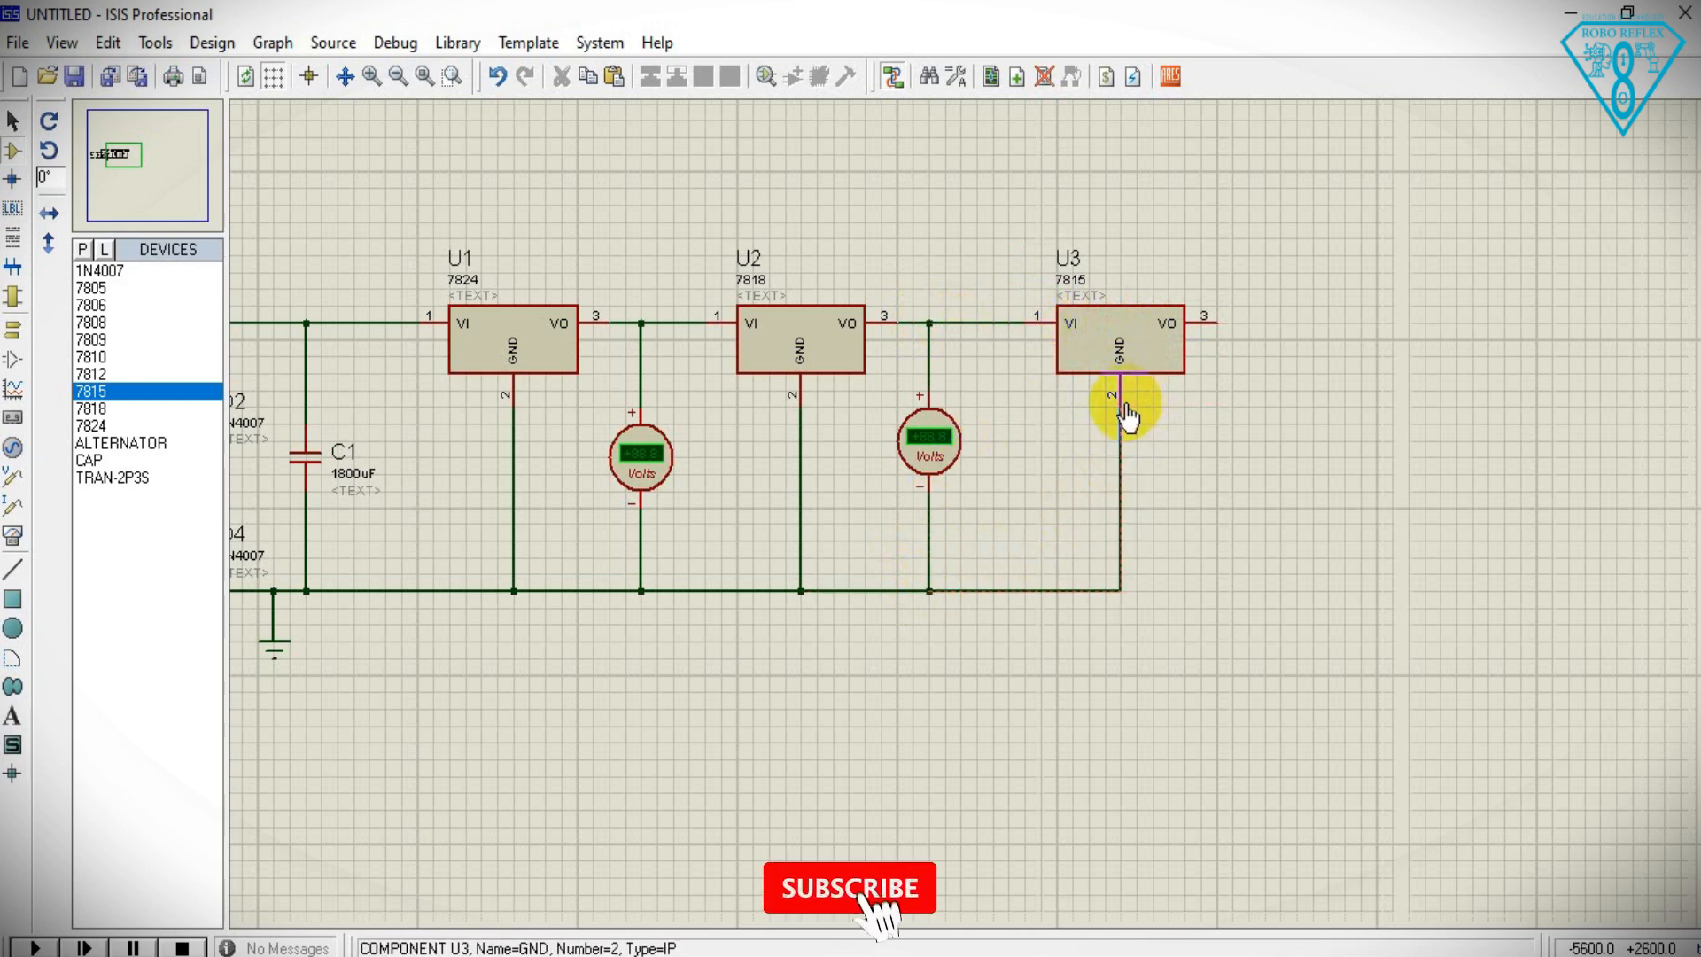
pyautogui.click(1121, 406)
# - Paste another voltmeter to the right of the 7815 and wire it between the 7815's VO pin and the lower rail
pyautogui.rightClick(1215, 437)
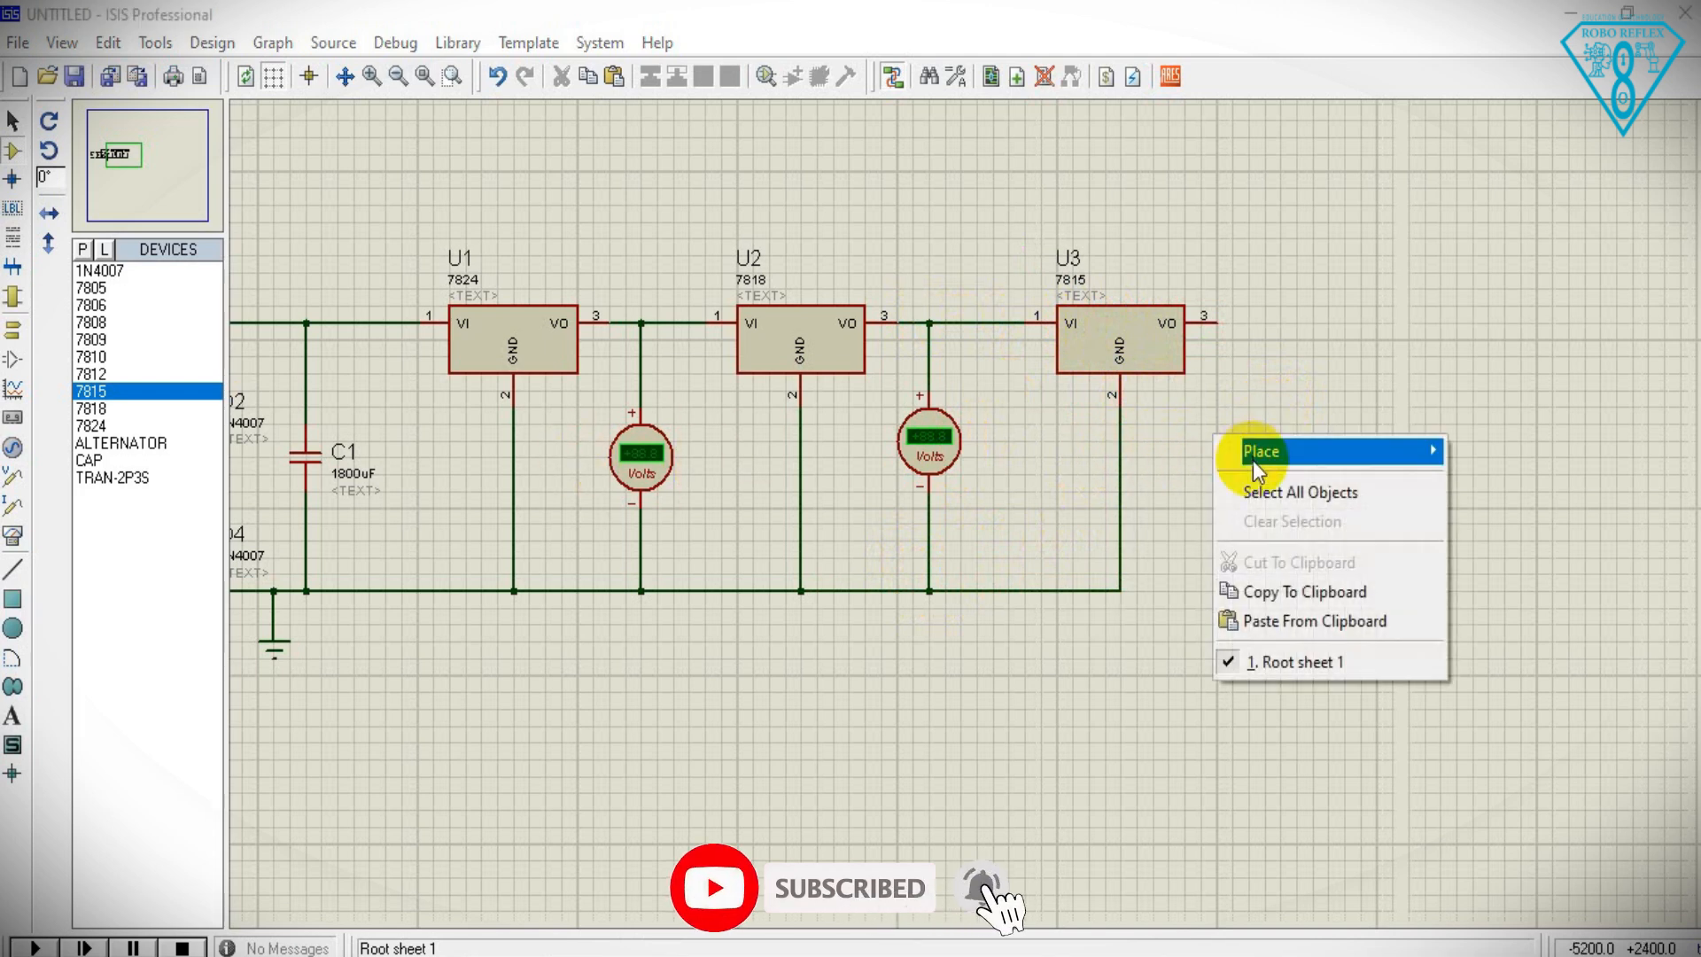
pyautogui.click(1257, 621)
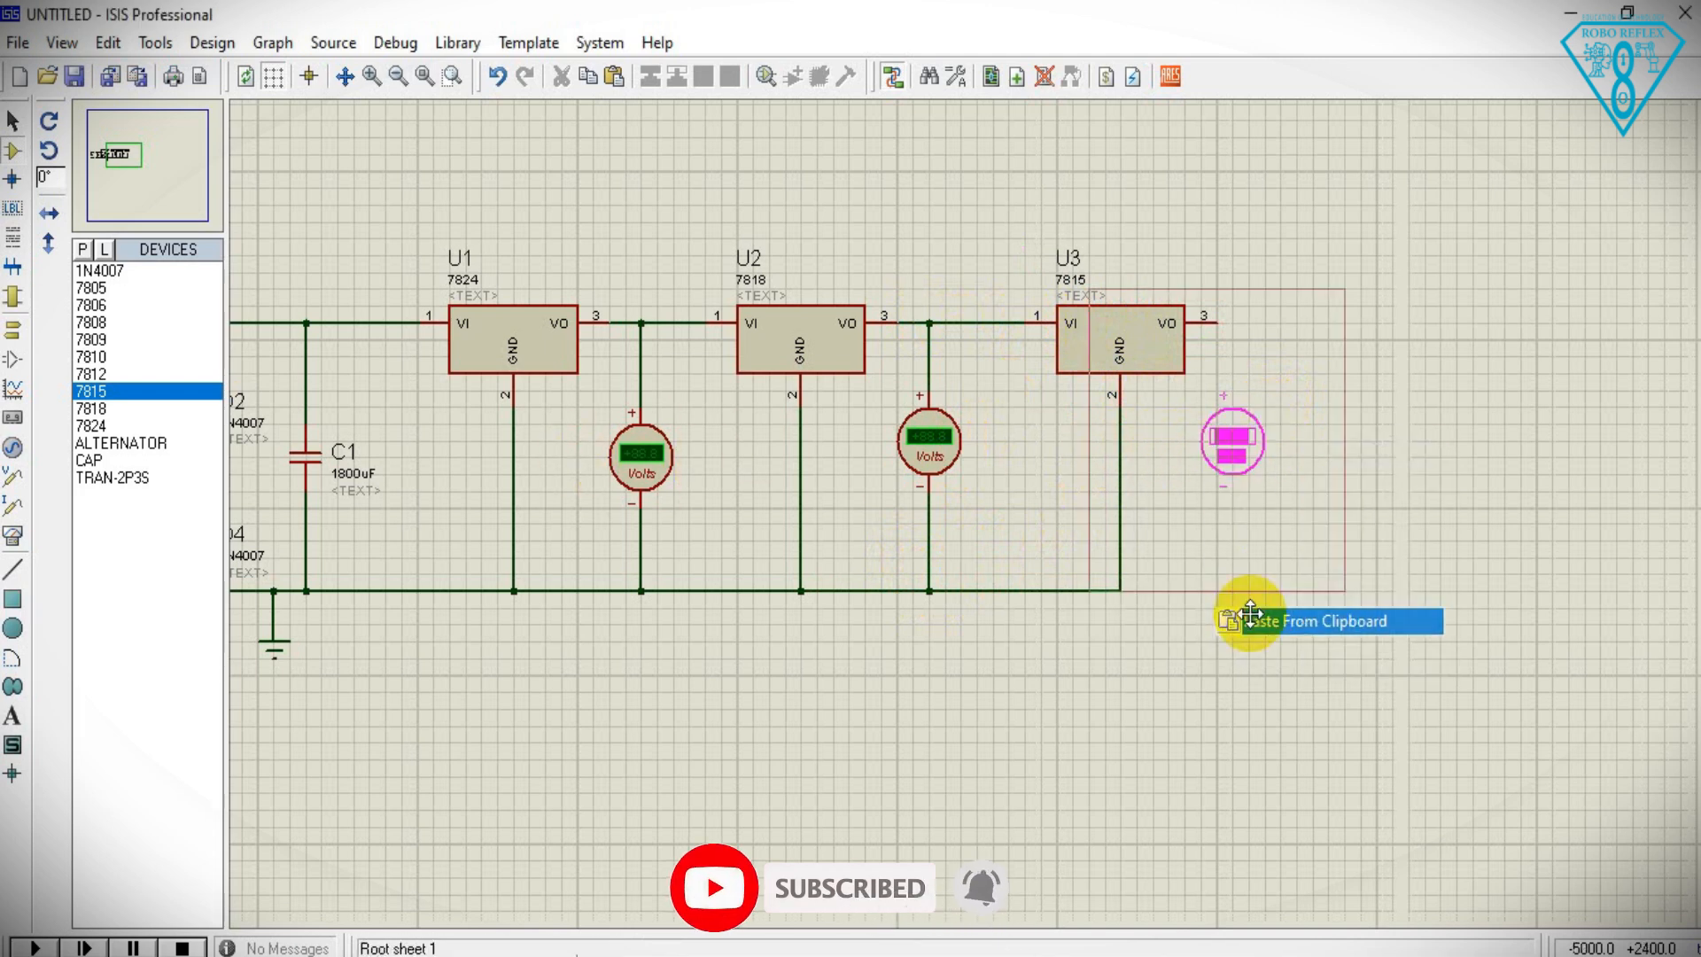
pyautogui.click(1238, 436)
pyautogui.click(1217, 323)
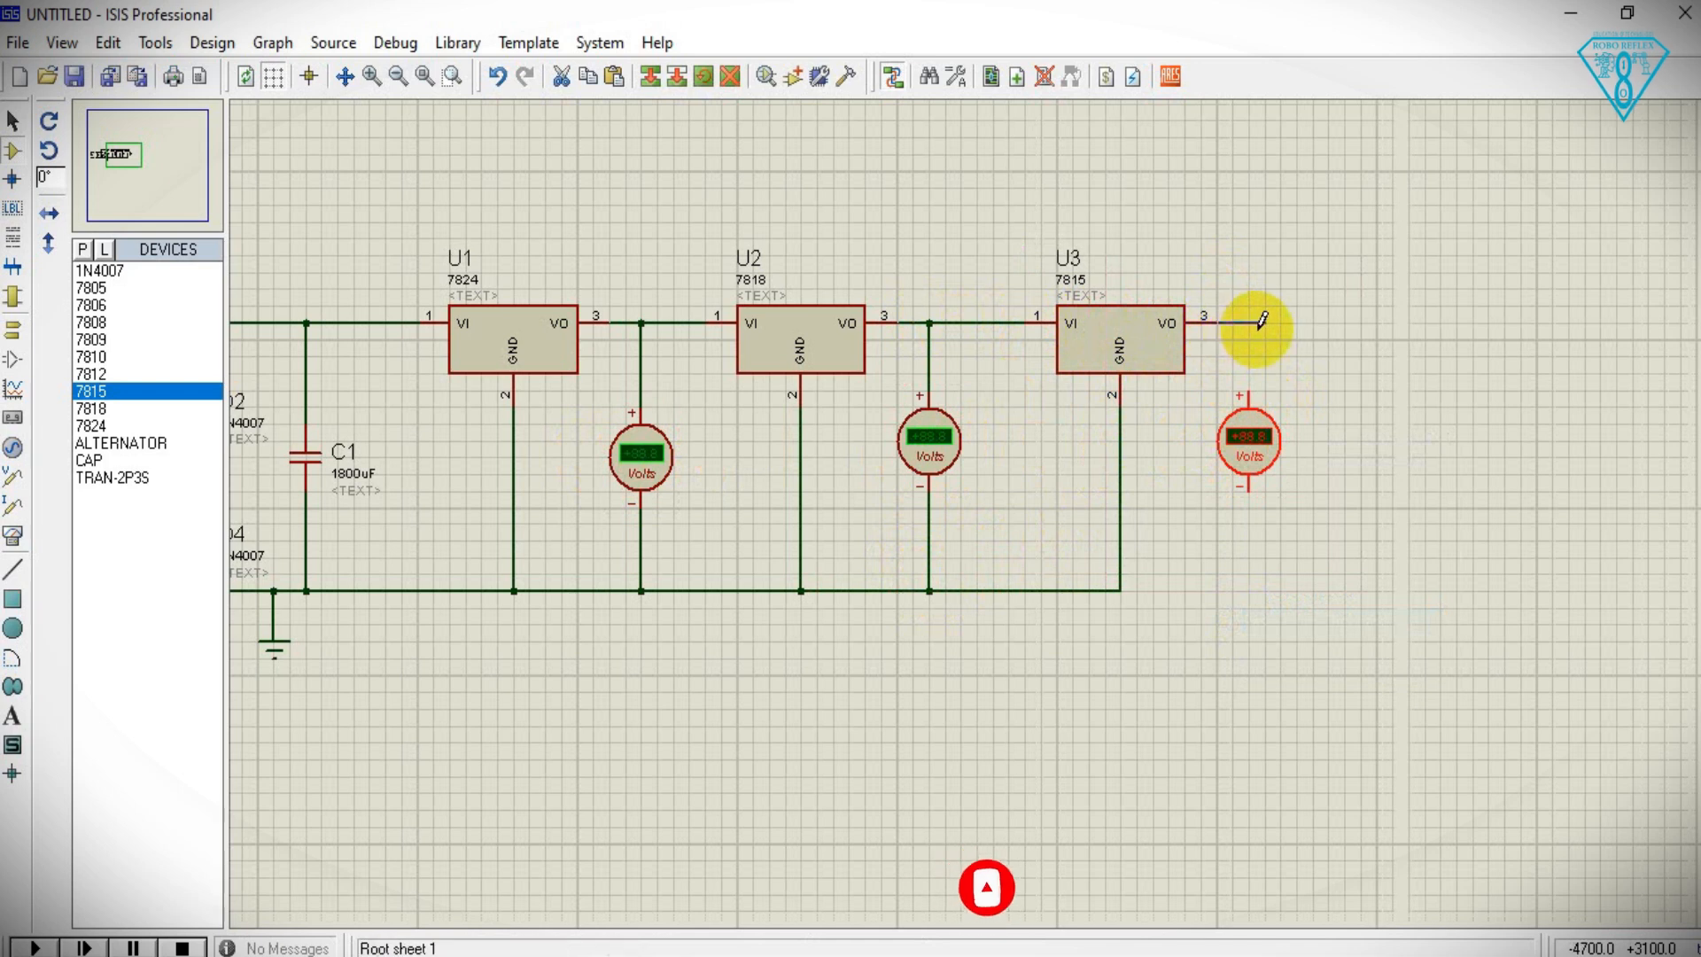
pyautogui.click(1248, 395)
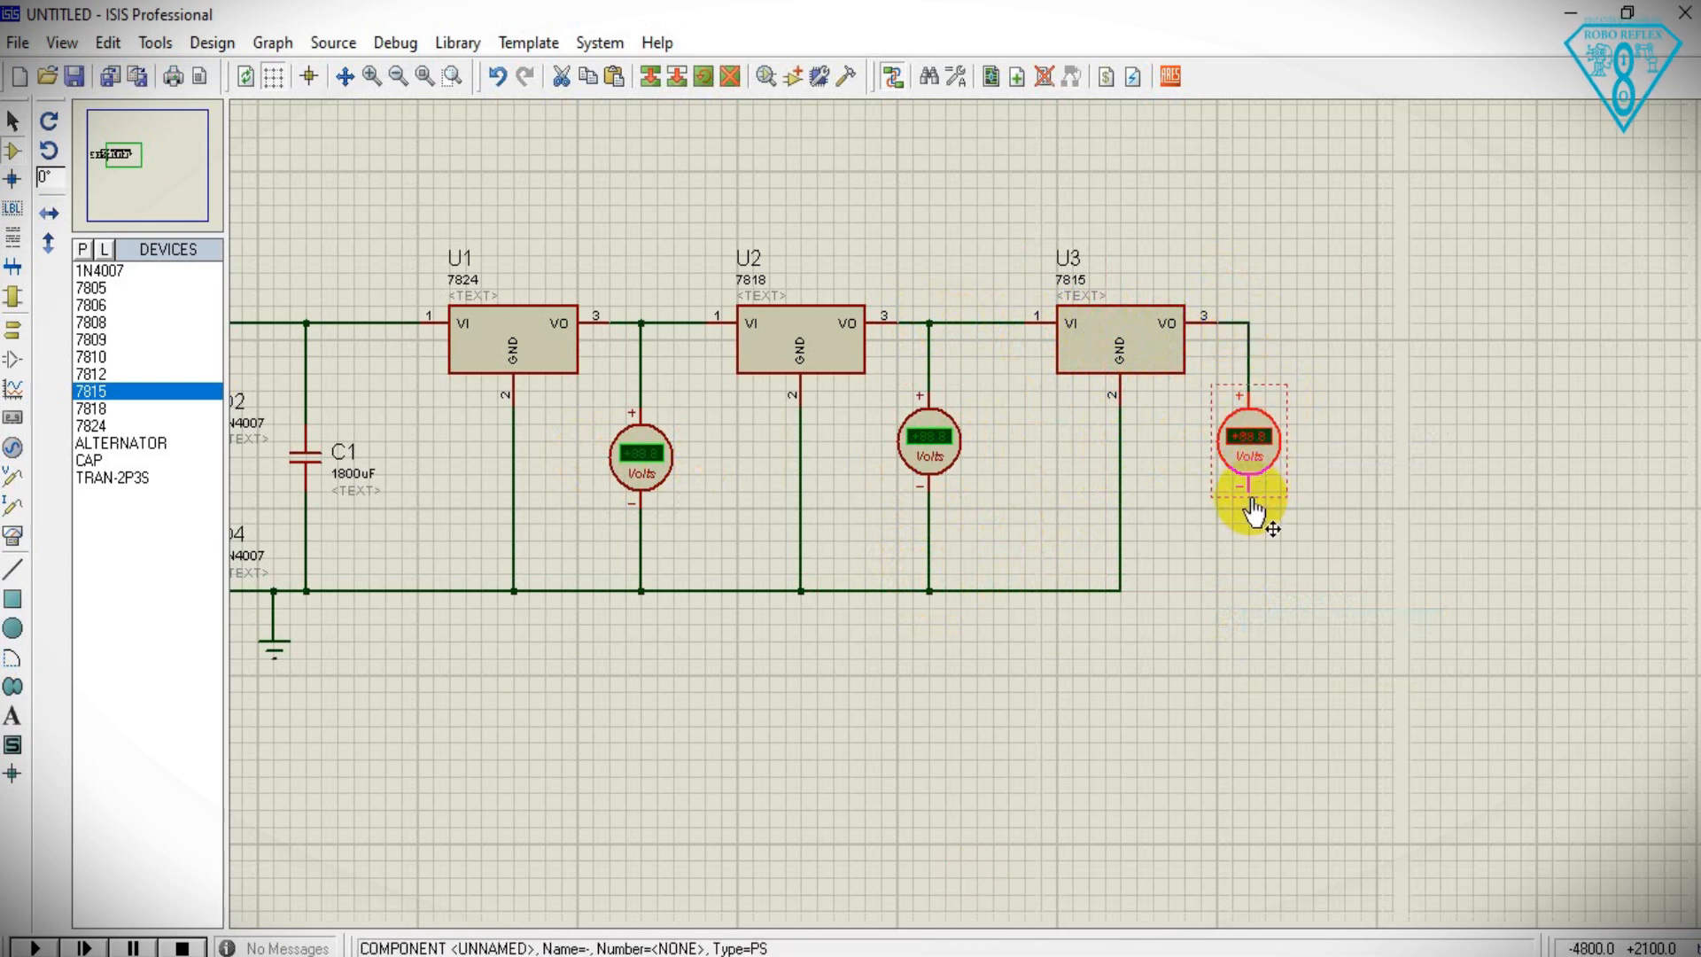
pyautogui.click(1121, 588)
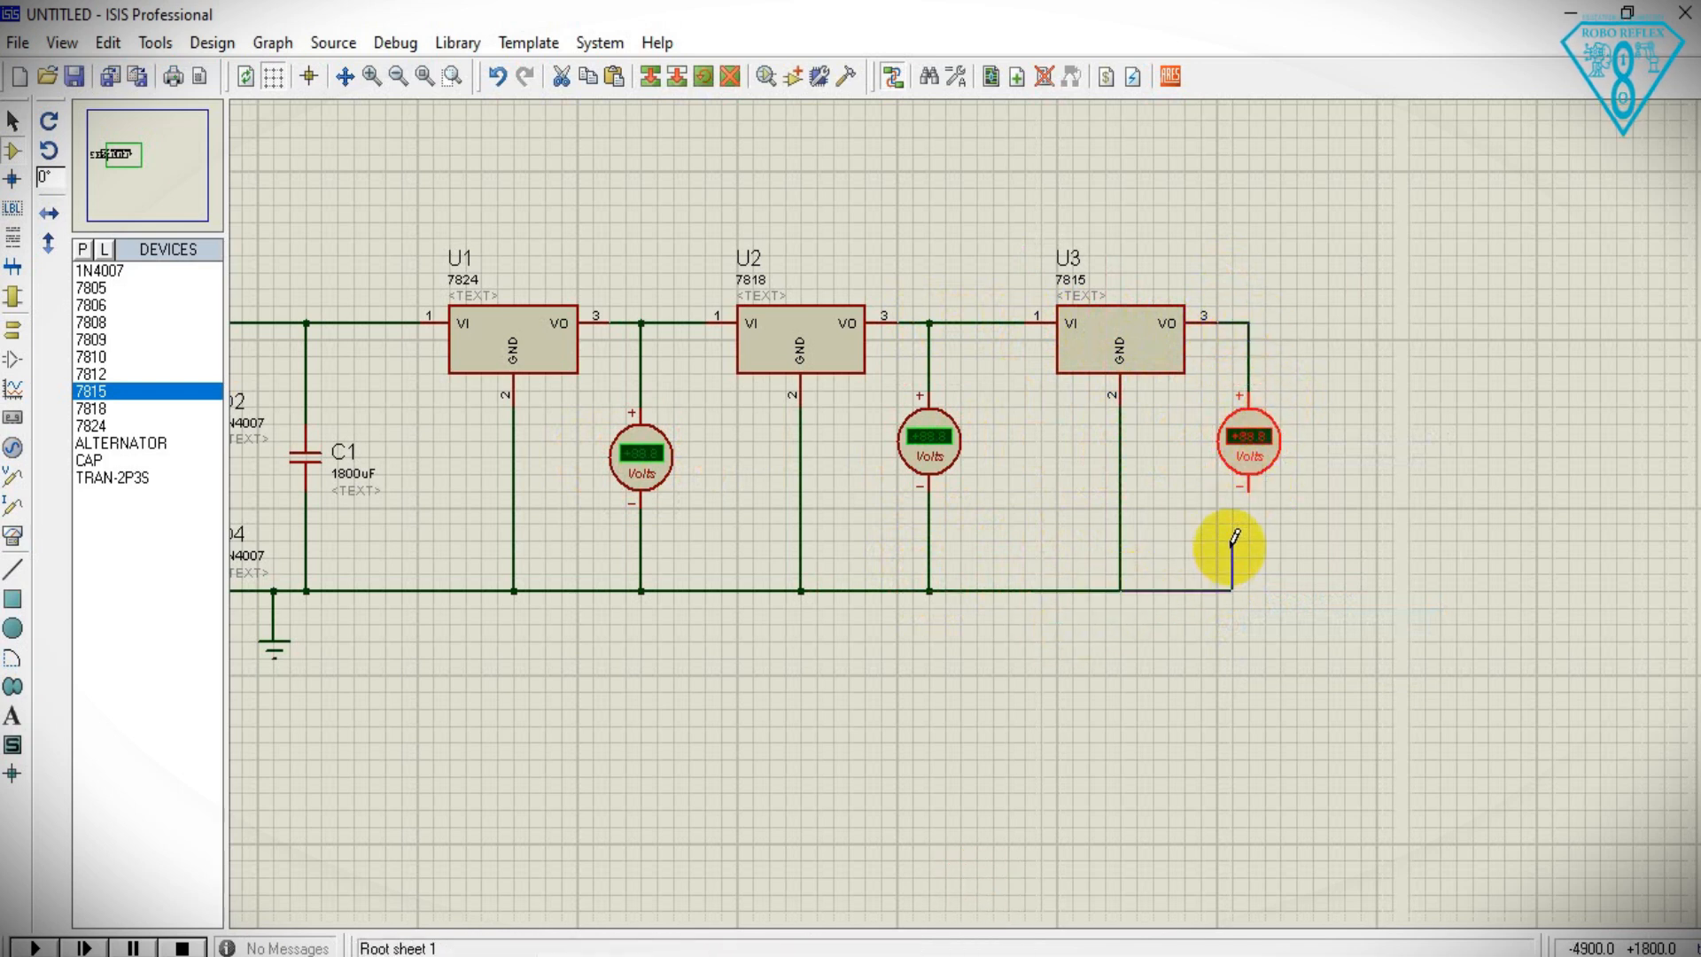
pyautogui.click(1252, 490)
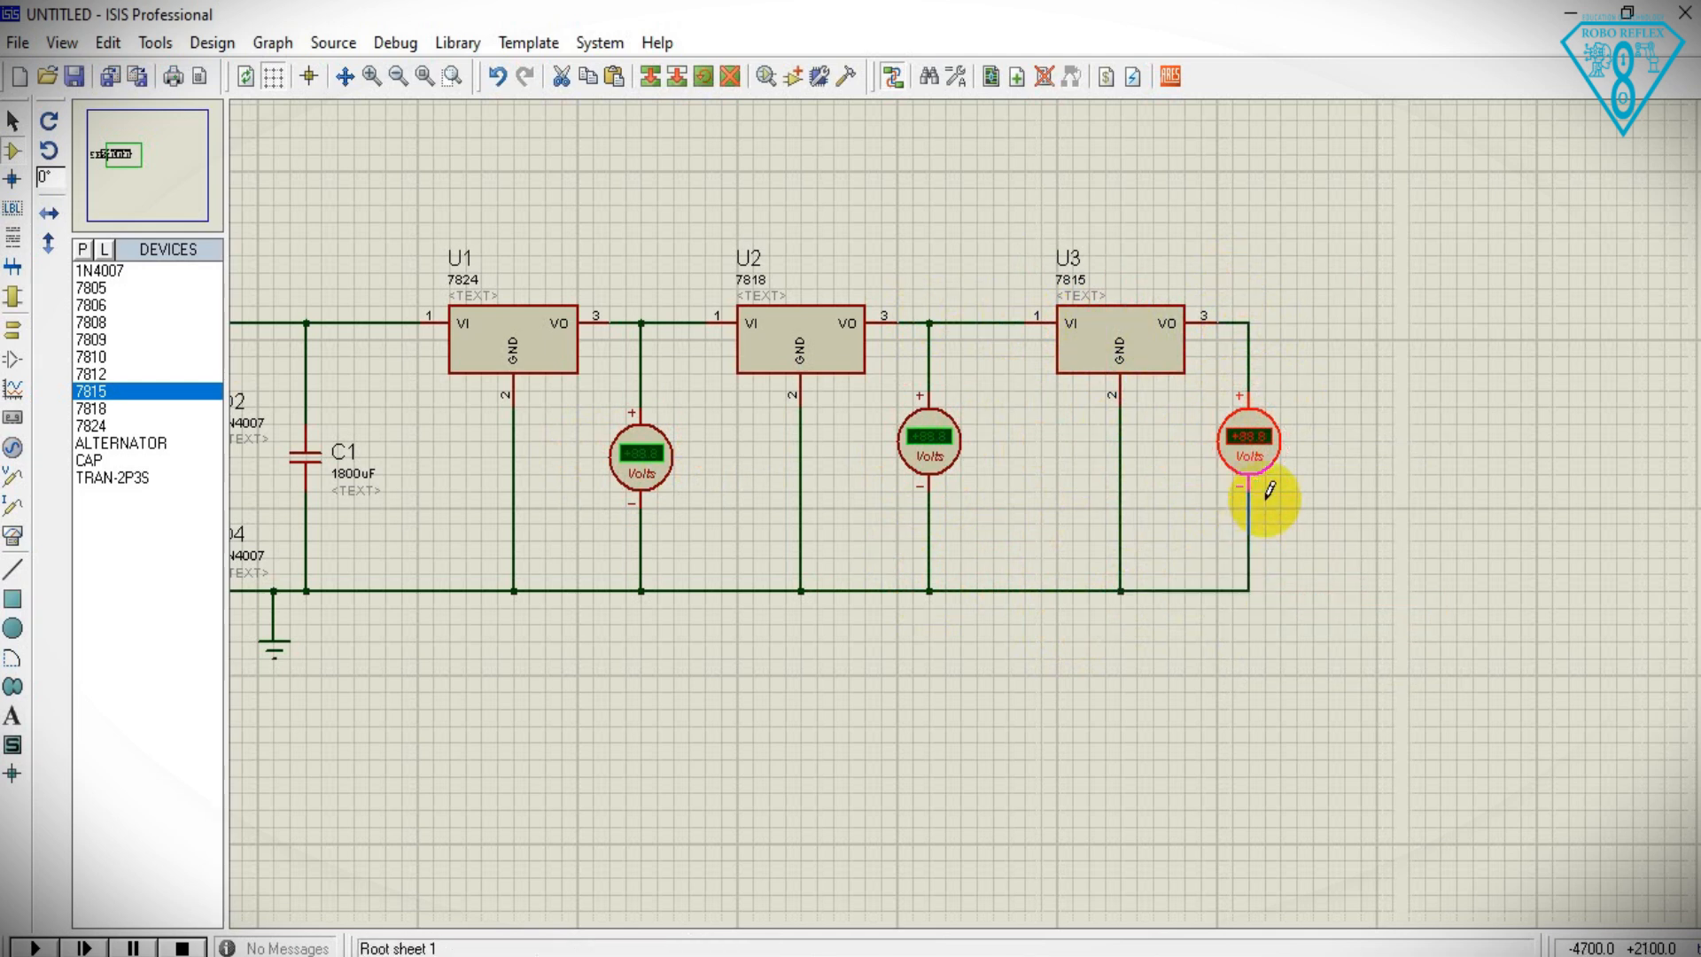
# - Place a 7812 regulator right of the 7815's voltmeter and wire its VI pin to the 7815's output and its GND pin to the lower rail
pyautogui.press('F5')
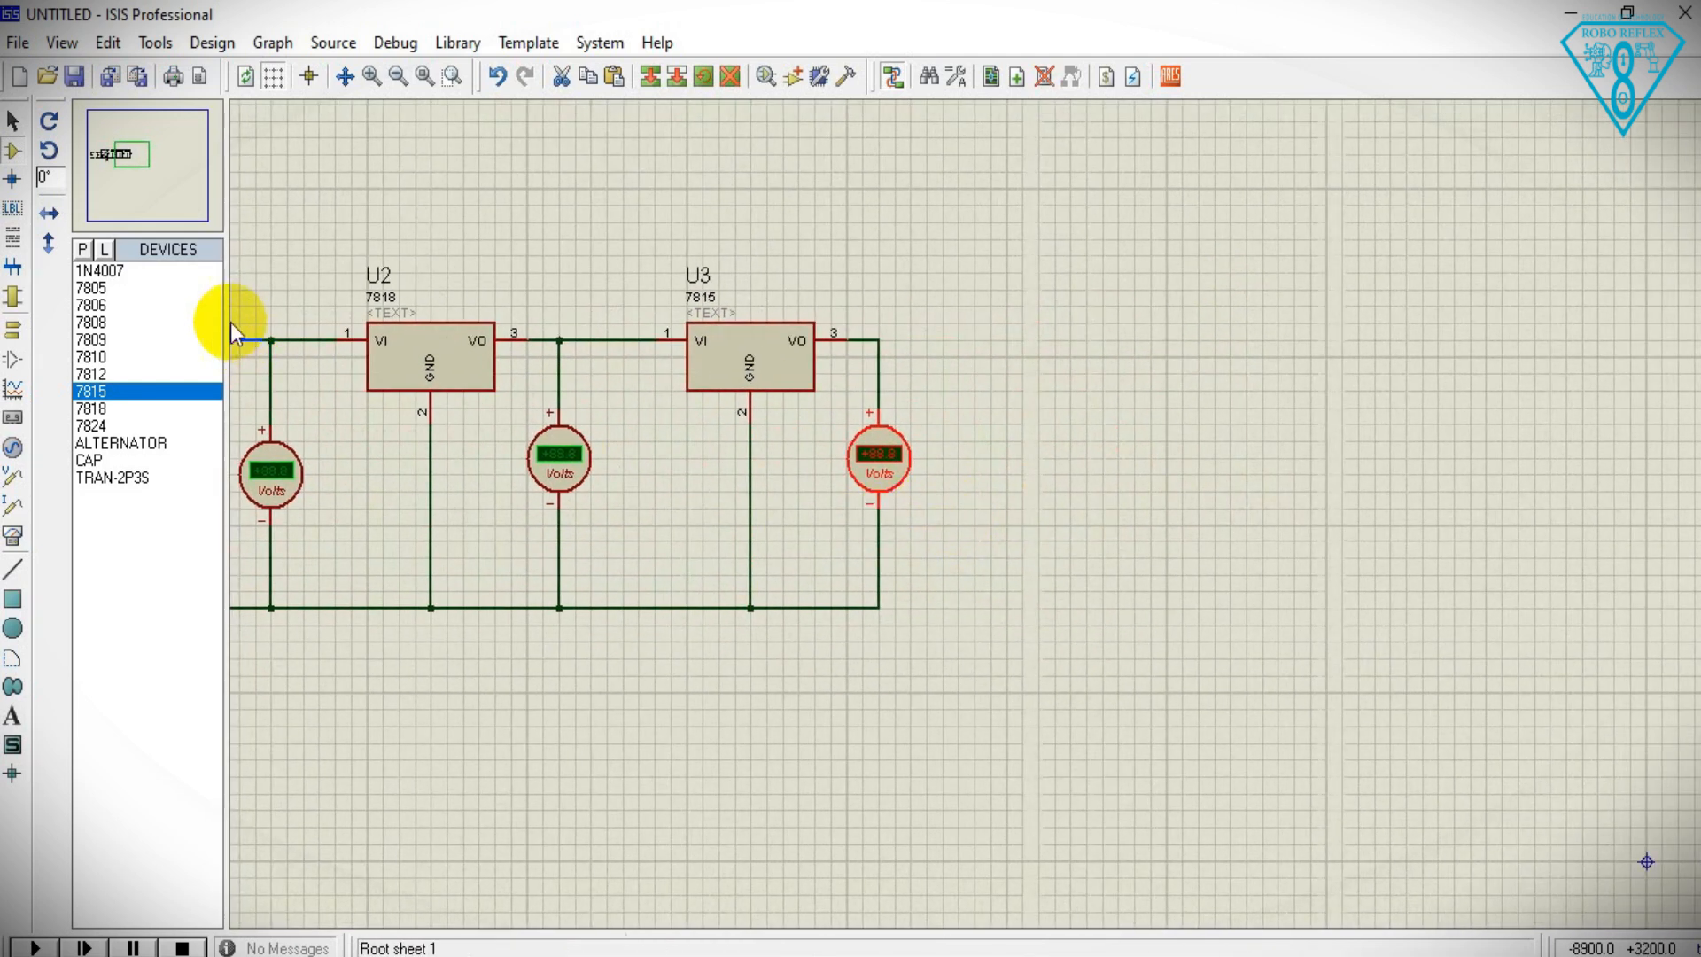
pyautogui.click(97, 374)
pyautogui.click(999, 373)
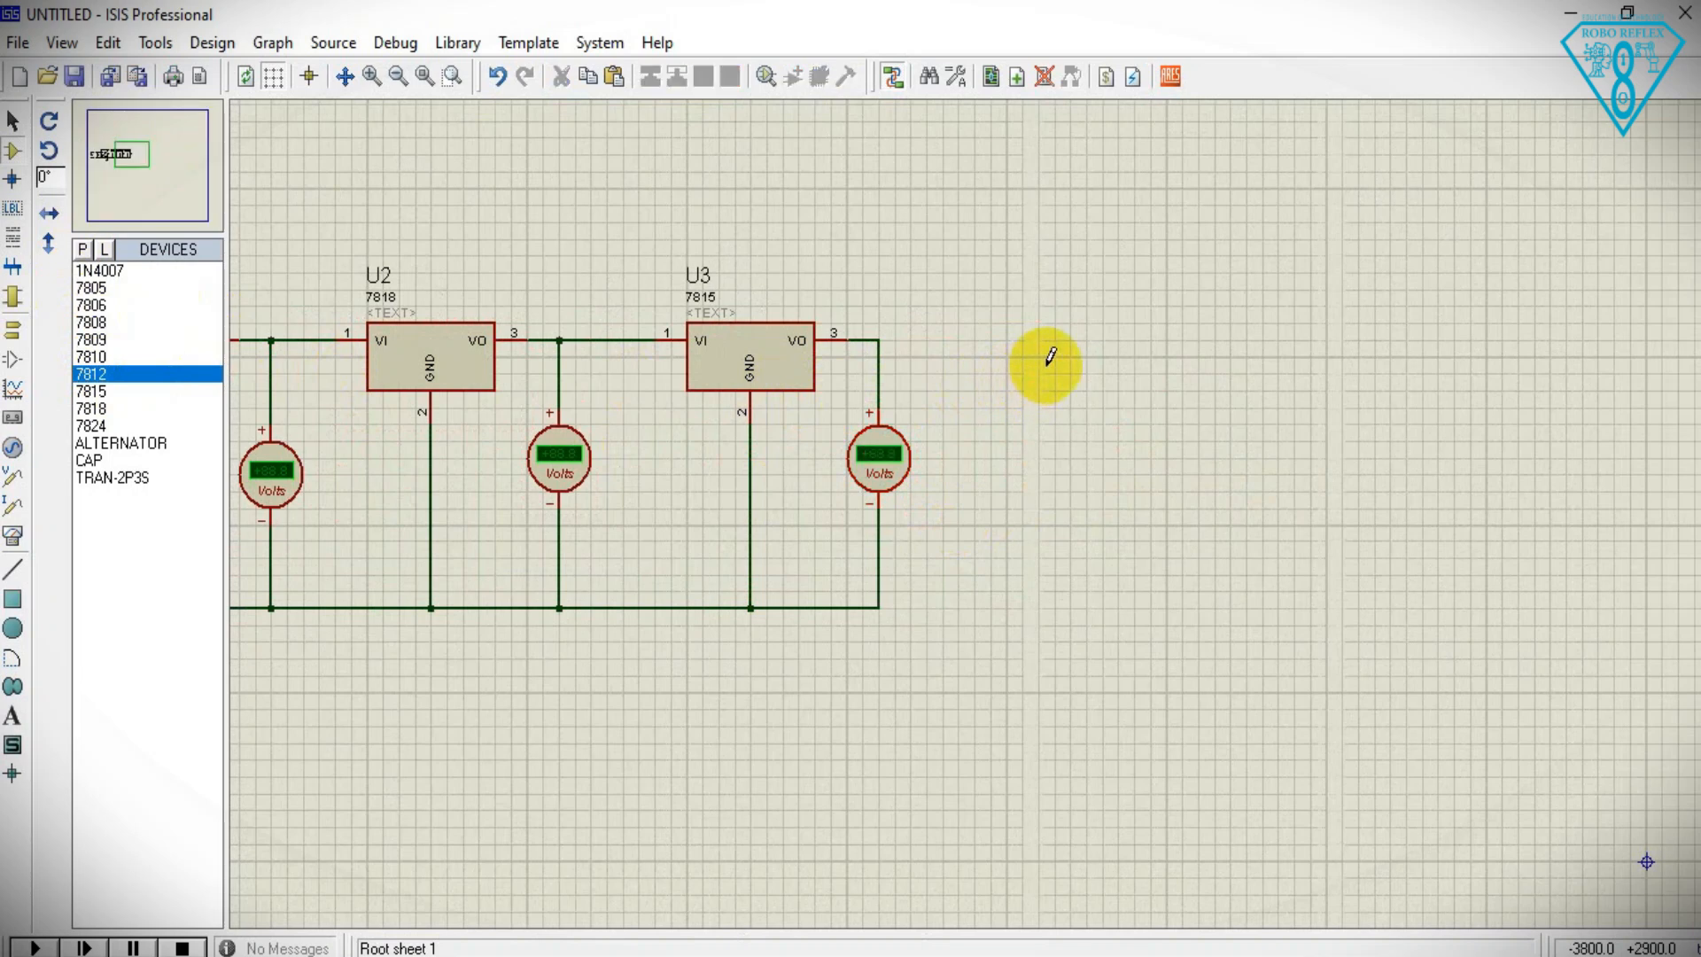
pyautogui.click(1059, 345)
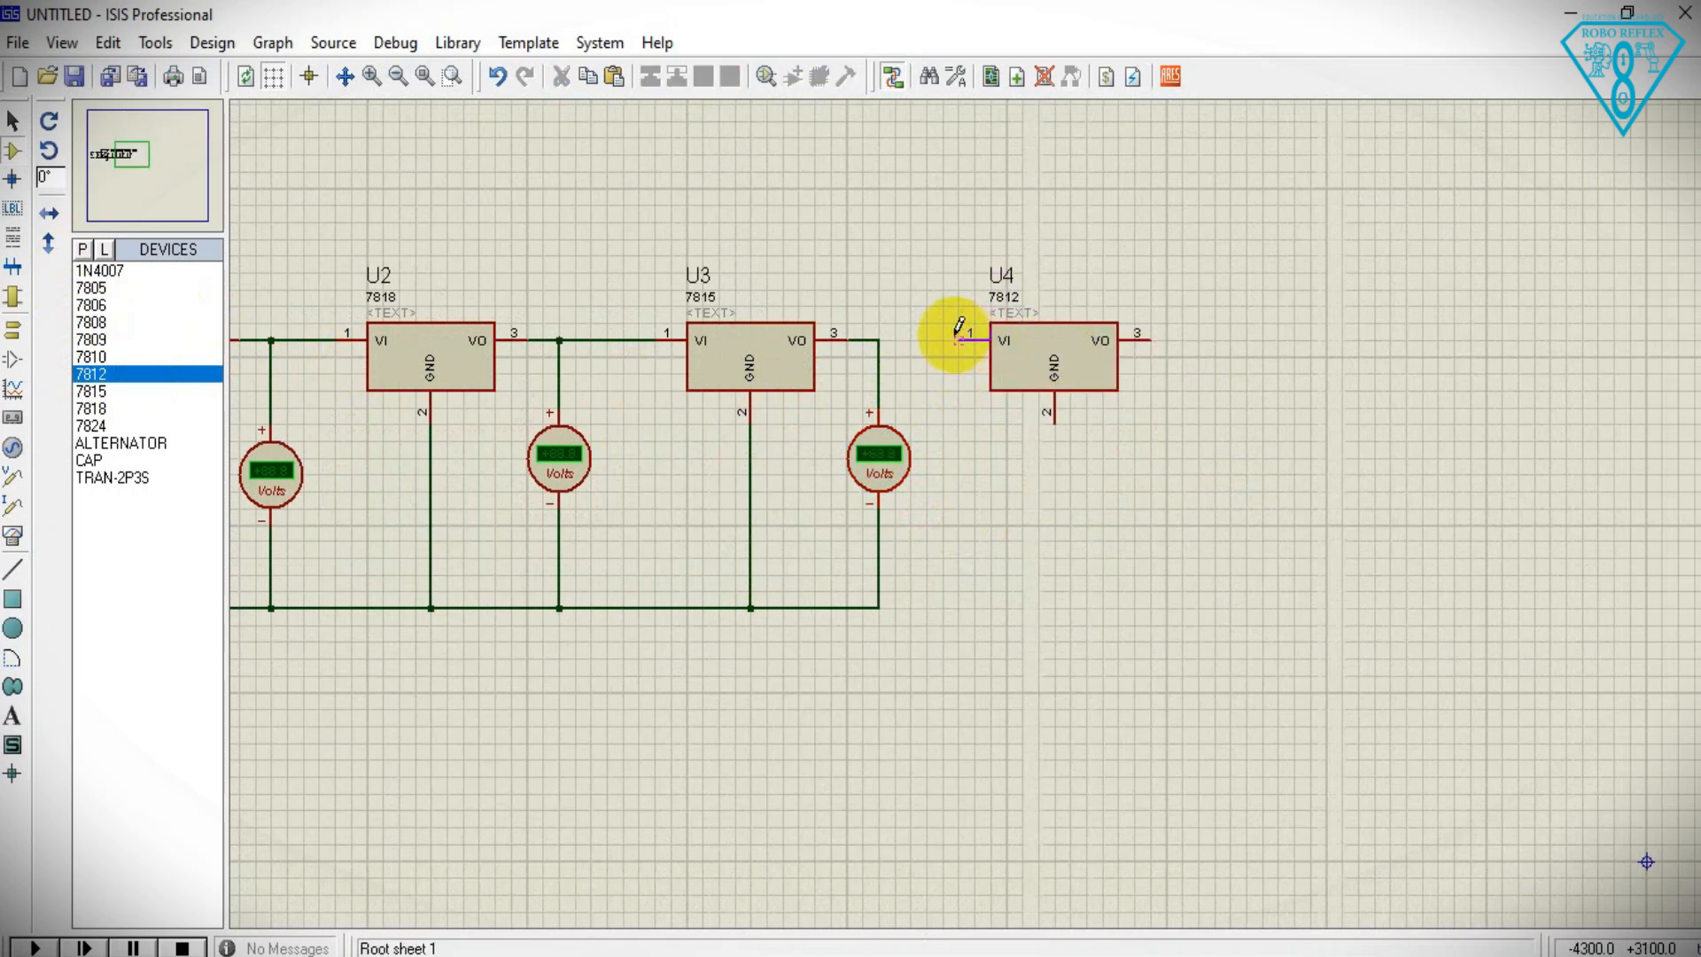
pyautogui.click(967, 340)
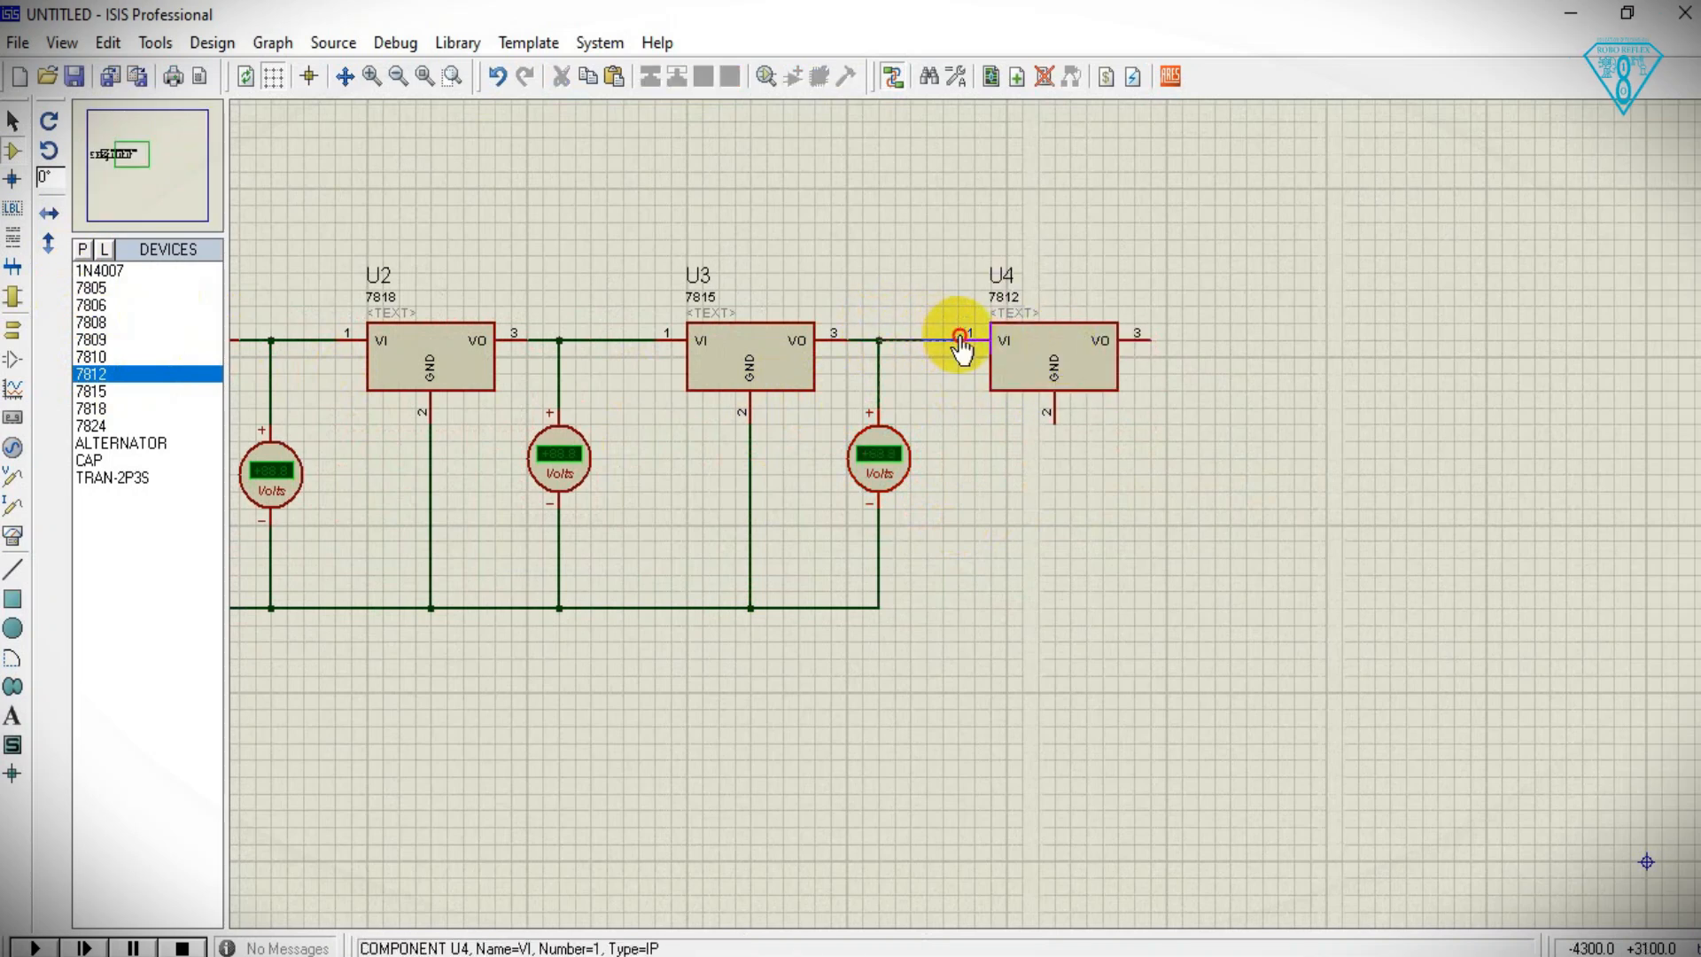
pyautogui.click(879, 606)
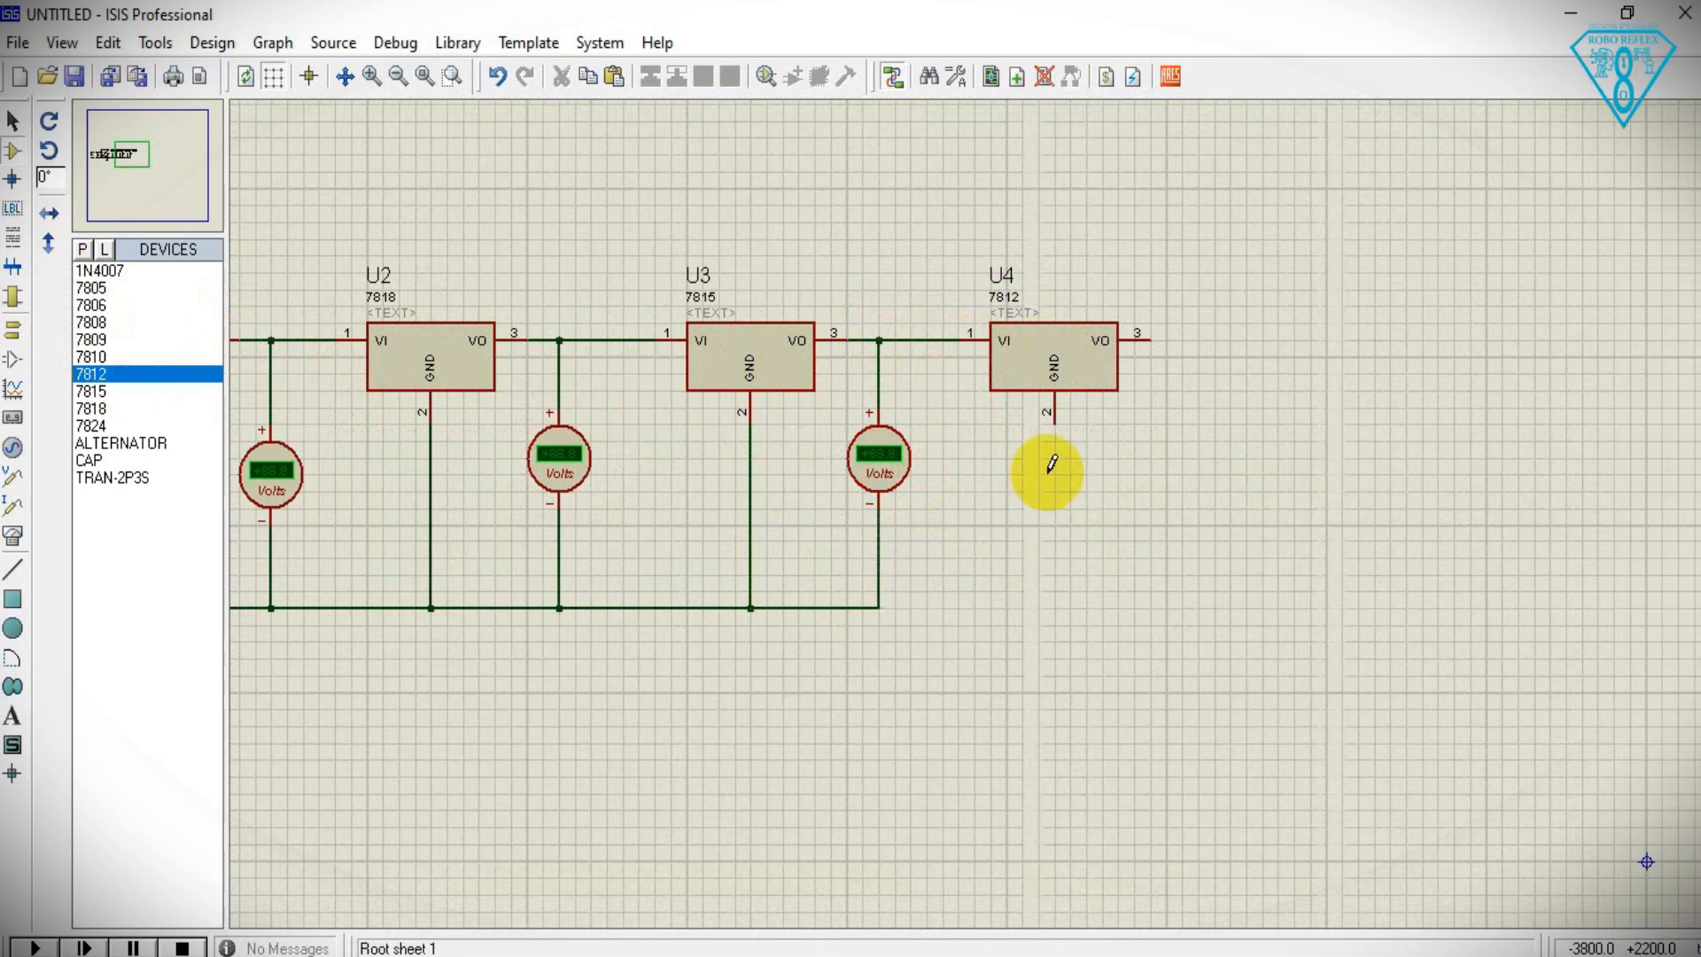
pyautogui.click(1056, 421)
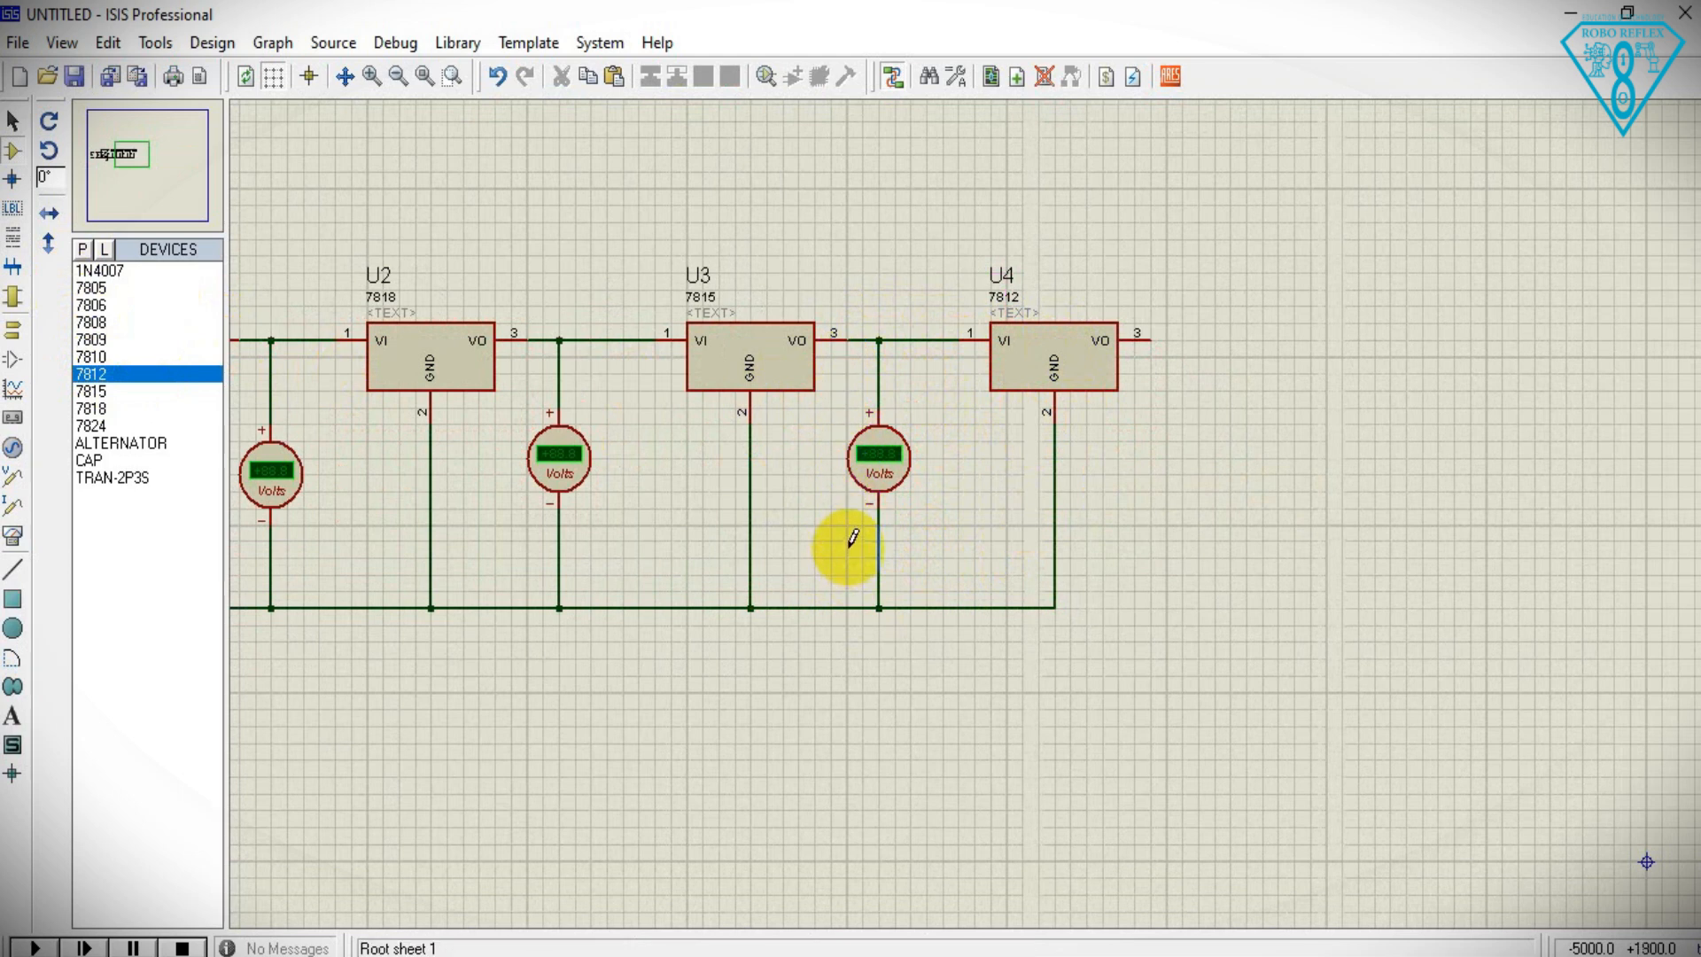
pyautogui.click(882, 341)
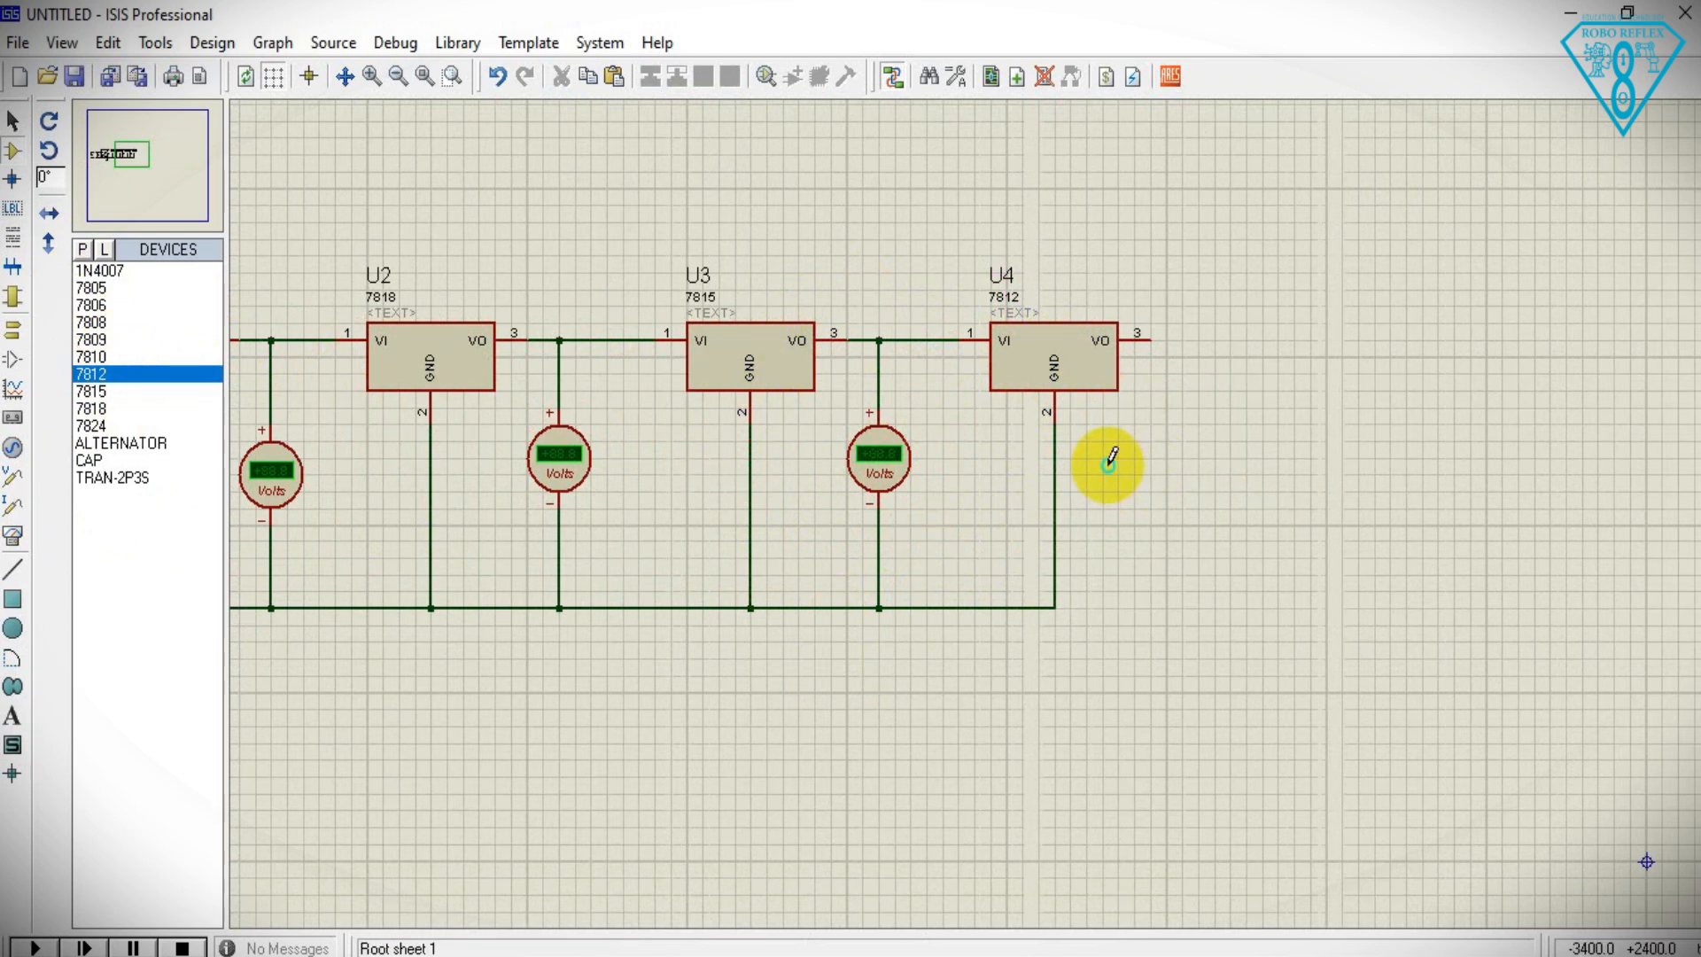
# - Paste a voltmeter to the right of the 7812 and wire it between the 7812's VO pin and the lower rail
pyautogui.rightClick(1135, 454)
pyautogui.click(1179, 639)
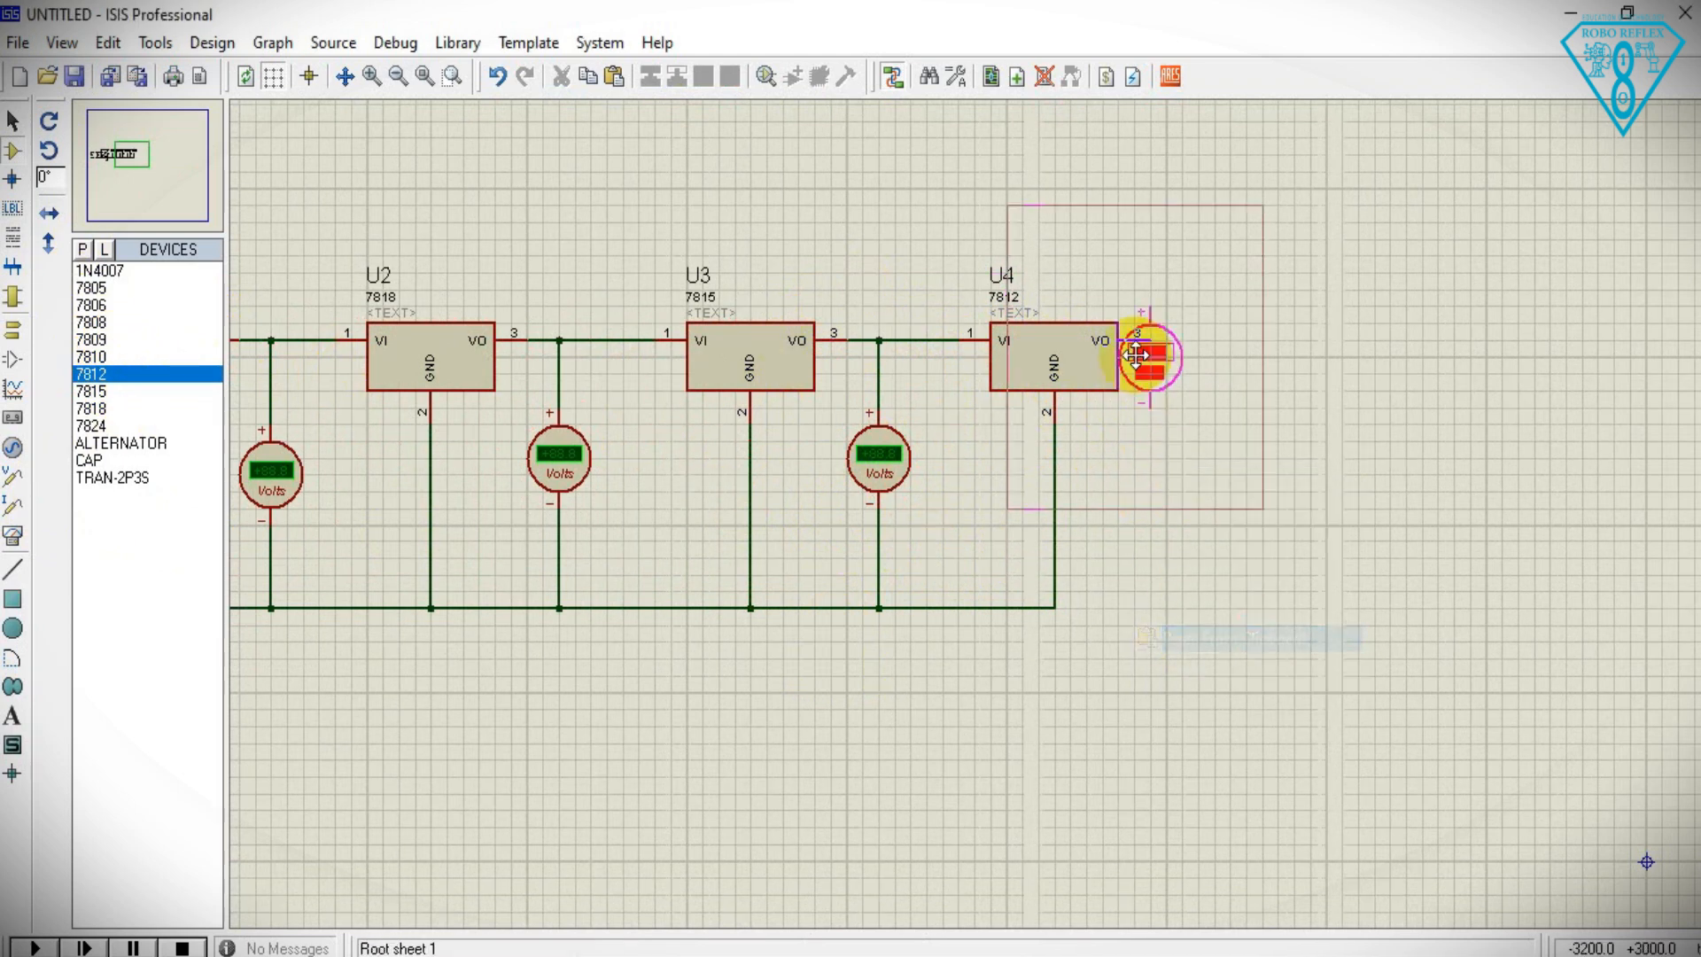
pyautogui.click(1151, 474)
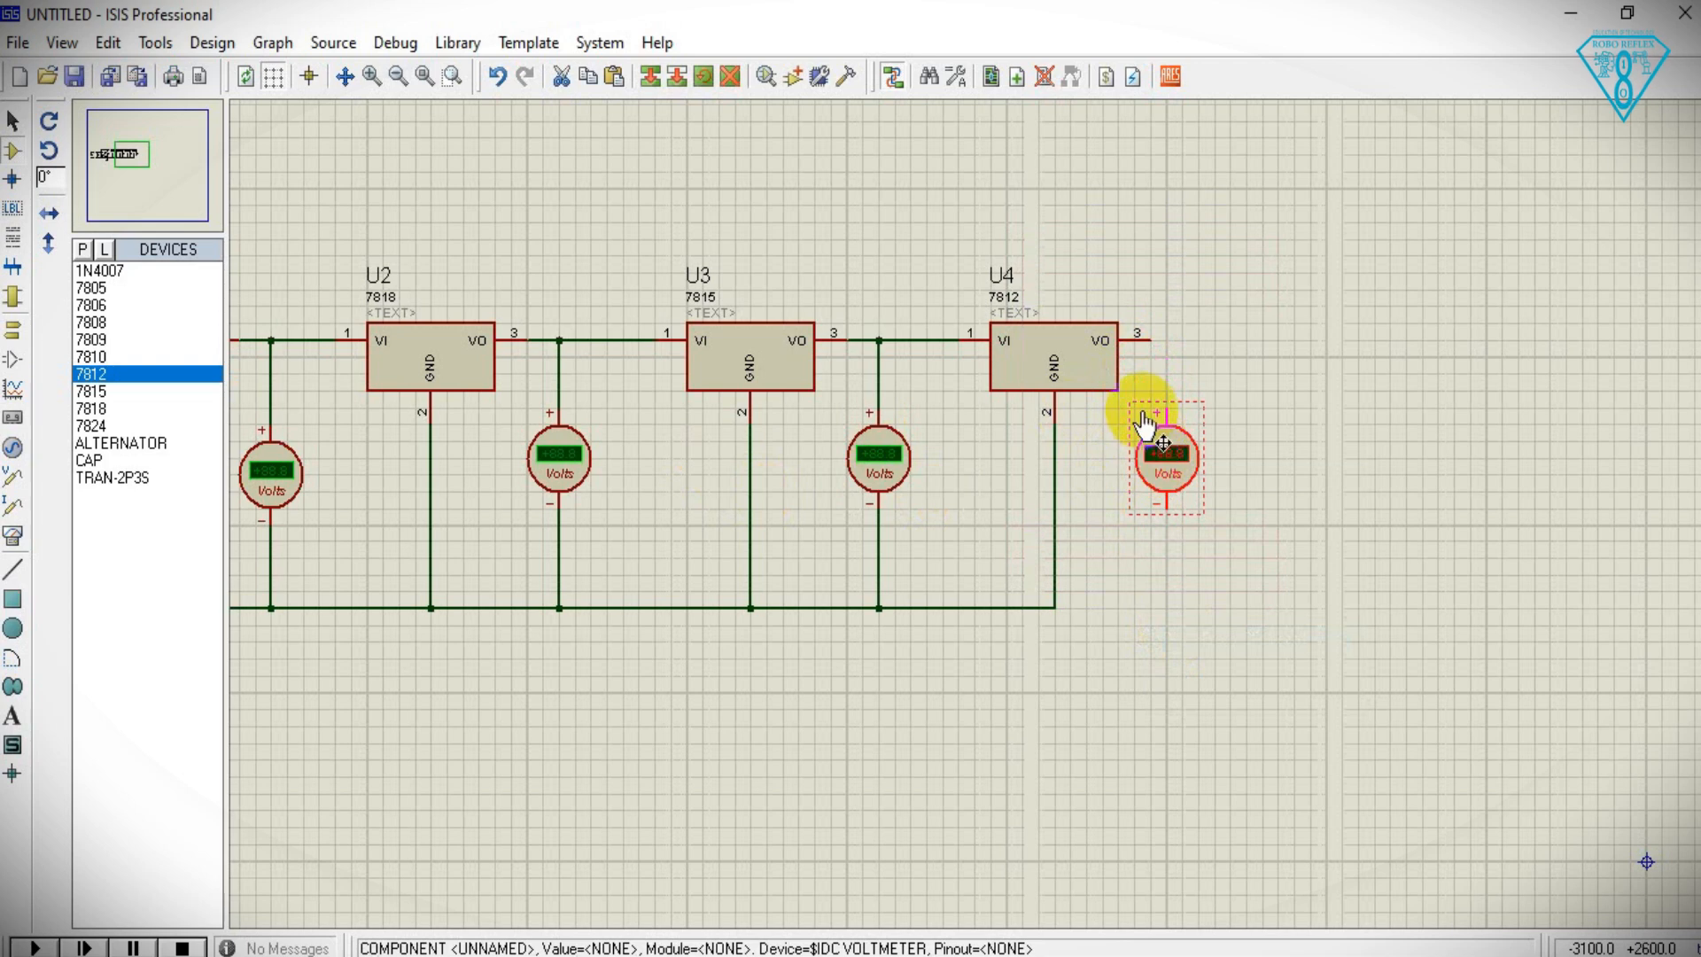
pyautogui.click(1151, 335)
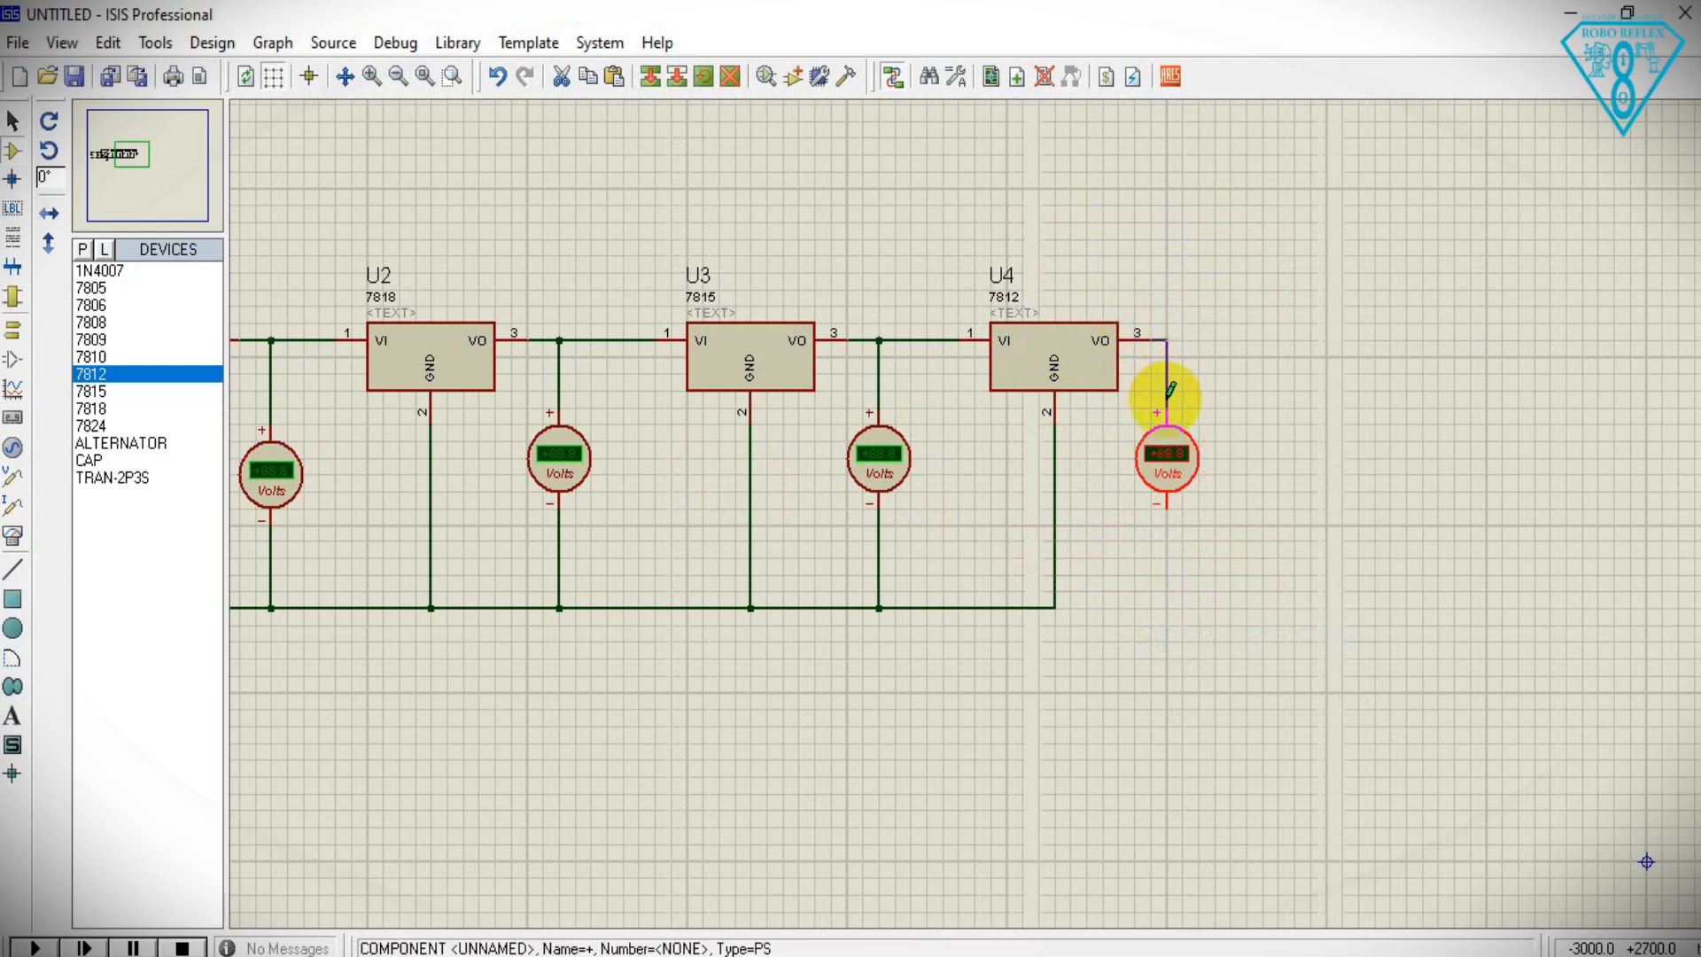
pyautogui.click(1168, 394)
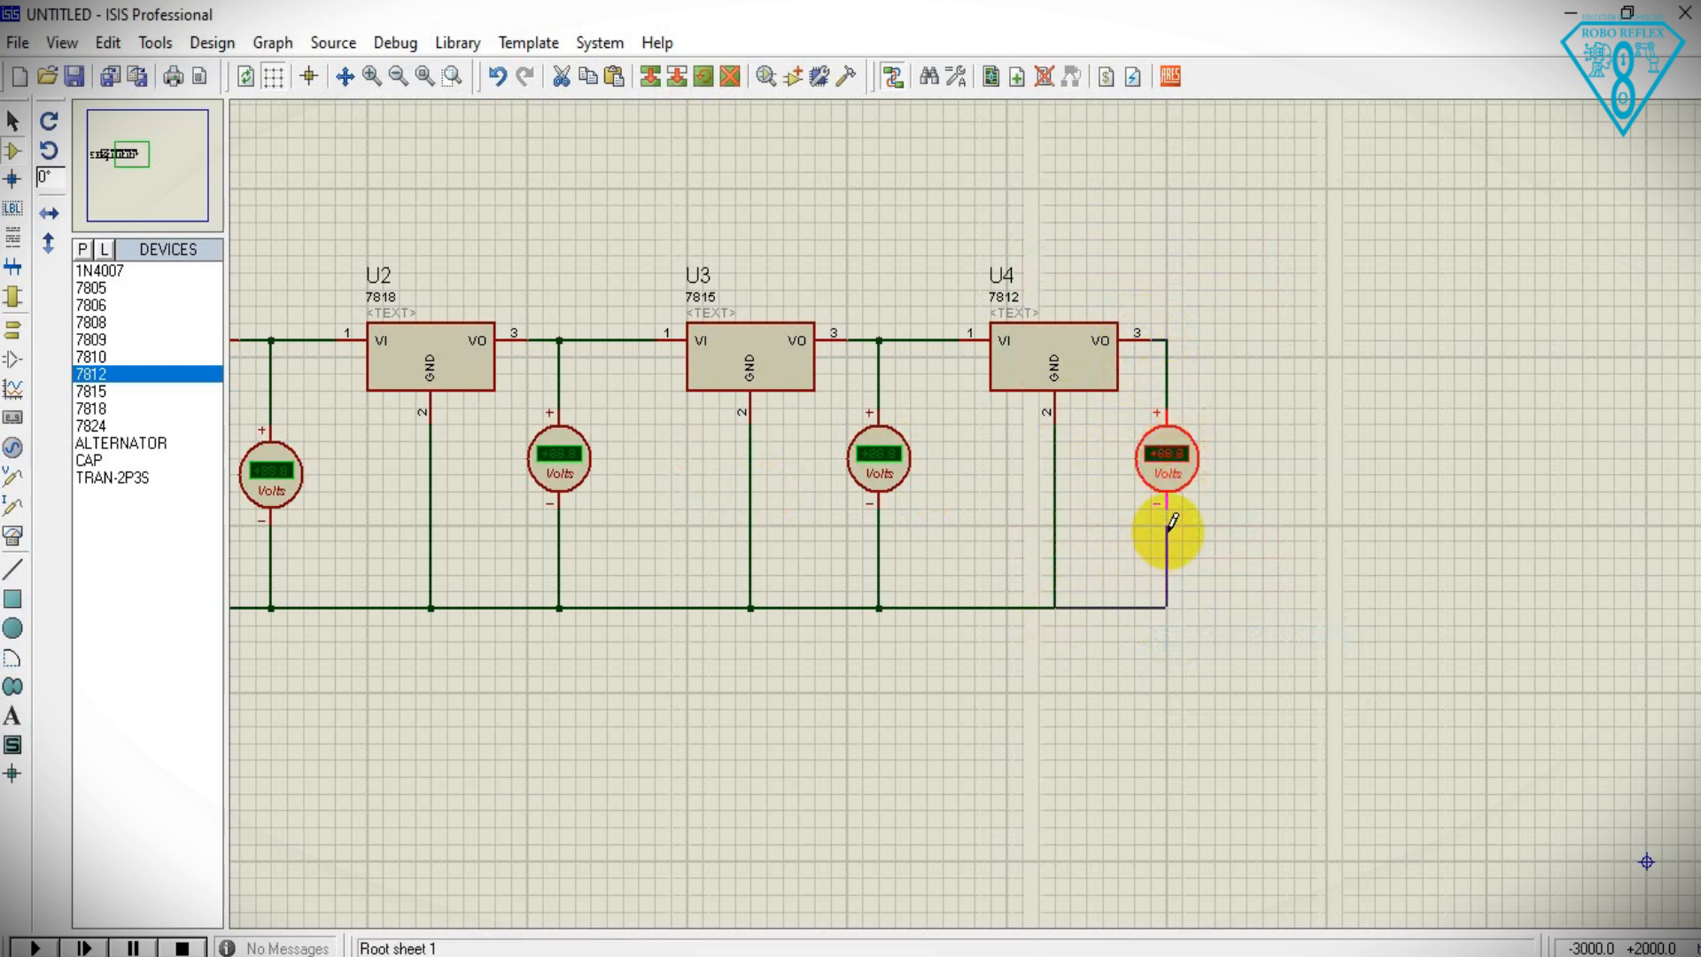
# - Place a 7810 regulator right of the 7812's voltmeter and wire its VI pin to the 7812's output and its GND pin to the lower rail
pyautogui.middleClick(1283, 491)
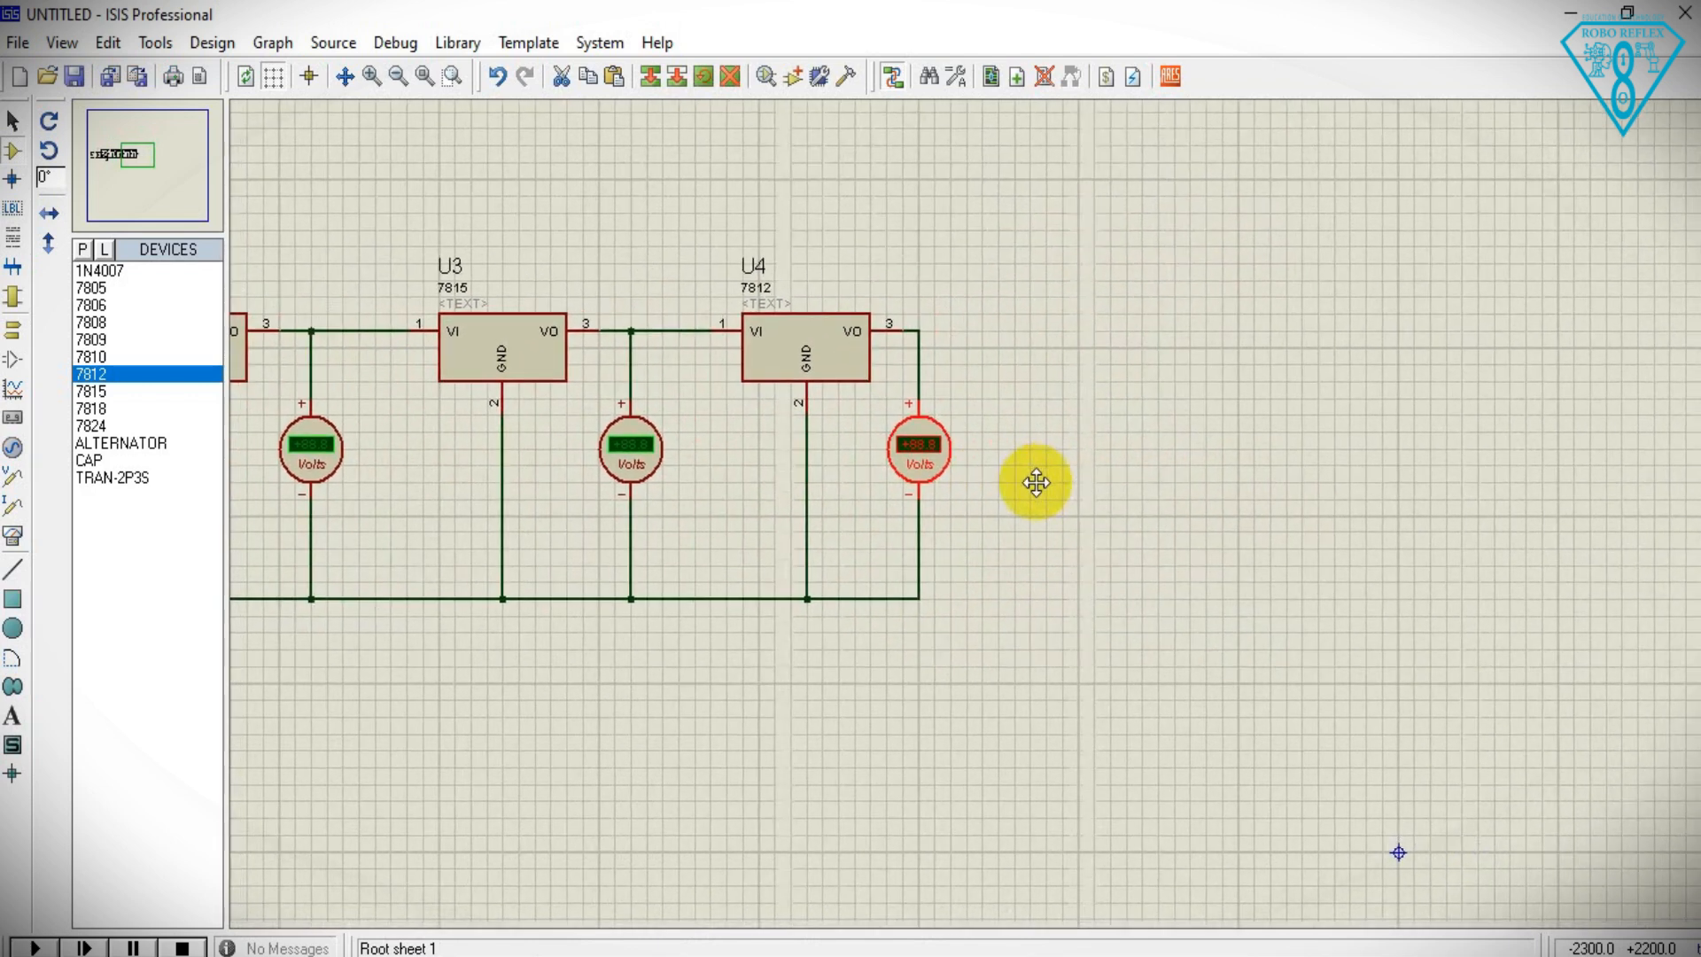
pyautogui.click(115, 356)
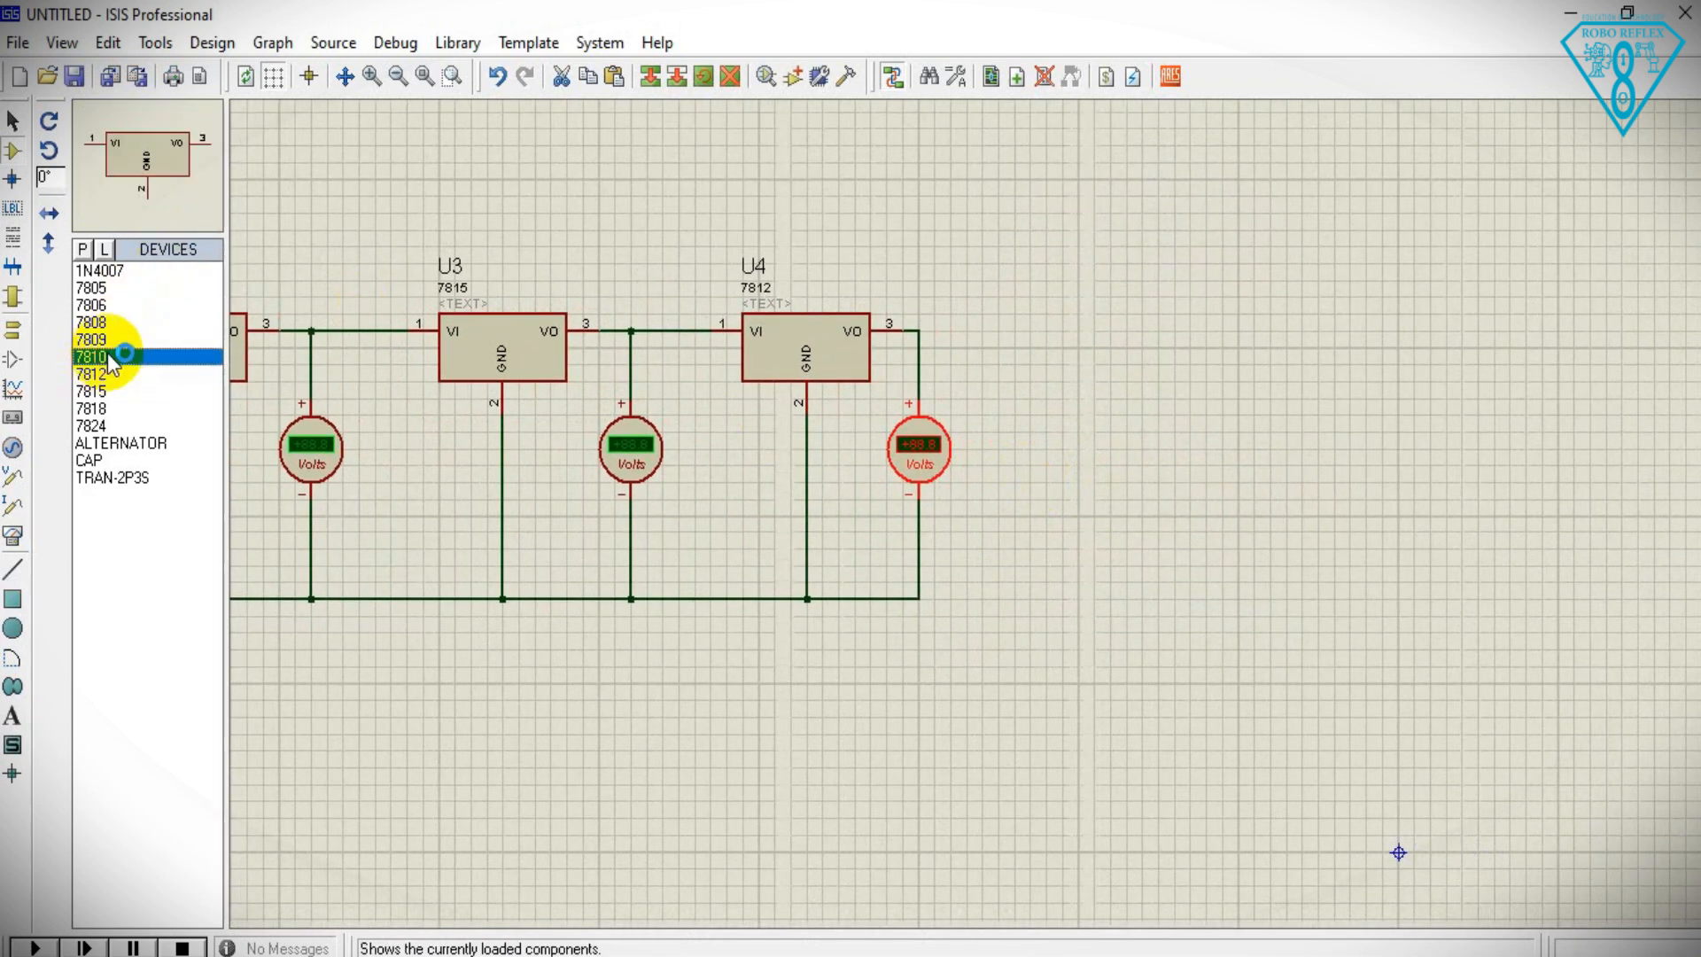
pyautogui.click(1076, 346)
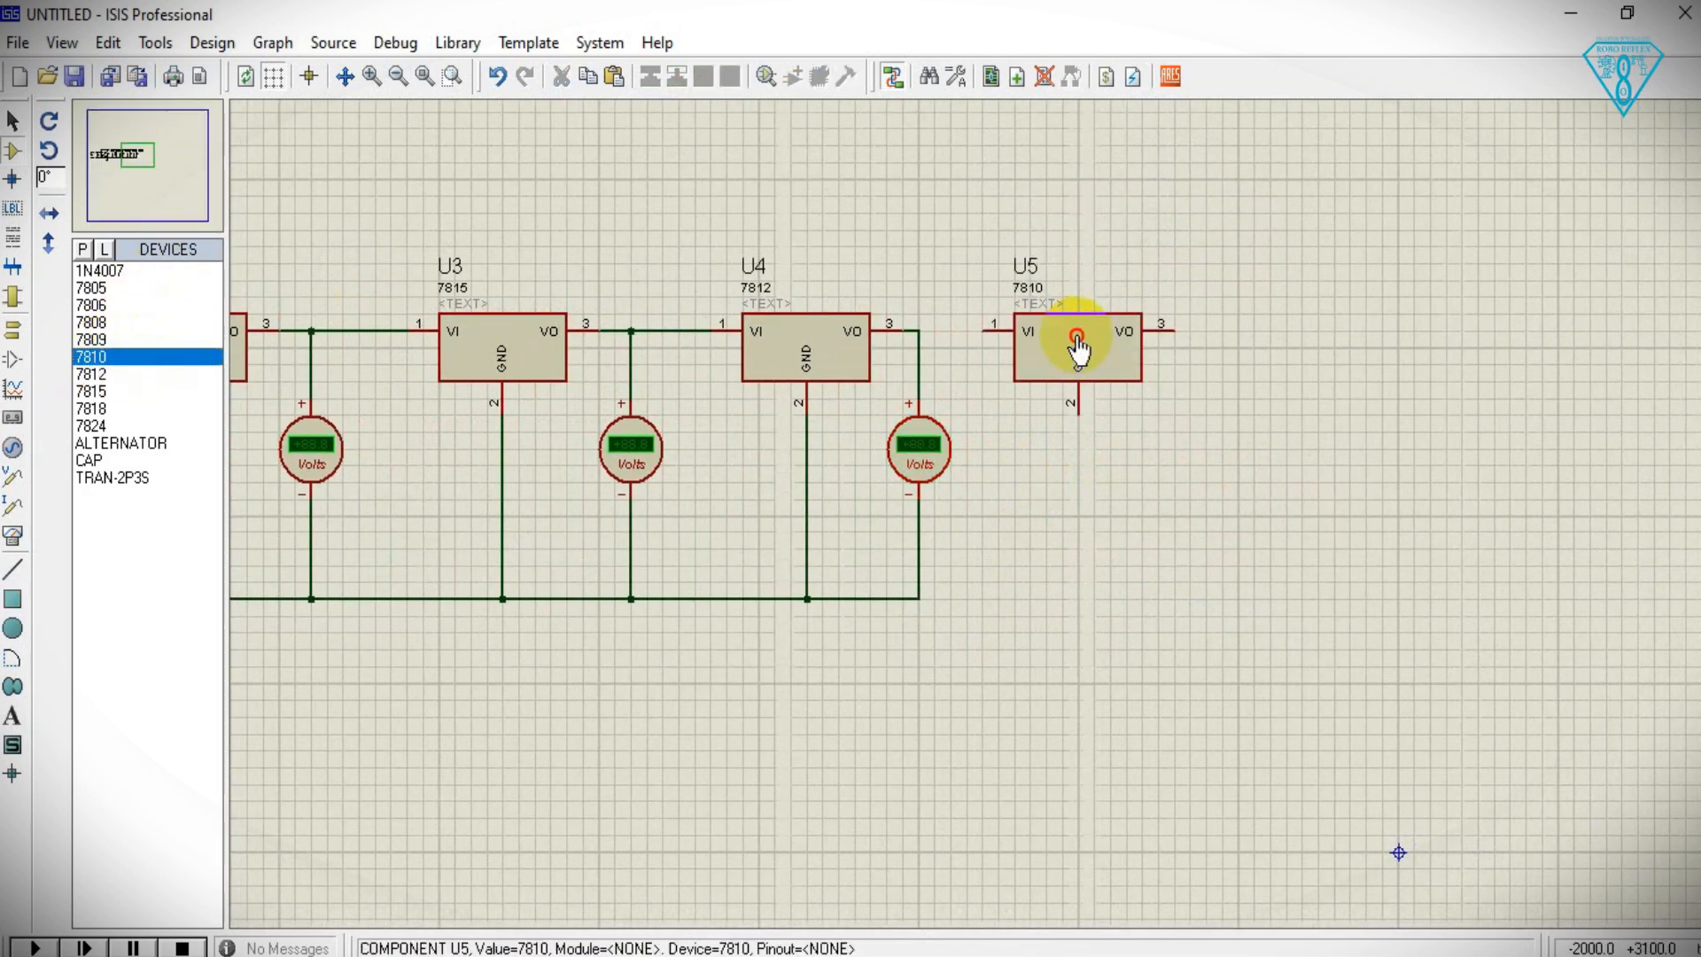
pyautogui.click(921, 330)
pyautogui.click(983, 331)
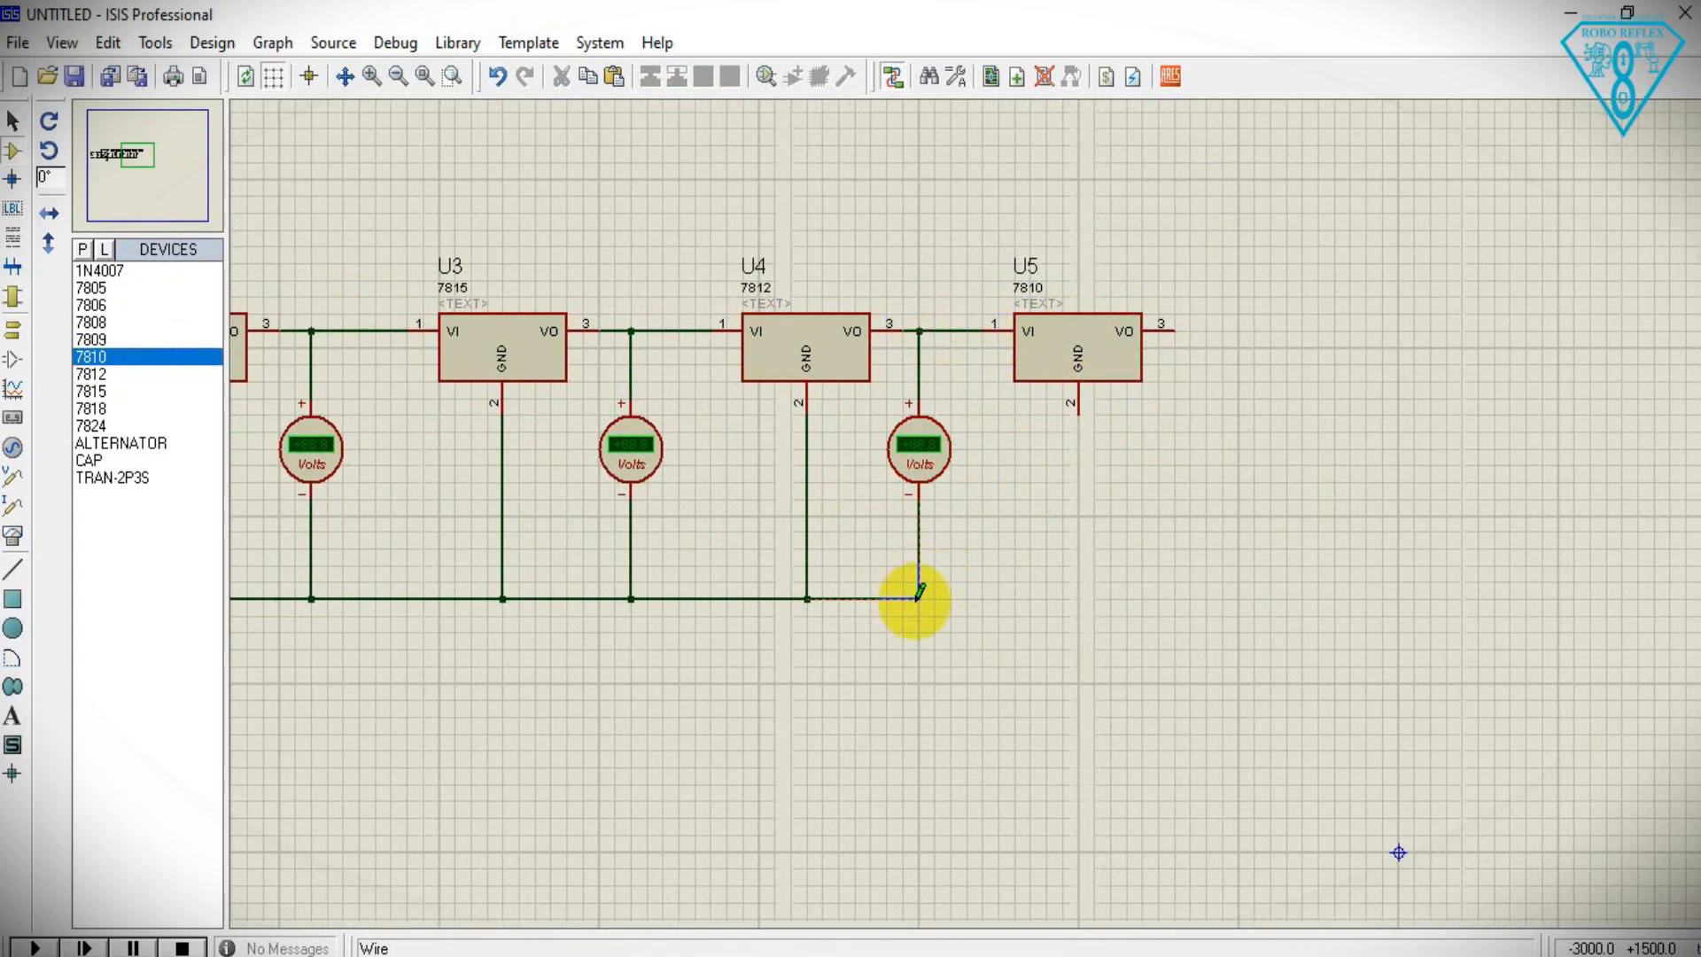
pyautogui.click(918, 595)
pyautogui.click(918, 597)
pyautogui.click(1079, 415)
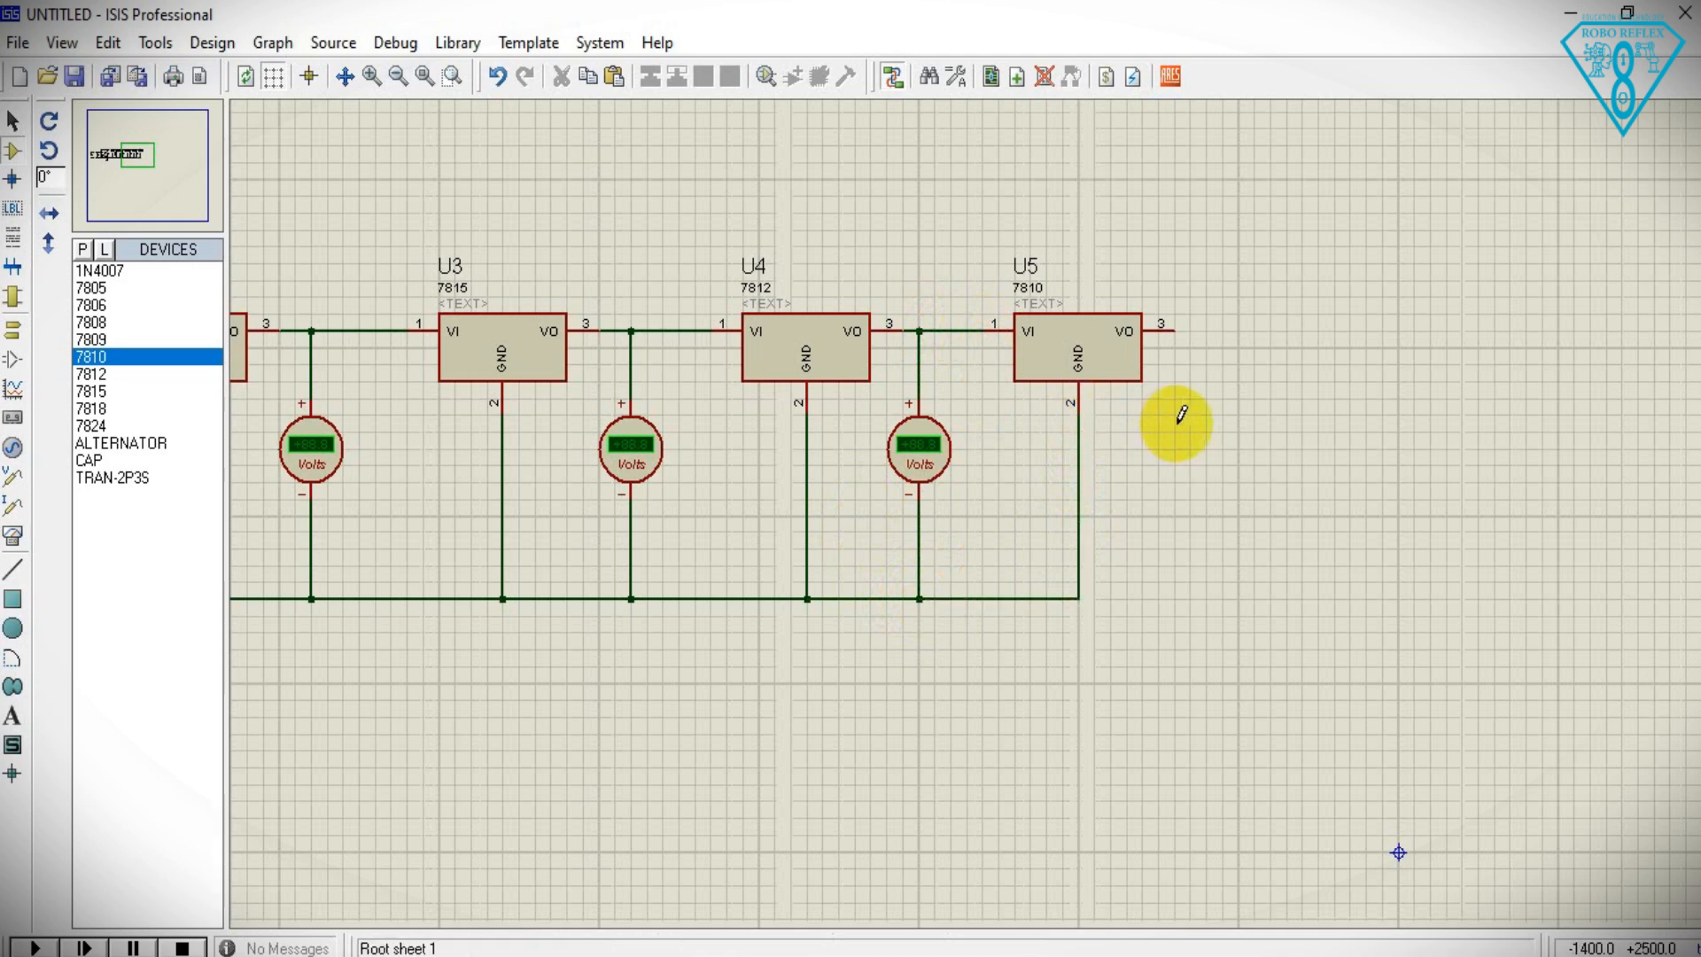
# - Paste a voltmeter to the right of the 7810 and wire it between the 7810's VO pin and the lower rail
pyautogui.rightClick(1198, 414)
pyautogui.click(1244, 598)
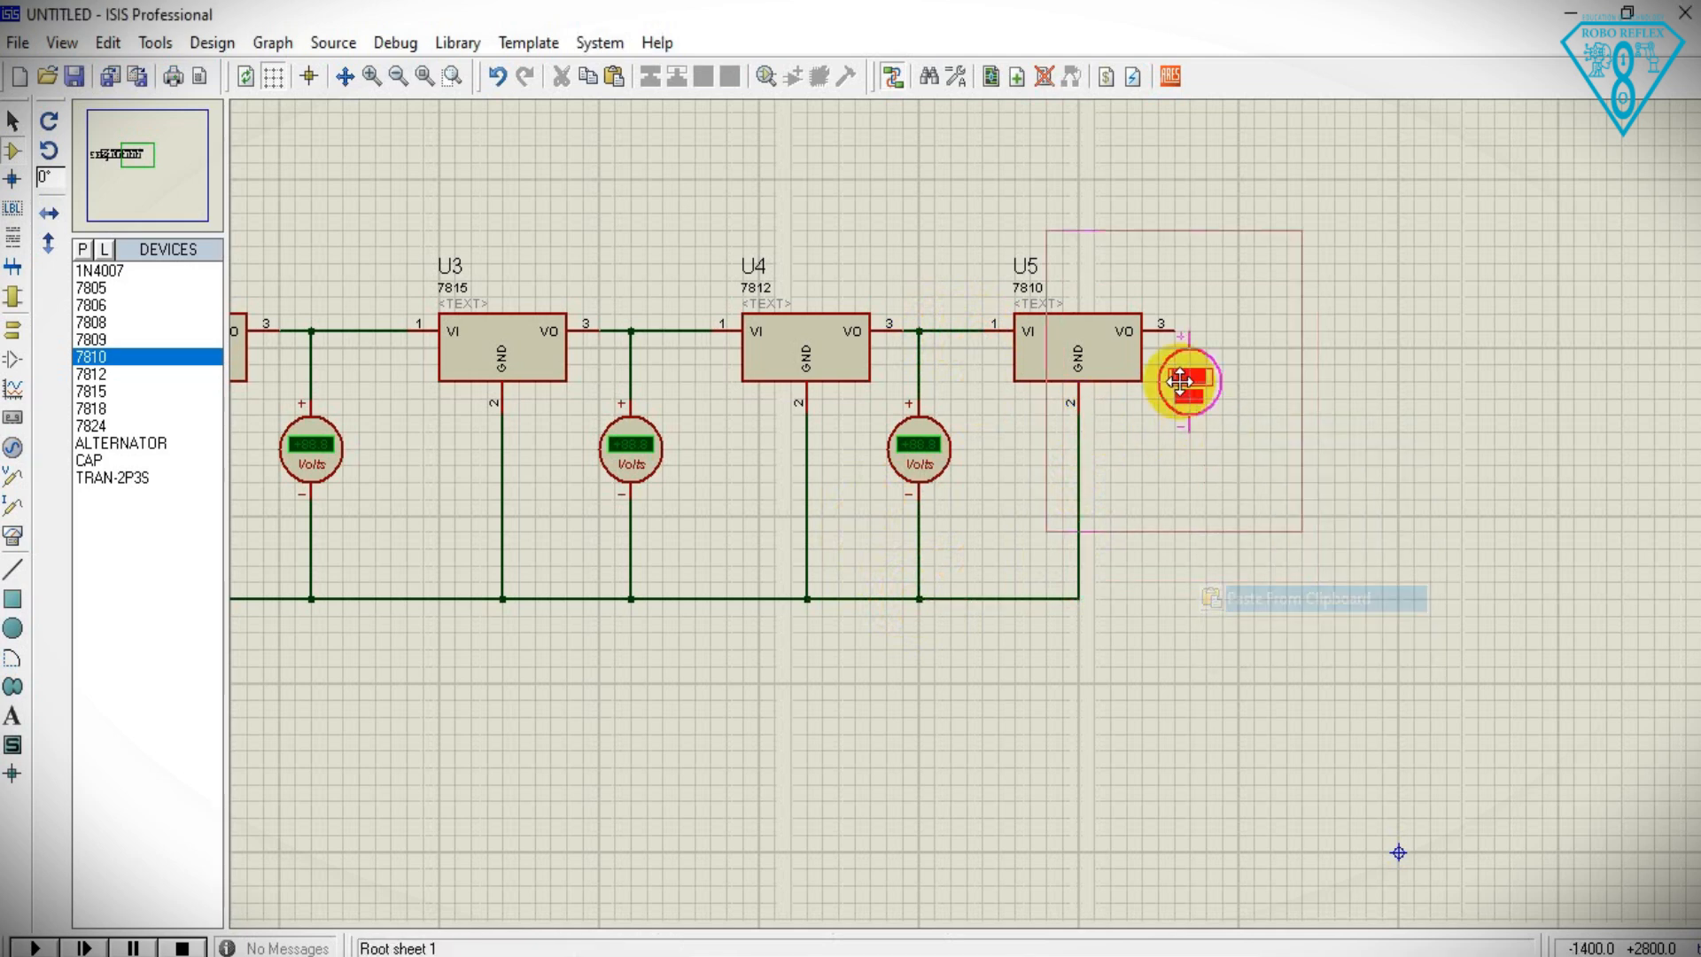
pyautogui.click(1203, 450)
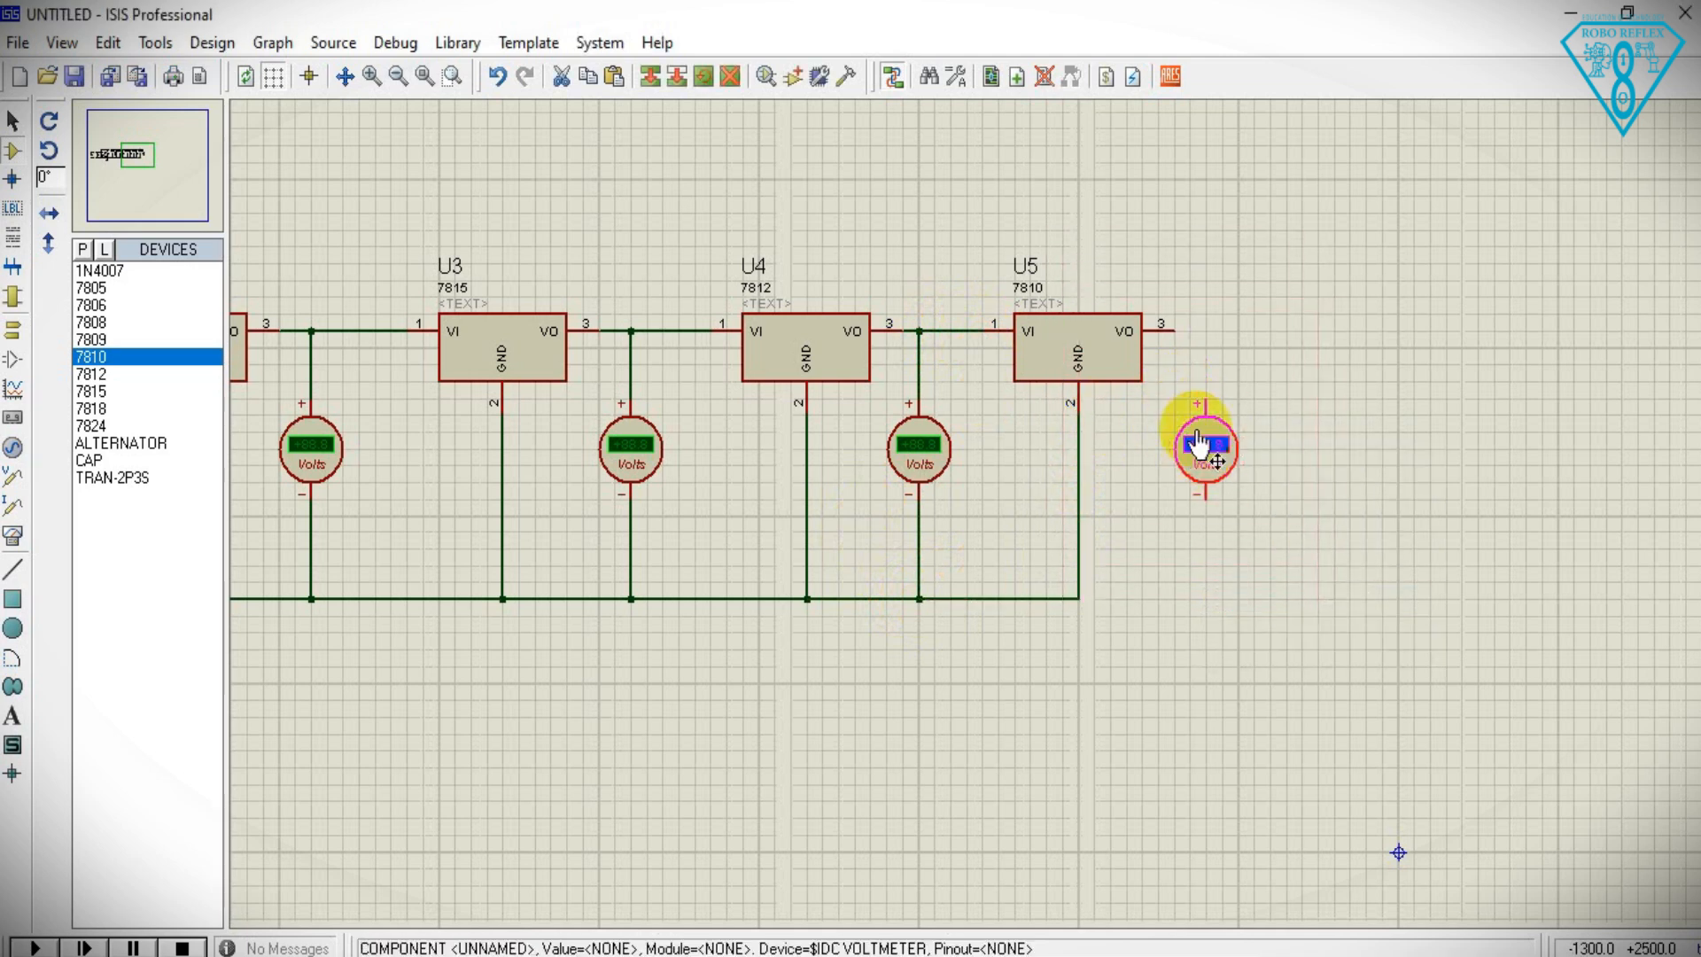
pyautogui.click(1176, 328)
pyautogui.click(1211, 396)
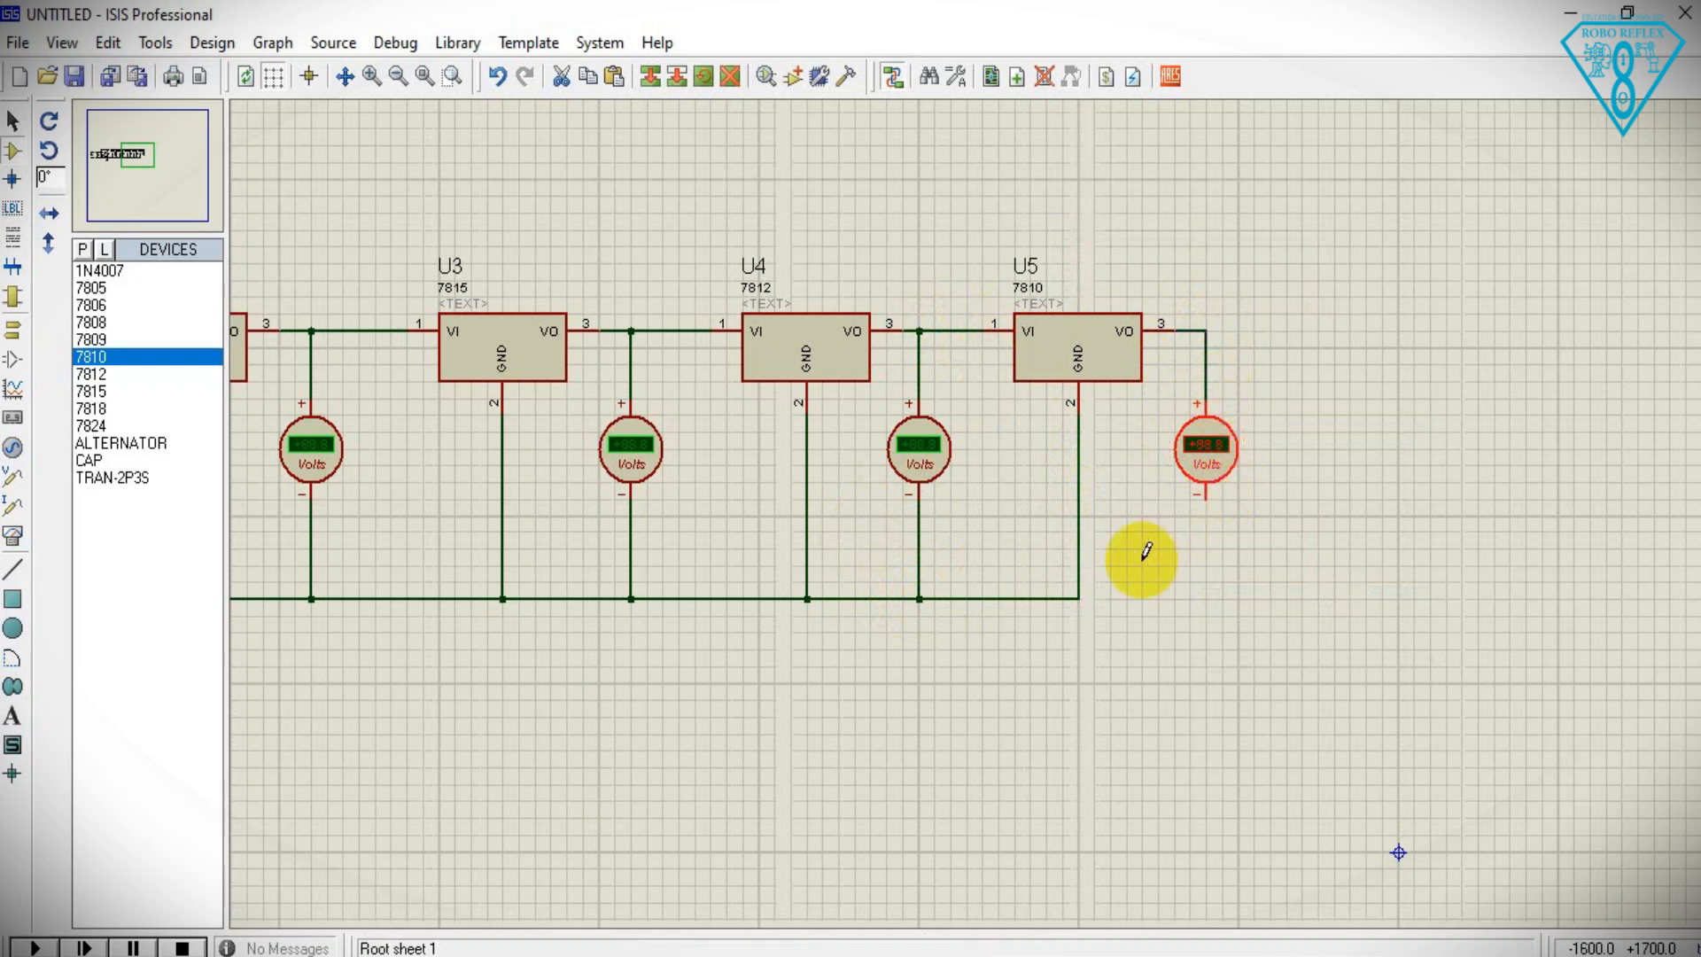
pyautogui.click(1081, 599)
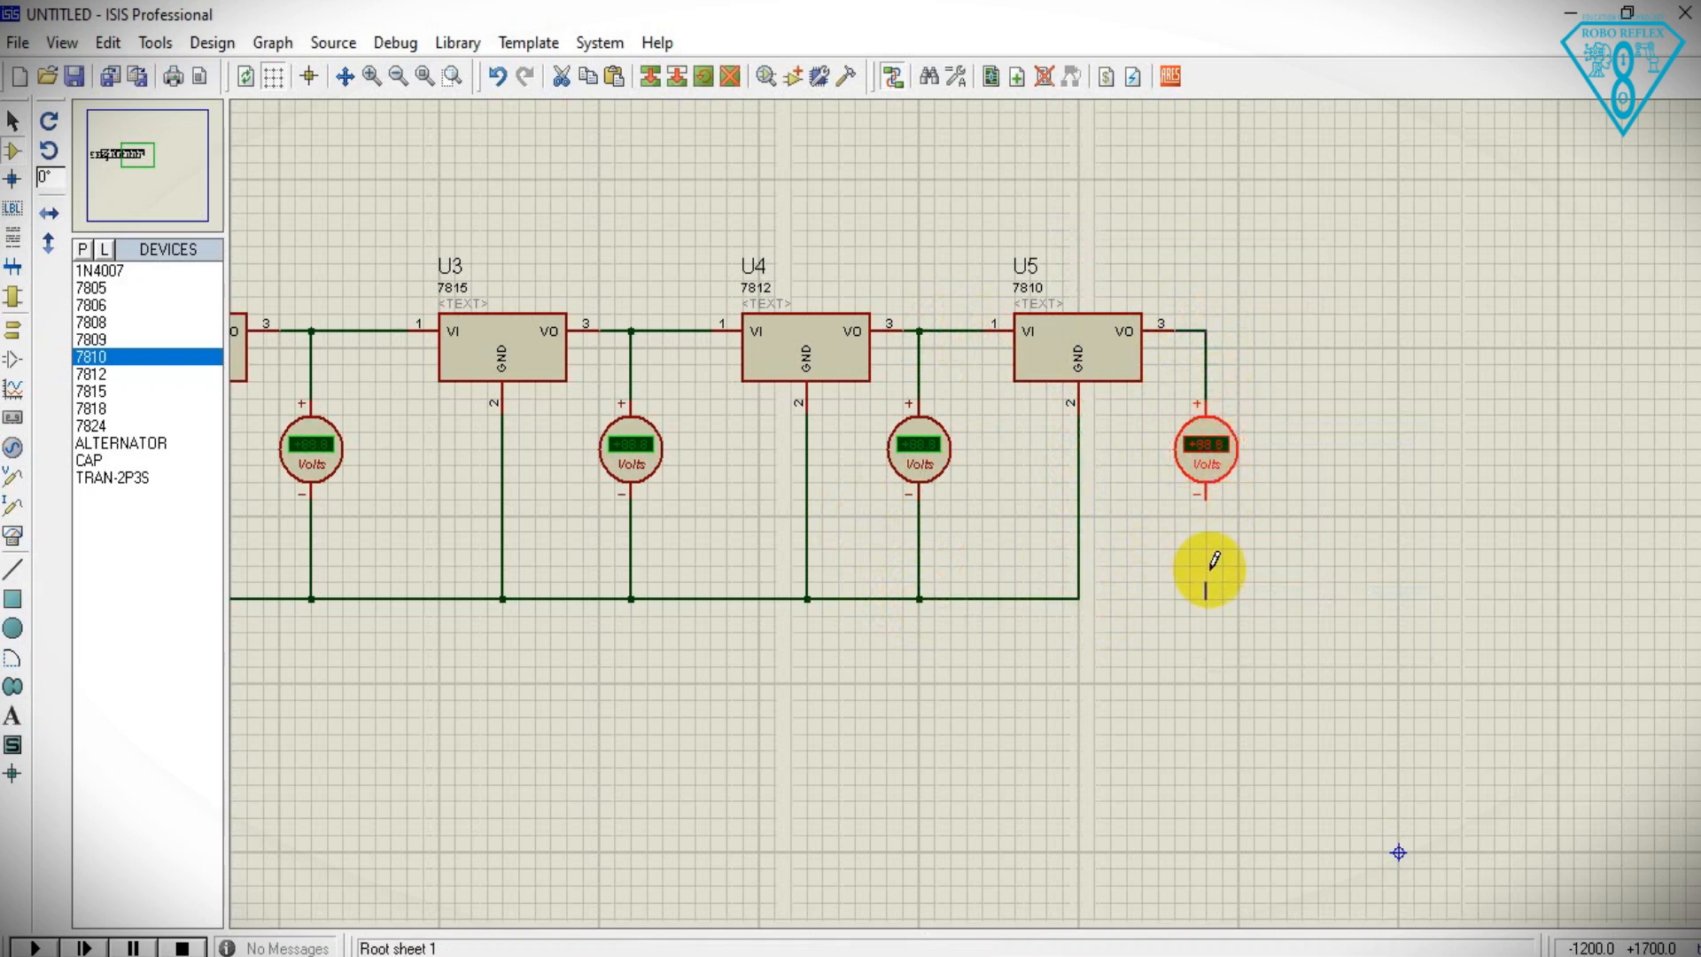
pyautogui.click(1207, 501)
# - Place a 7809 regulator right of the 7810's voltmeter and wire its VI pin to the 7810's output and its GND pin to the lower rail
pyautogui.moveTo(1320, 483); pyautogui.dragTo(937, 482)
pyautogui.click(123, 339)
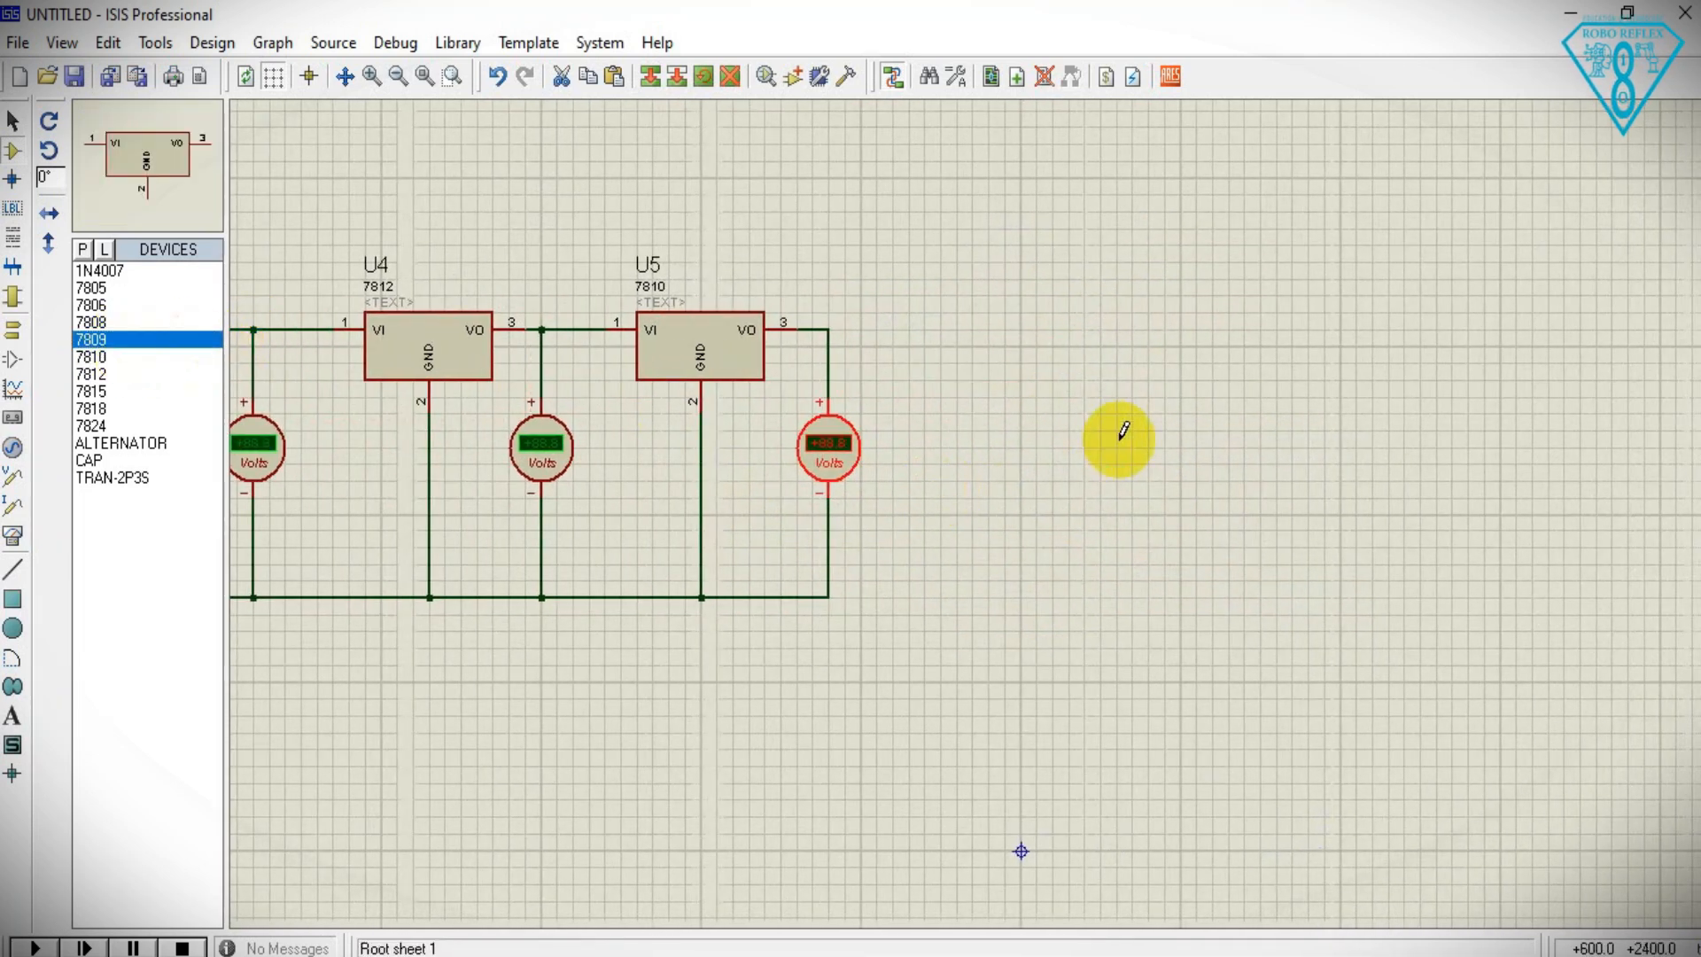
pyautogui.click(993, 336)
pyautogui.click(989, 334)
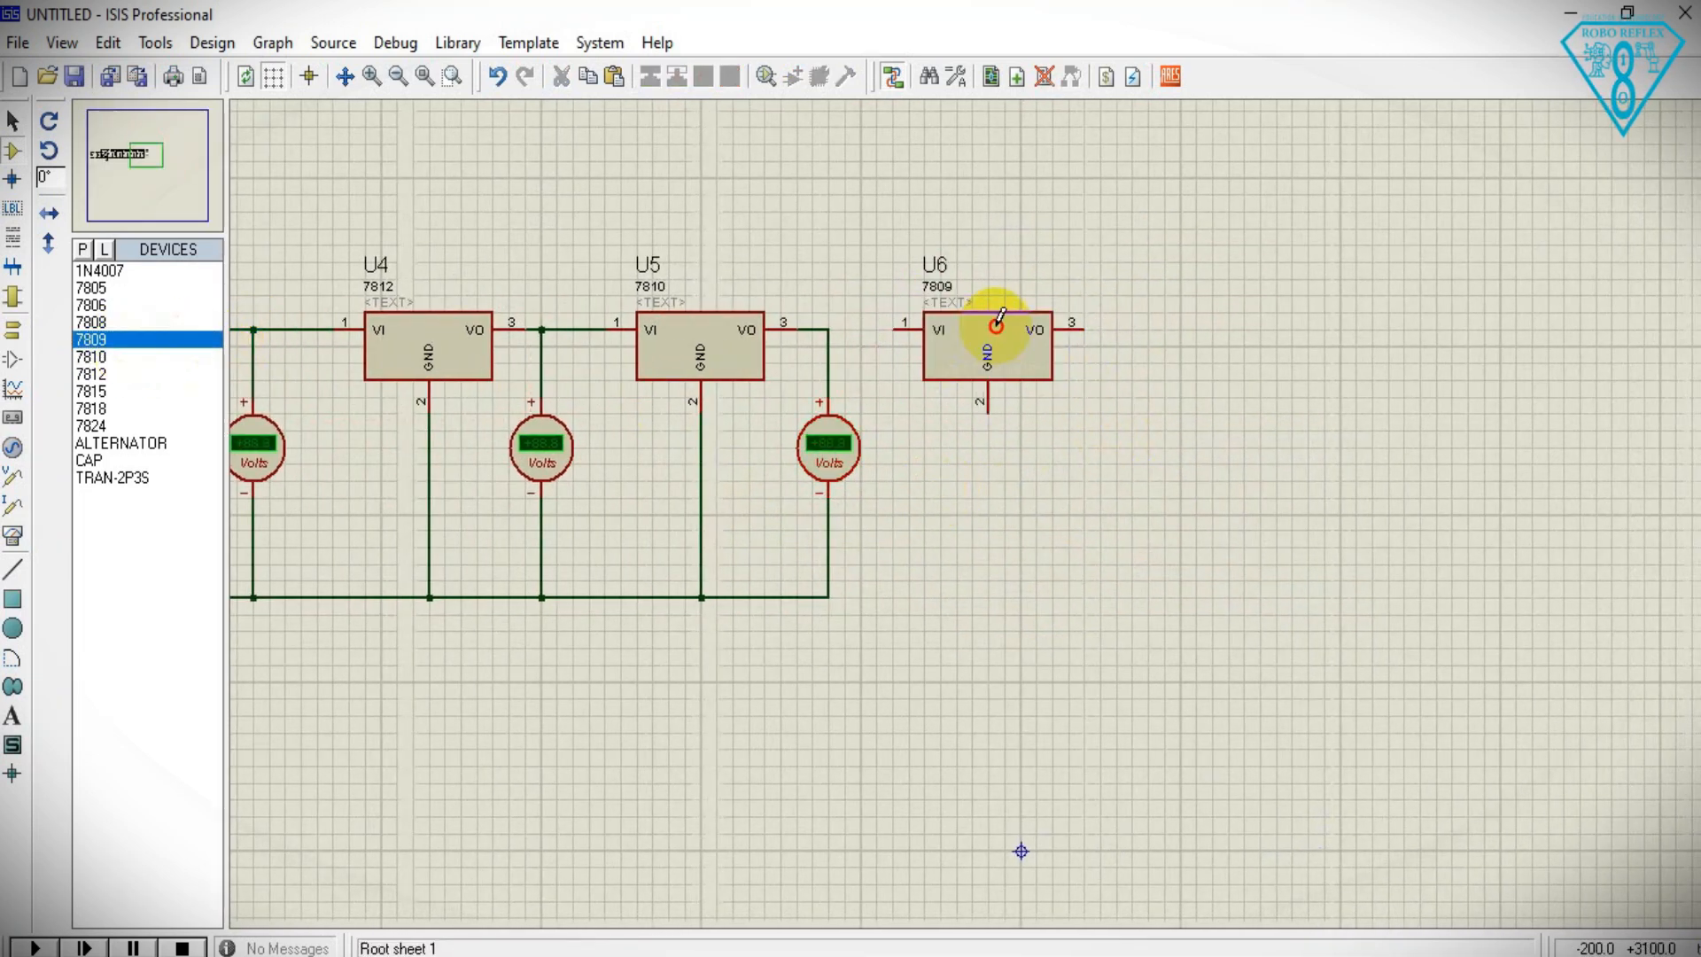
pyautogui.click(829, 330)
pyautogui.click(899, 327)
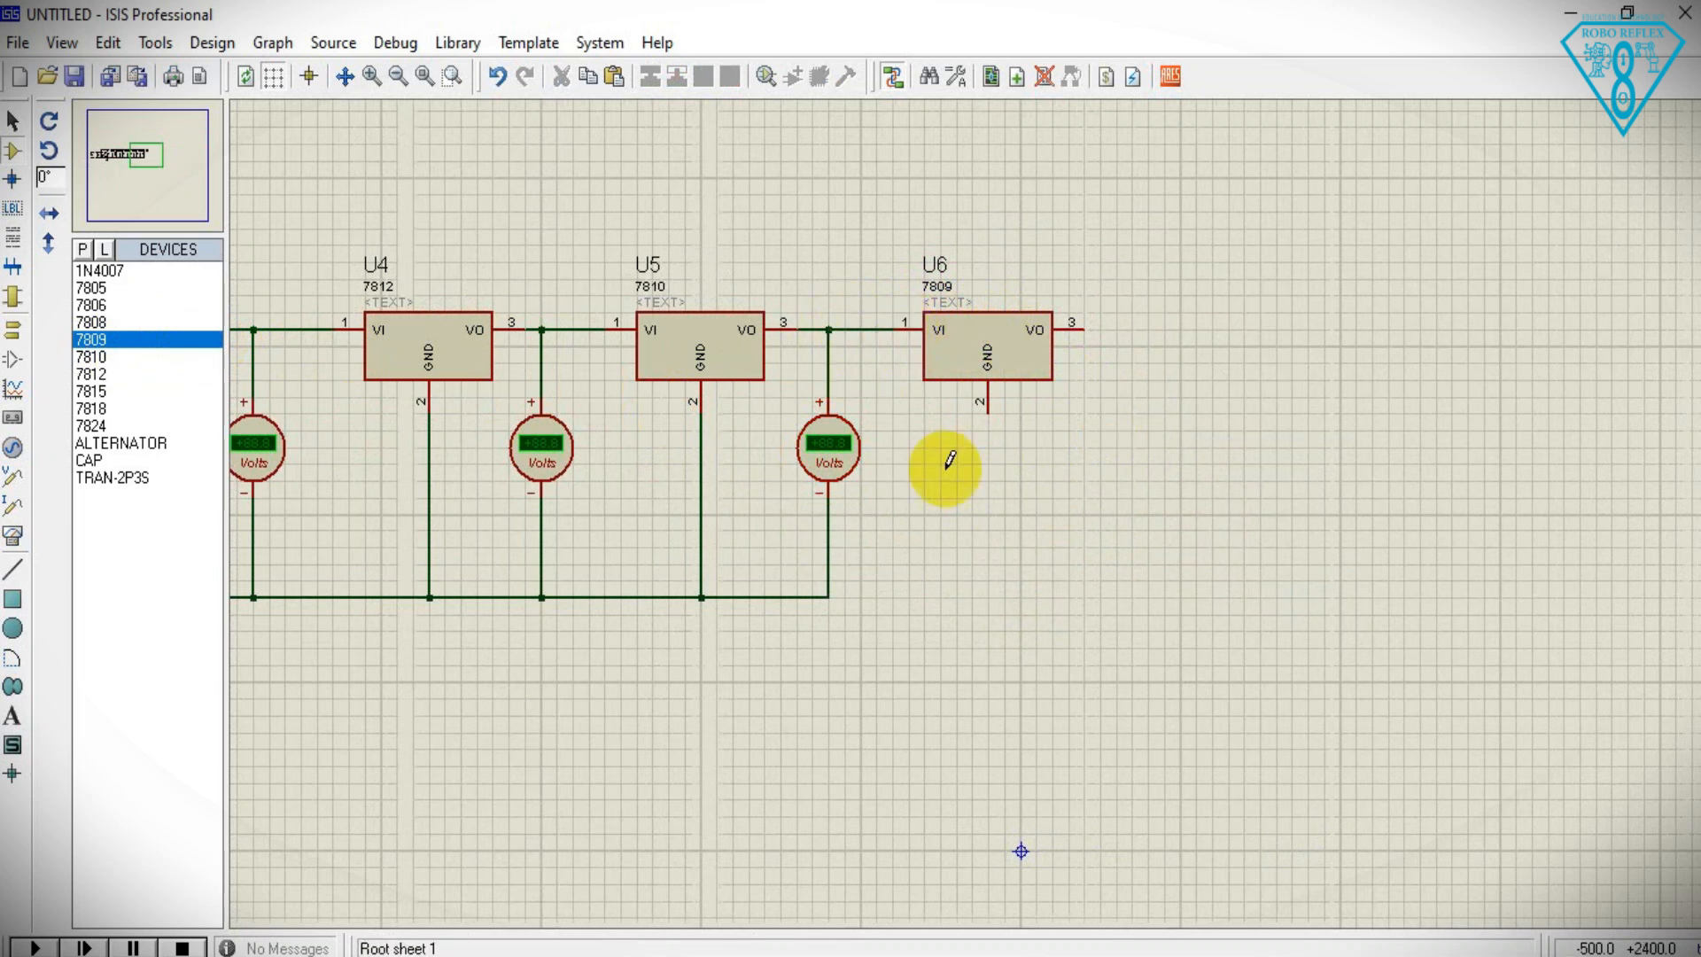
pyautogui.click(829, 596)
pyautogui.click(989, 427)
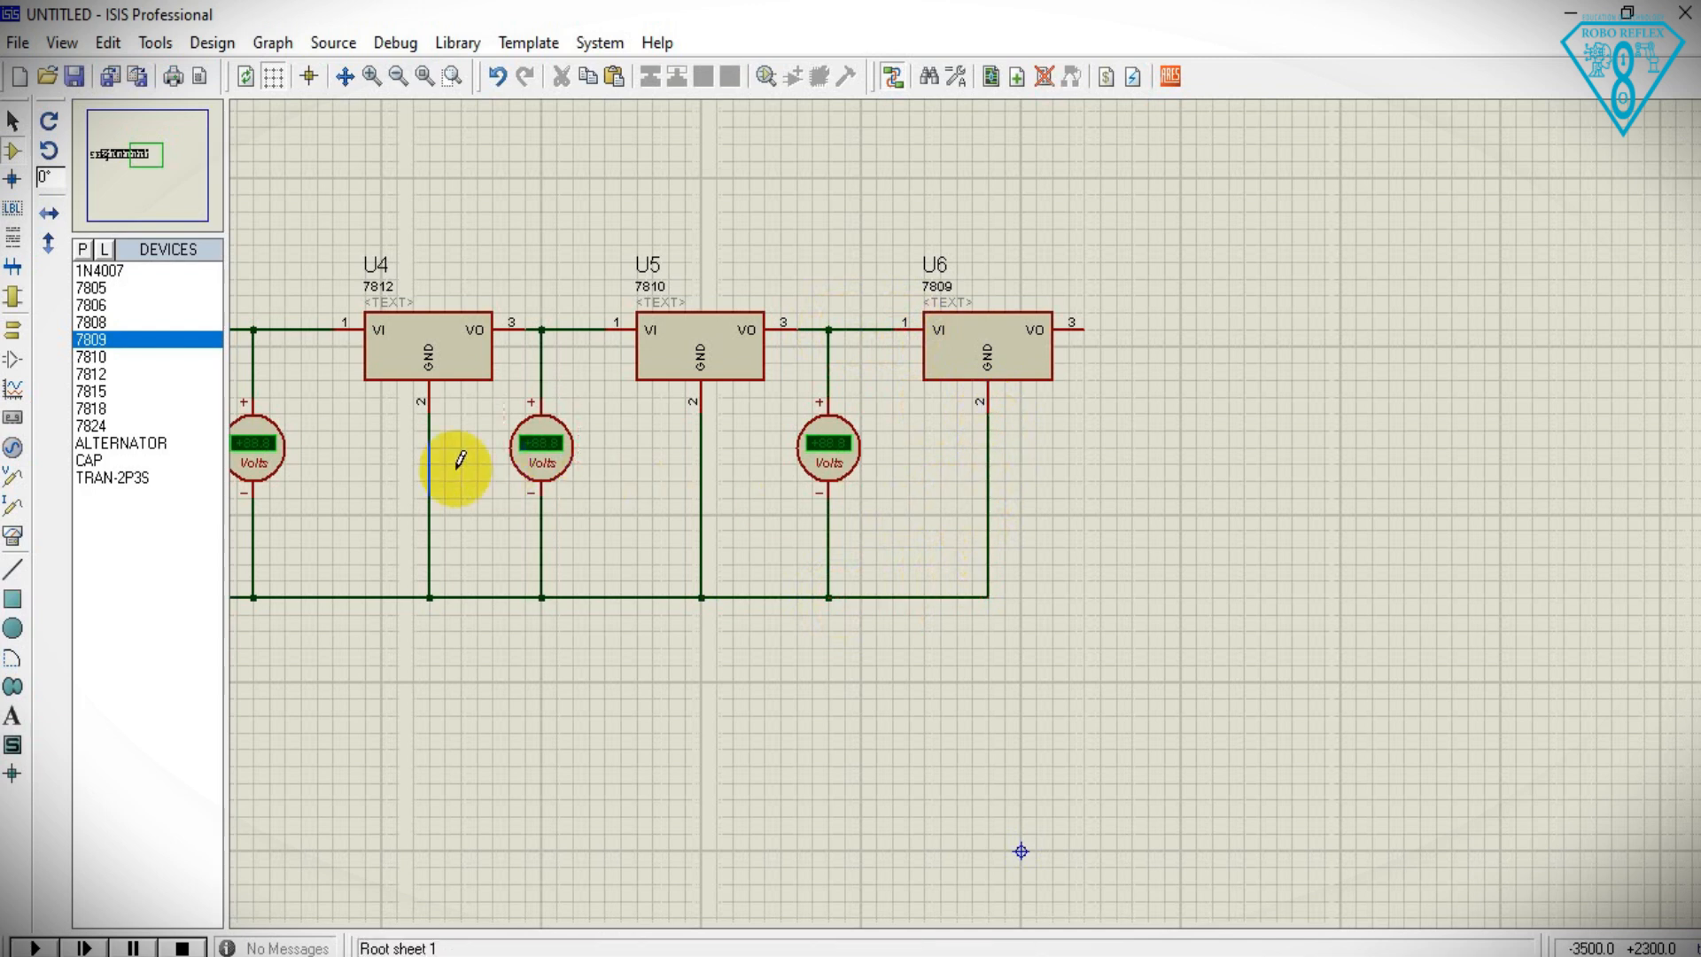
# - Paste a voltmeter to the right of the 7809 and wire it between the 7809's VO pin and the lower rail
pyautogui.rightClick(1117, 356)
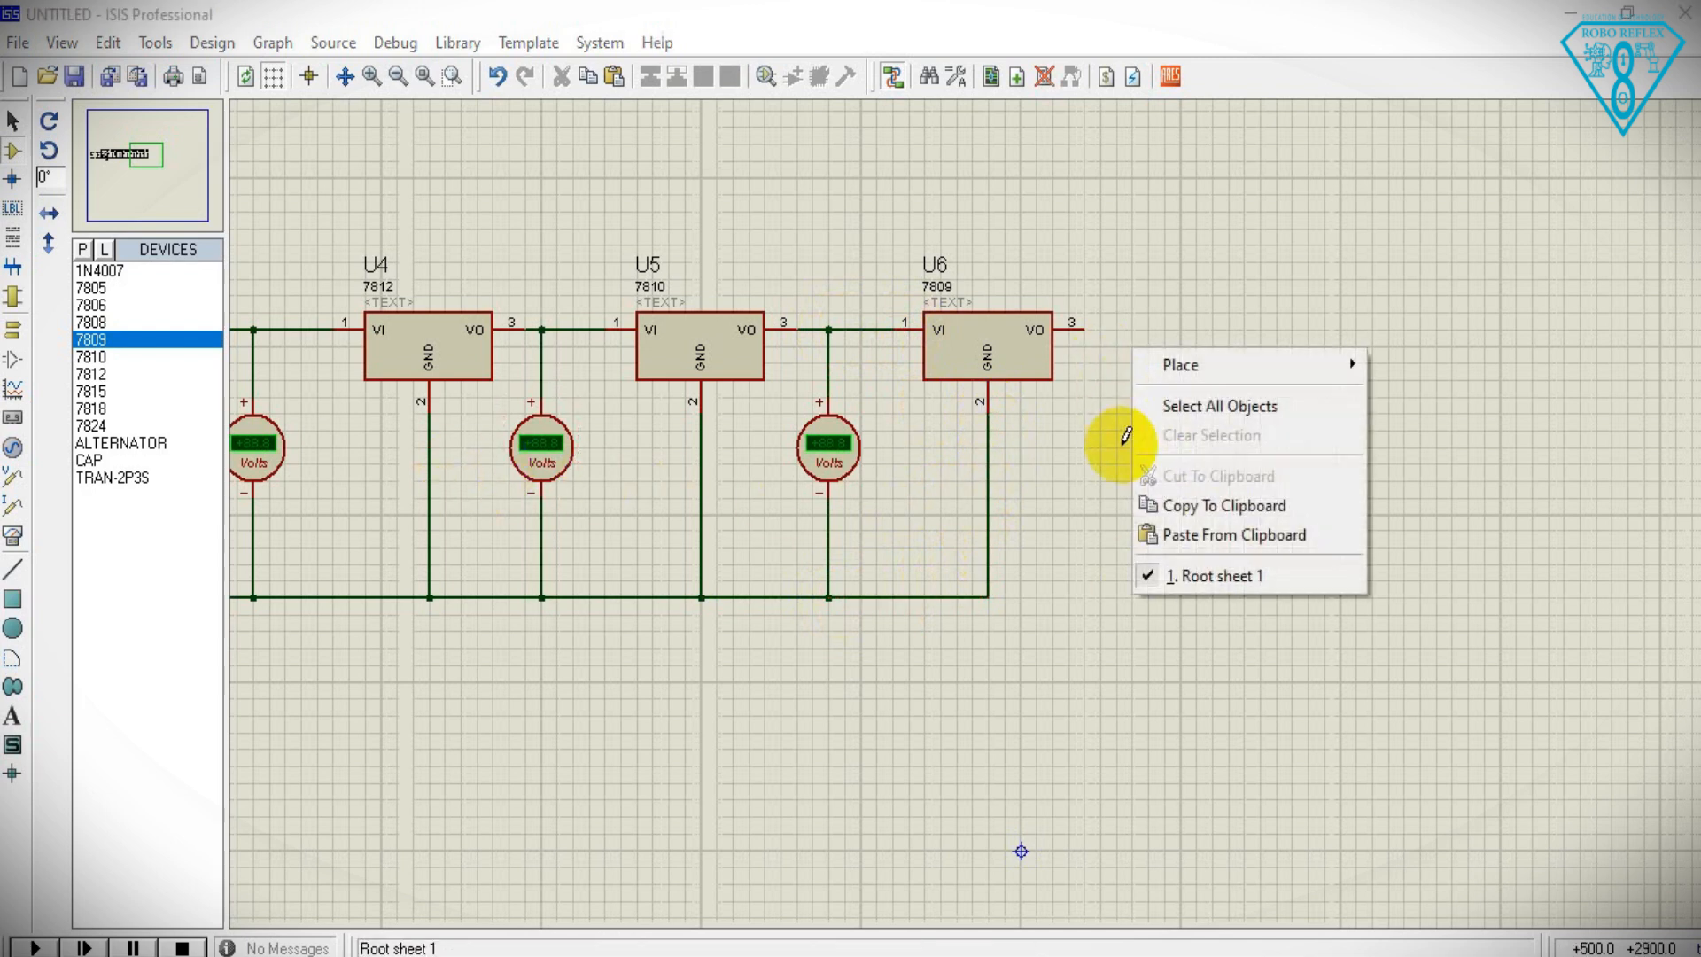
pyautogui.click(1168, 534)
pyautogui.click(1114, 462)
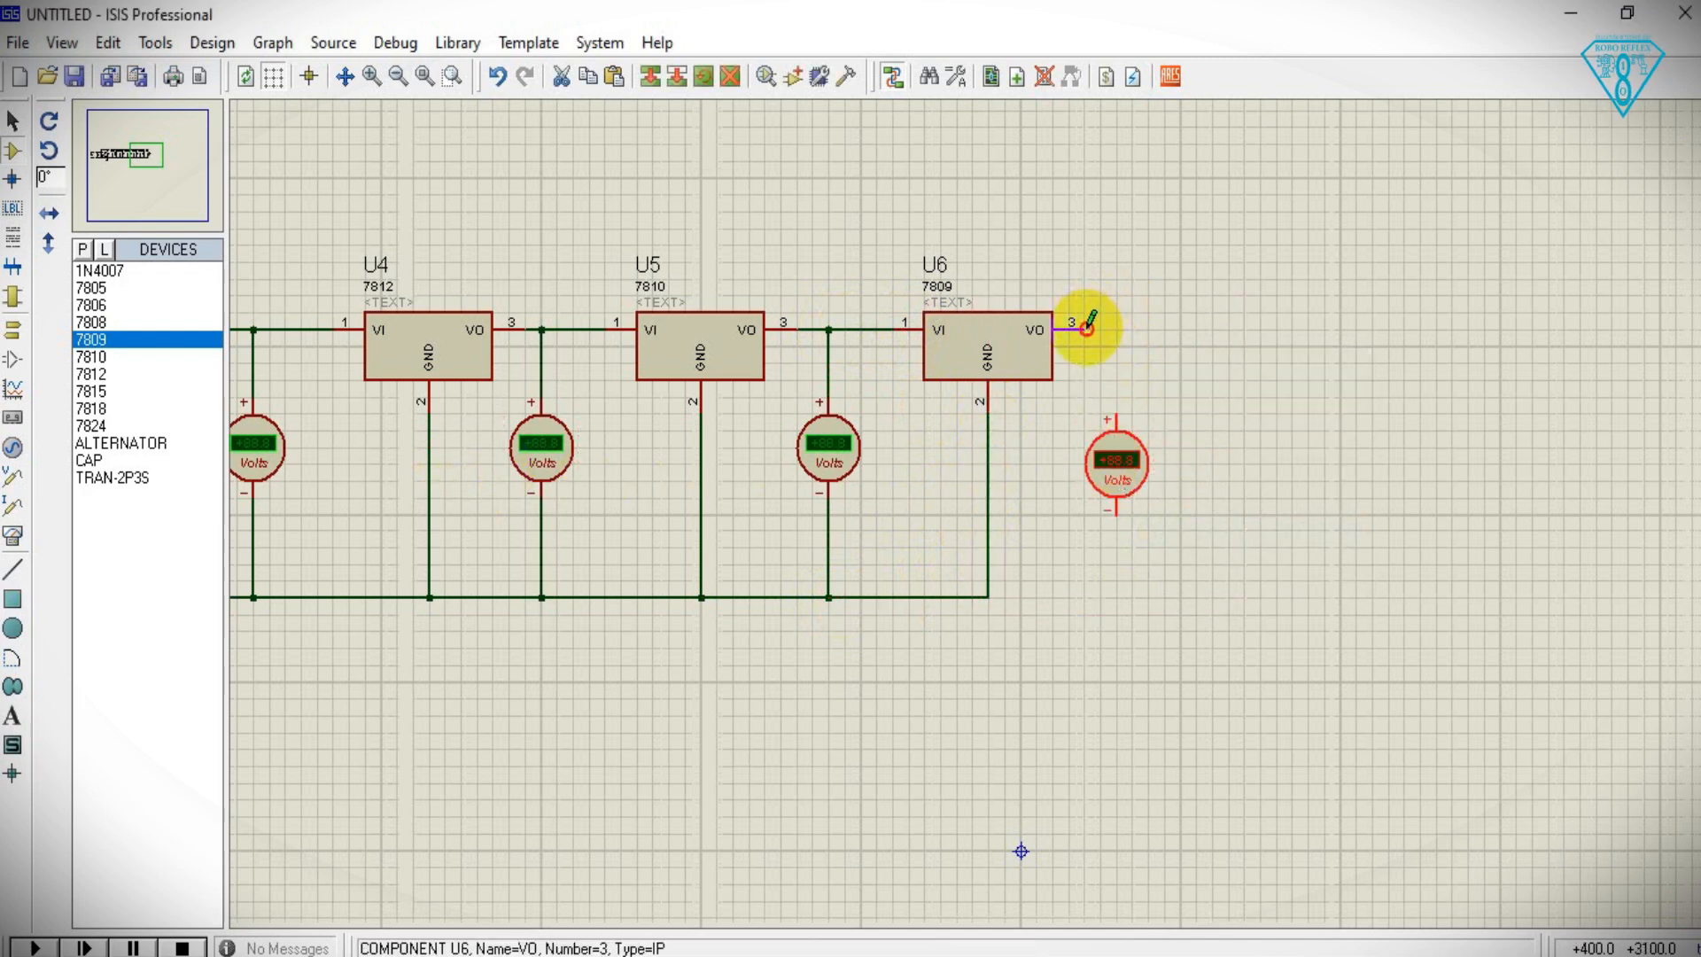
pyautogui.click(1088, 329)
pyautogui.click(1115, 416)
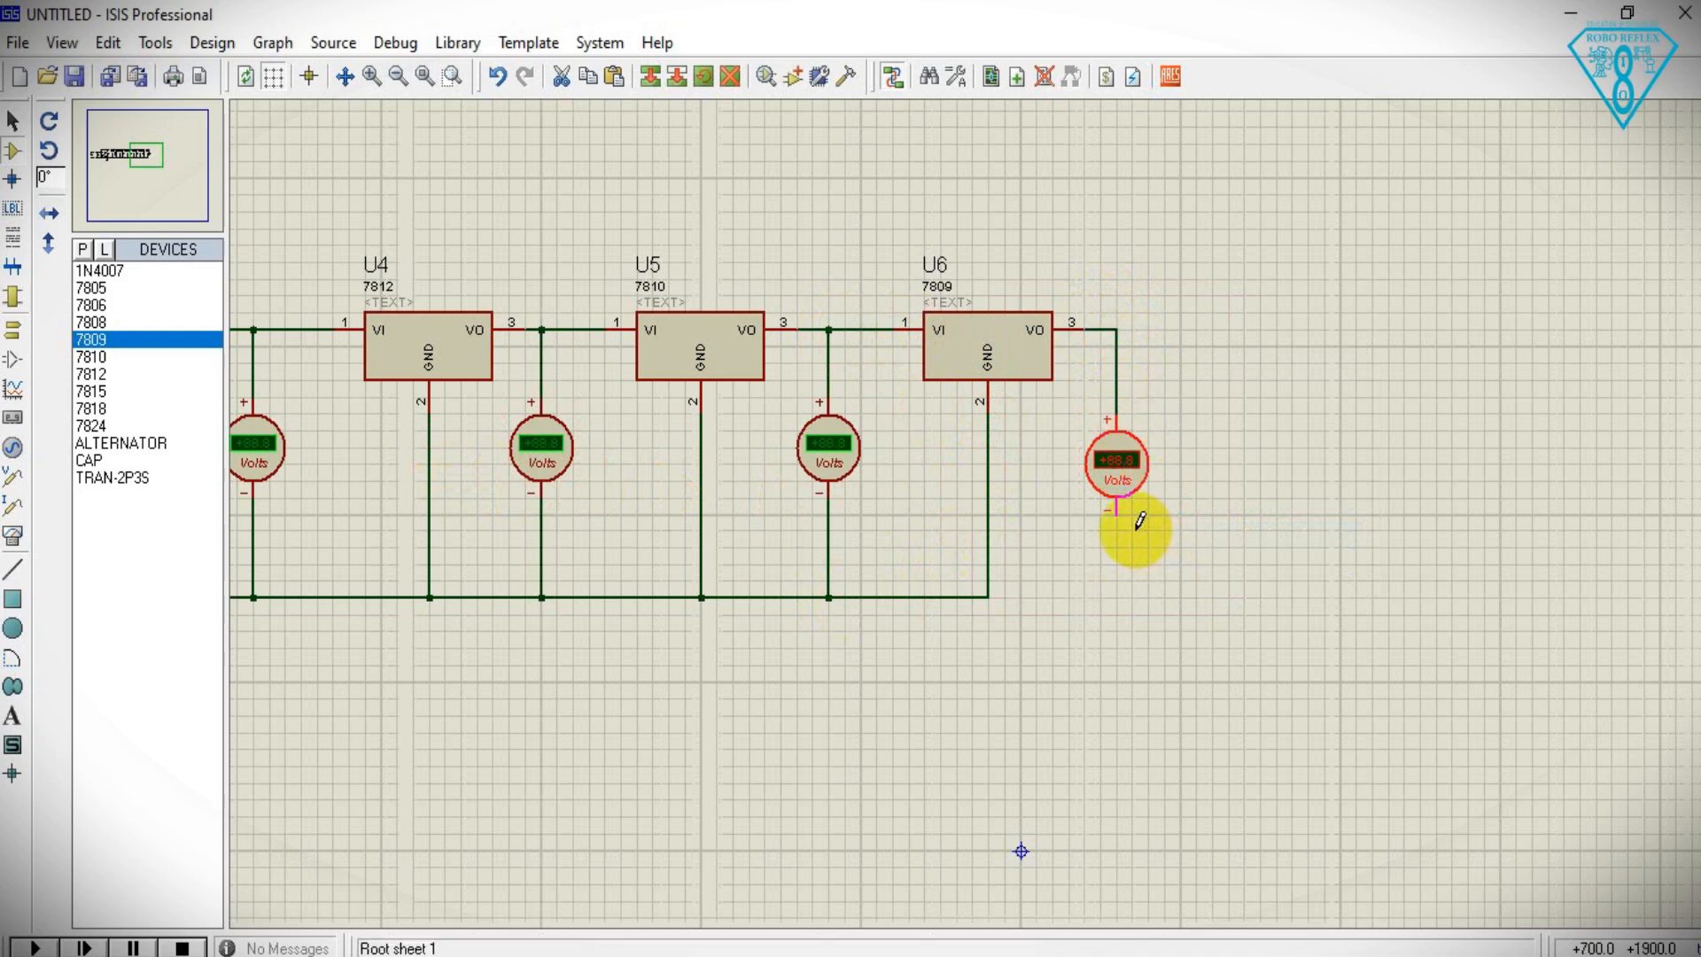
pyautogui.click(988, 596)
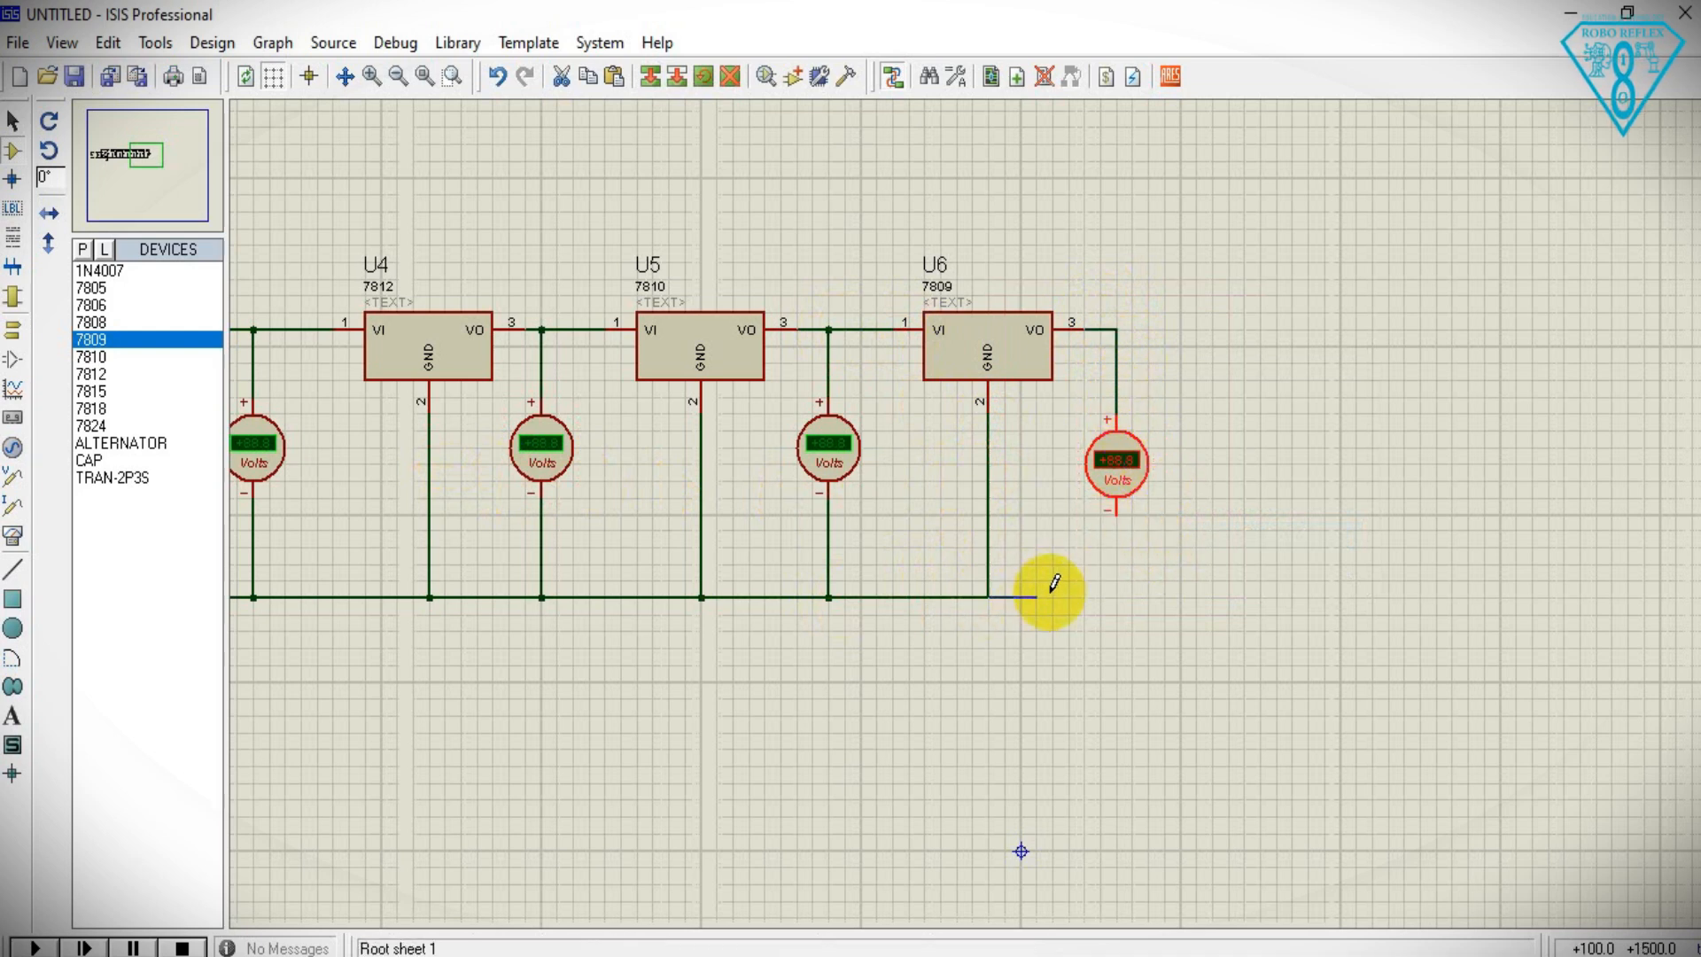
pyautogui.click(1117, 511)
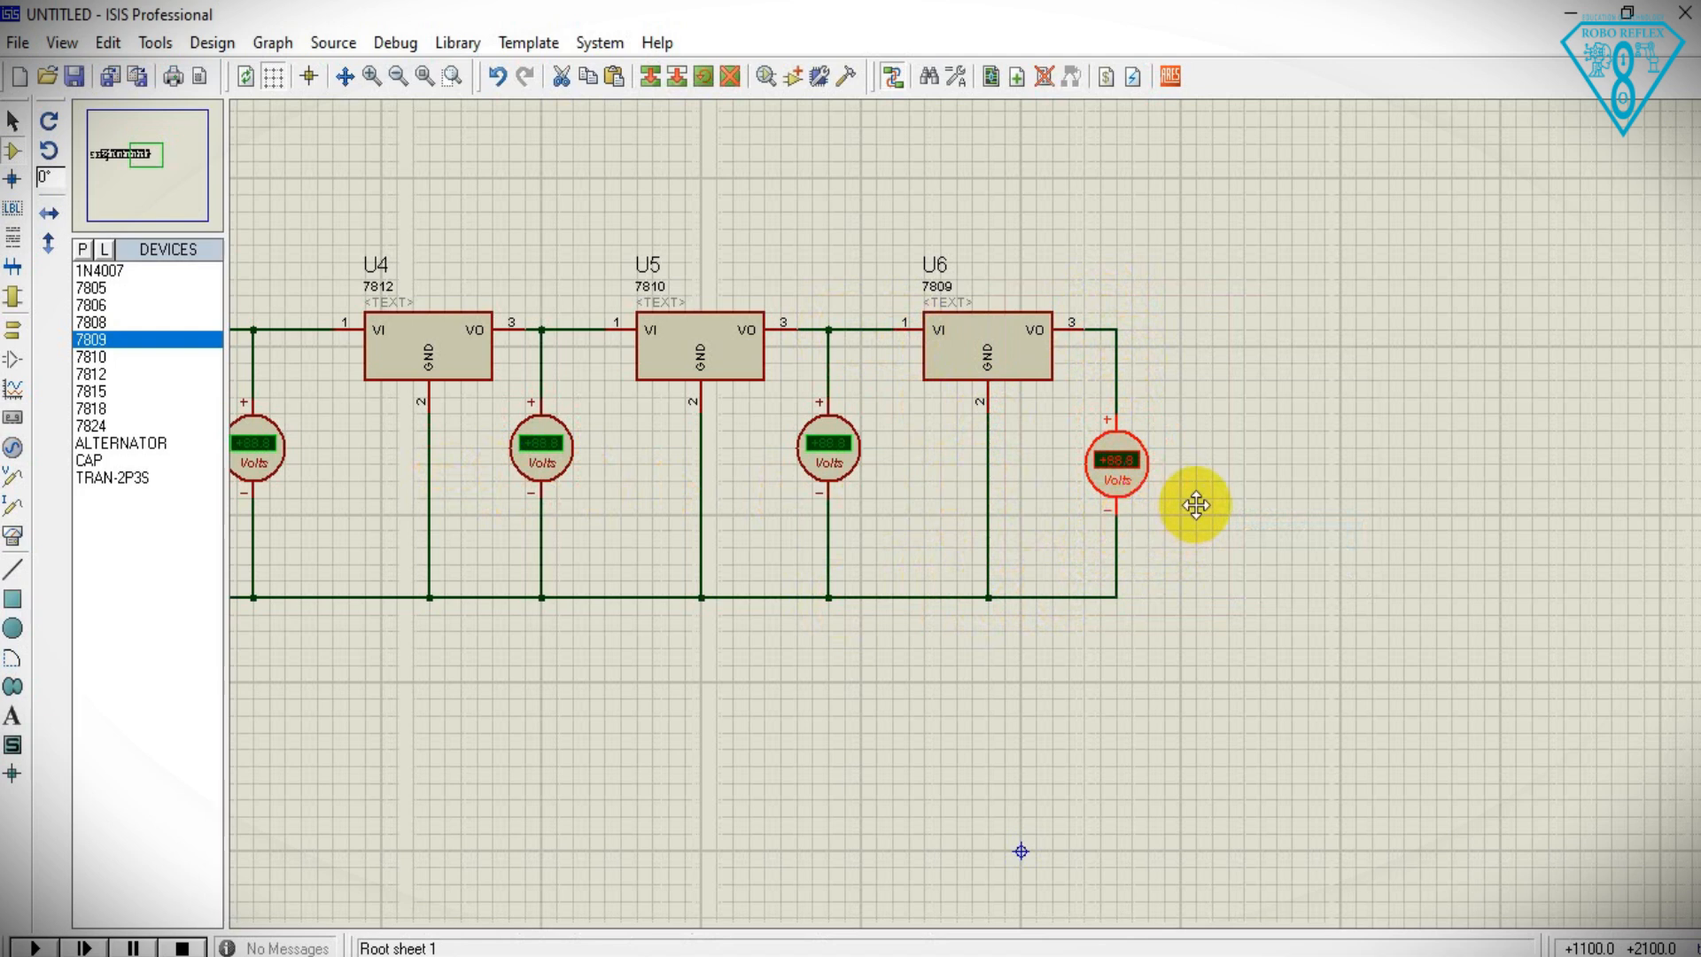
# - Place a 7808 regulator right of the 7809's voltmeter and wire its VI pin to the 7809's output and its GND pin to the lower rail
pyautogui.scroll(2, 1192, 505)
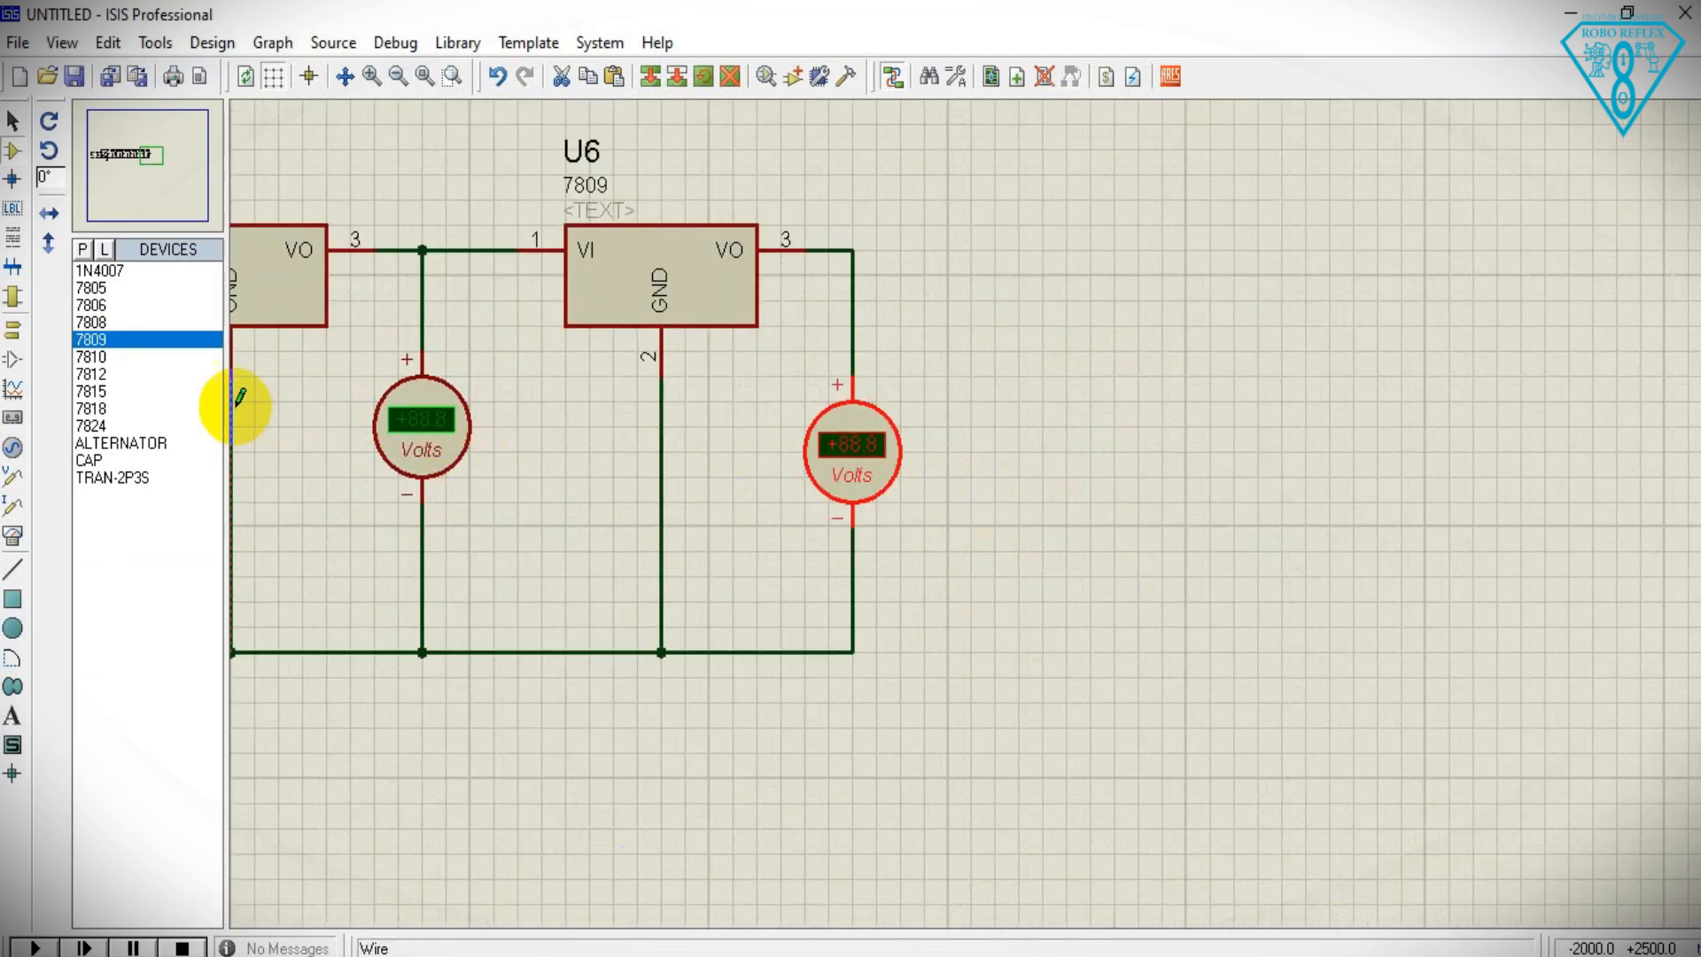
pyautogui.click(91, 323)
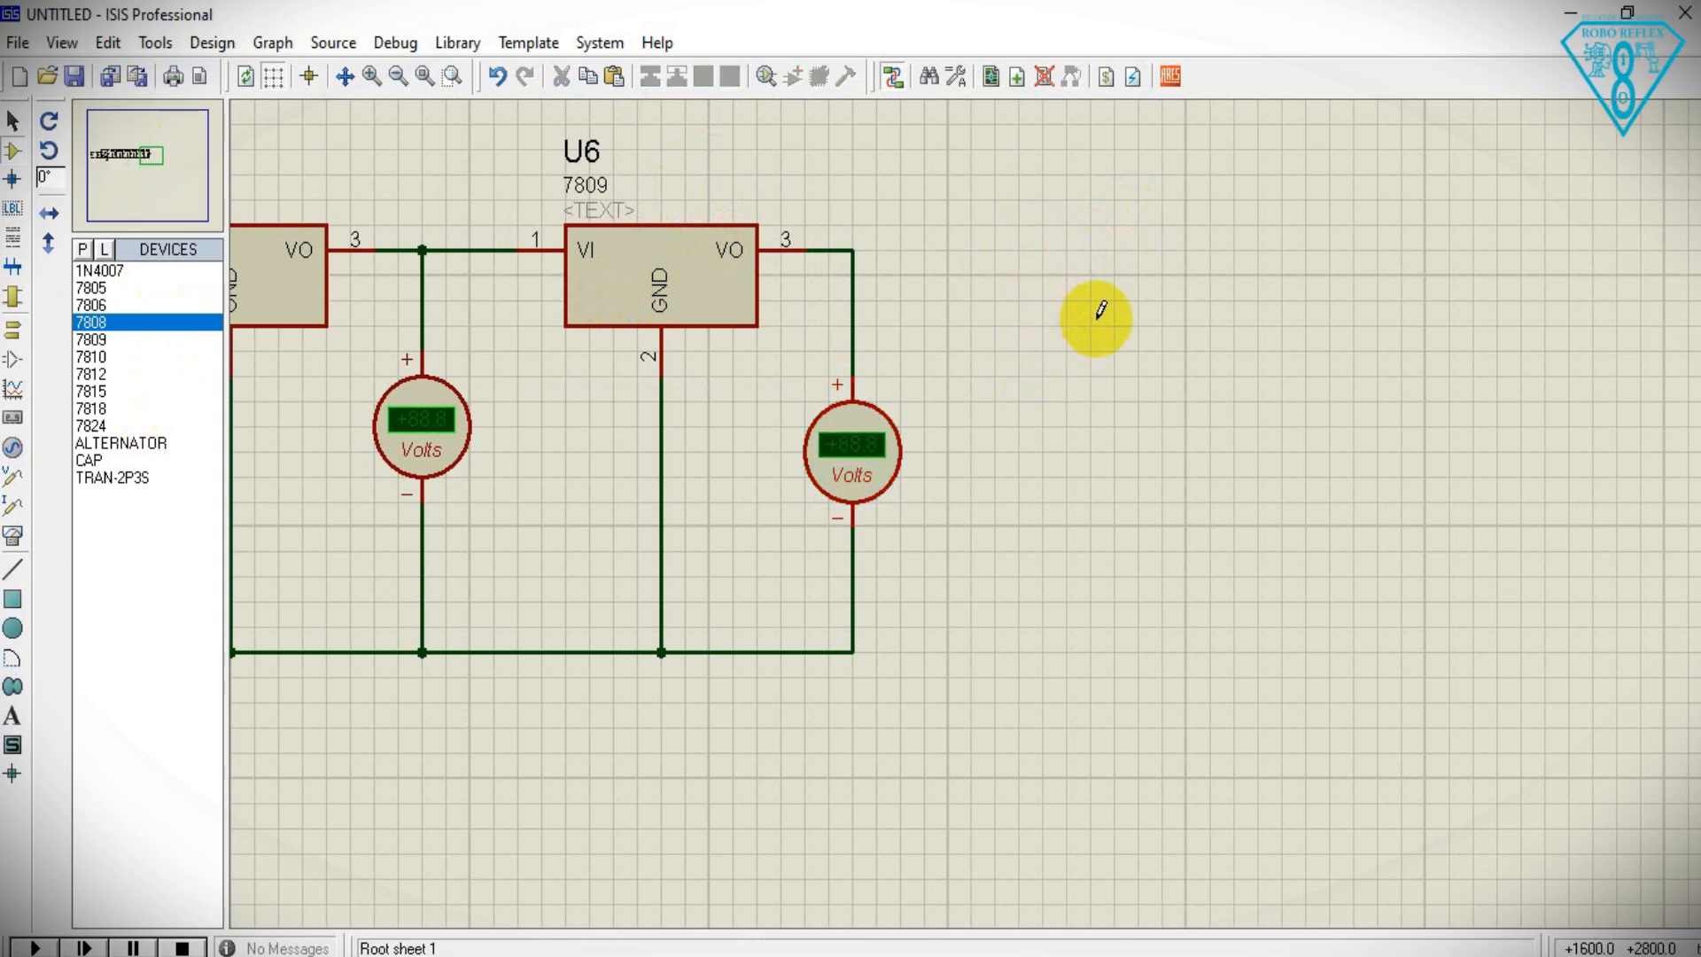
pyautogui.click(1093, 284)
pyautogui.click(1095, 262)
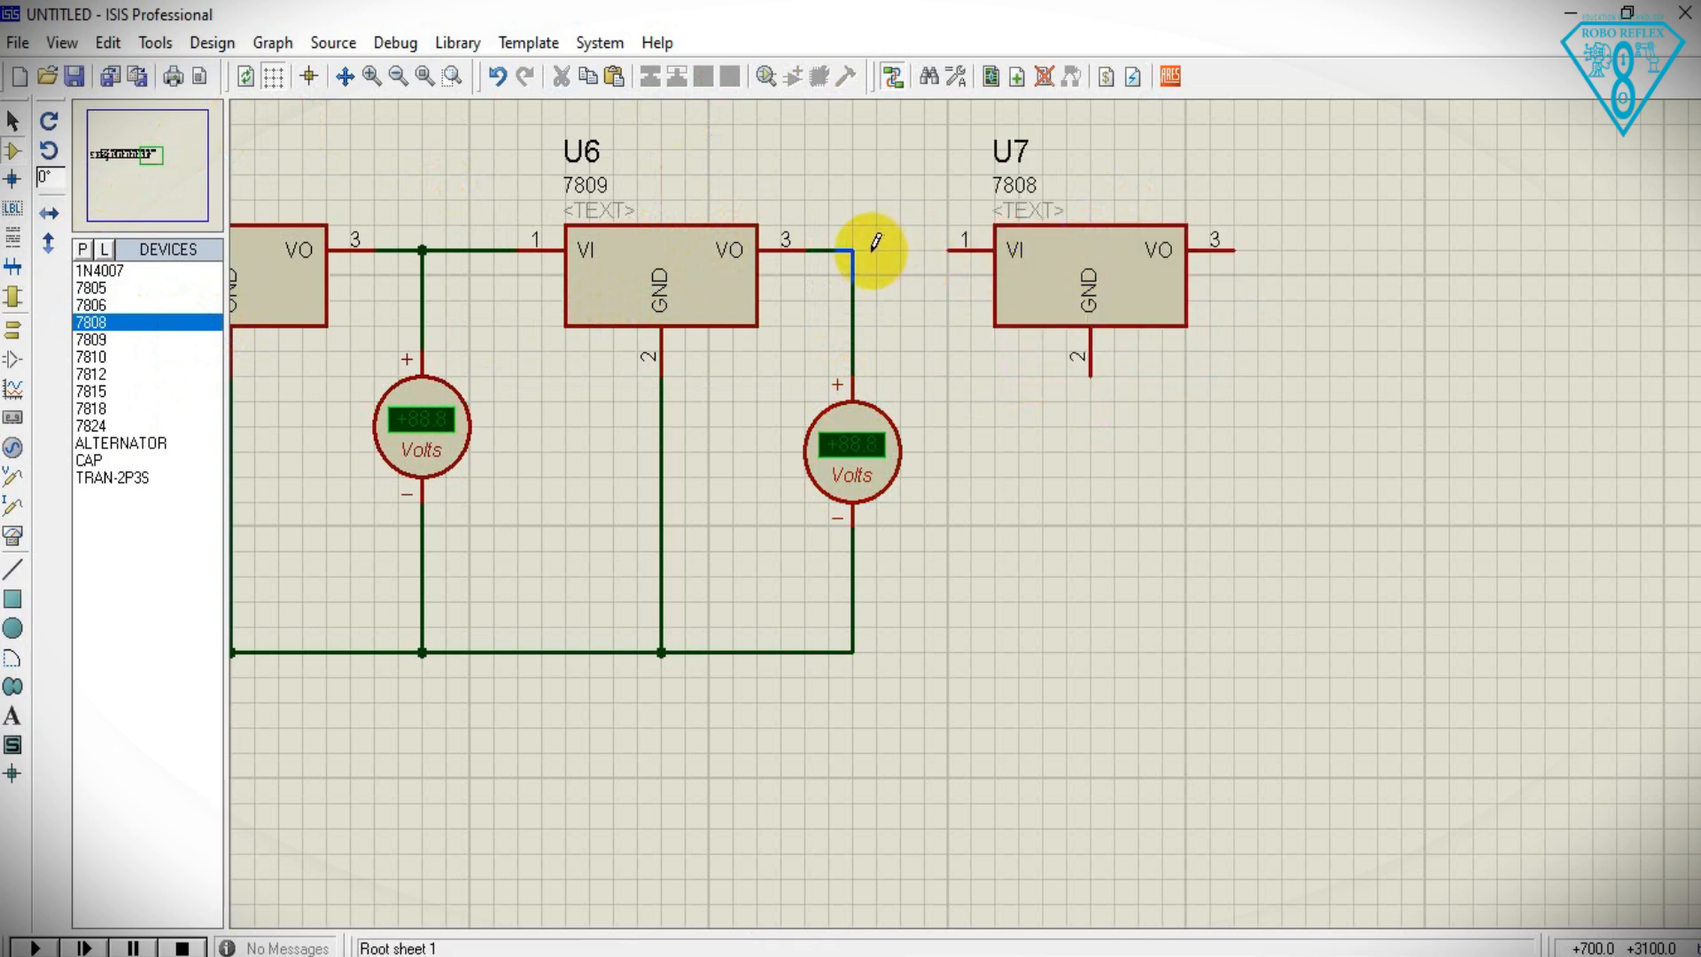
pyautogui.click(944, 249)
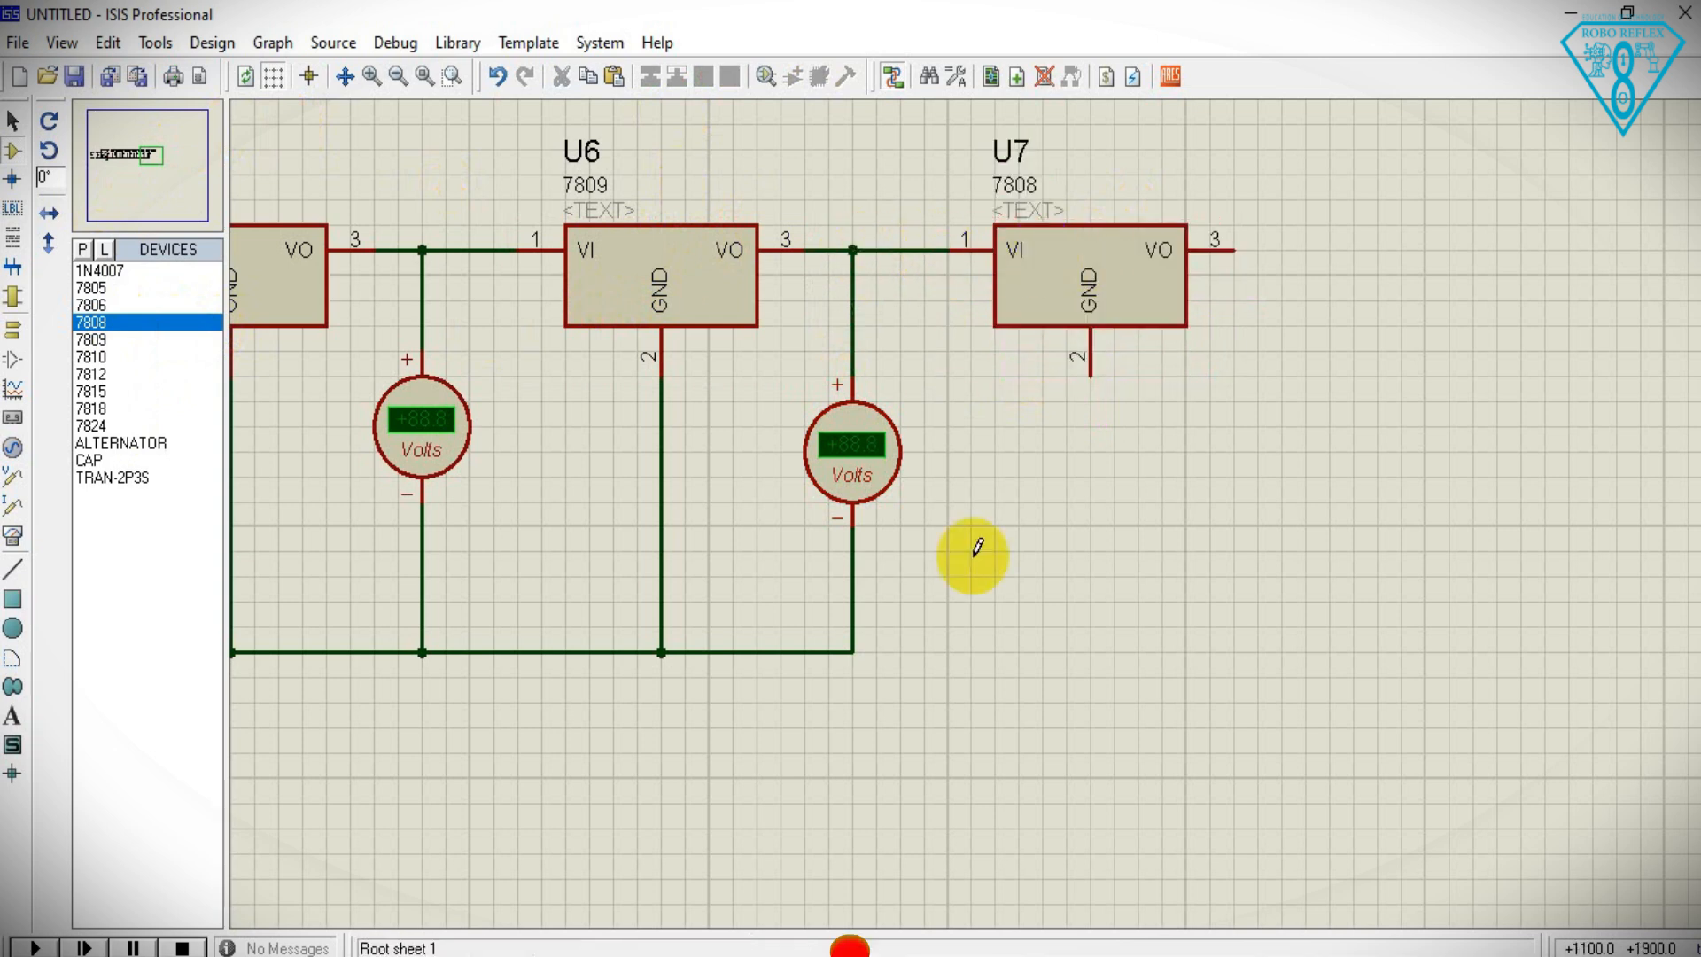
pyautogui.click(852, 651)
pyautogui.click(1091, 381)
# - Paste a voltmeter to the right of the 7808 and wire it between the 7808's VO pin and the lower rail
pyautogui.rightClick(1205, 351)
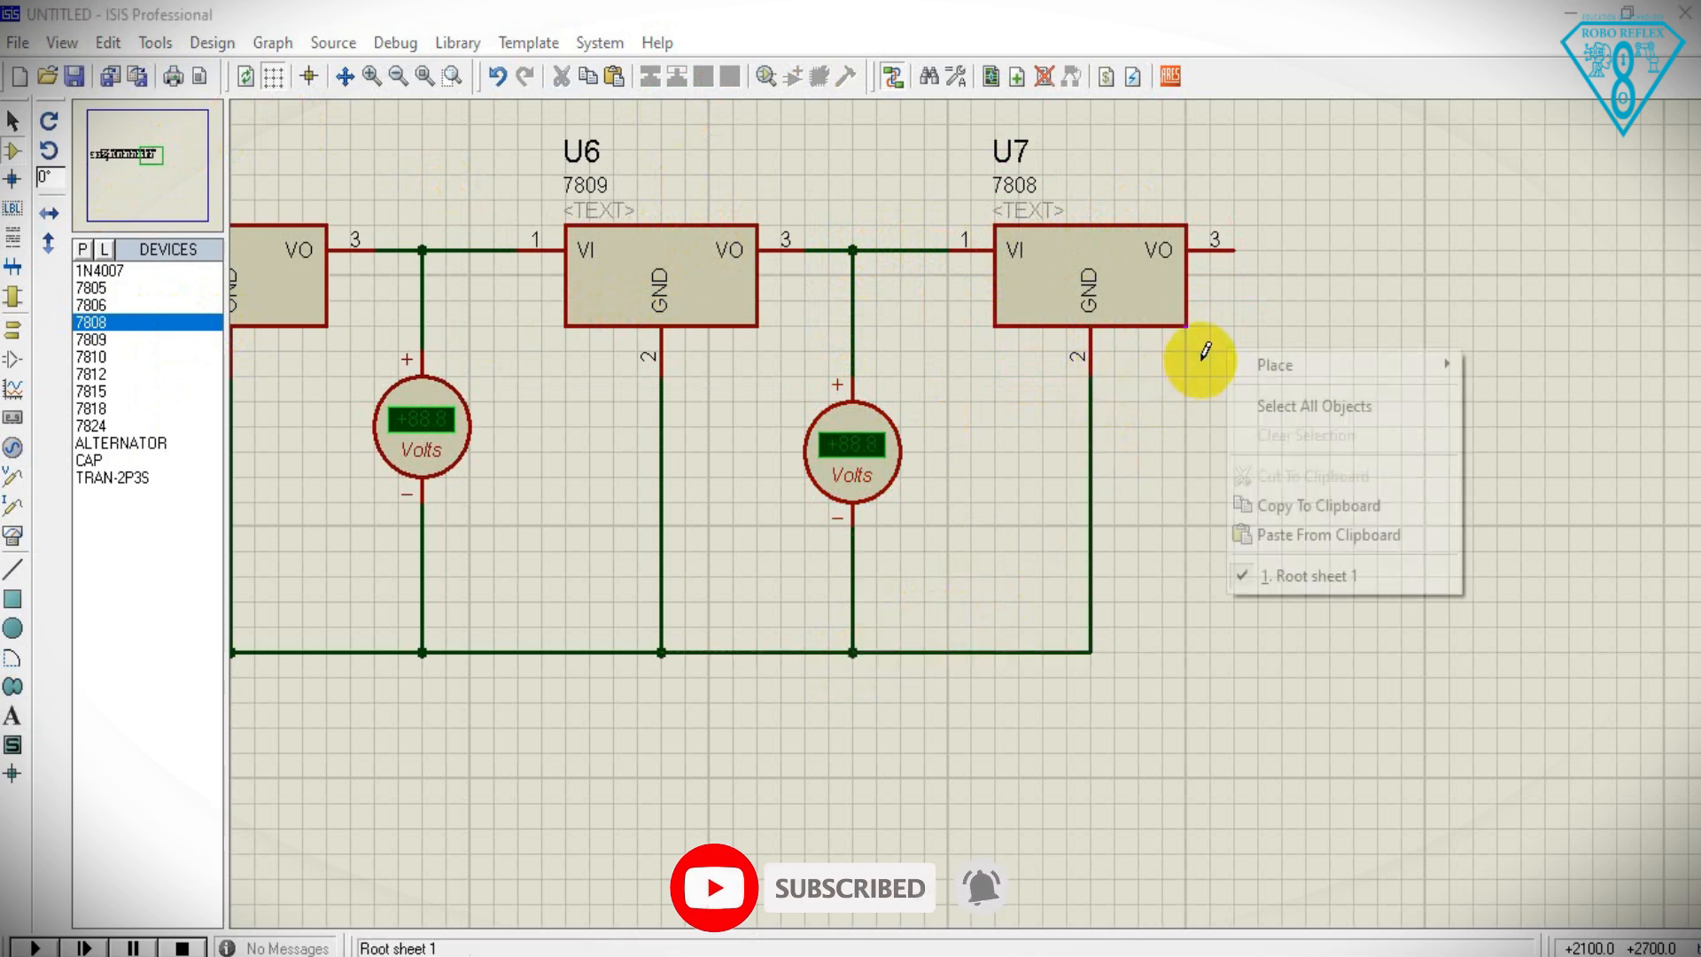
pyautogui.click(1285, 534)
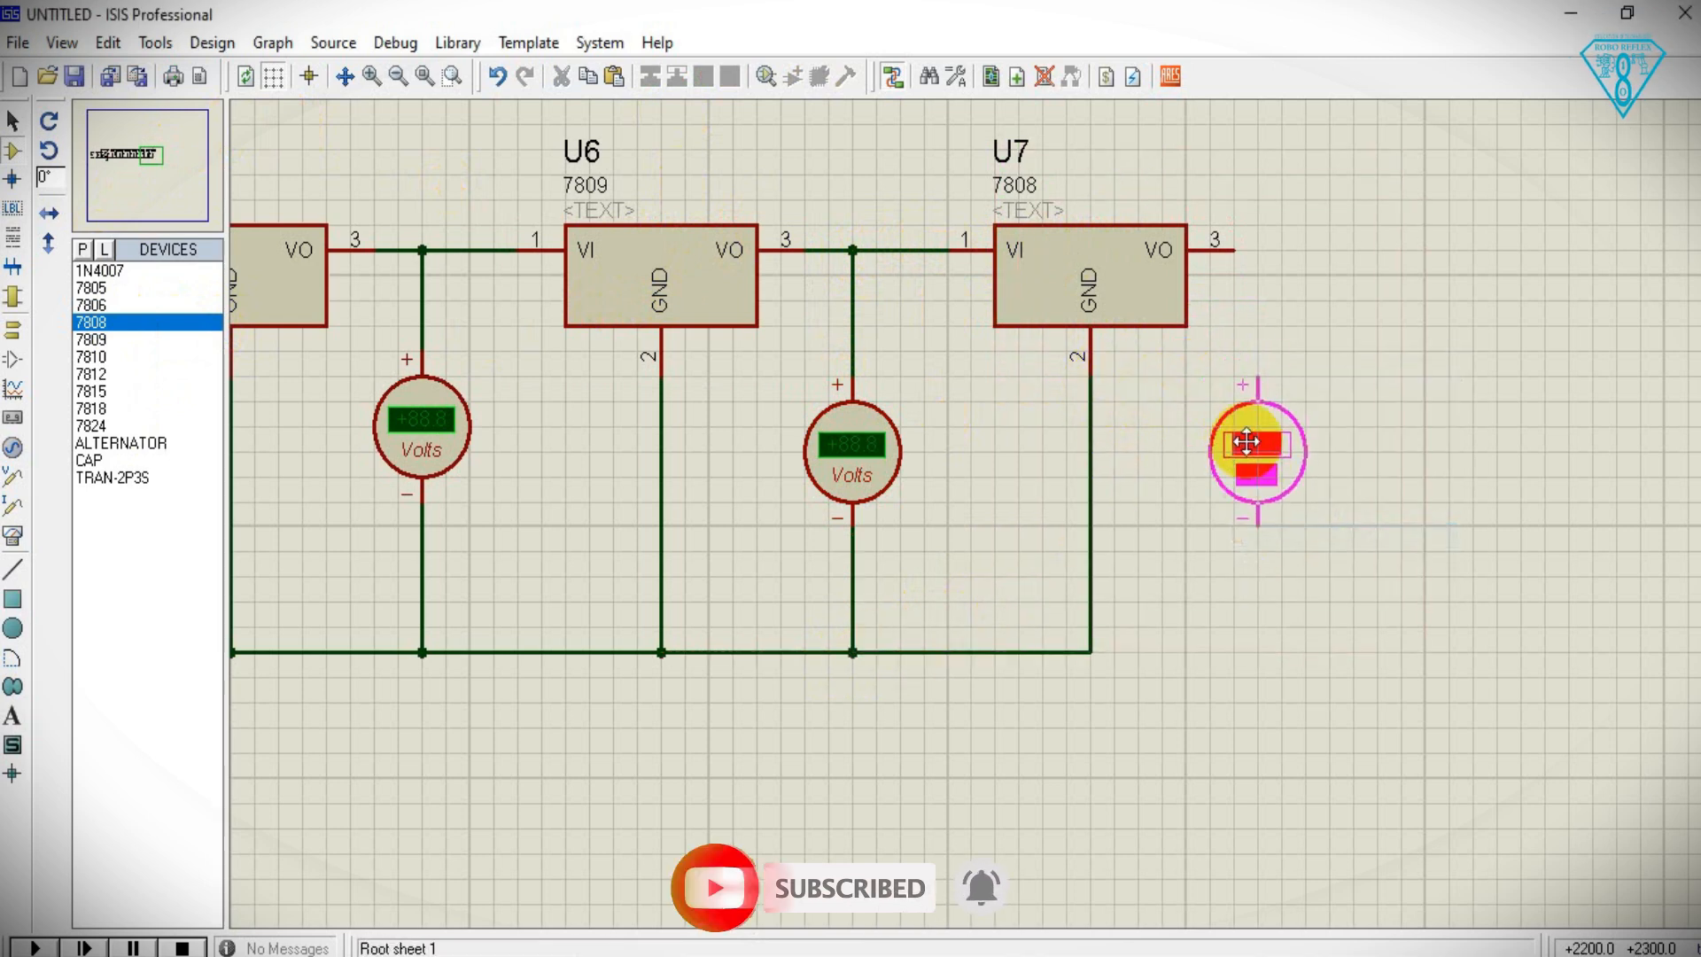
pyautogui.click(1270, 441)
pyautogui.click(1235, 250)
pyautogui.click(1286, 386)
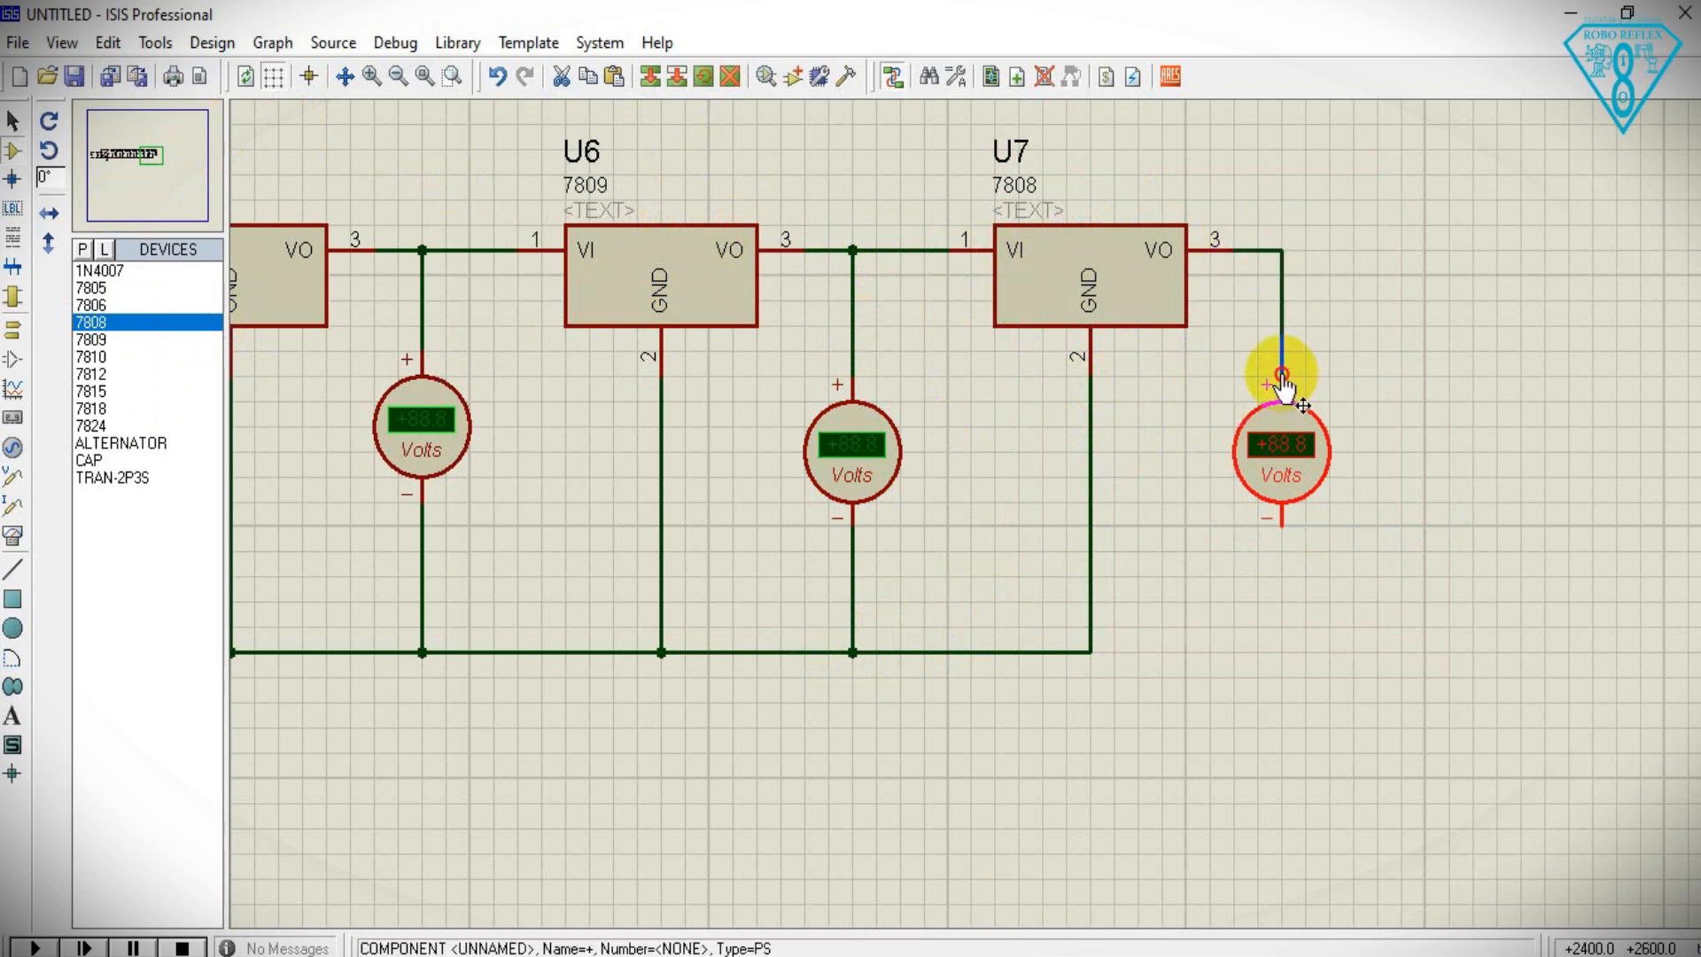
pyautogui.click(1090, 651)
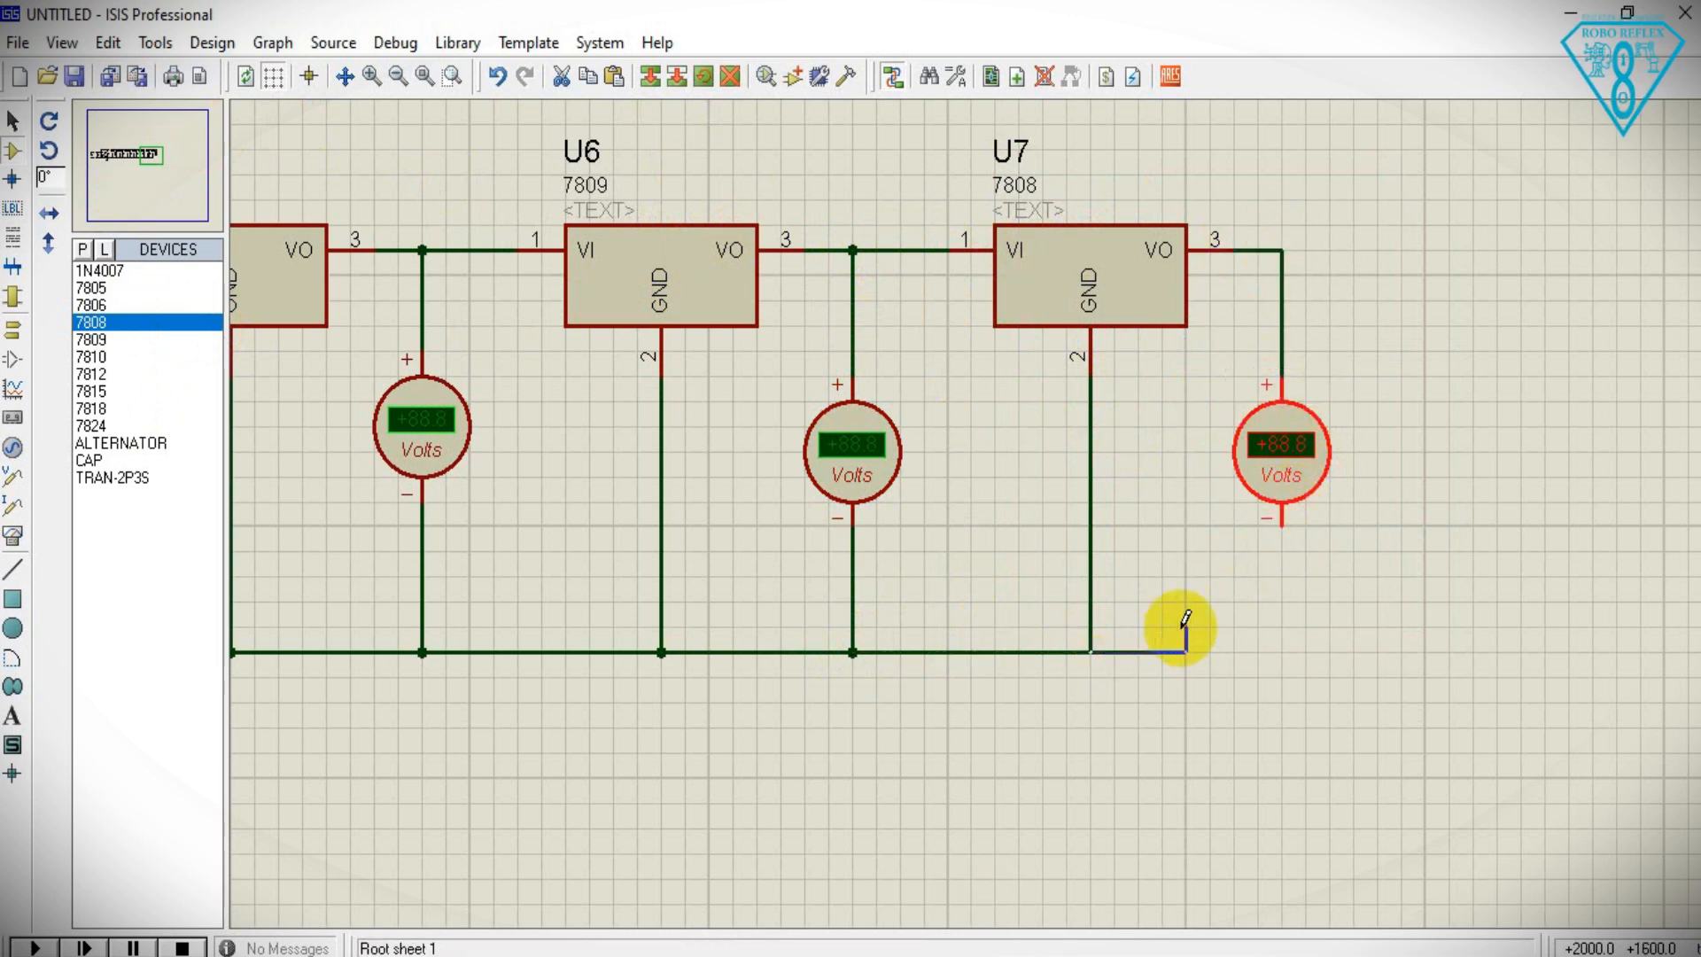
pyautogui.click(1285, 537)
# - Place a 7806 regulator right of the 7808's voltmeter and wire its VI pin to the 7808's output and its GND pin to the lower rail
pyautogui.press('F5')
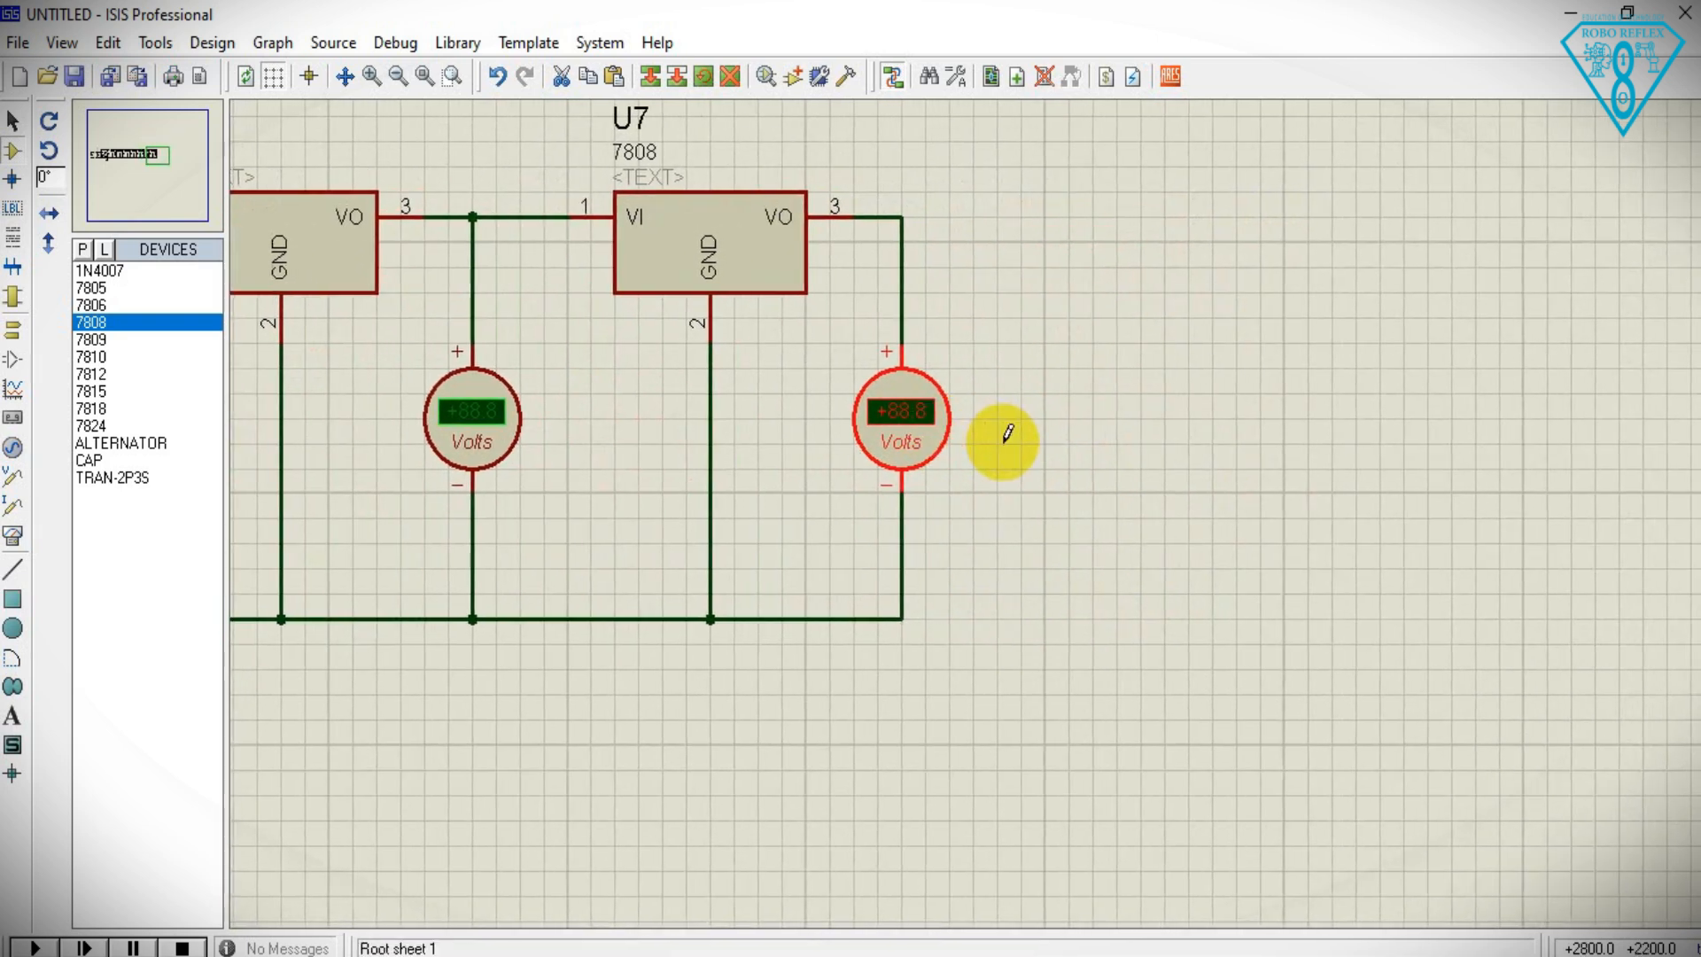
pyautogui.click(91, 305)
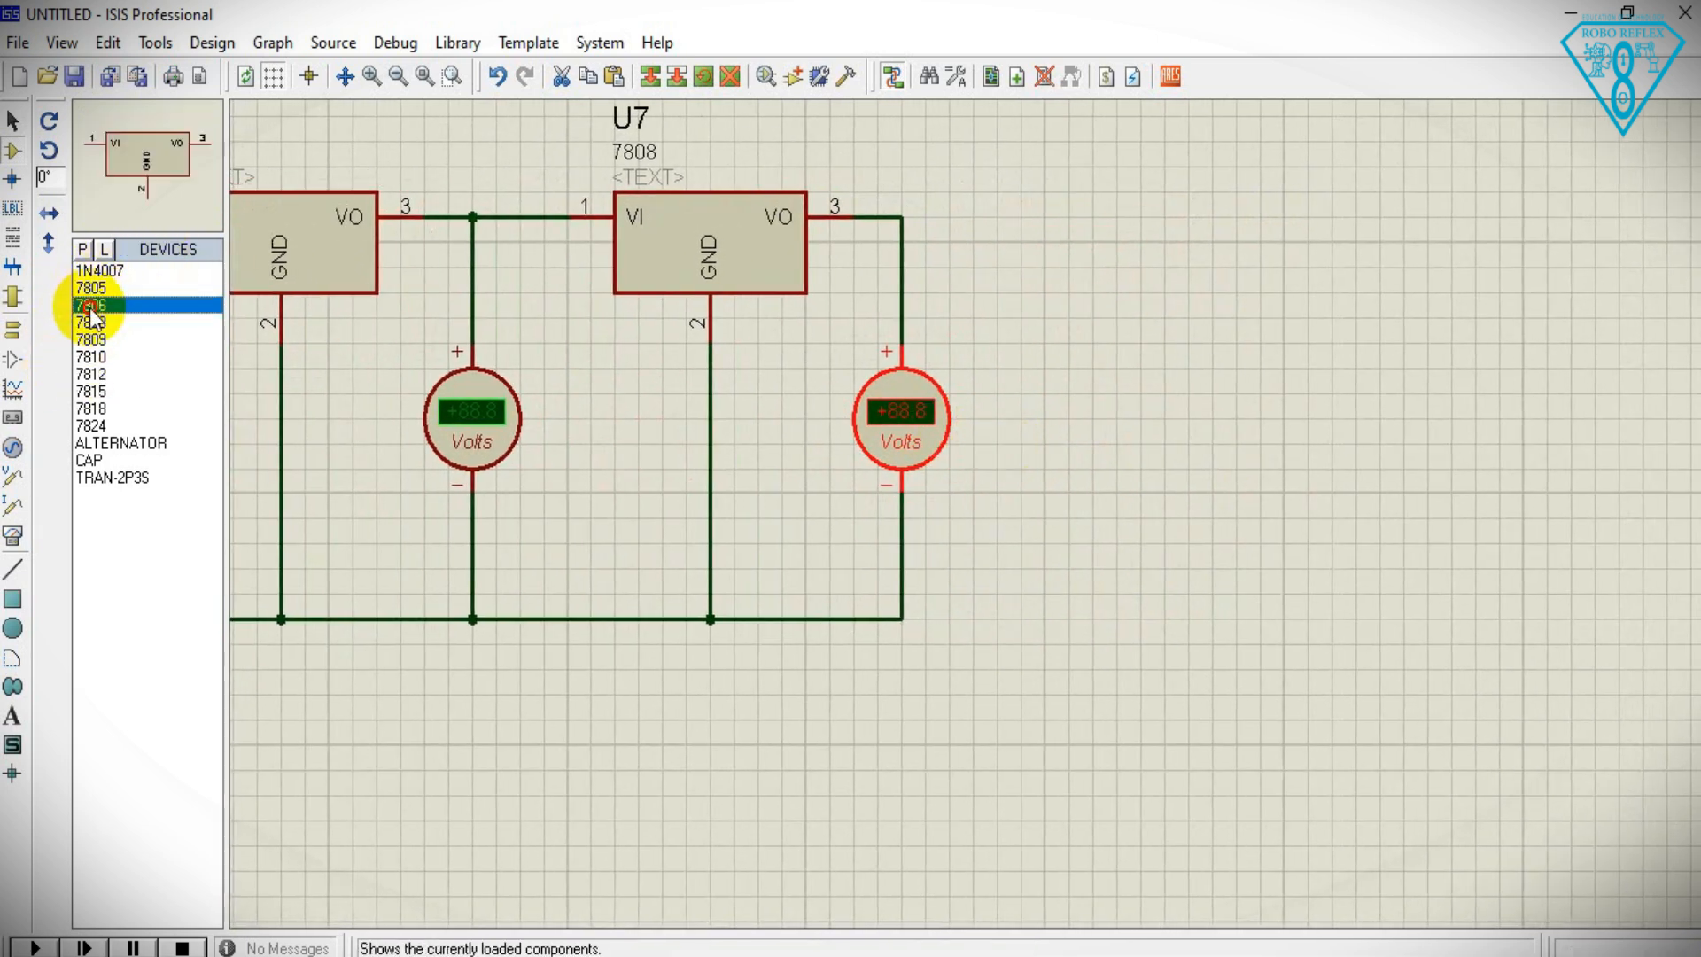
pyautogui.click(1099, 312)
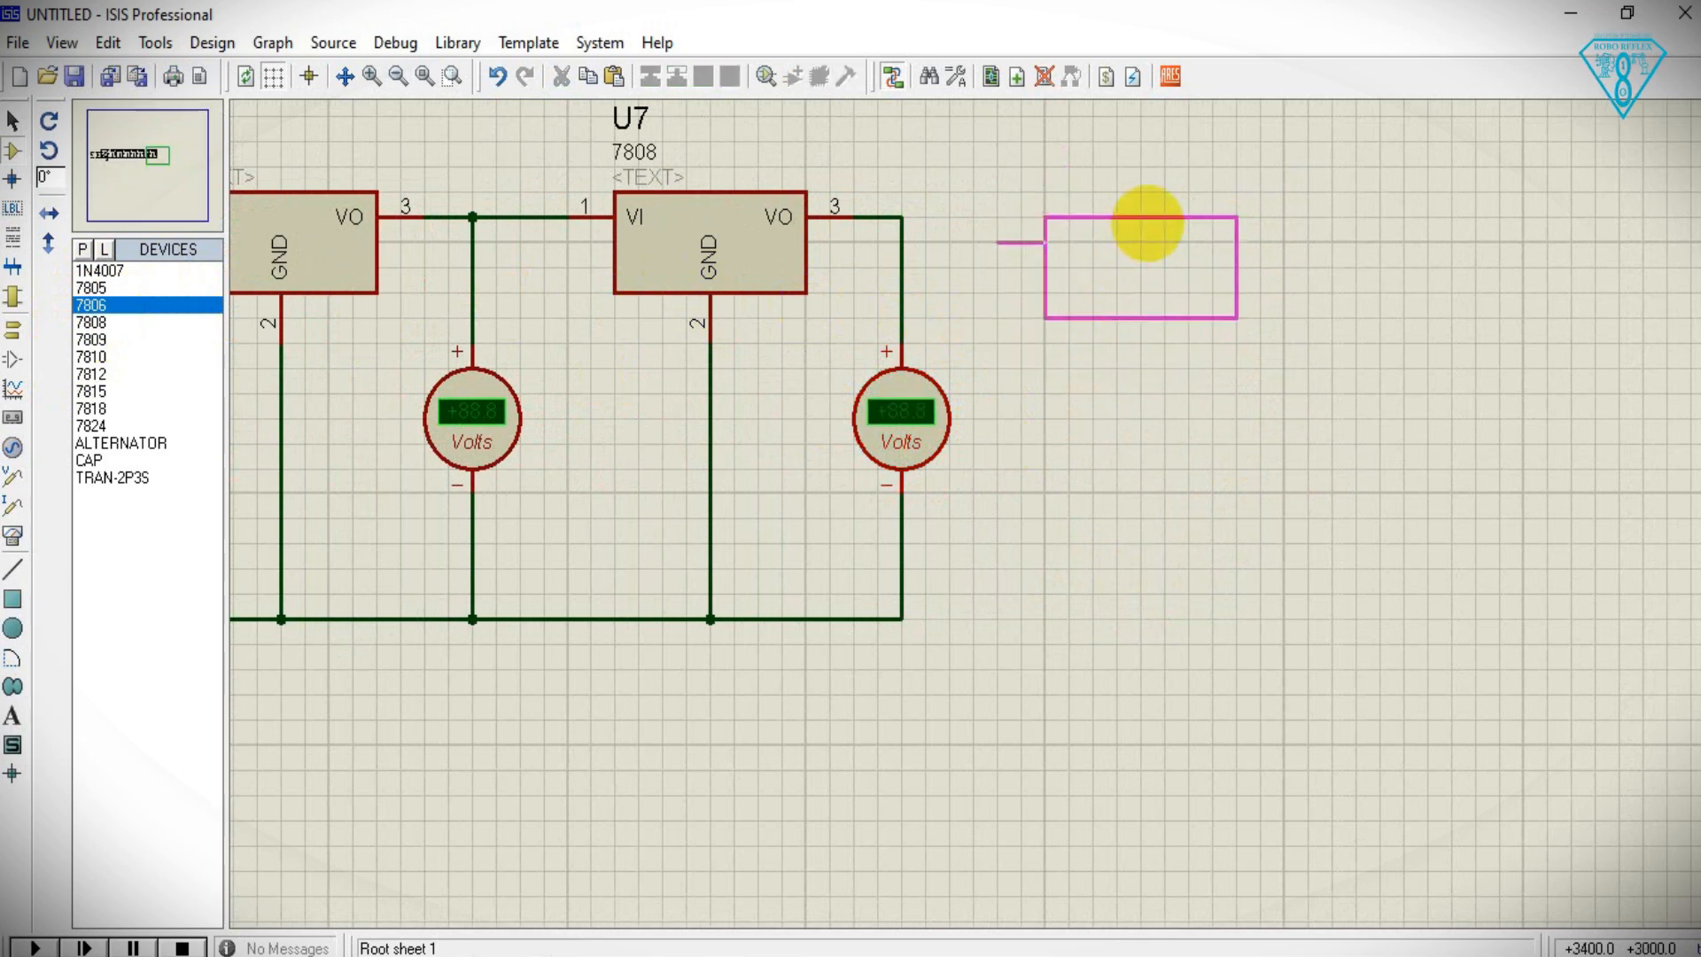
pyautogui.click(1144, 237)
pyautogui.click(900, 216)
pyautogui.click(994, 216)
pyautogui.click(904, 618)
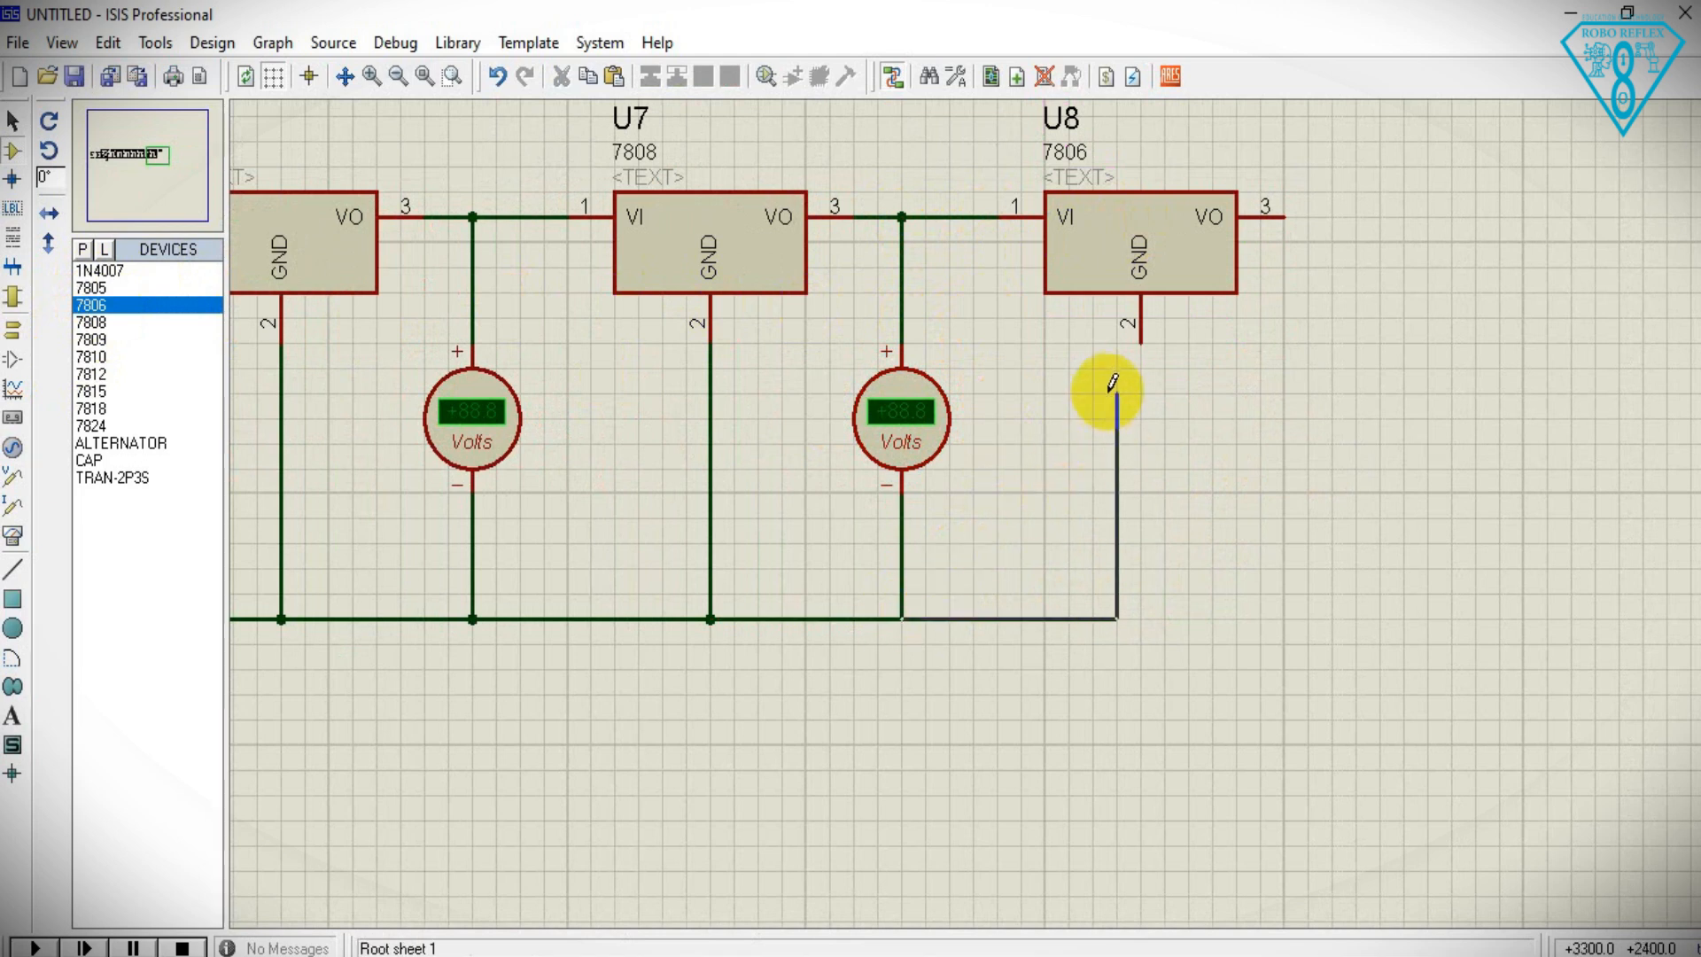
pyautogui.click(1141, 350)
# - Paste a voltmeter to the right of the 7806 and wire it between the 7806's VO pin and the lower rail
pyautogui.press('F5')
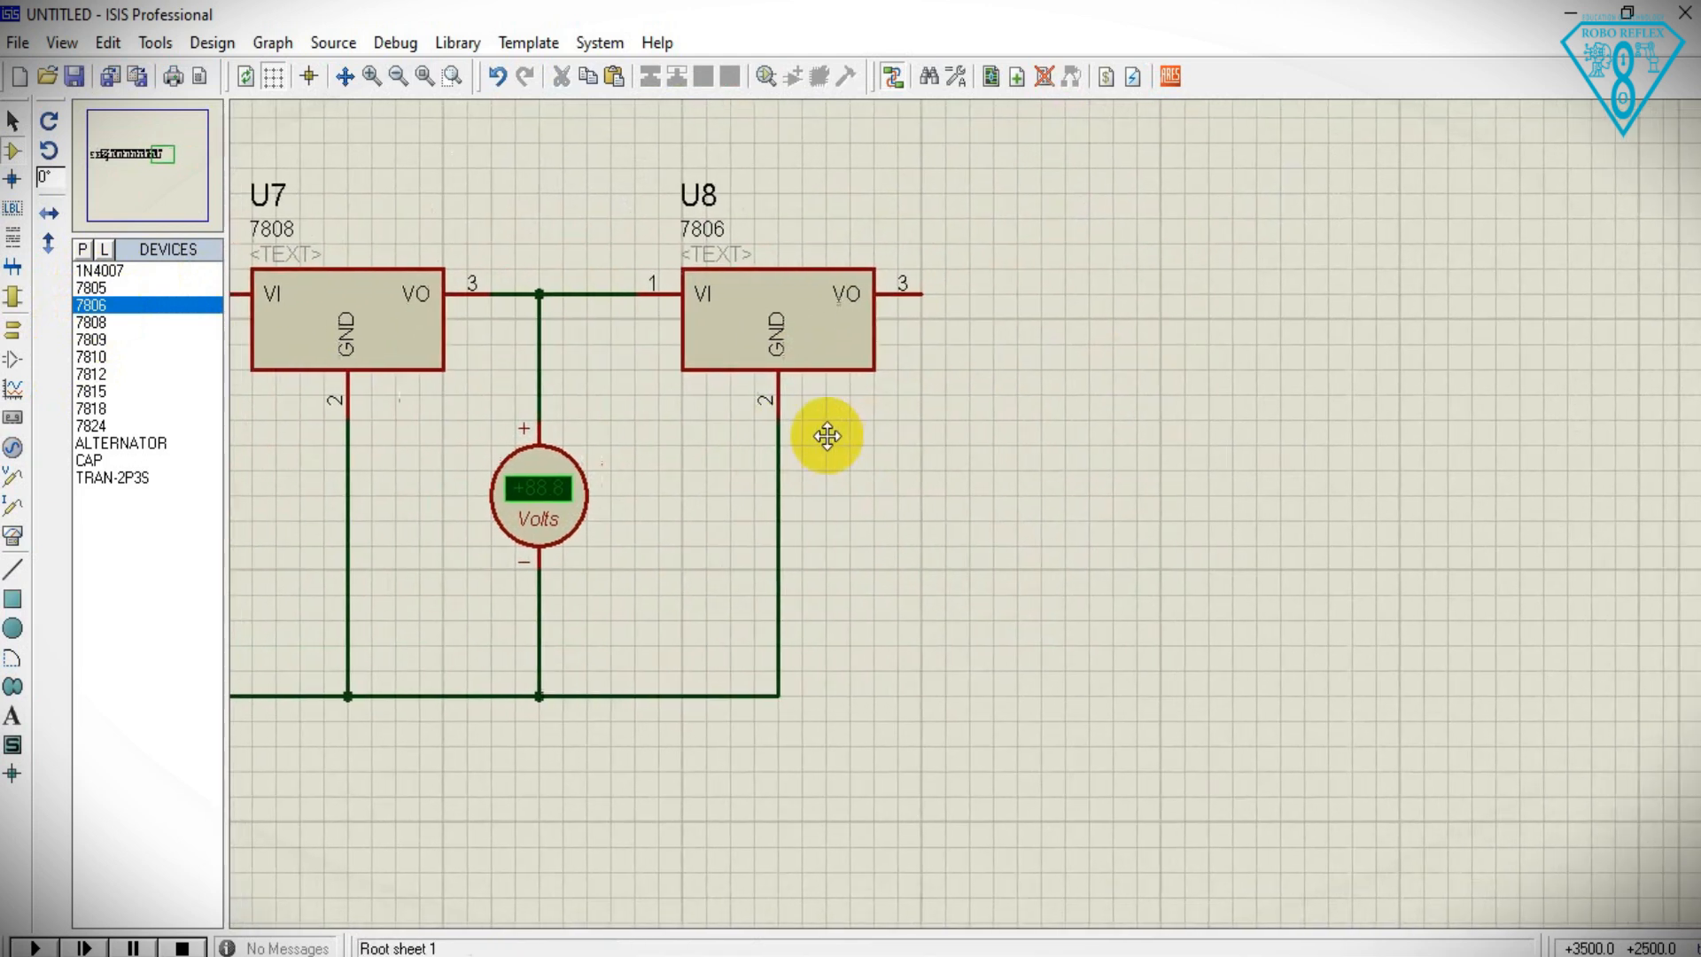
pyautogui.rightClick(933, 400)
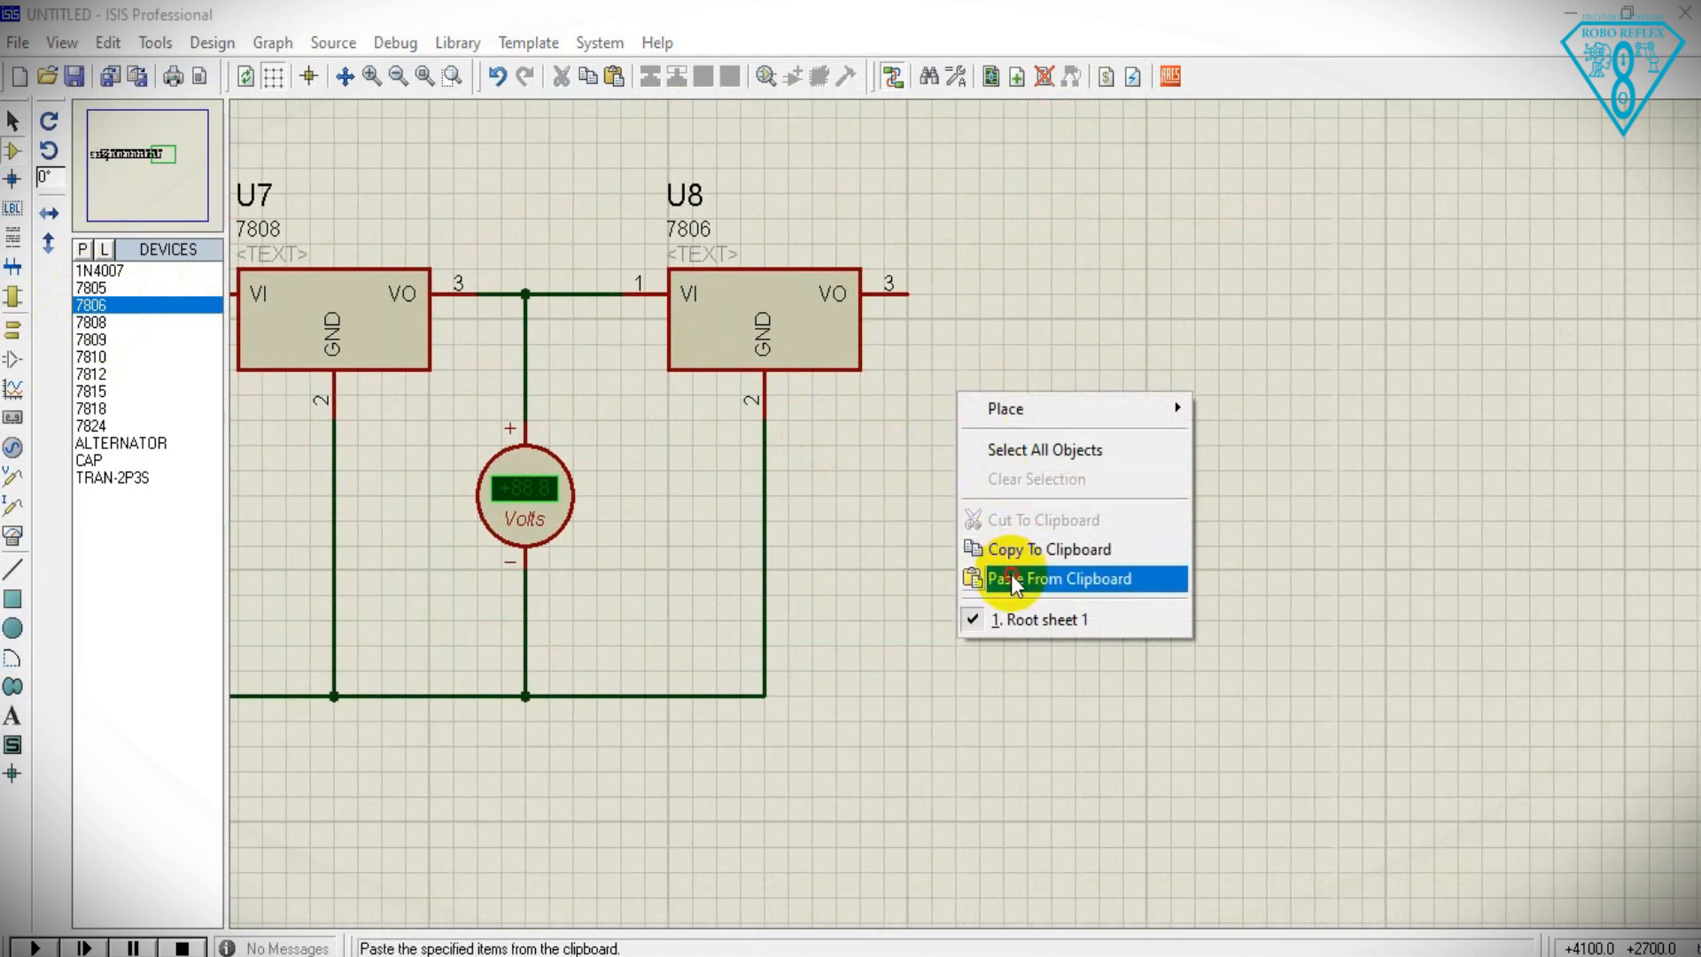
pyautogui.click(992, 577)
pyautogui.click(927, 487)
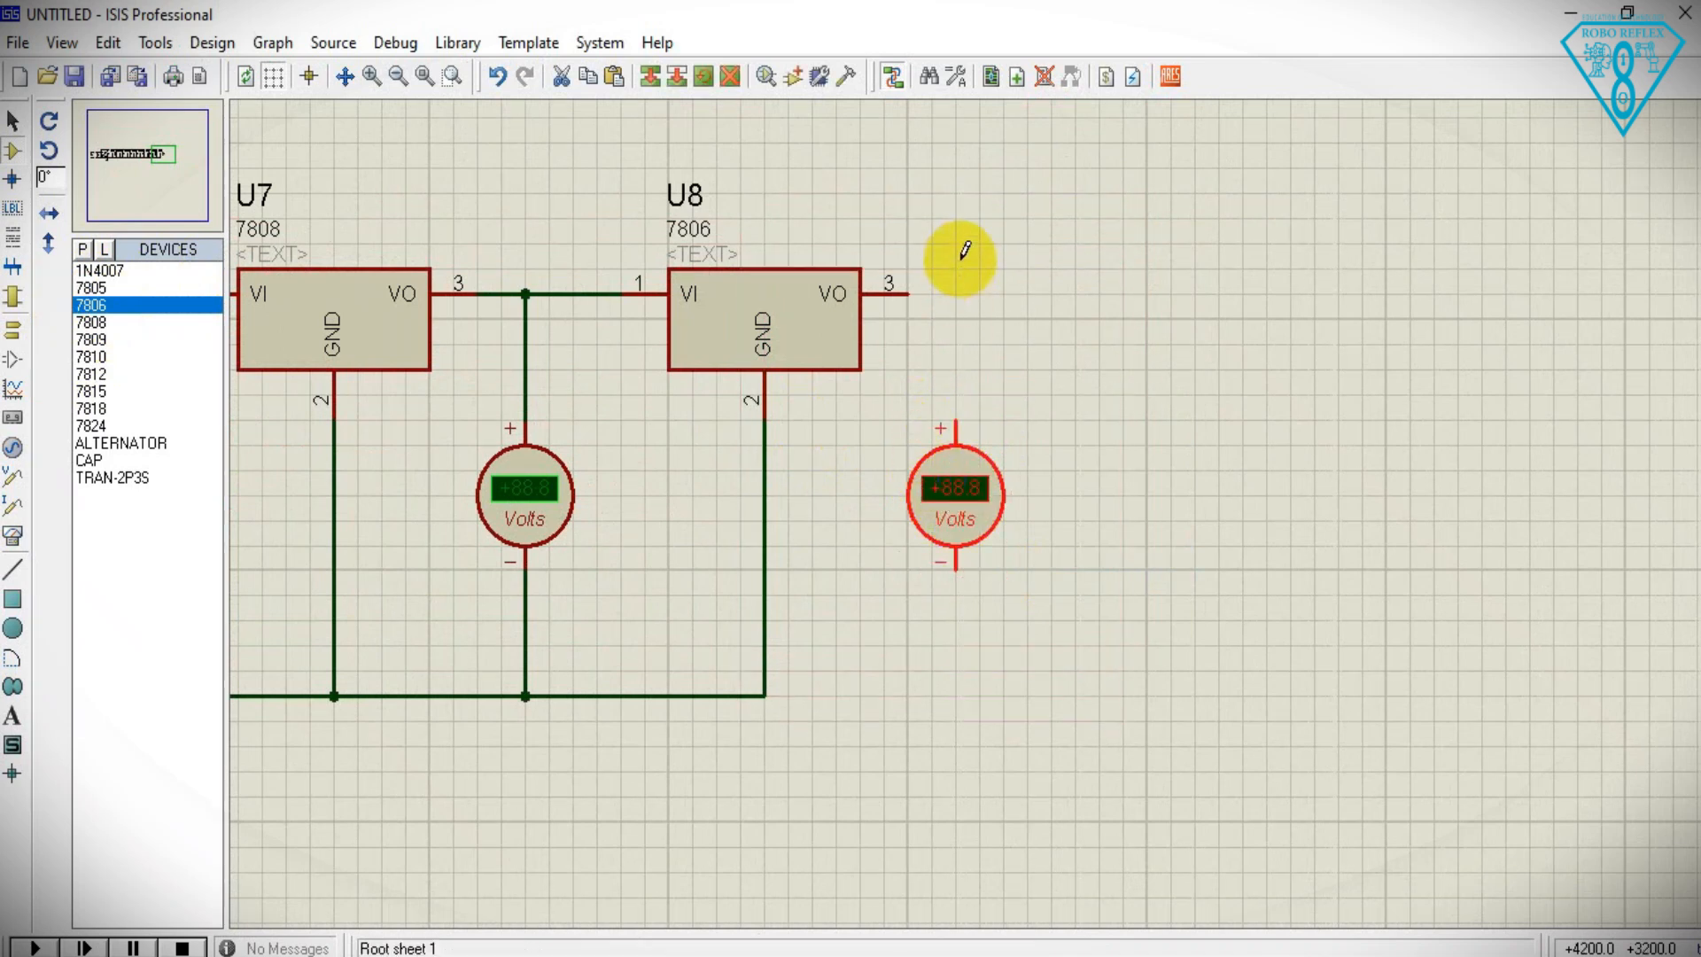
pyautogui.click(919, 291)
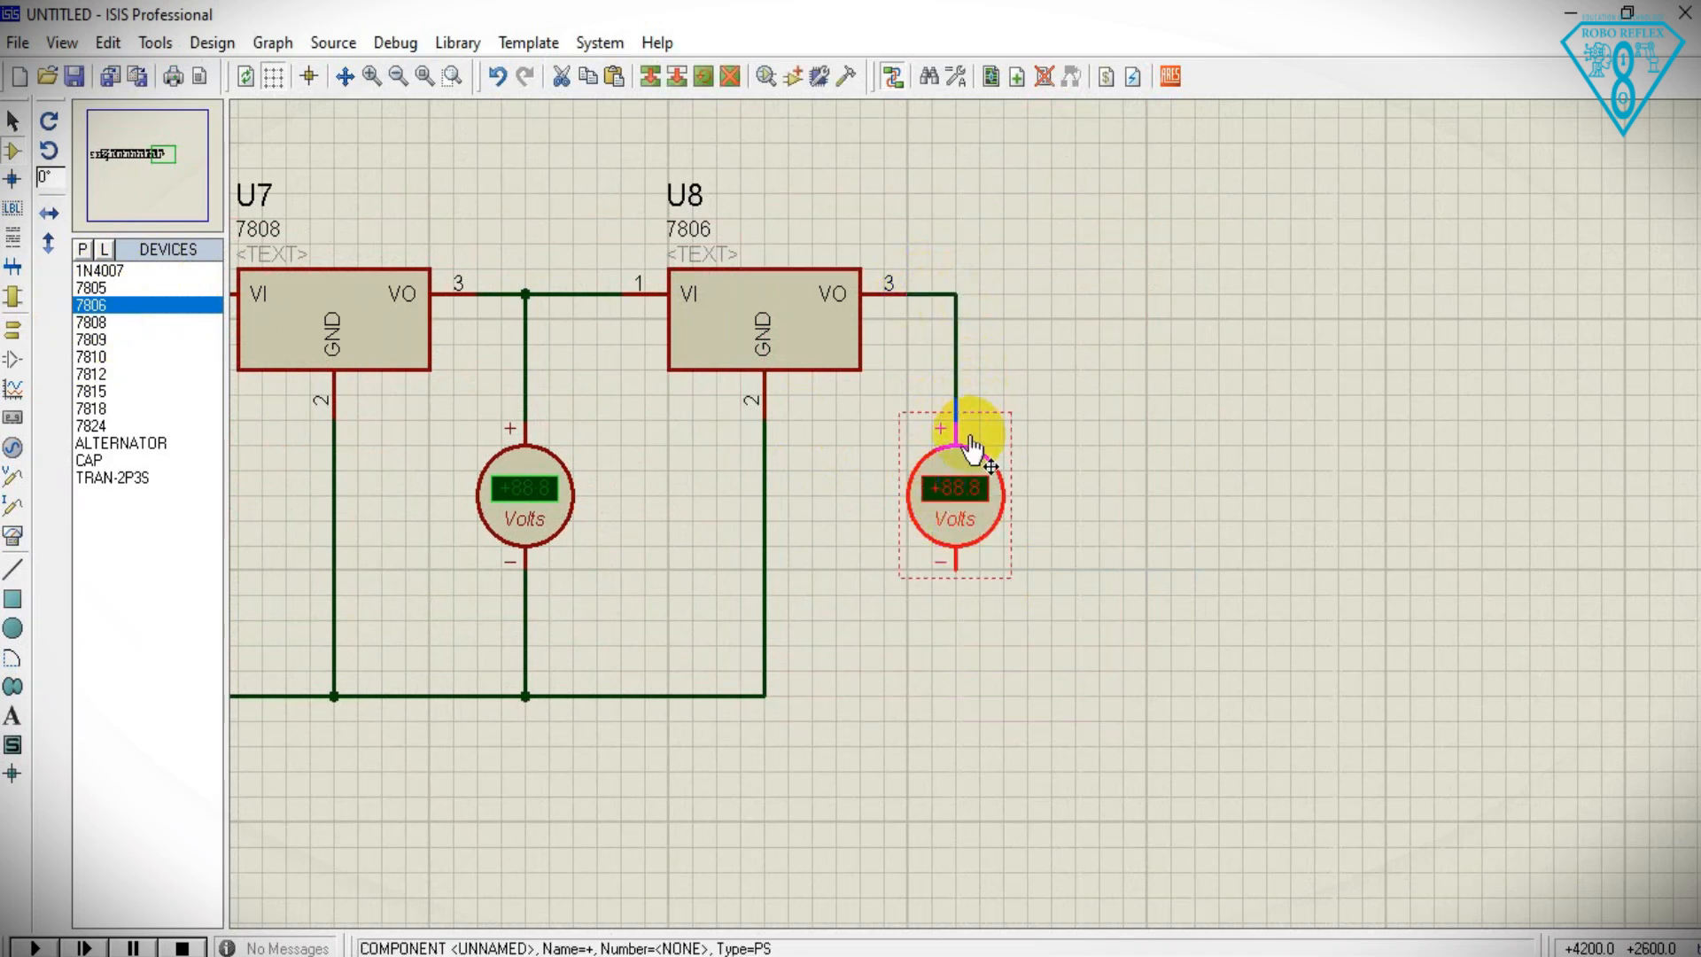
pyautogui.click(969, 437)
pyautogui.click(766, 695)
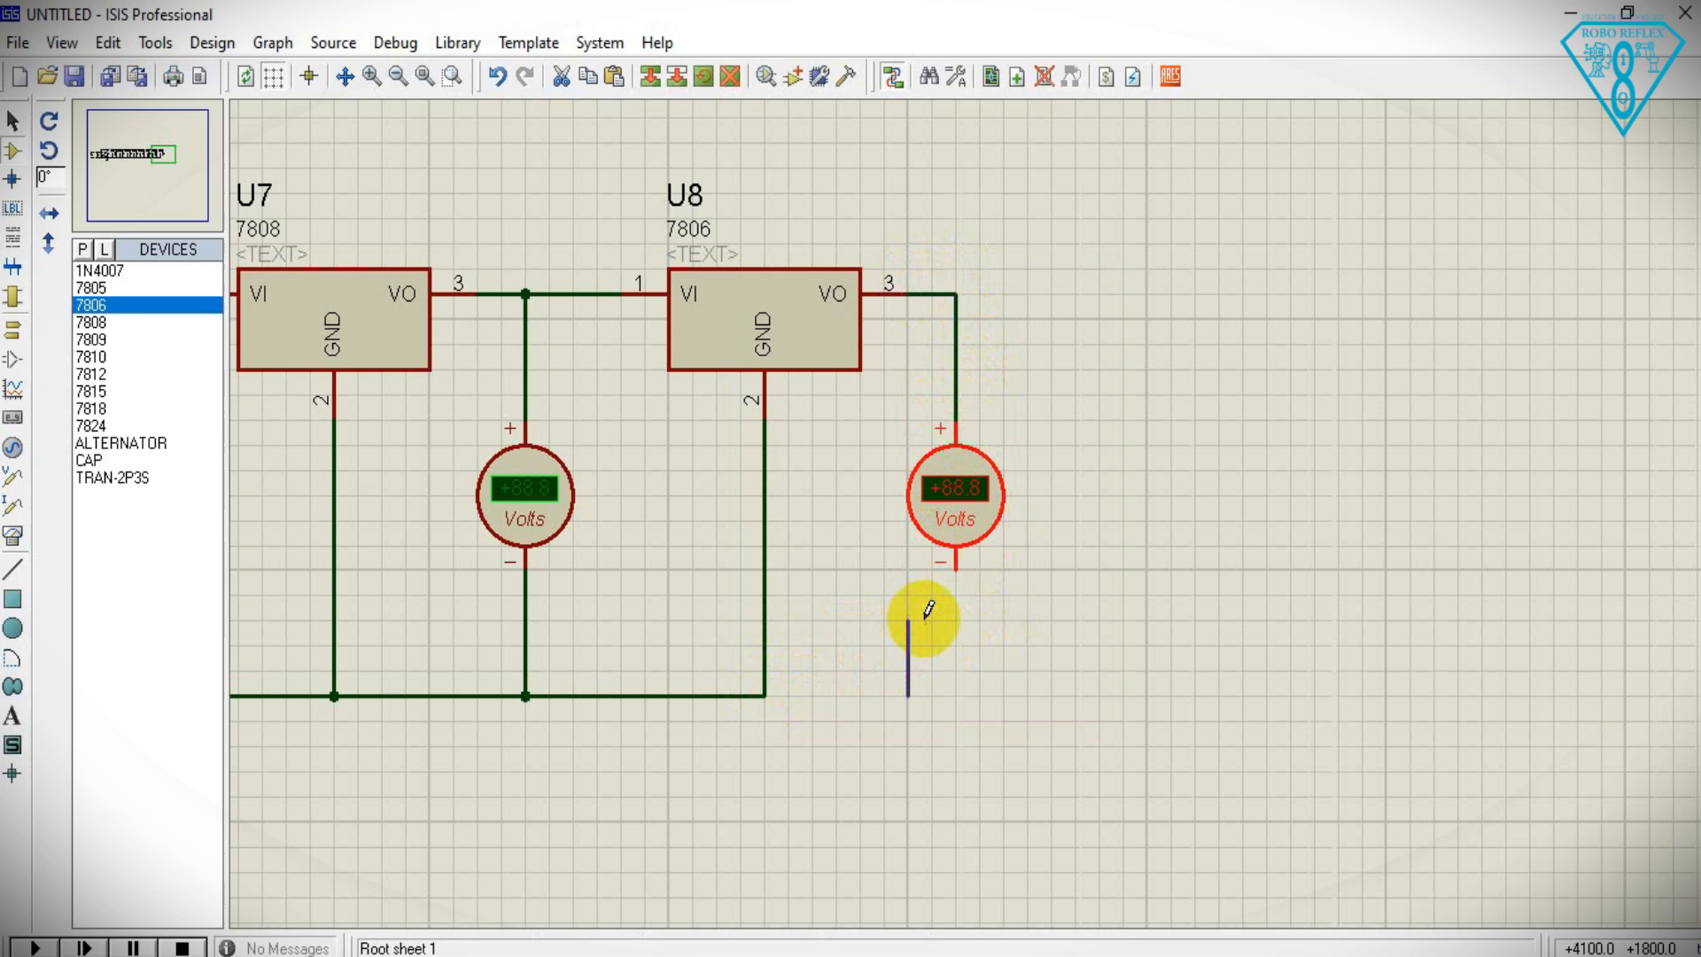
pyautogui.click(954, 582)
# - Place a 7805 regulator right of the 7806's voltmeter and wire its VI pin to the 7806's output and its GND pin to the lower rail
pyautogui.click(92, 287)
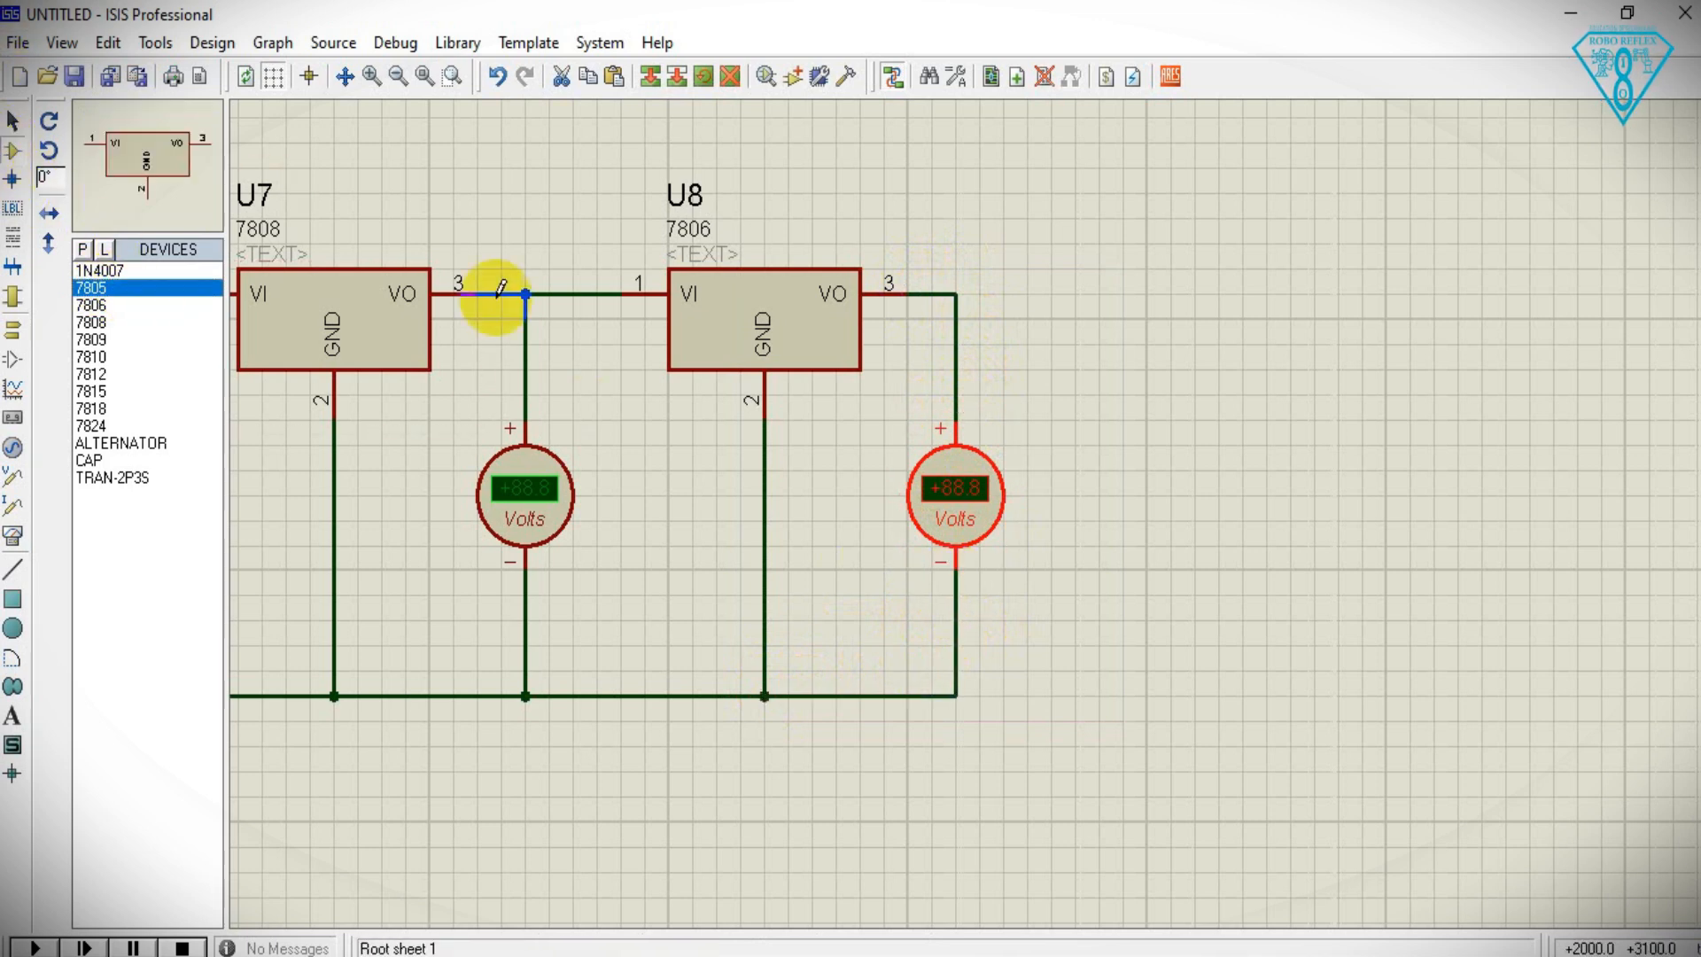
pyautogui.click(1162, 294)
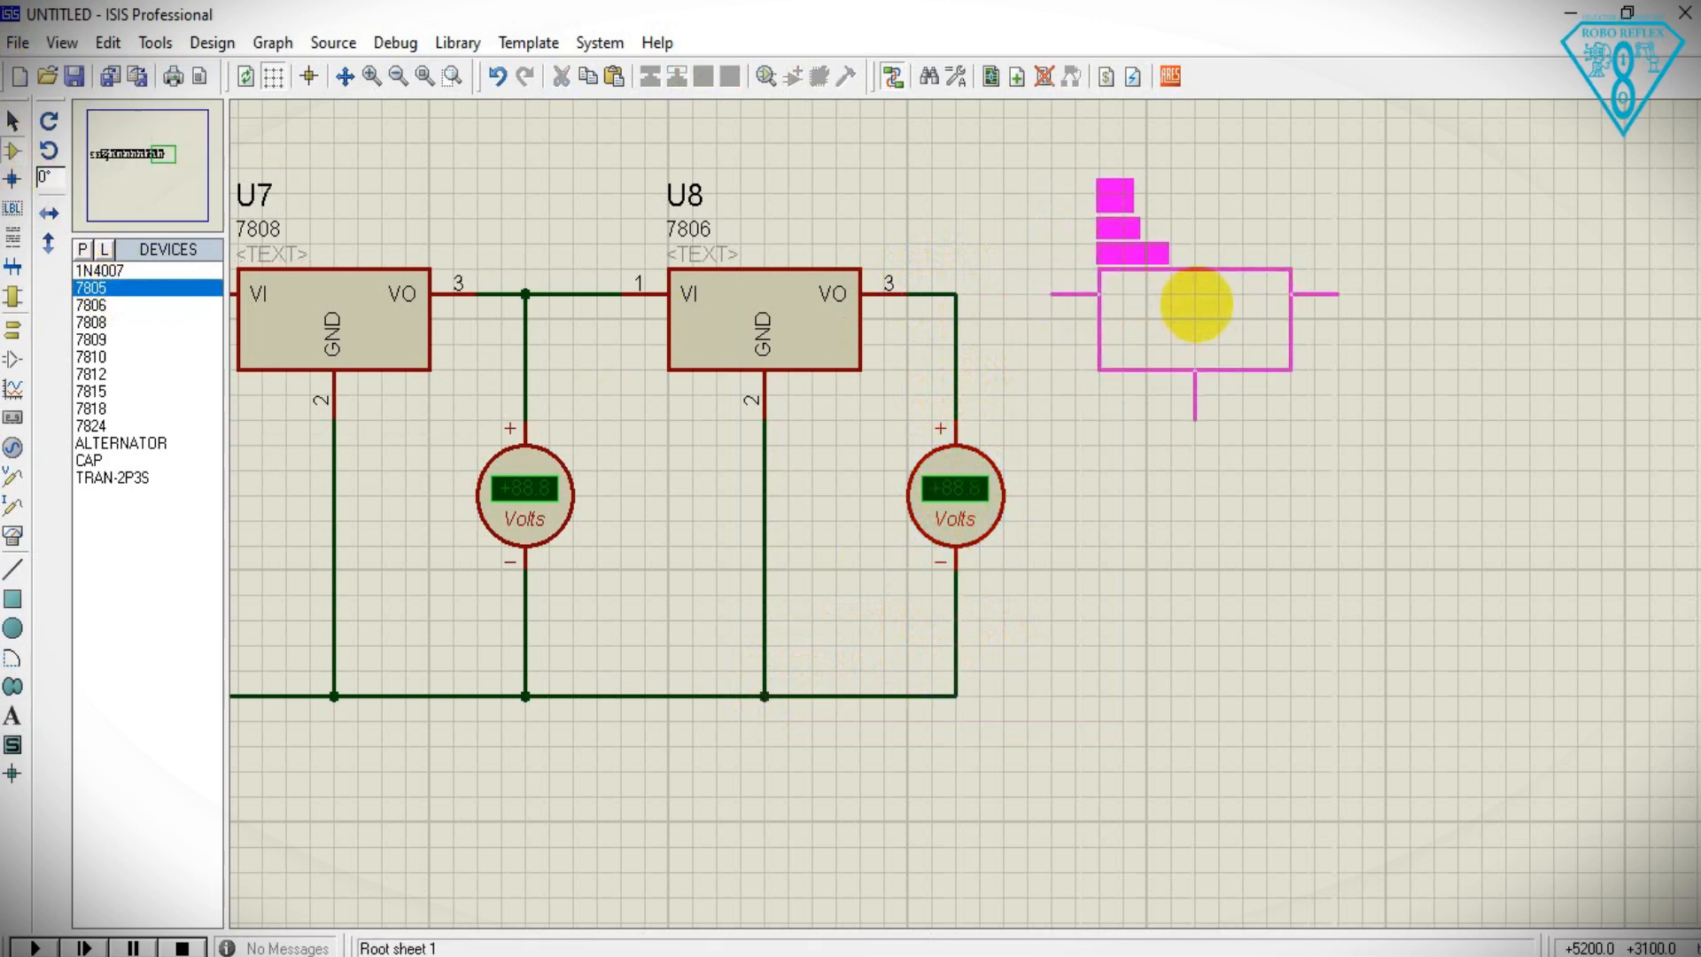
pyautogui.click(1197, 312)
pyautogui.rightClick(1197, 328)
pyautogui.click(1241, 321)
pyautogui.click(1197, 297)
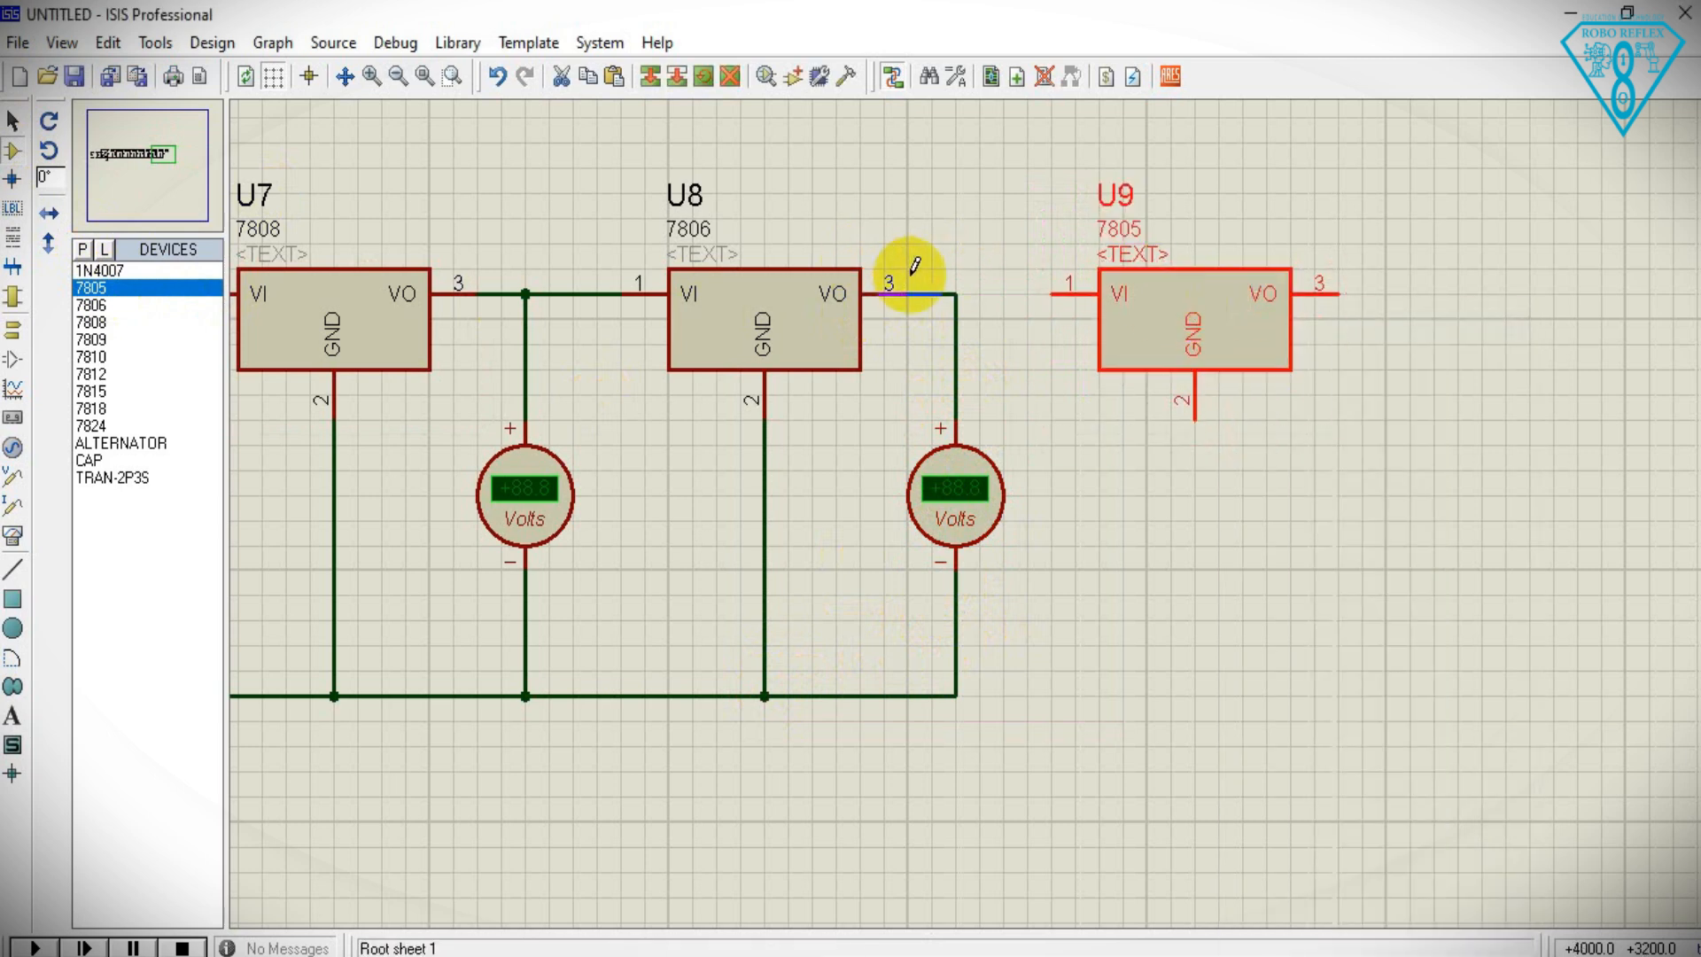
pyautogui.click(955, 292)
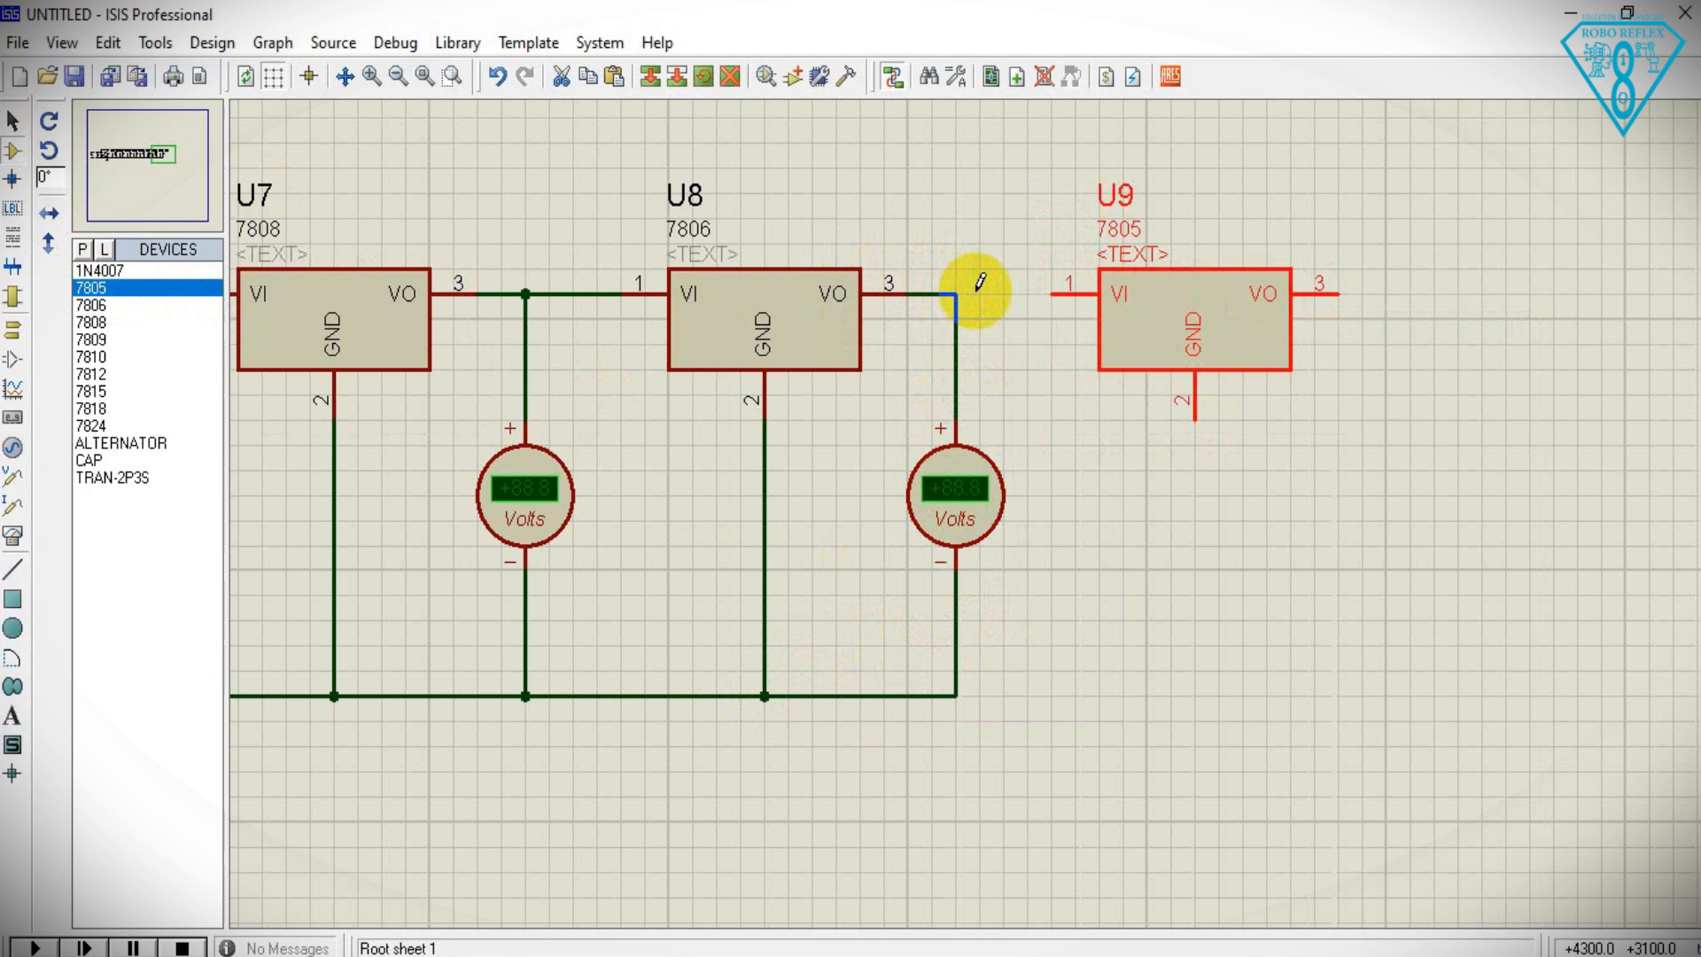
pyautogui.click(1044, 294)
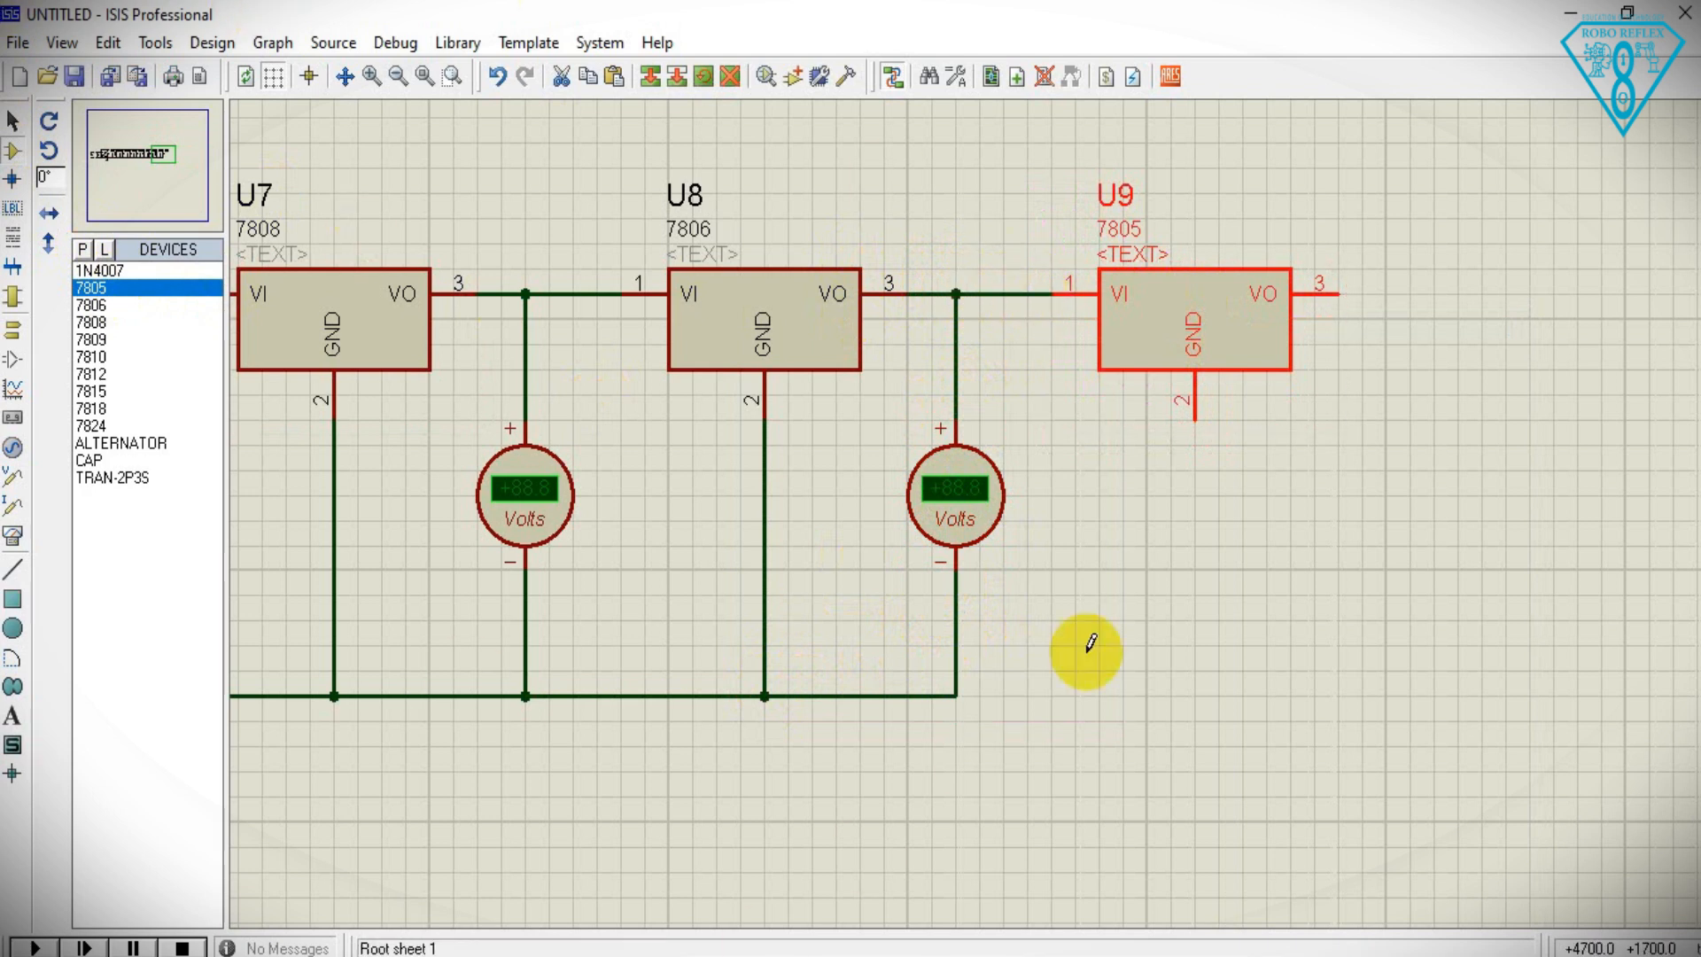
pyautogui.click(956, 695)
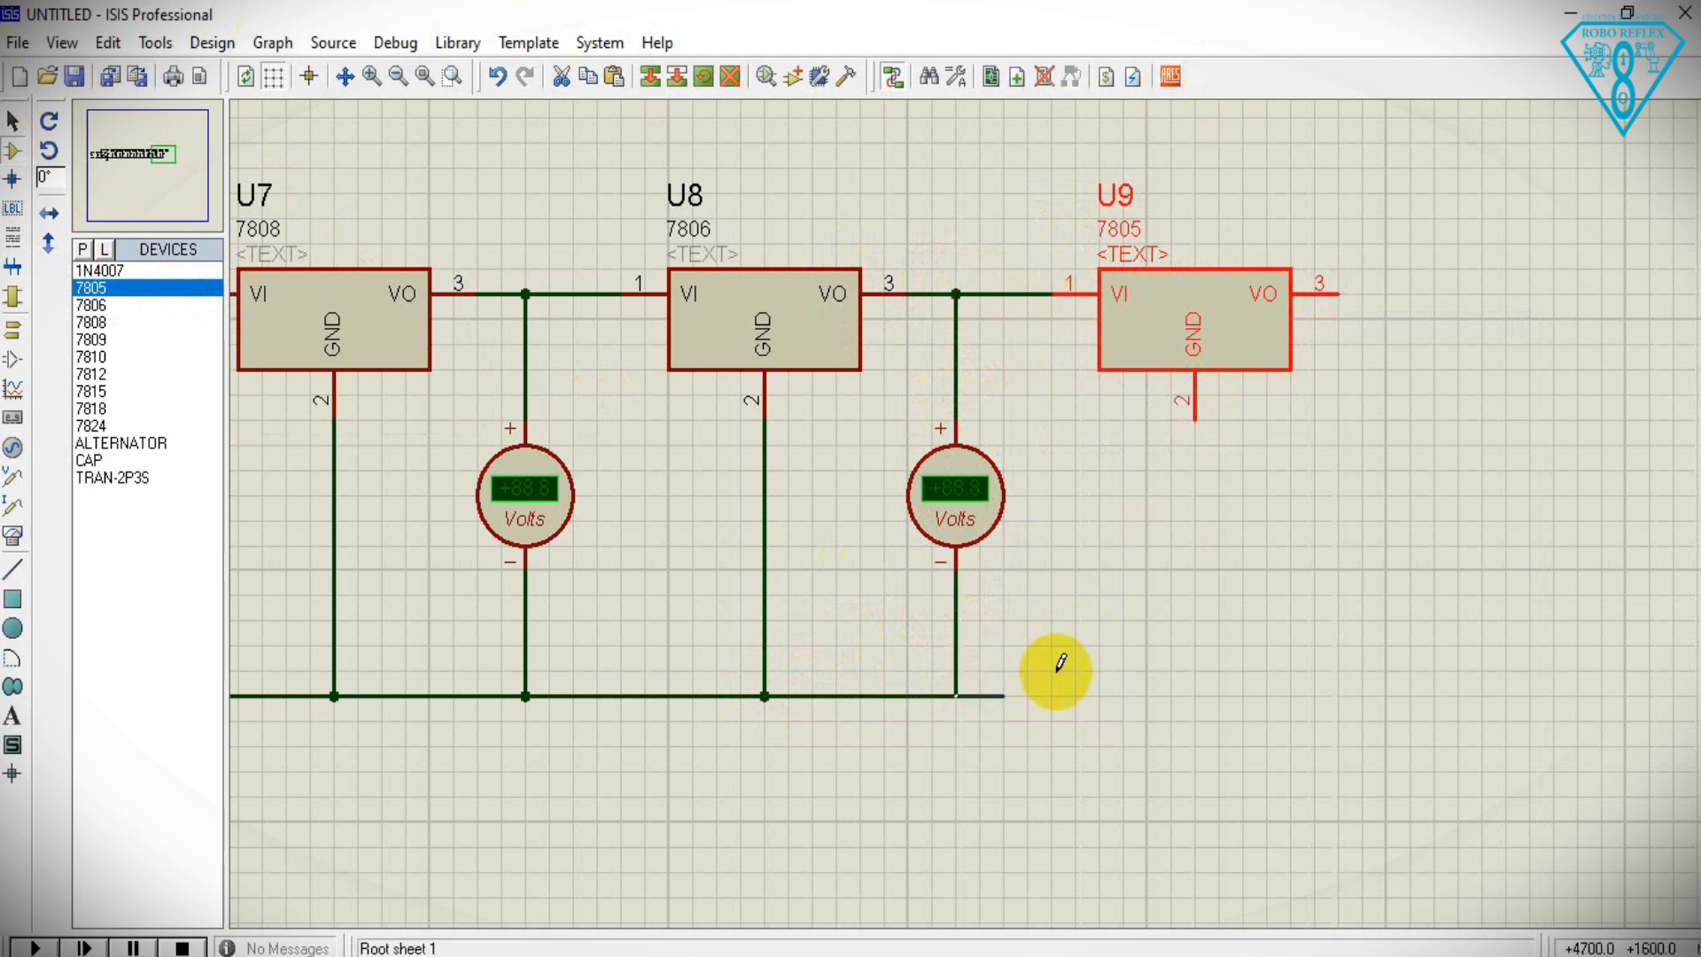
pyautogui.click(1198, 403)
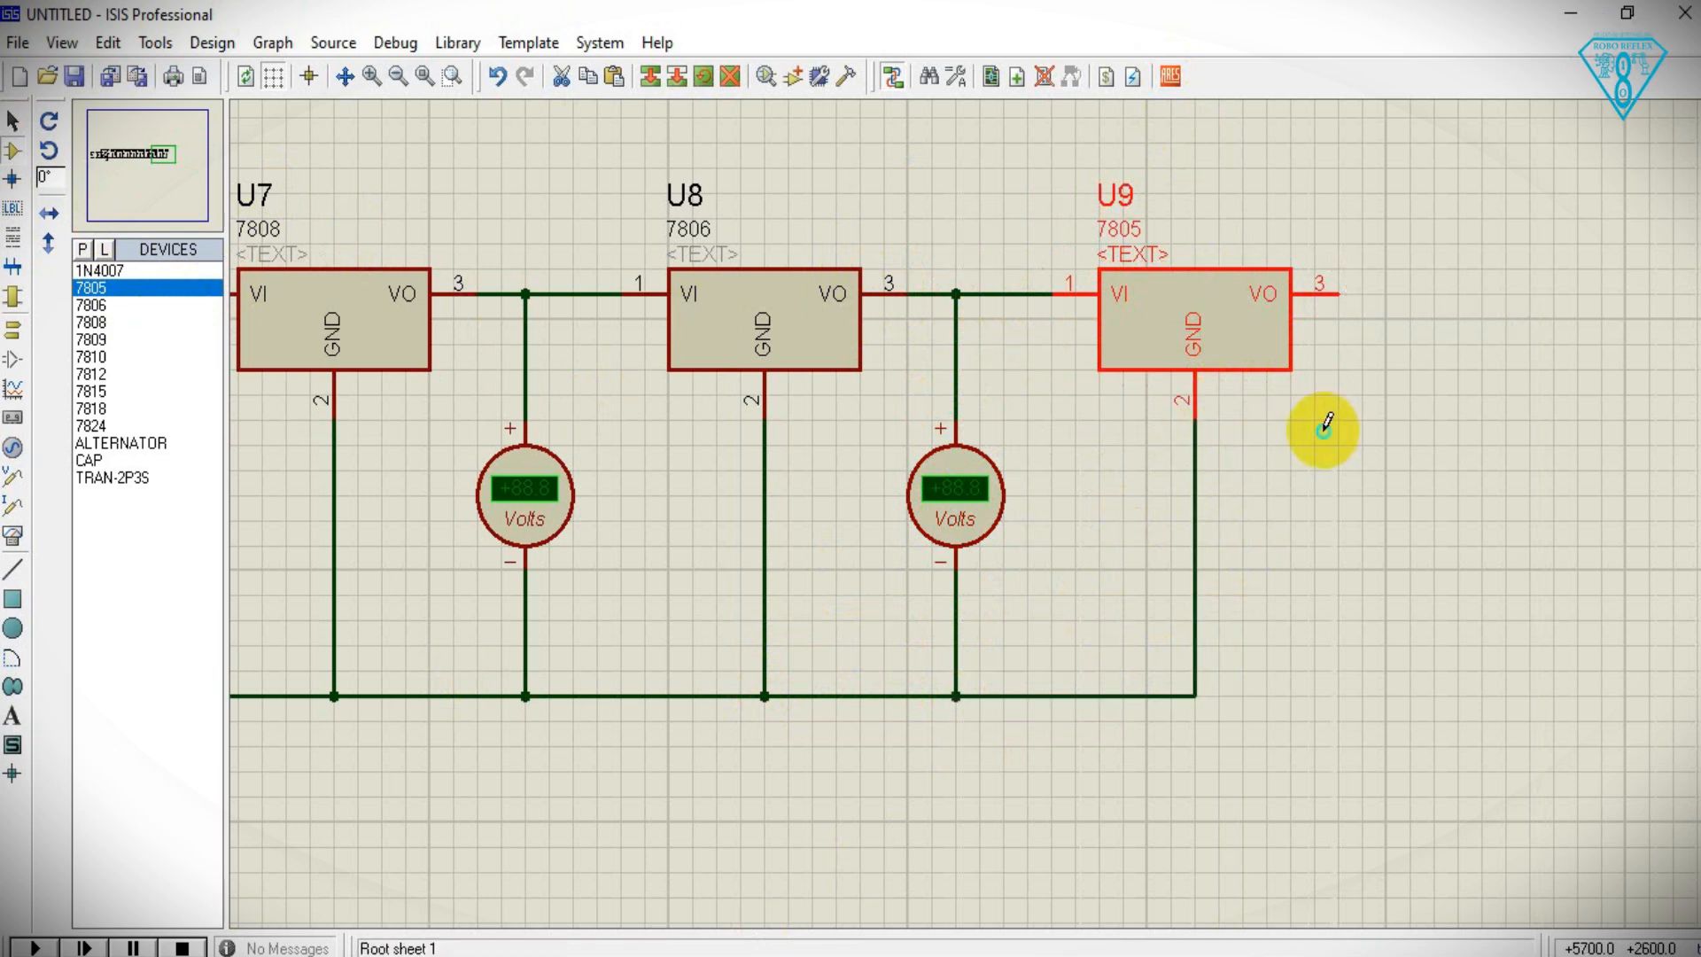
# - Paste a voltmeter to the right of the 7805 and wire it between the 7805's VO pin and the lower rail
pyautogui.rightClick(1350, 422)
pyautogui.click(1400, 605)
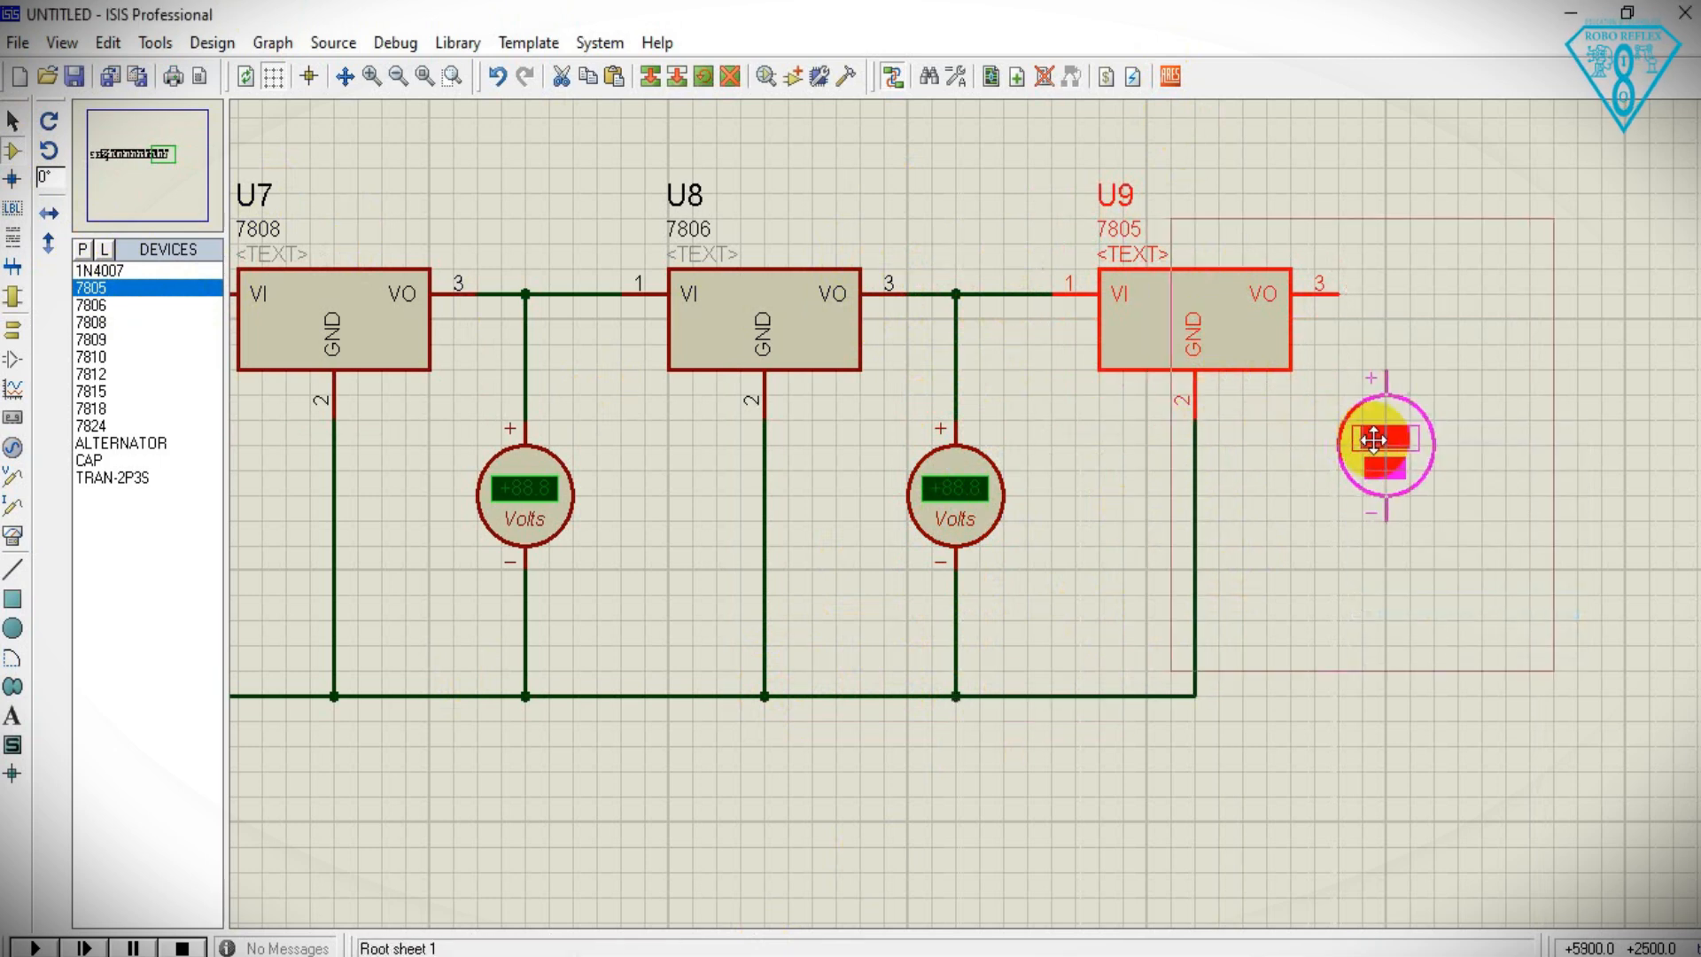
pyautogui.click(1405, 446)
pyautogui.click(1338, 293)
pyautogui.click(1410, 368)
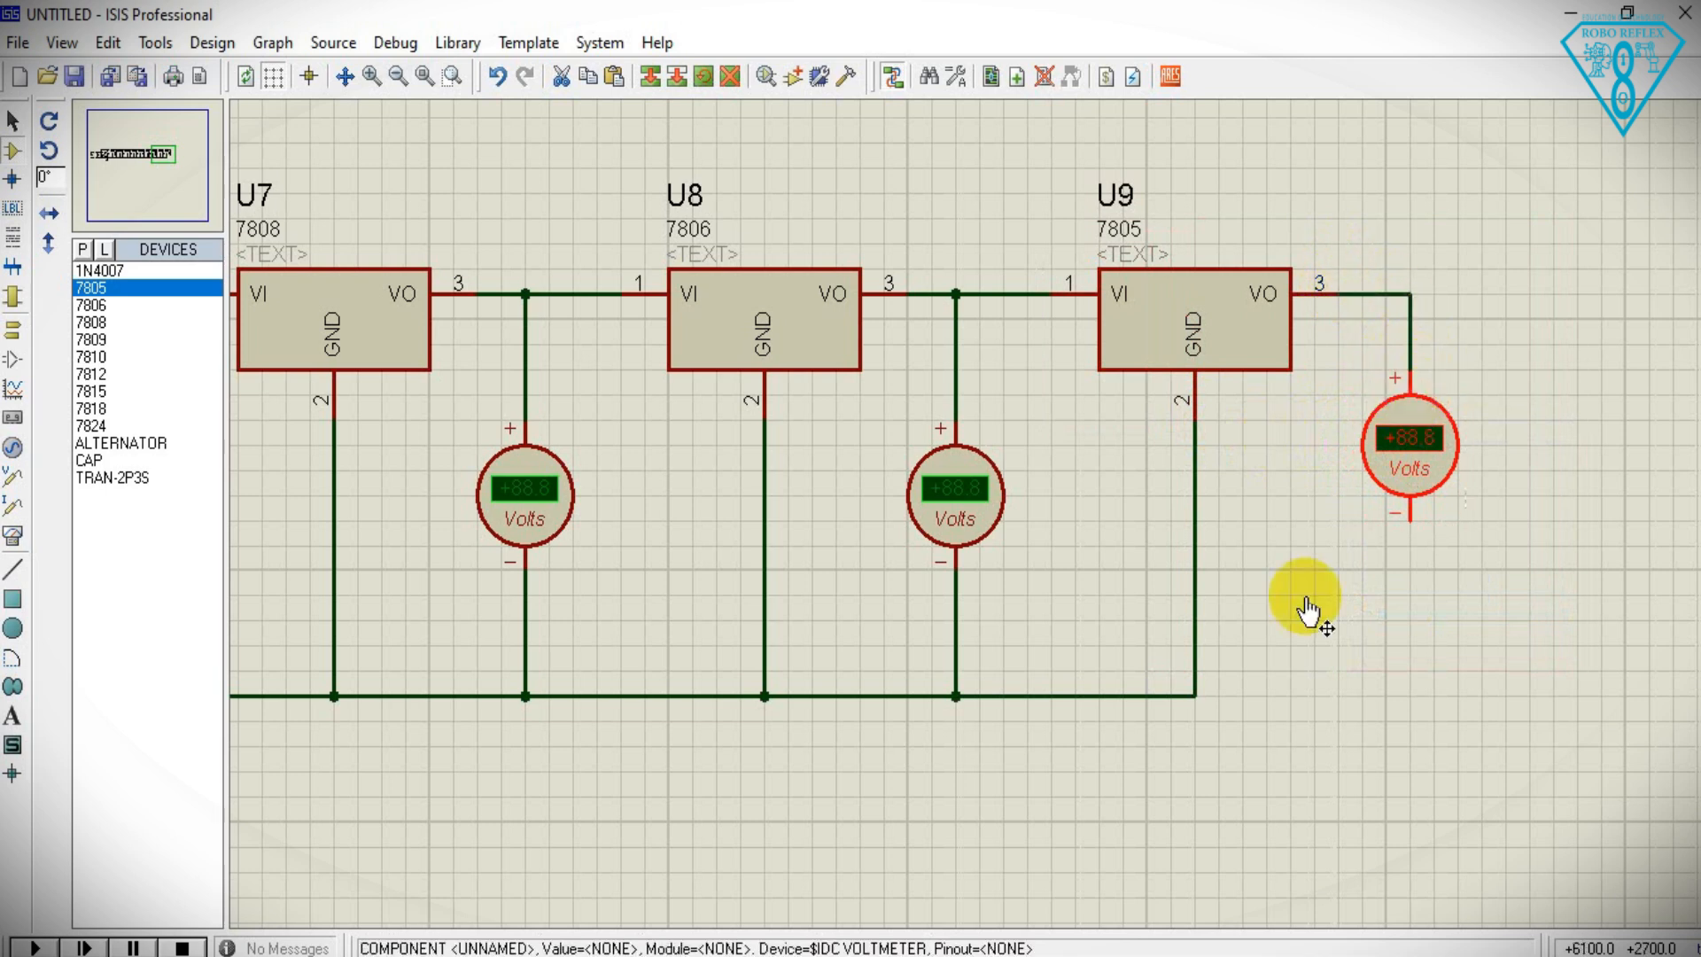
pyautogui.click(1195, 696)
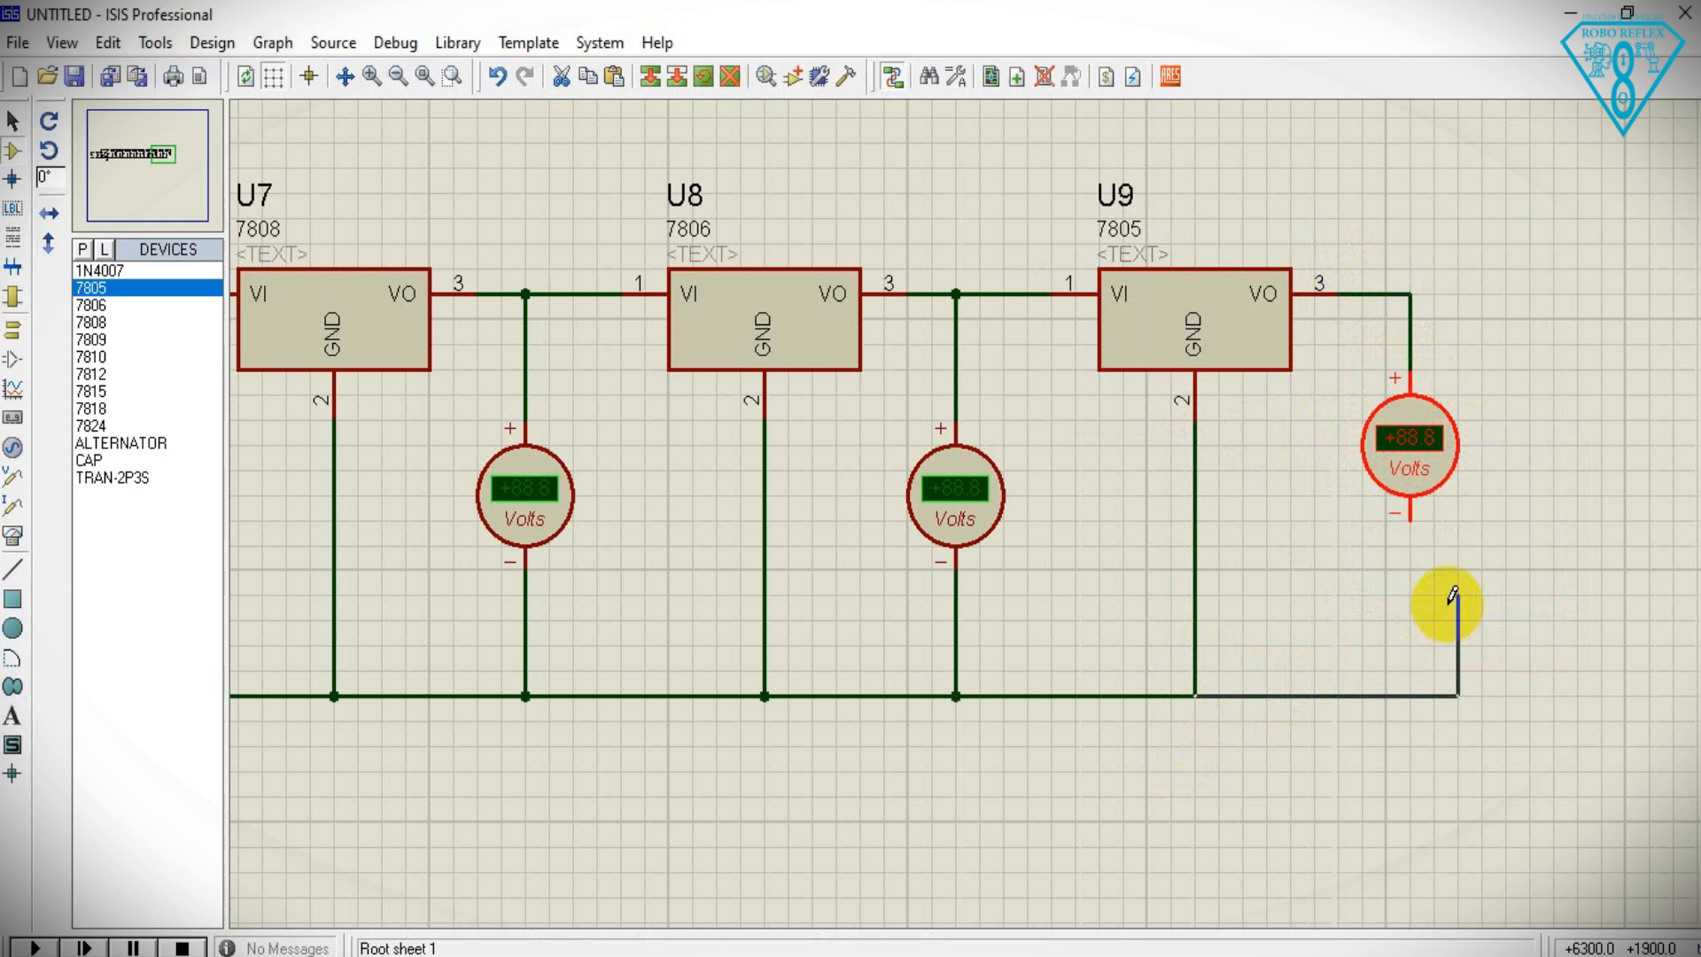
pyautogui.click(1411, 531)
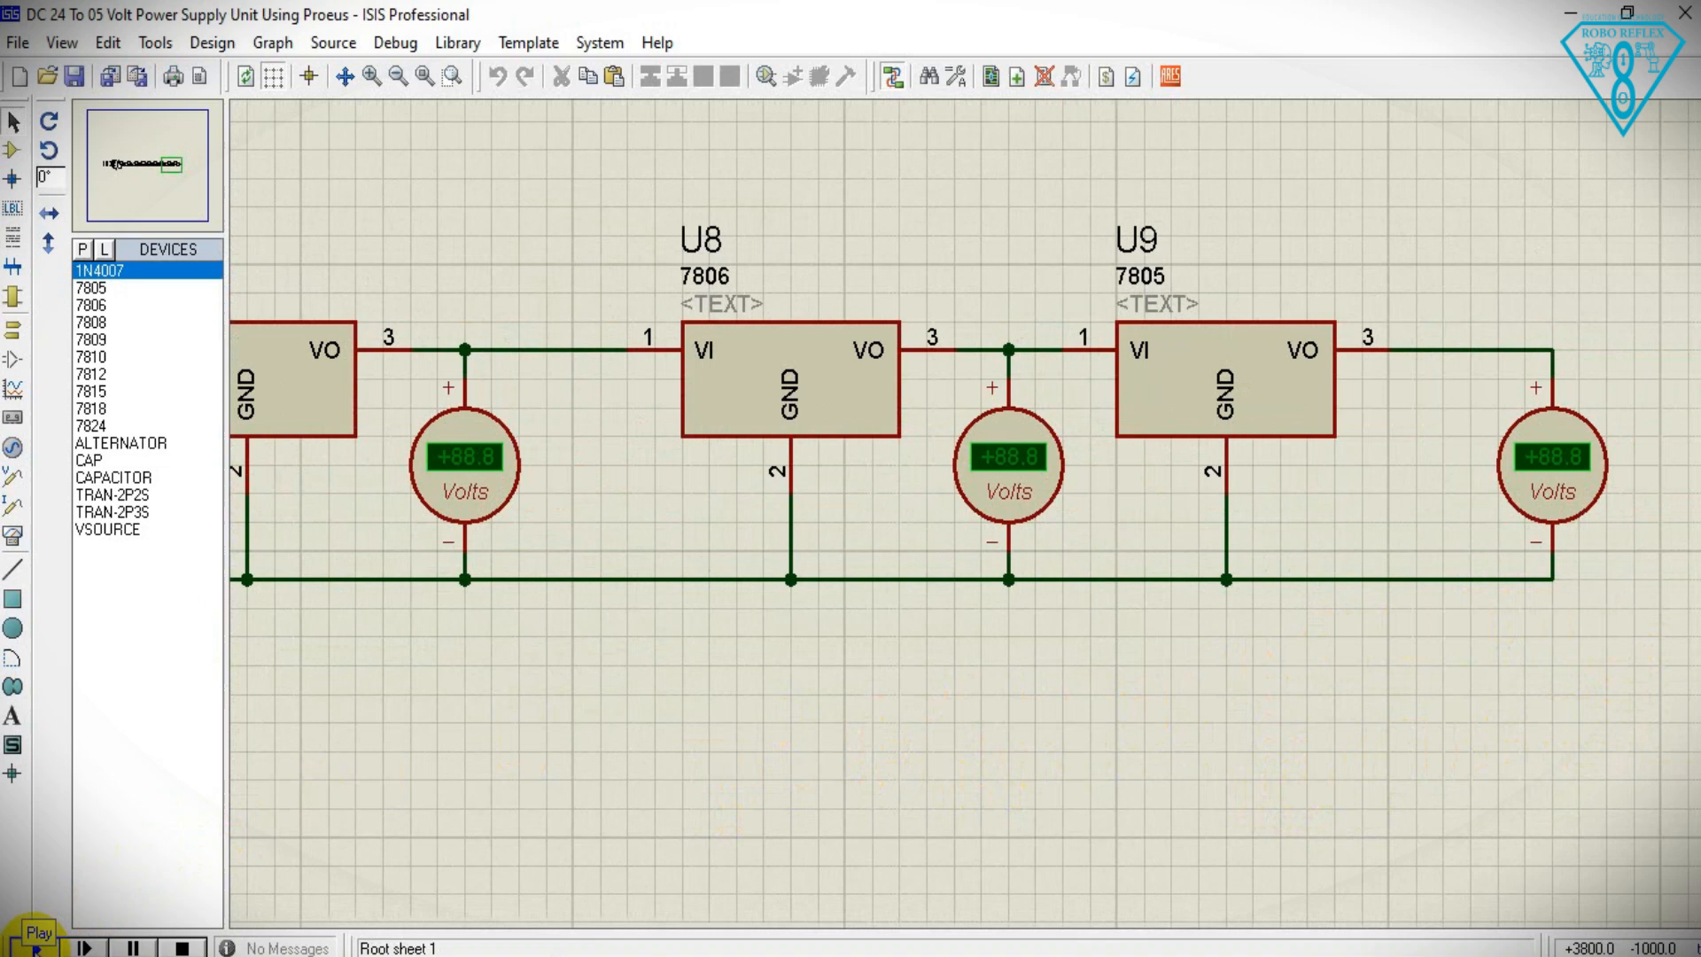
# - Run the simulation and check each regulator's output voltmeter, from the 7805 back to the 7824
pyautogui.click(36, 946)
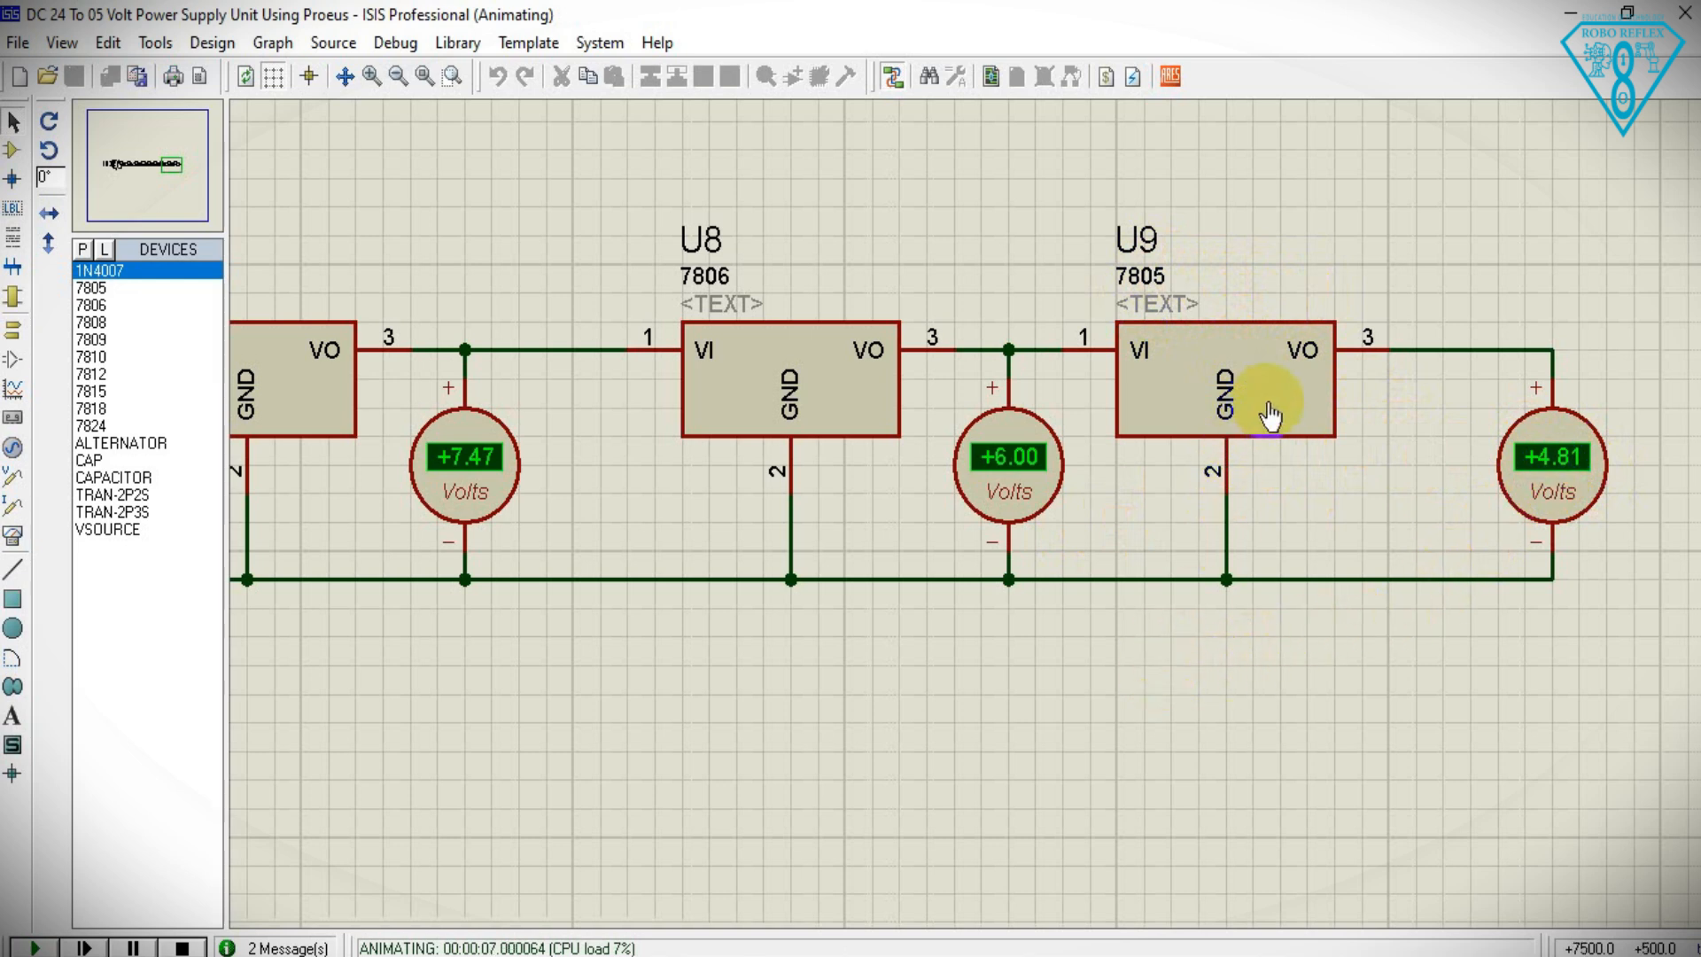
pyautogui.moveTo(1008, 720); pyautogui.dragTo(1256, 726)
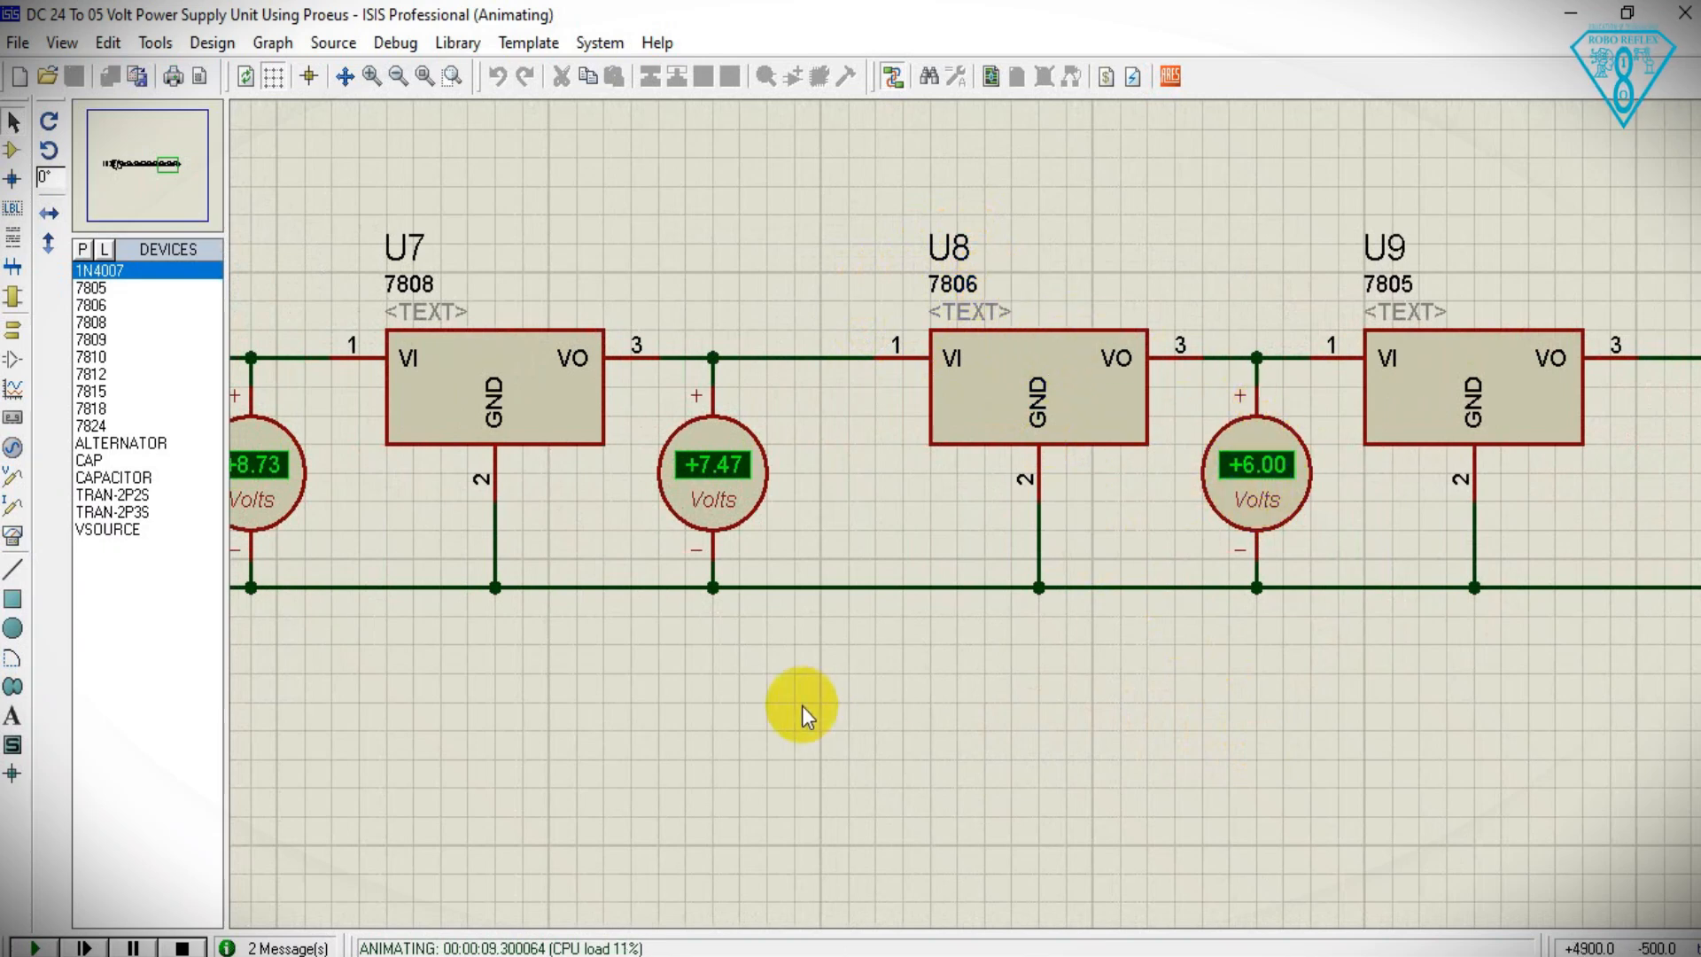
pyautogui.moveTo(496, 688); pyautogui.dragTo(977, 735)
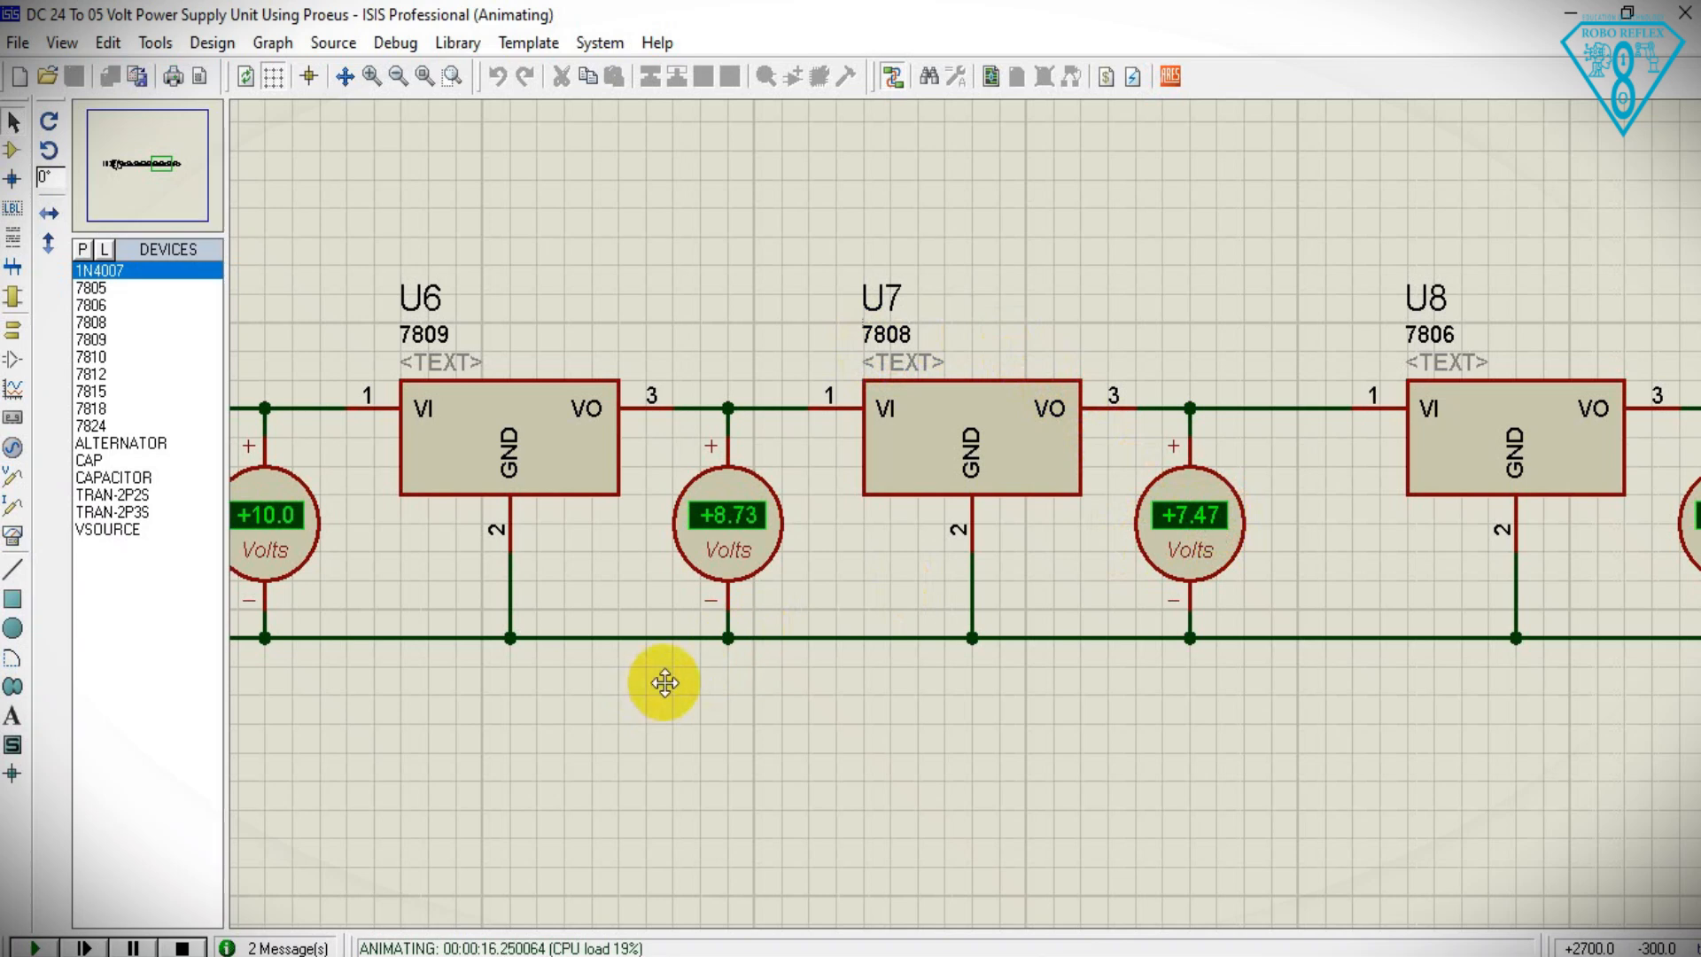
pyautogui.moveTo(661, 683); pyautogui.dragTo(1040, 702)
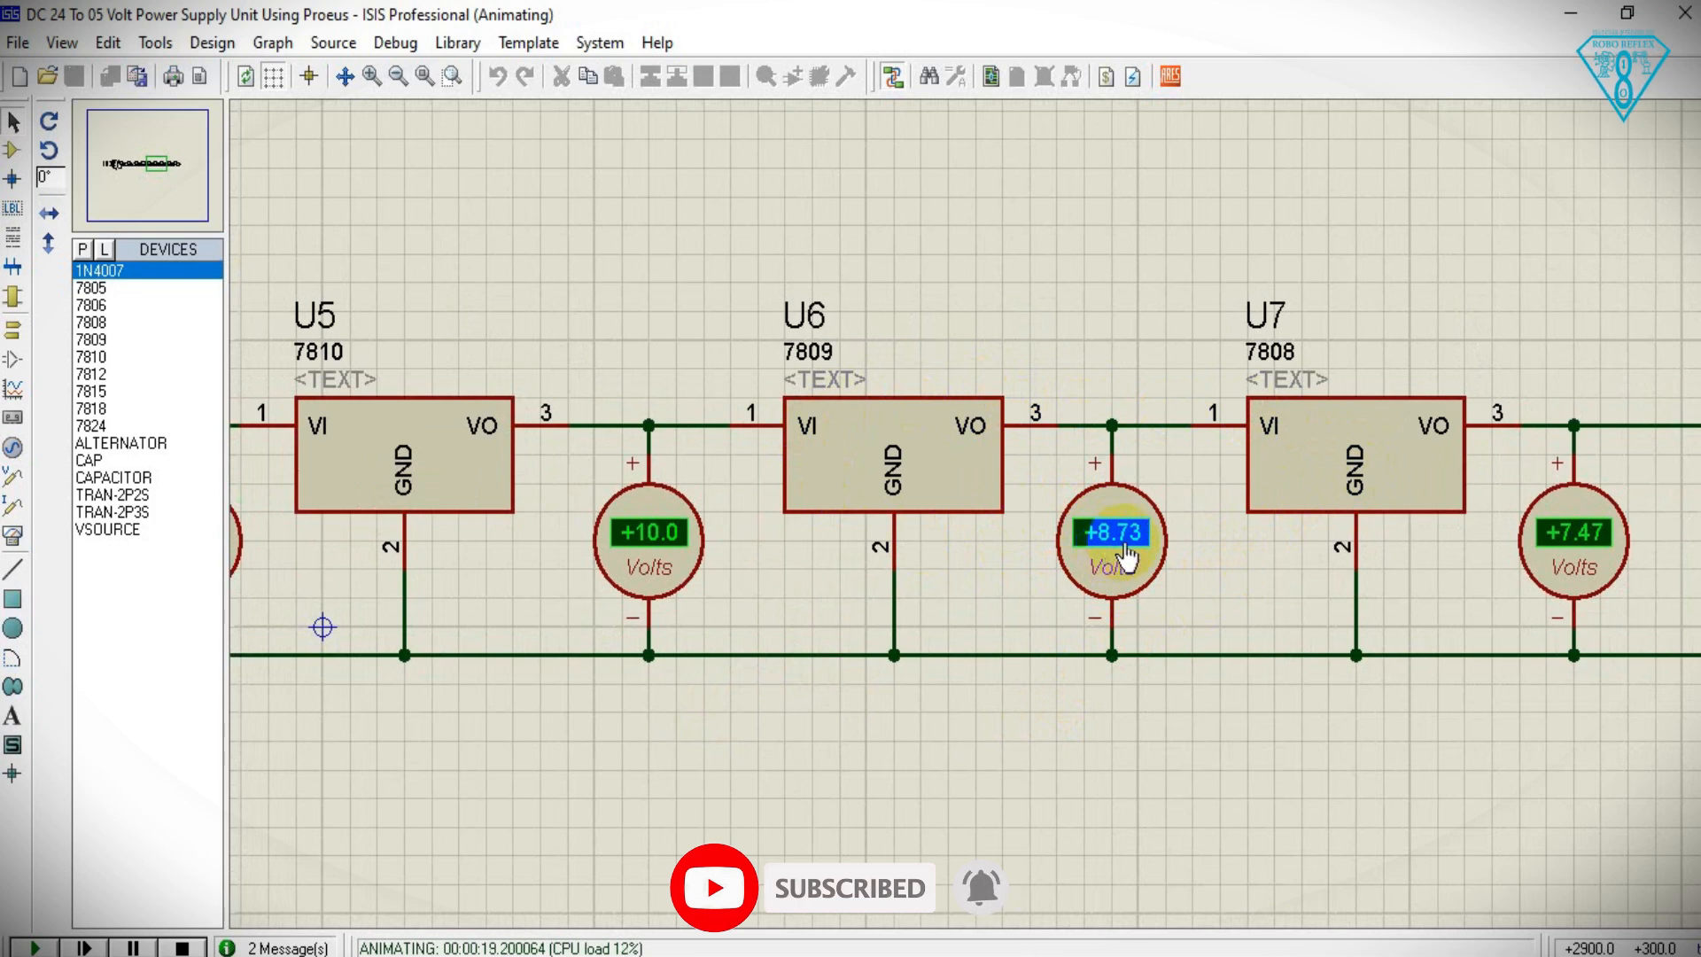
pyautogui.scroll(-2, 740, 721)
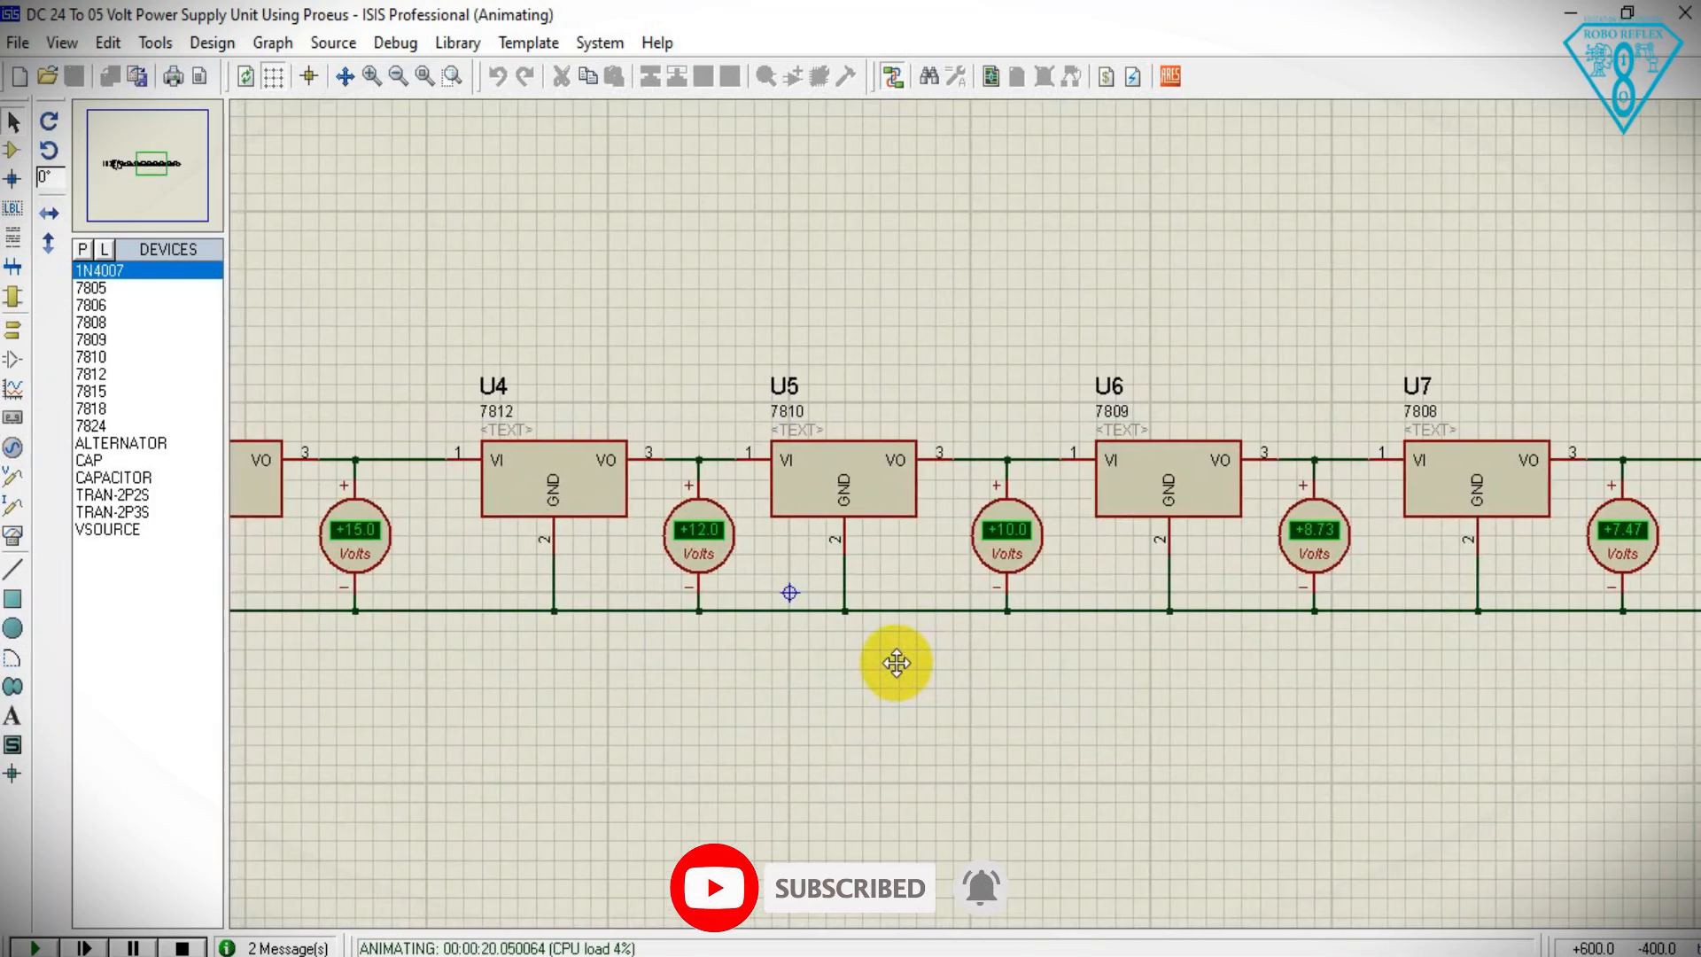
pyautogui.moveTo(896, 662); pyautogui.dragTo(974, 635)
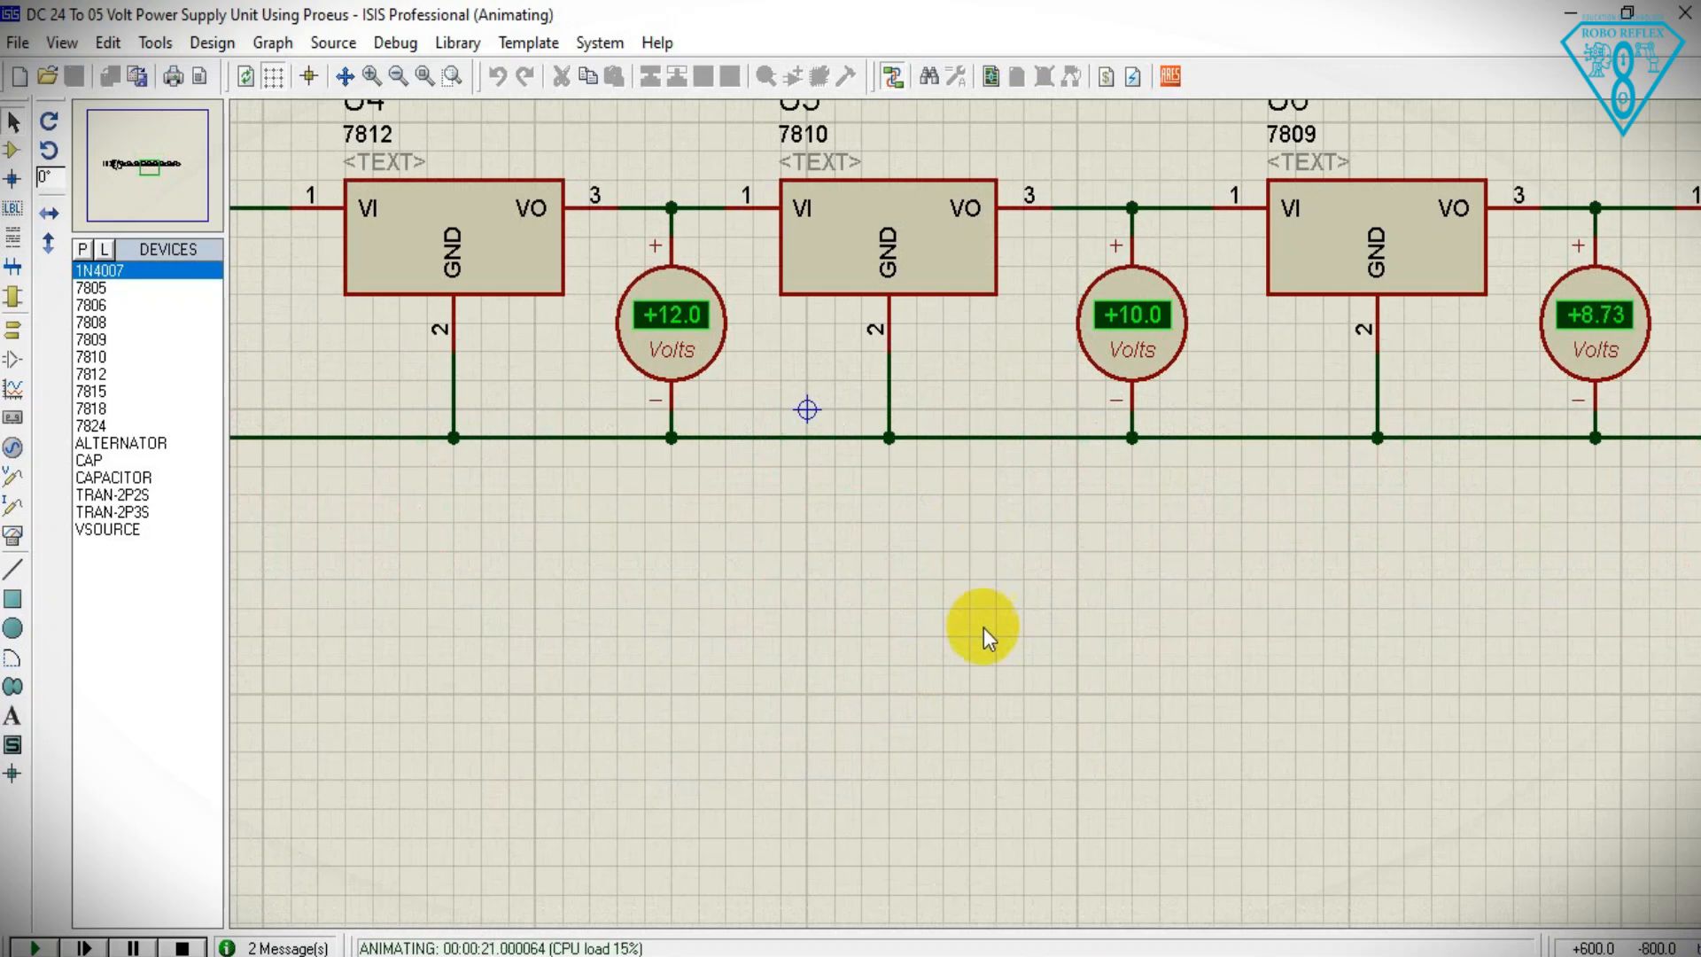
pyautogui.moveTo(906, 537); pyautogui.dragTo(1492, 721)
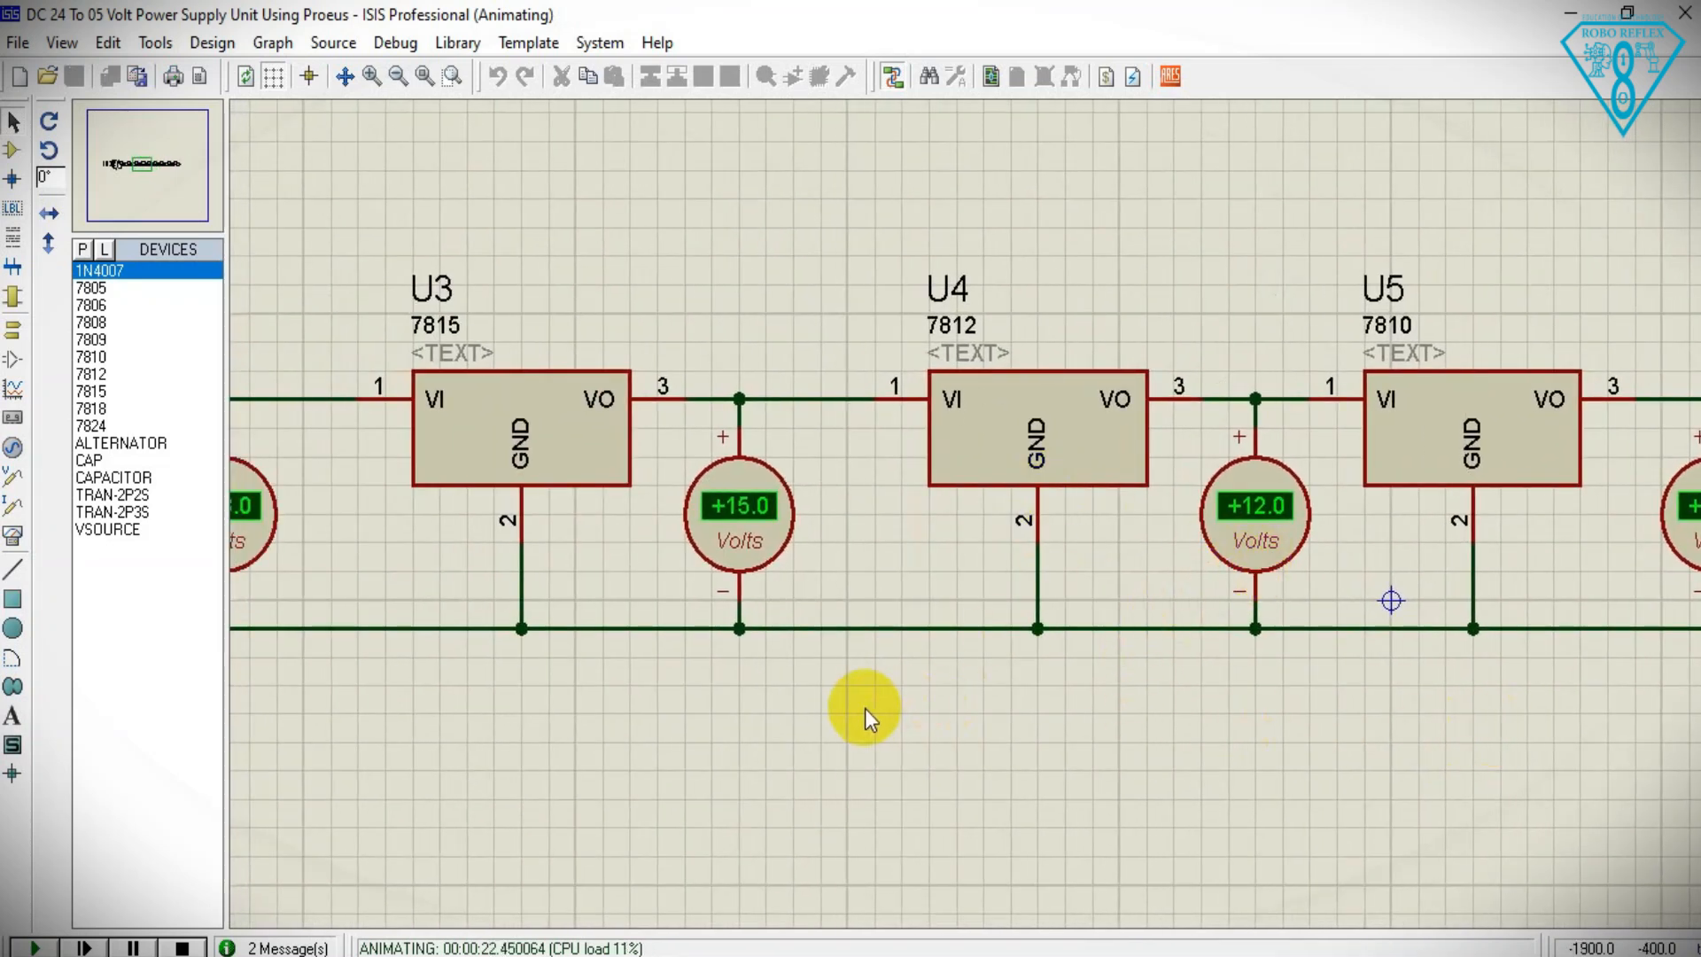
pyautogui.moveTo(799, 700); pyautogui.dragTo(1623, 680)
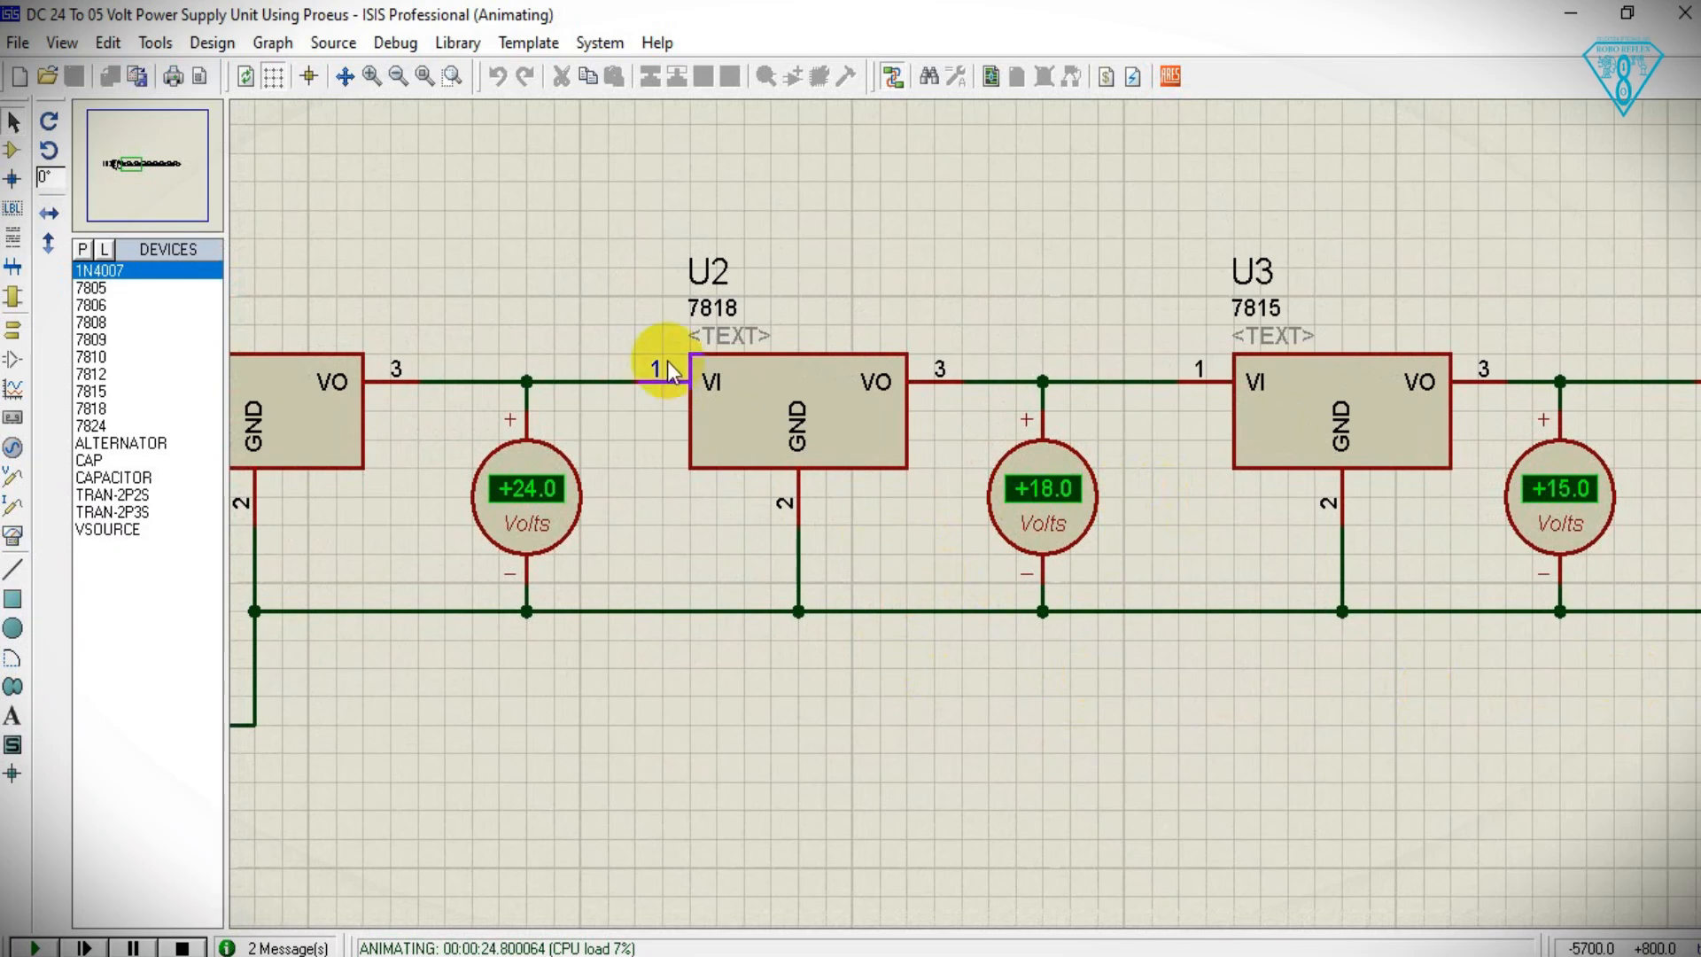
pyautogui.moveTo(687, 683); pyautogui.dragTo(1104, 696)
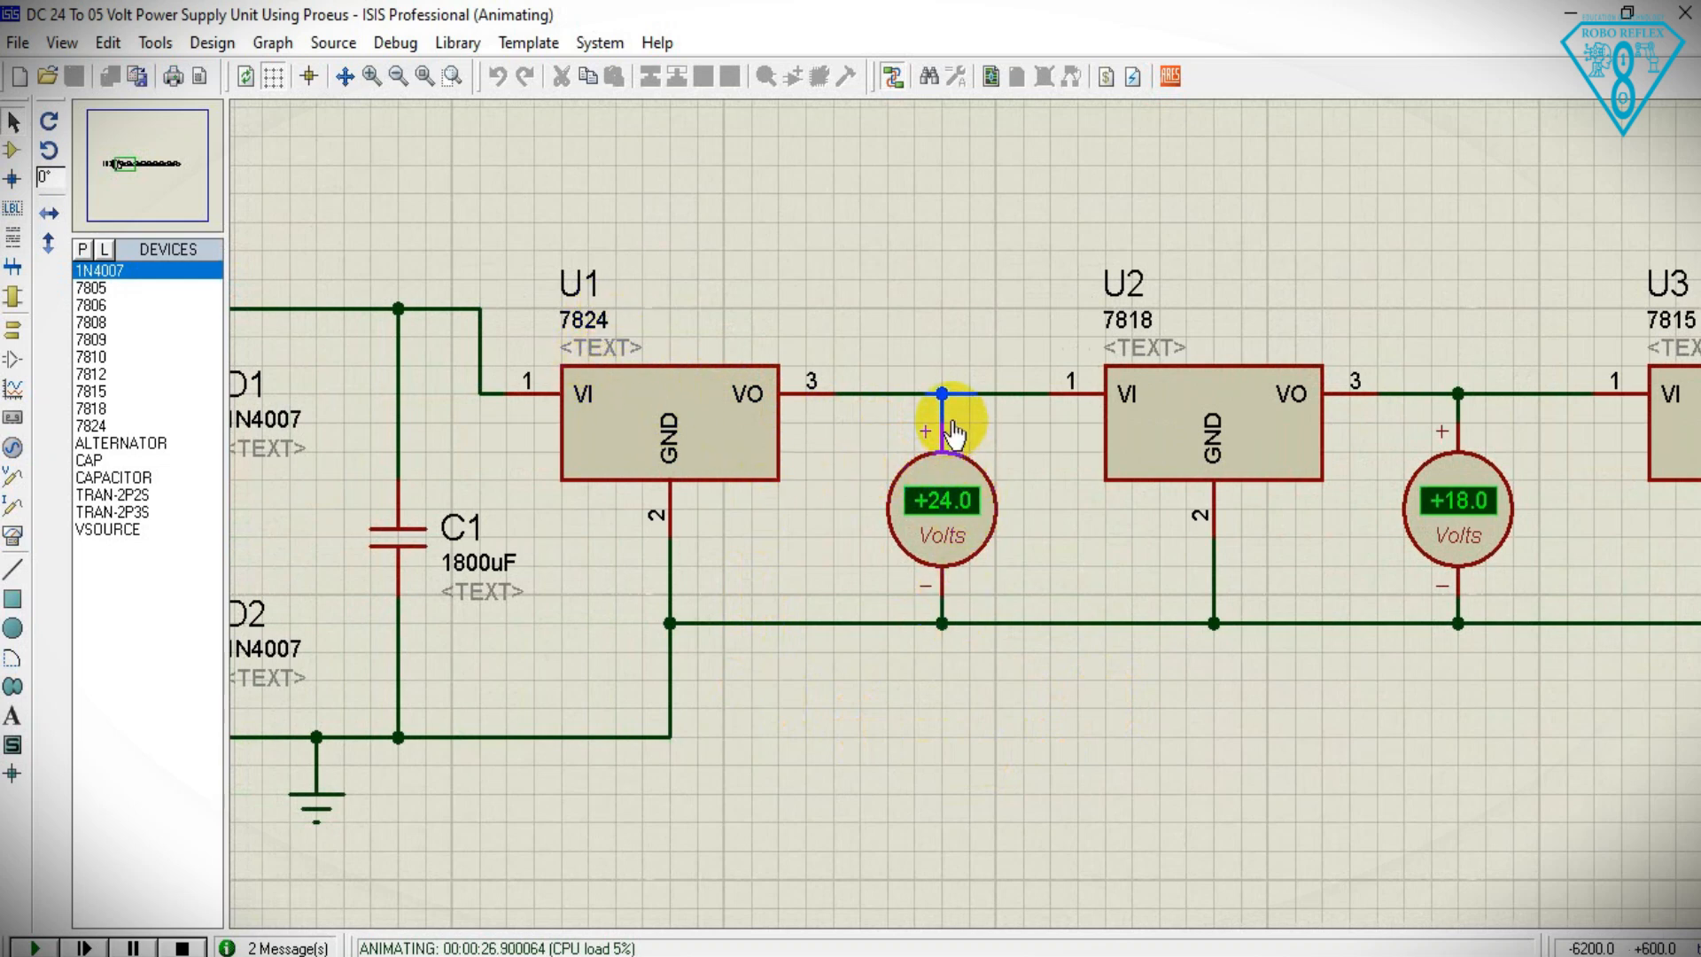
# - Examine the running circuit from the AC source, transformer, diode bridge and capacitor through the chain of regulators
pyautogui.moveTo(779, 721); pyautogui.dragTo(1418, 720)
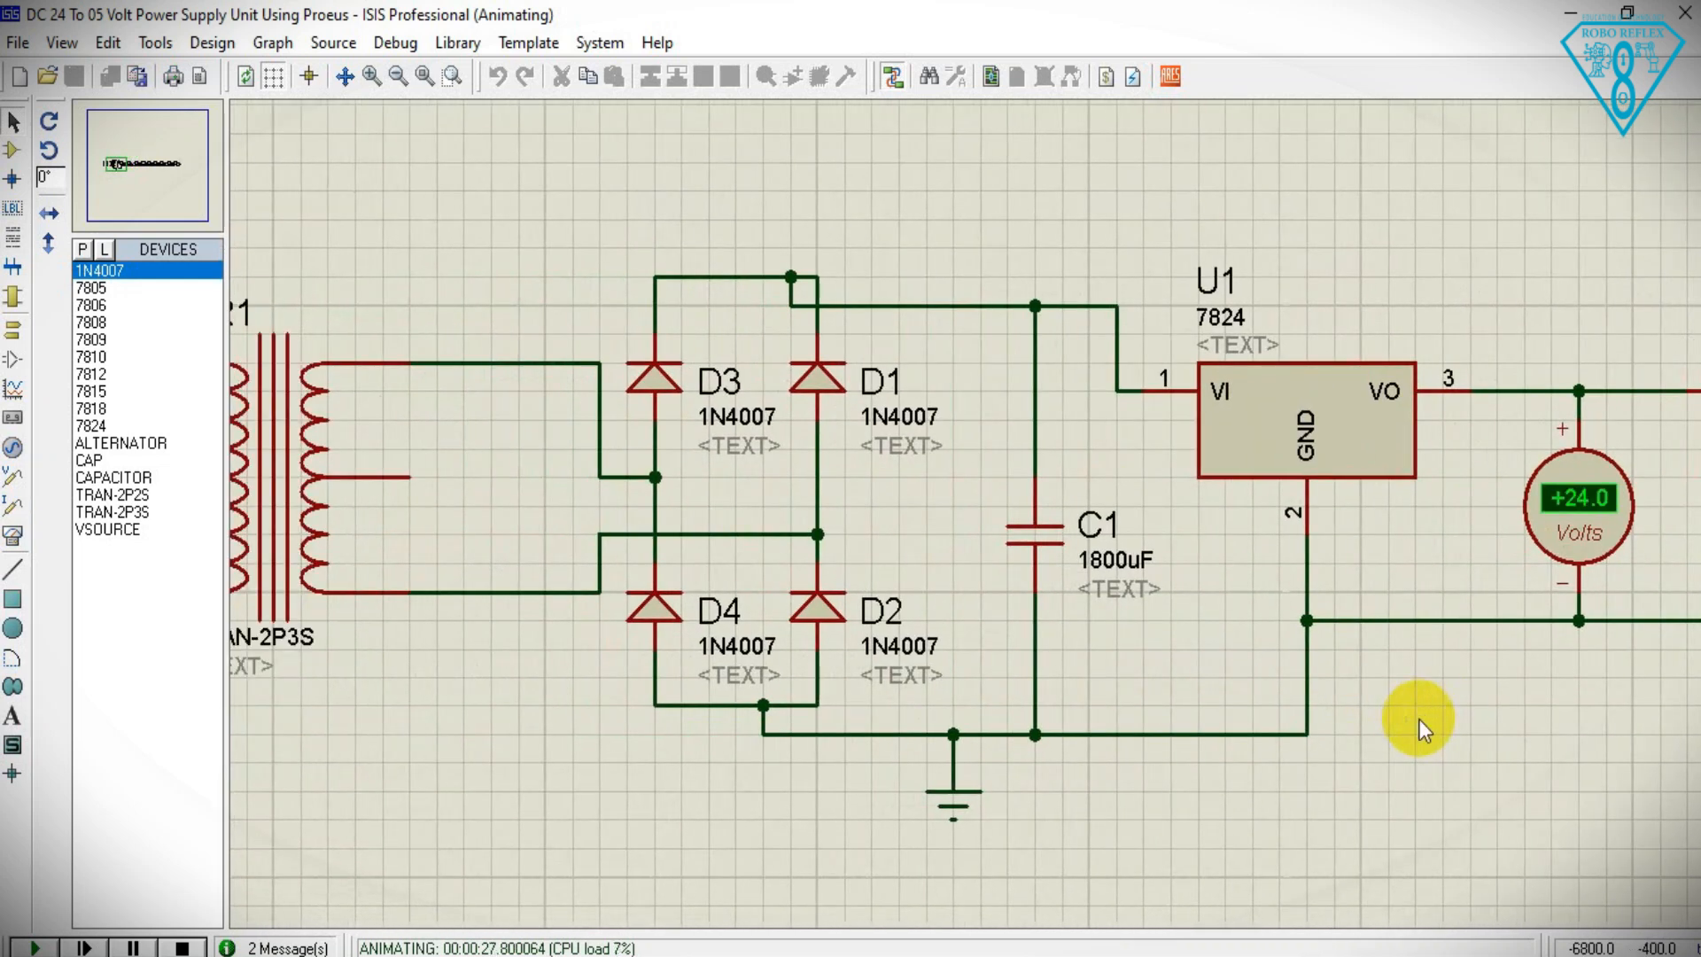
pyautogui.moveTo(627, 804); pyautogui.dragTo(1049, 817)
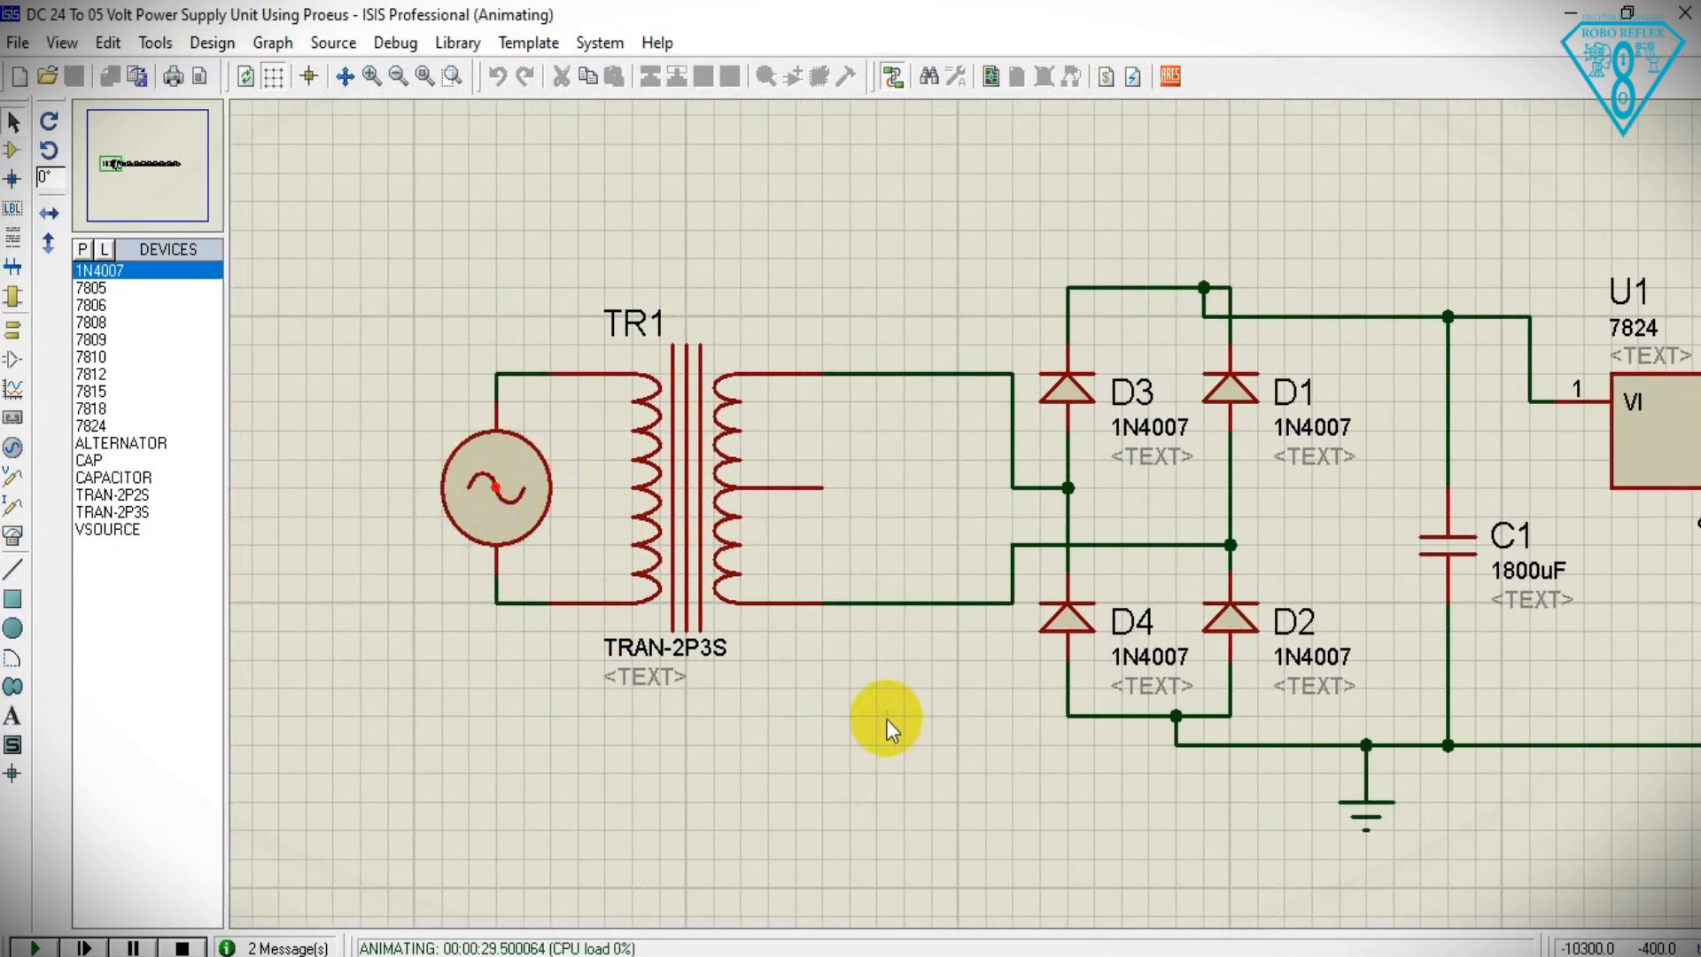
pyautogui.scroll(-3, 854, 572)
pyautogui.moveTo(1026, 568); pyautogui.dragTo(969, 512)
pyautogui.scroll(1, 969, 512)
pyautogui.scroll(1, 1334, 587)
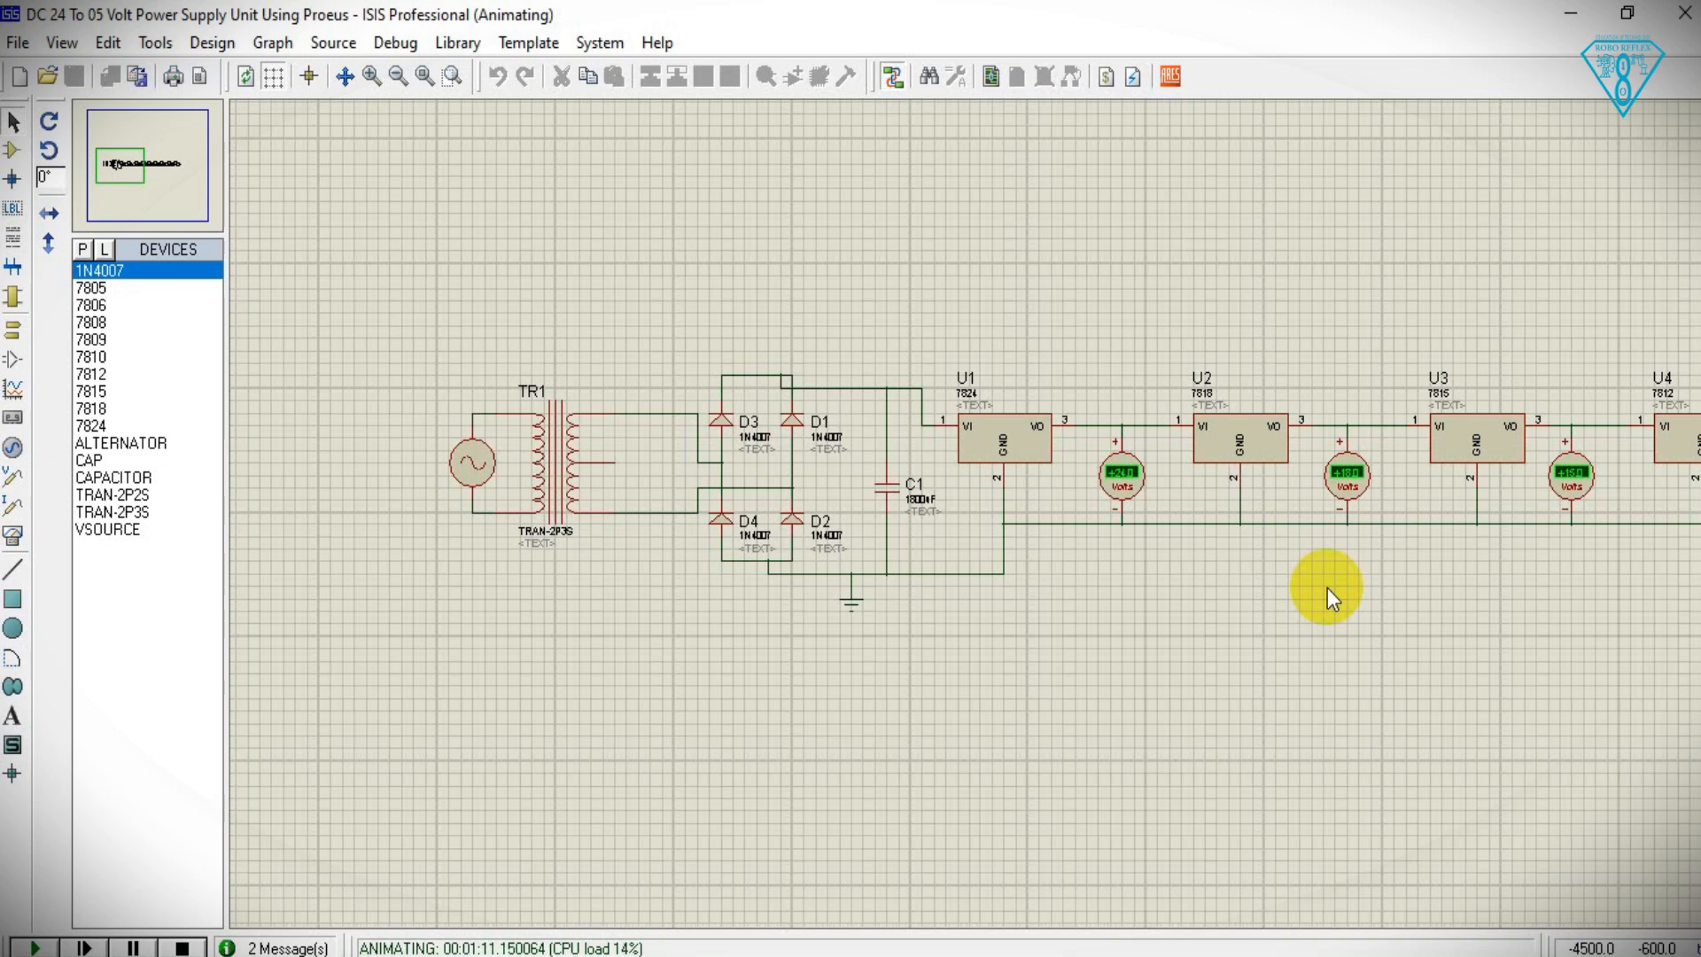
pyautogui.scroll(-1, 890, 566)
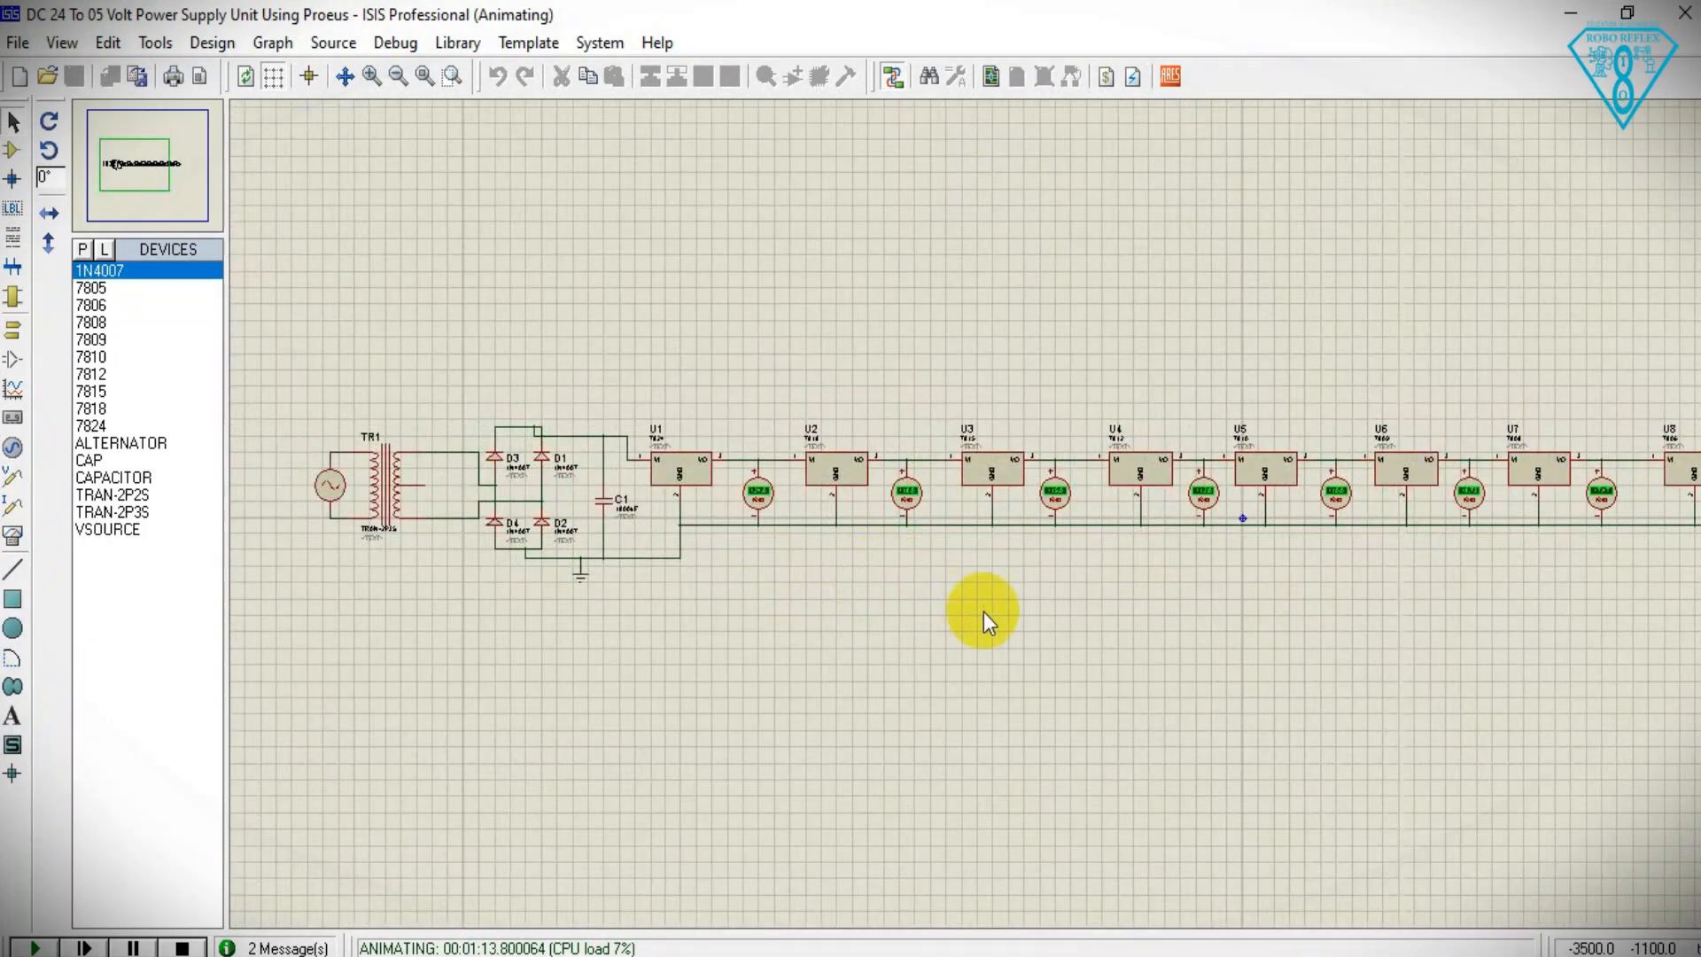
pyautogui.scroll(1, 992, 613)
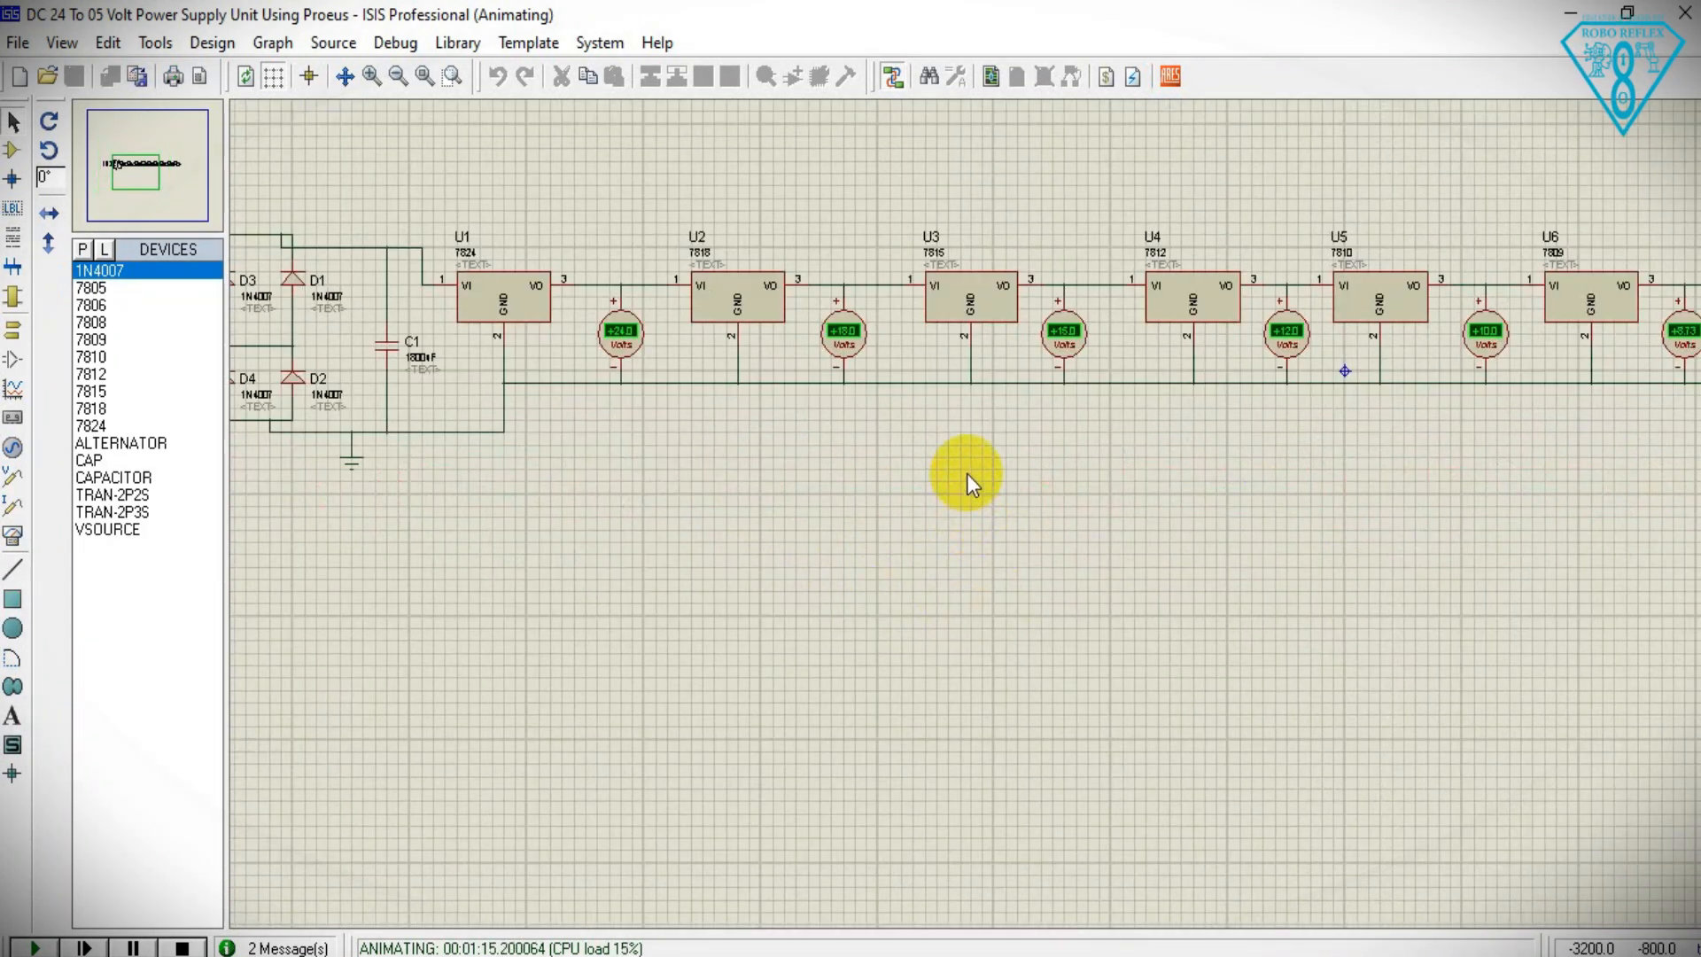
pyautogui.moveTo(1014, 407); pyautogui.dragTo(953, 583)
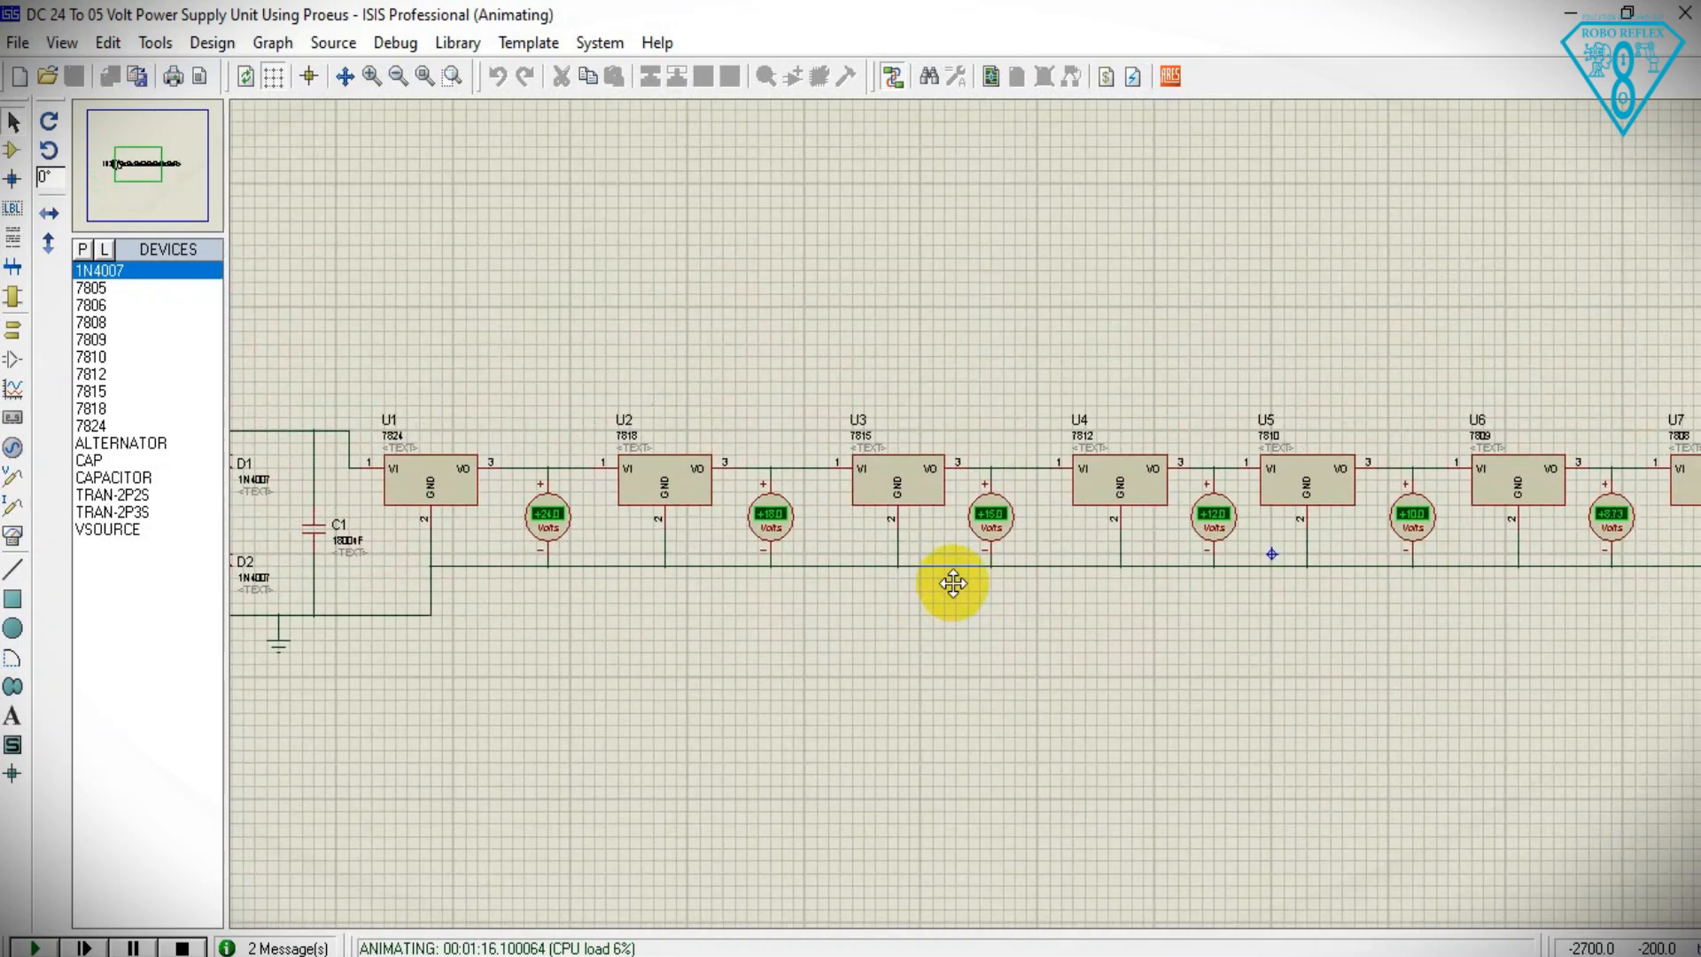
pyautogui.scroll(4, 953, 583)
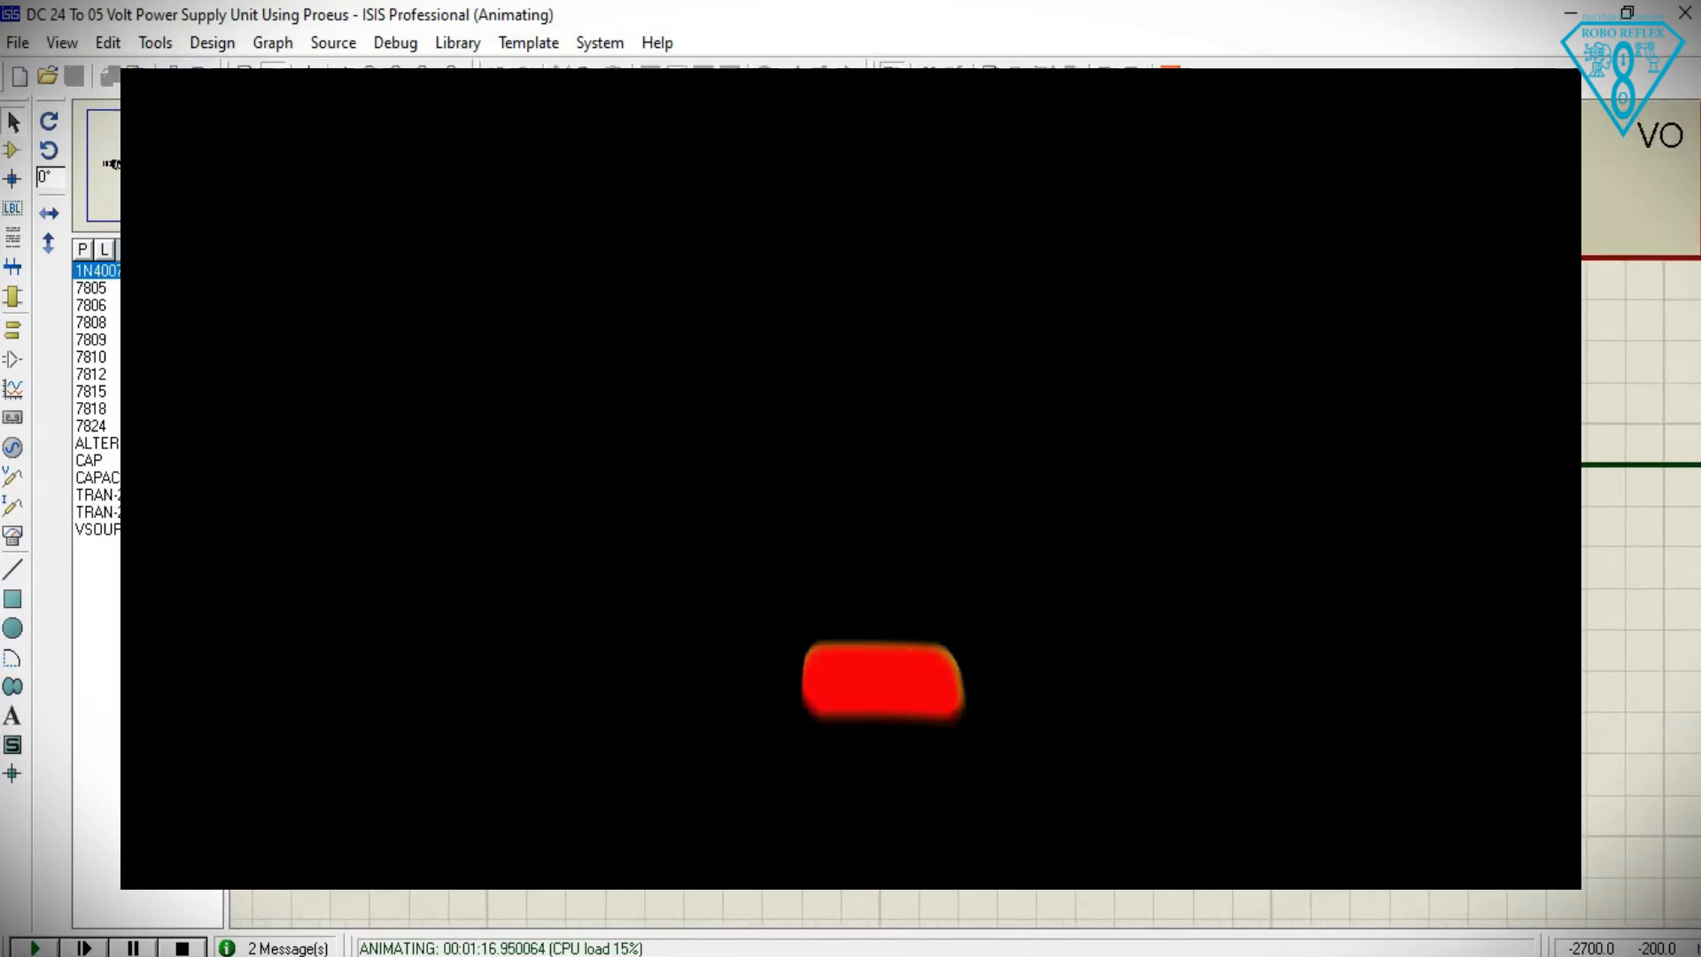